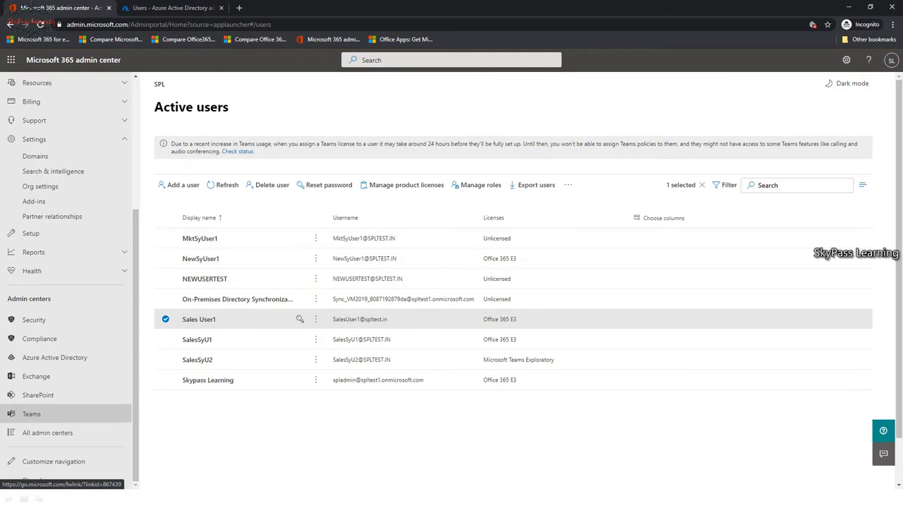
Step: Launch the Teams admin center from Admin centers and skip the security defaults prompt to reach its Dashboard
{"action": "left_click", "coordinate": [31, 480]}
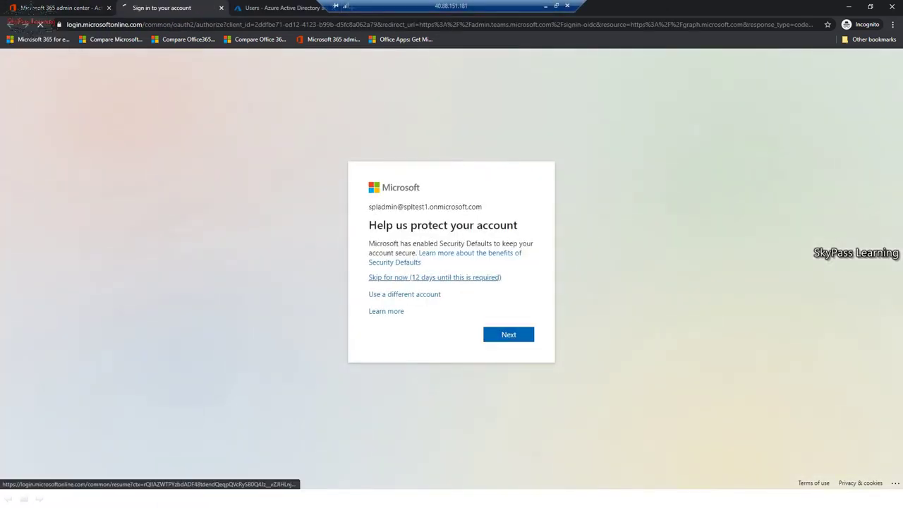
{"action": "left_click", "coordinate": [452, 277]}
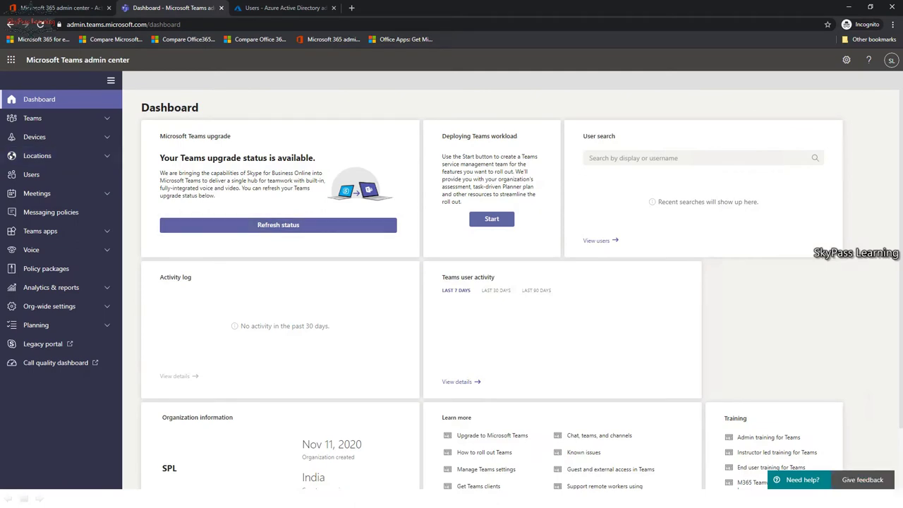
Step: Go to Teams > Manage teams, which lists the single team SPL
{"action": "scroll", "coordinate": [494, 283], "scroll_direction": "down", "scroll_amount": 1}
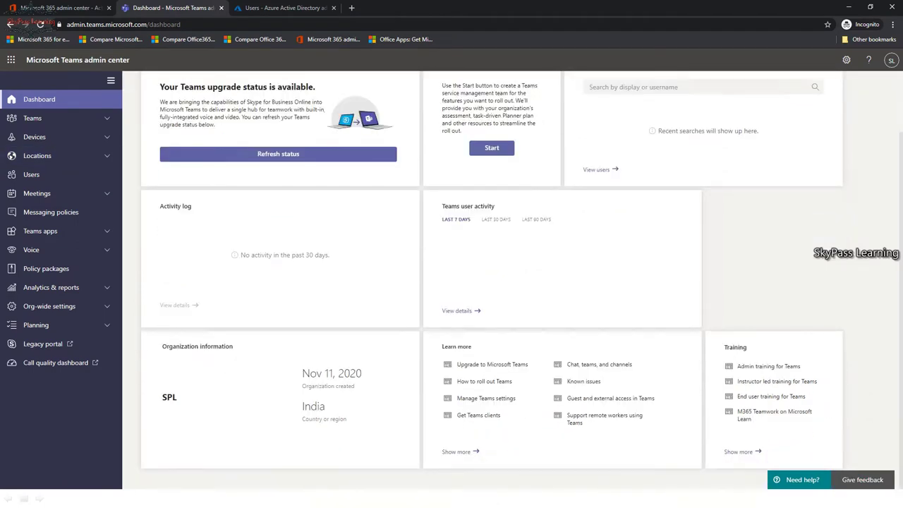
{"action": "scroll", "coordinate": [494, 282], "scroll_direction": "up", "scroll_amount": 1}
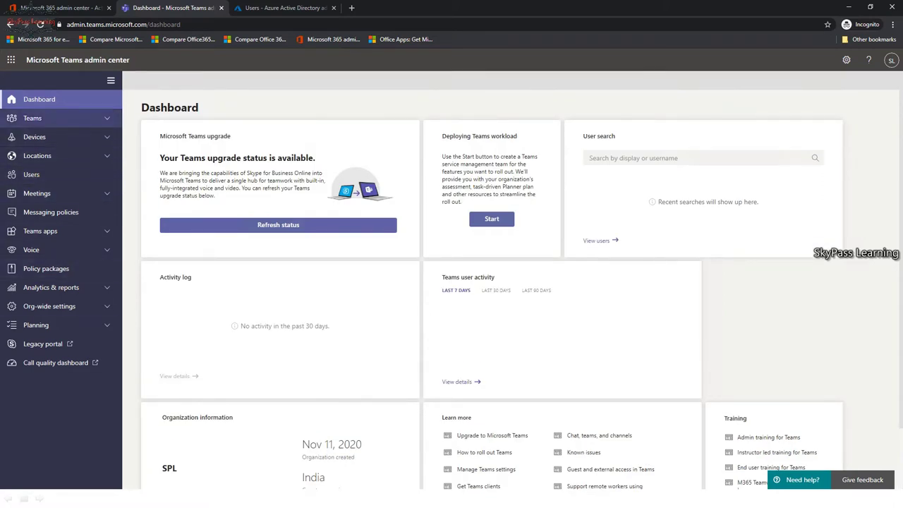
{"action": "left_click", "coordinate": [57, 117]}
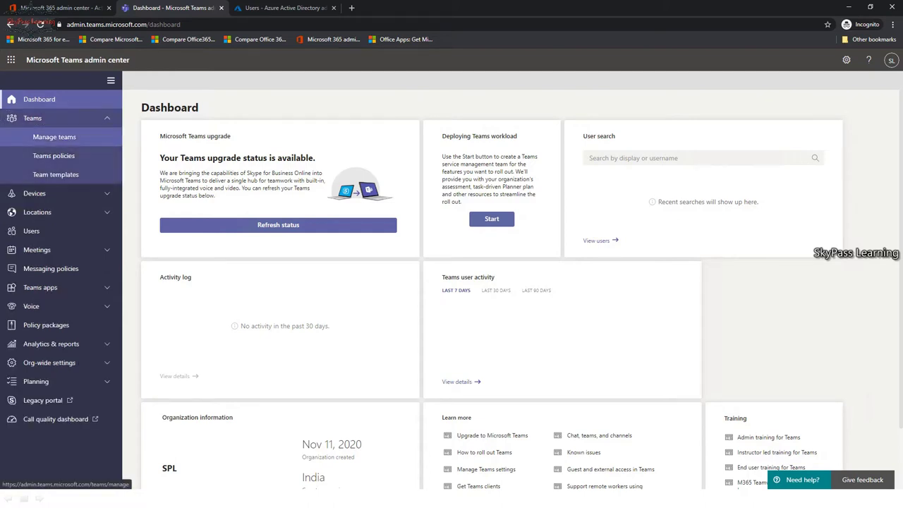
{"action": "left_click", "coordinate": [54, 136]}
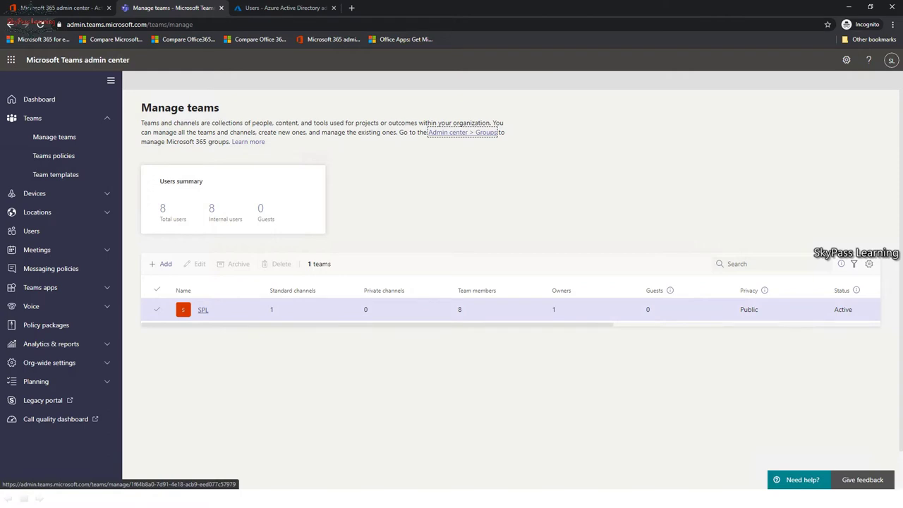
Step: Add a new team named 'SALES TEAM', keeping its privacy Private
{"action": "left_click", "coordinate": [161, 264]}
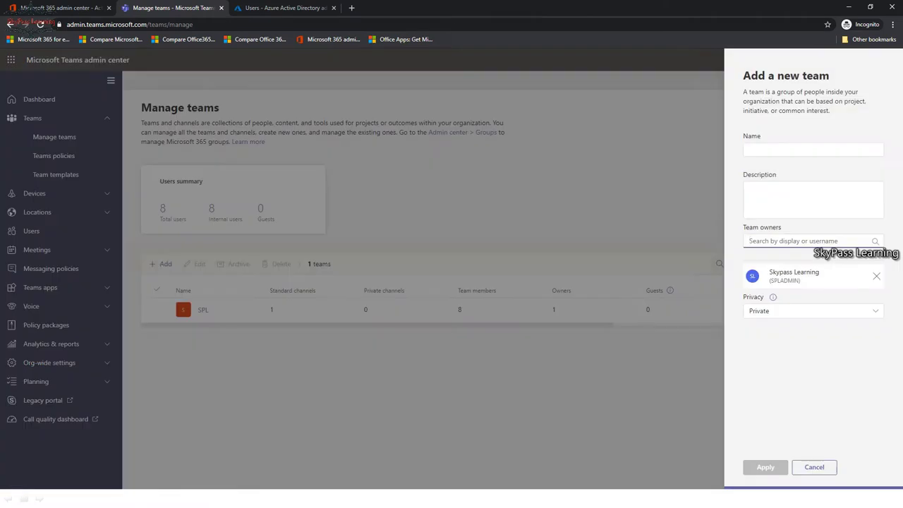
{"action": "left_click", "coordinate": [813, 150]}
{"action": "type", "text": "SALES"}
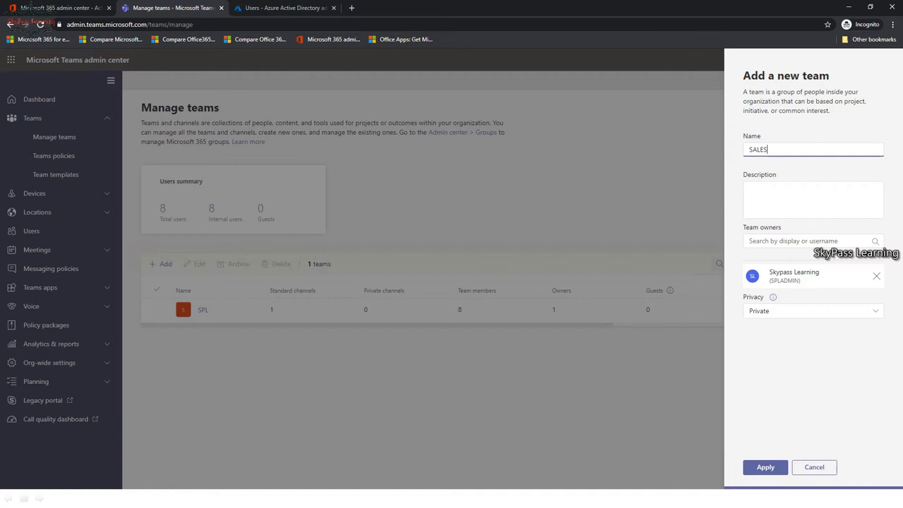
{"action": "type", "text": " TEAM"}
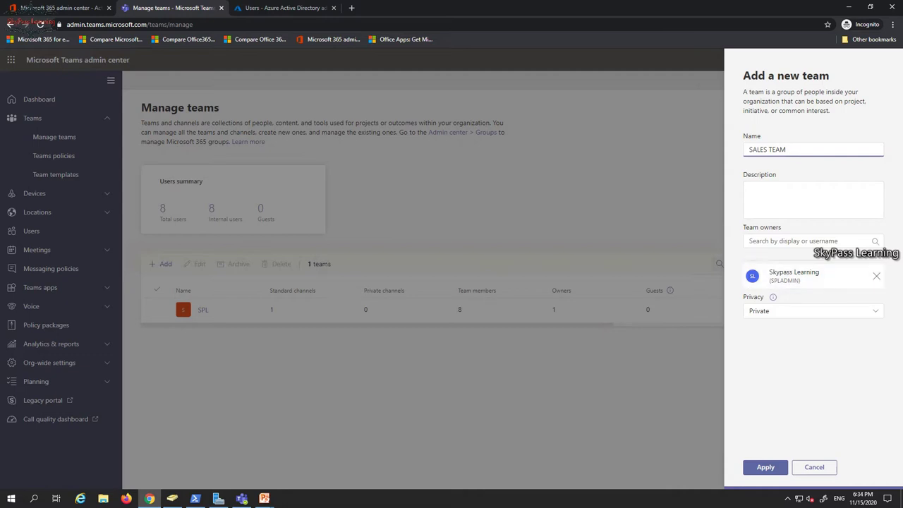
{"action": "left_click", "coordinate": [766, 468]}
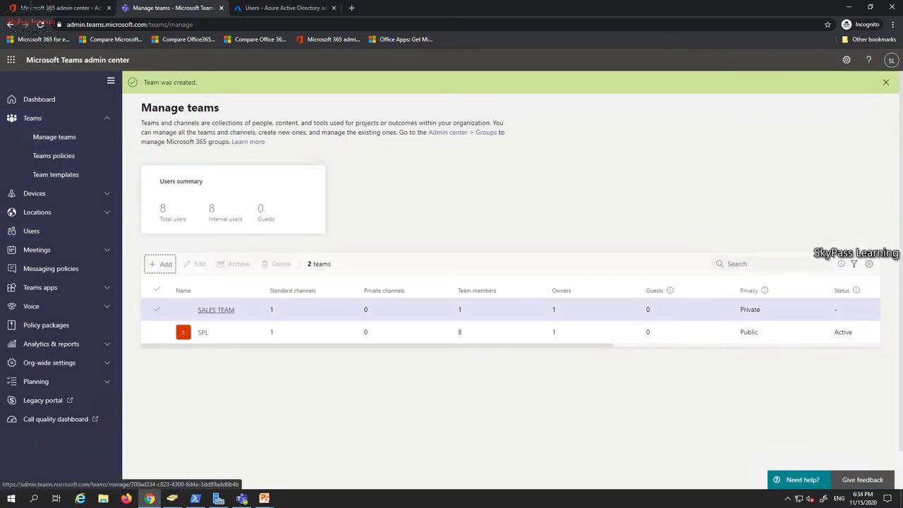
Step: In SALES TEAM's members, search 'sa' and select the first sales user
{"action": "left_click", "coordinate": [216, 310]}
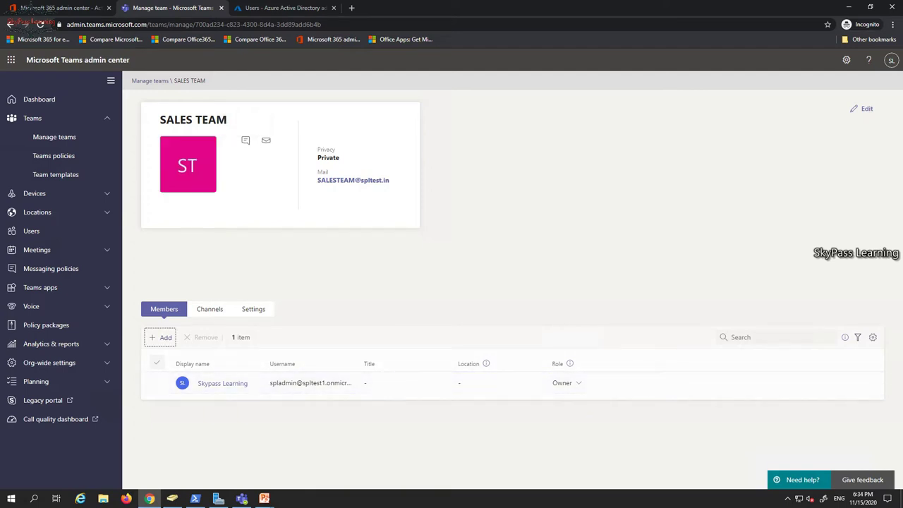
{"action": "left_click", "coordinate": [161, 337]}
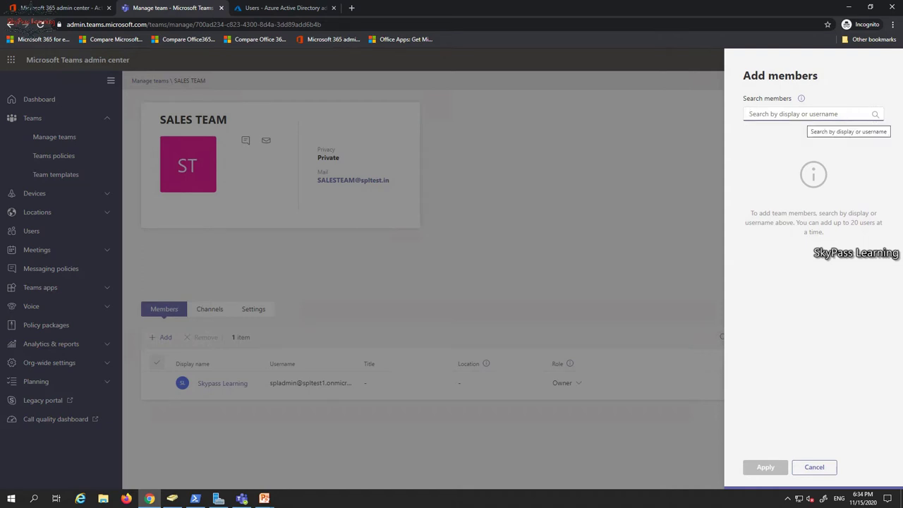
{"action": "type", "text": "sa"}
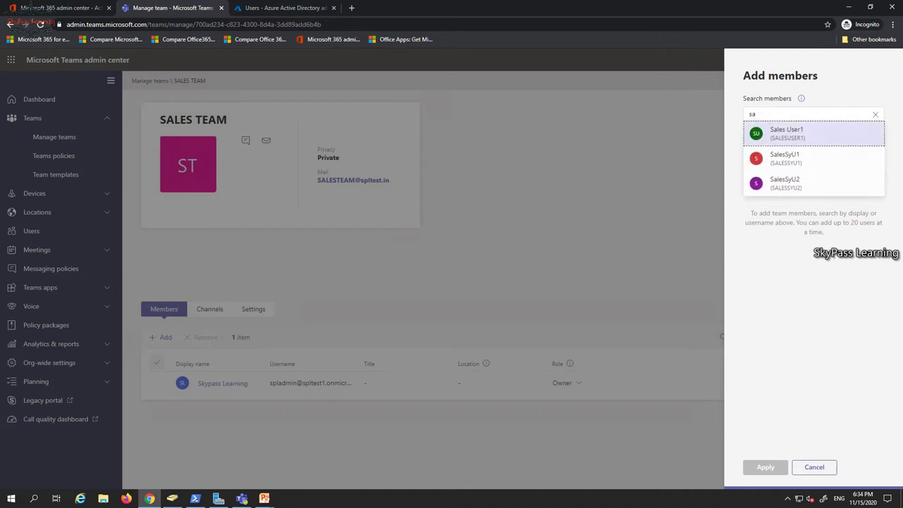
{"action": "key", "text": "Down"}
{"action": "key", "text": "Up"}
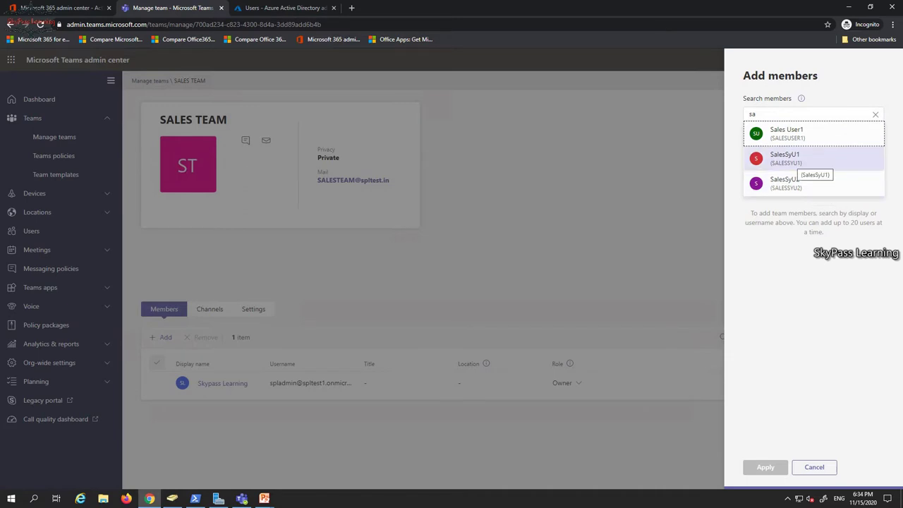
{"action": "left_click", "coordinate": [804, 159]}
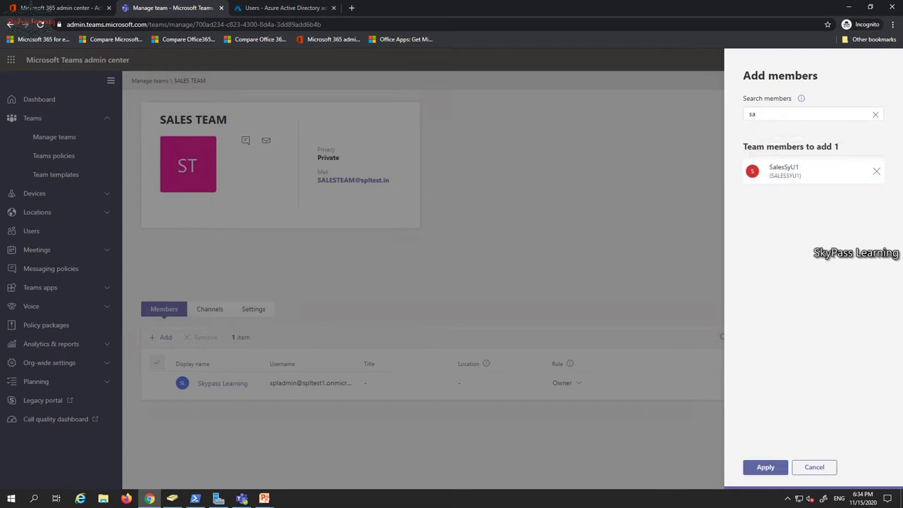
Step: Check the Teams app's signed-in profile, then select the other two sales users and switch to Teams
{"action": "left_click", "coordinate": [241, 499]}
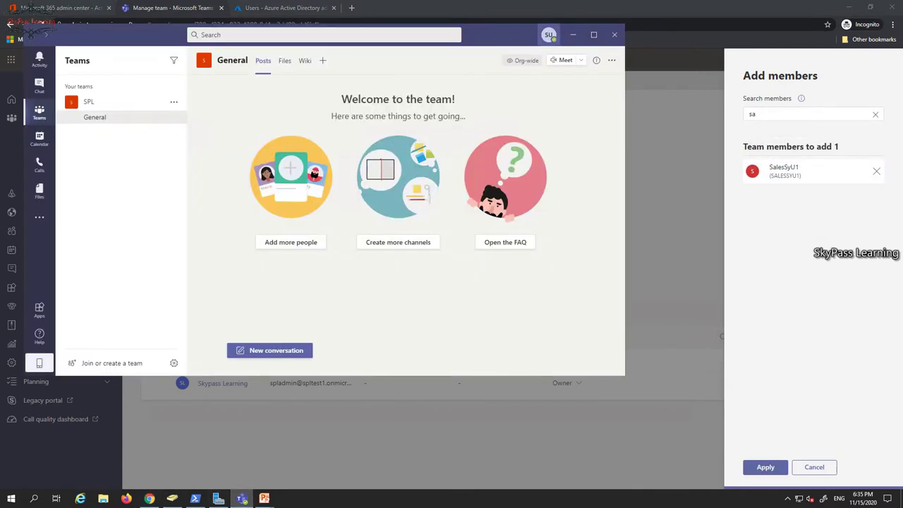
{"action": "left_click", "coordinate": [548, 35]}
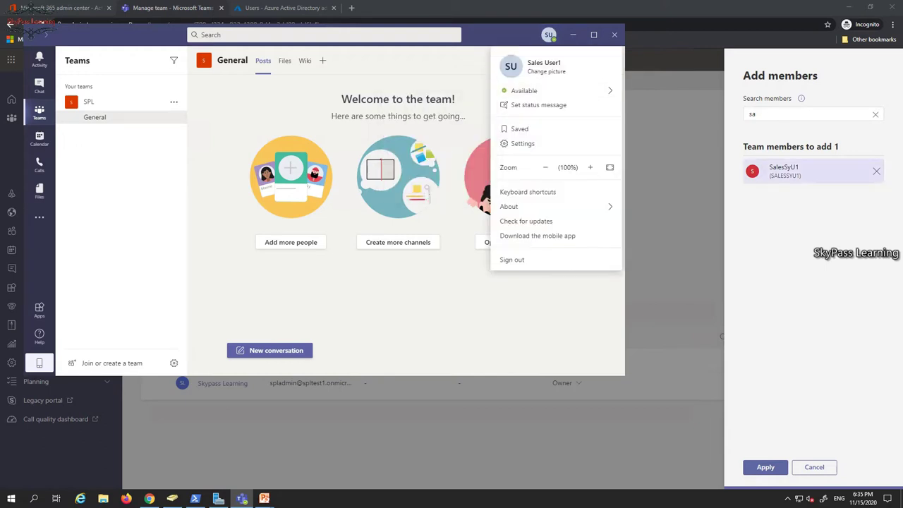
{"action": "key", "text": "alt+Tab"}
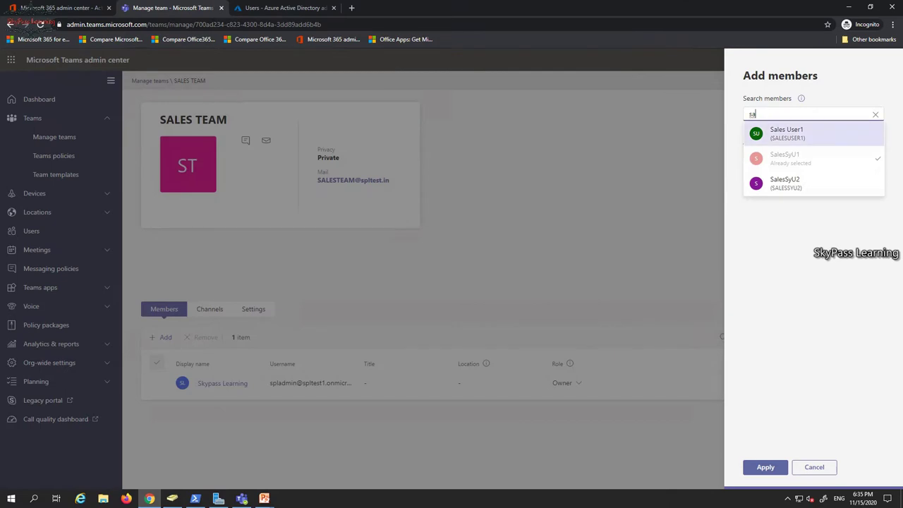
{"action": "left_click", "coordinate": [787, 134]}
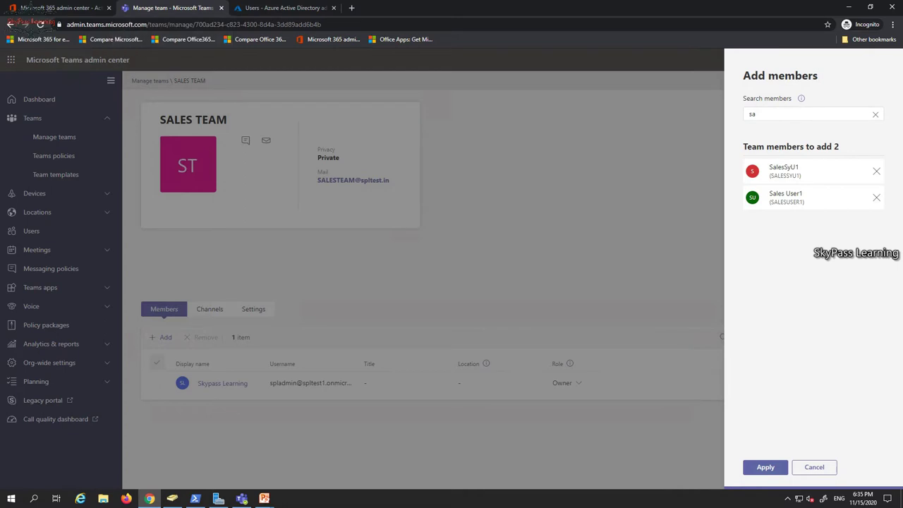
{"action": "left_click", "coordinate": [811, 115]}
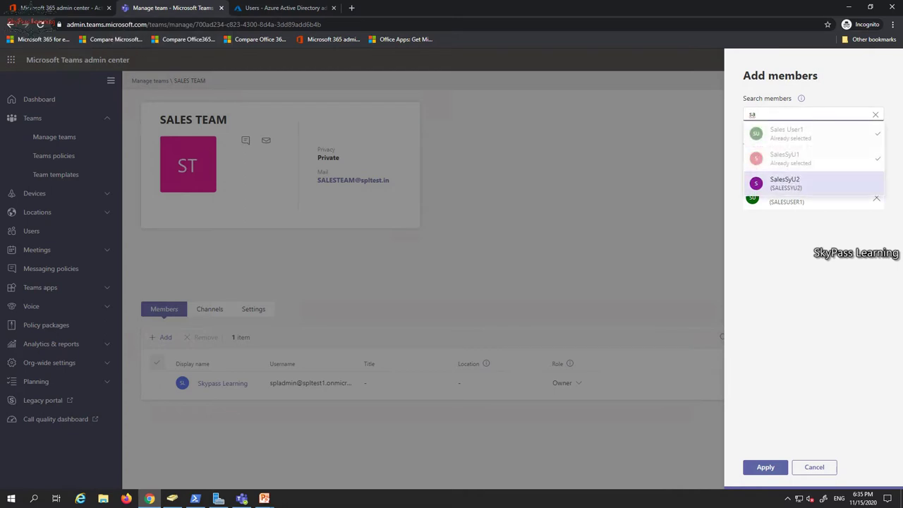
{"action": "left_click", "coordinate": [785, 183]}
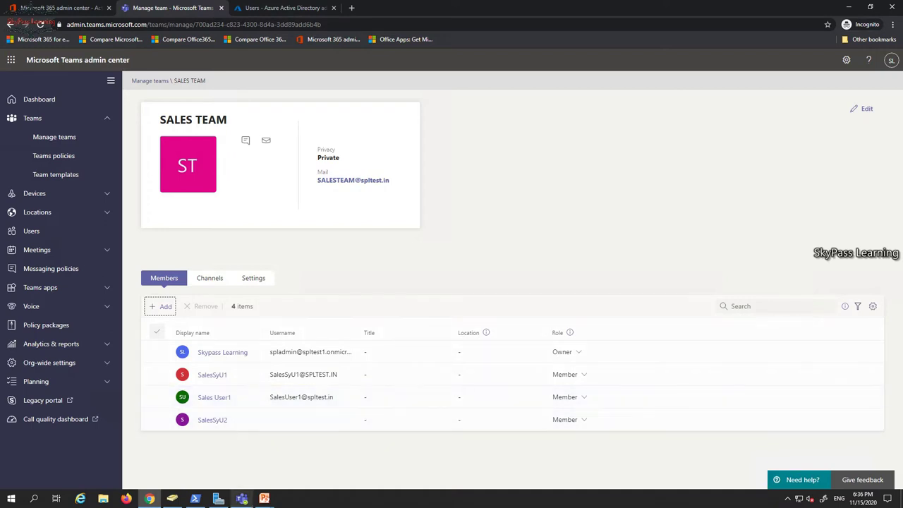
{"action": "key", "text": "alt+Tab"}
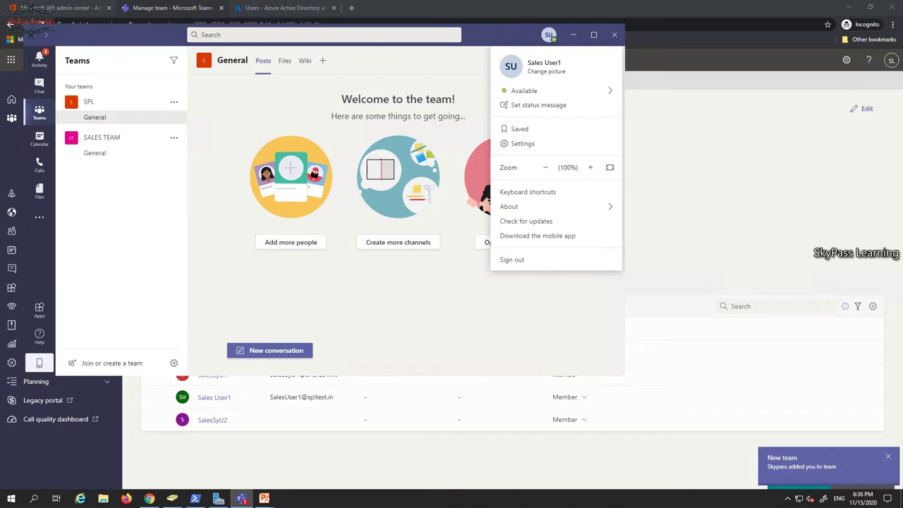
Step: In the Teams app, open SALES TEAM's General channel after checking the activity feed
{"action": "left_click", "coordinate": [102, 136]}
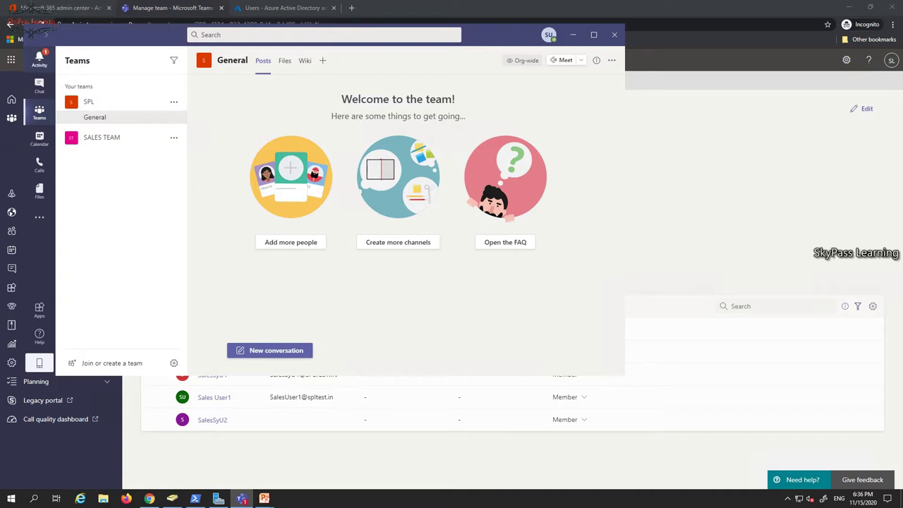
{"action": "left_click", "coordinate": [40, 61]}
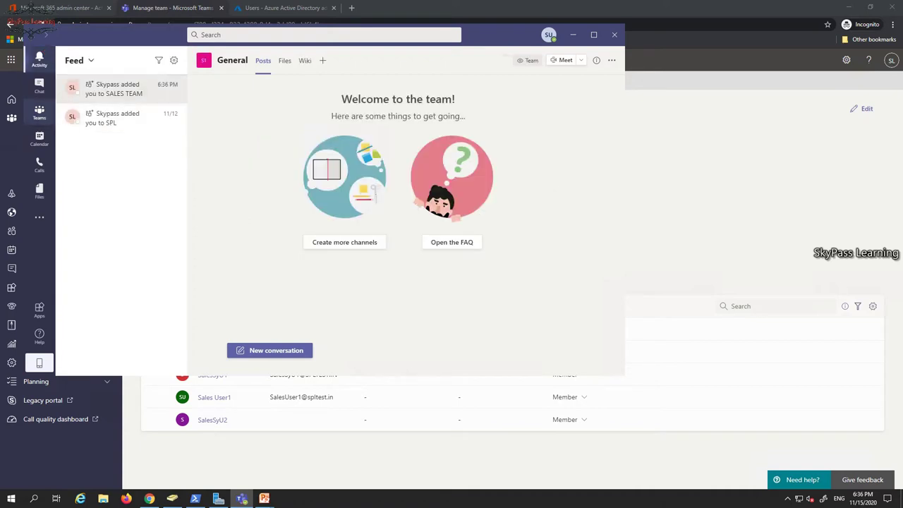
{"action": "left_click", "coordinate": [40, 113]}
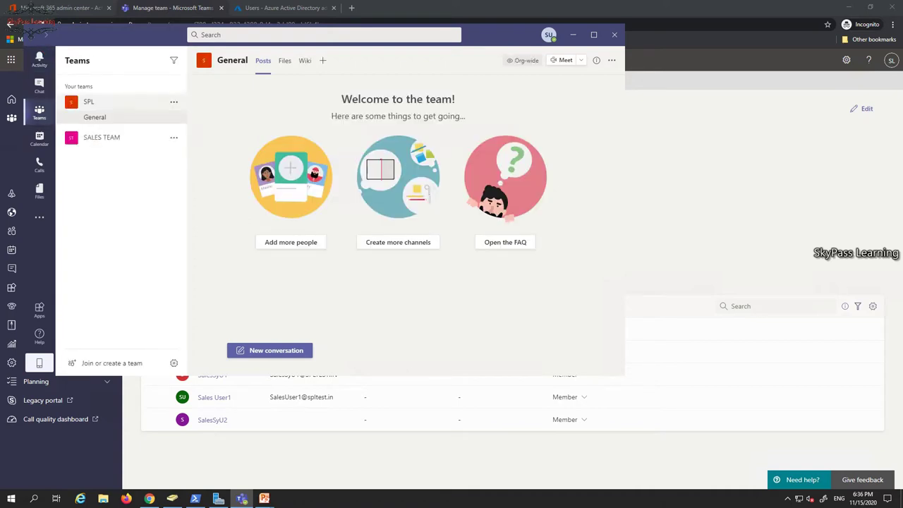
{"action": "left_click_drag", "start_coordinate": [508, 34], "coordinate": [634, 47]}
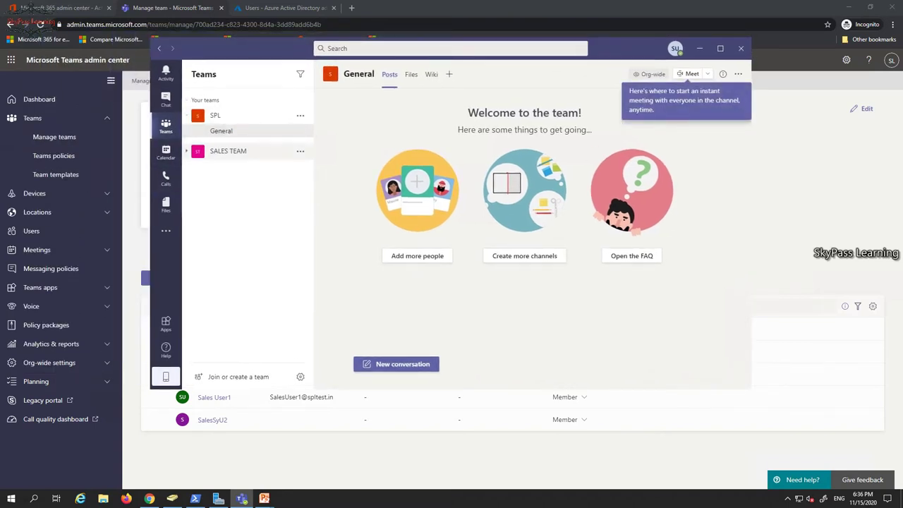
{"action": "left_click", "coordinate": [228, 151]}
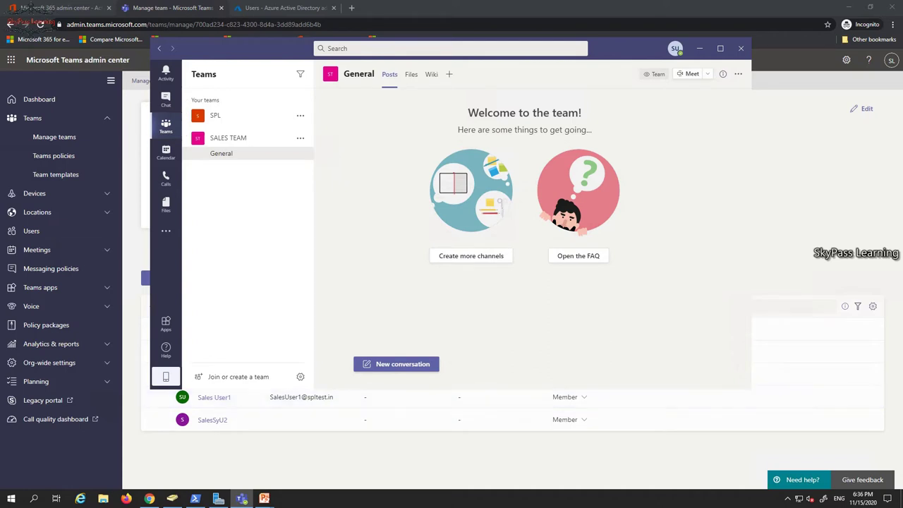
{"action": "left_click_drag", "start_coordinate": [268, 48], "coordinate": [331, 50]}
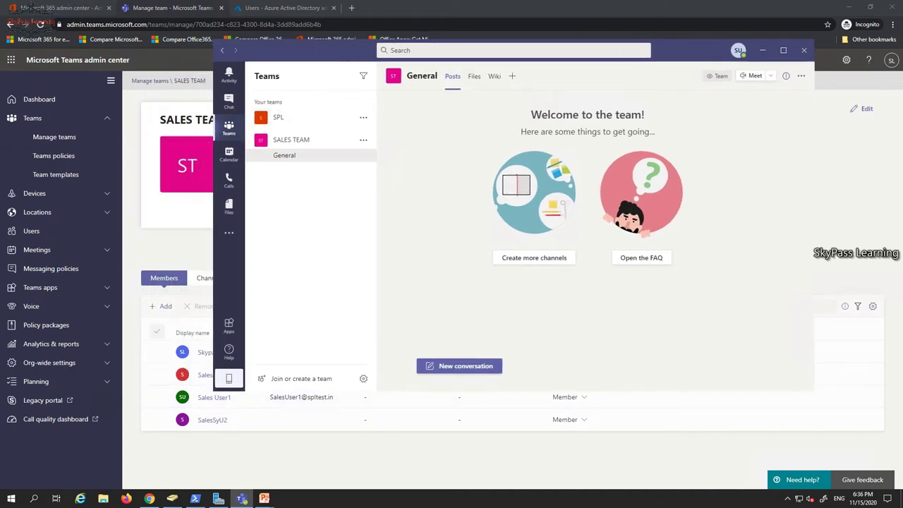
Step: Post 'hello' in General and begin creating a new channel in SALES TEAM
{"action": "left_click", "coordinate": [459, 366]}
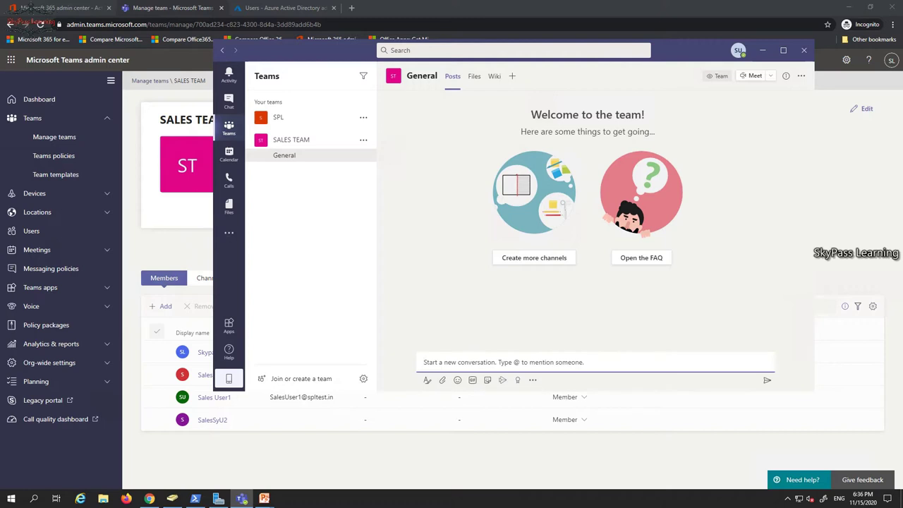
{"action": "type", "text": "hello"}
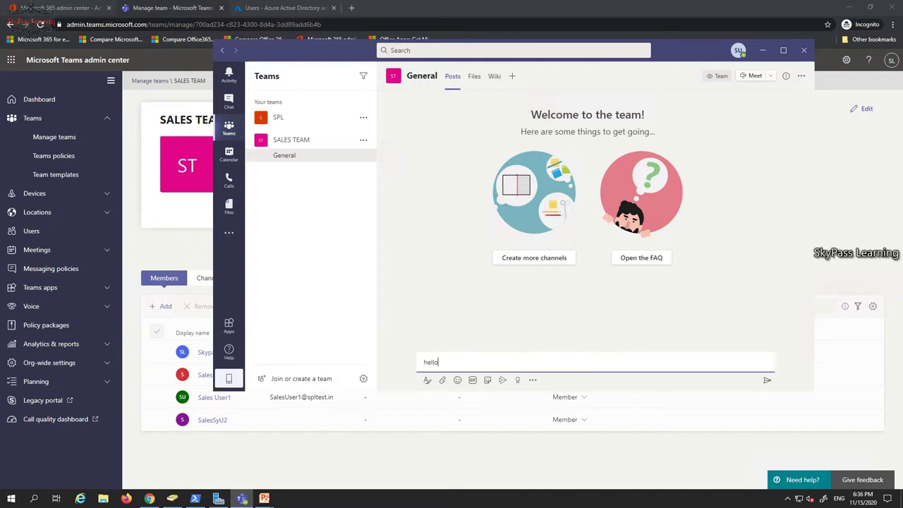
{"action": "key", "text": "Return"}
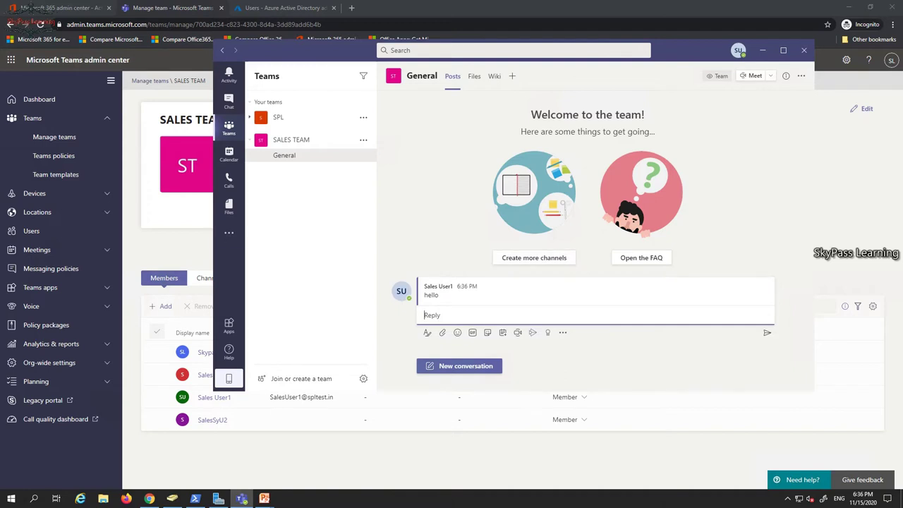
{"action": "left_click", "coordinate": [291, 139]}
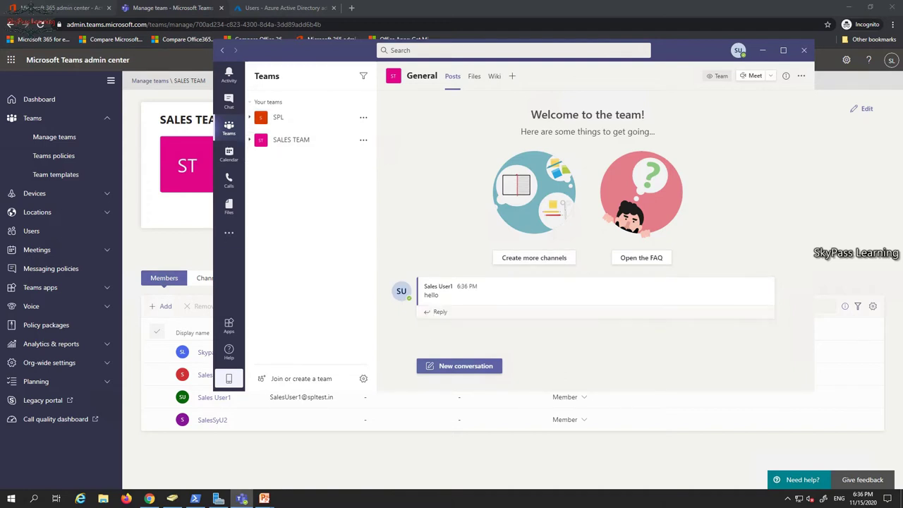
{"action": "left_click", "coordinate": [290, 140]}
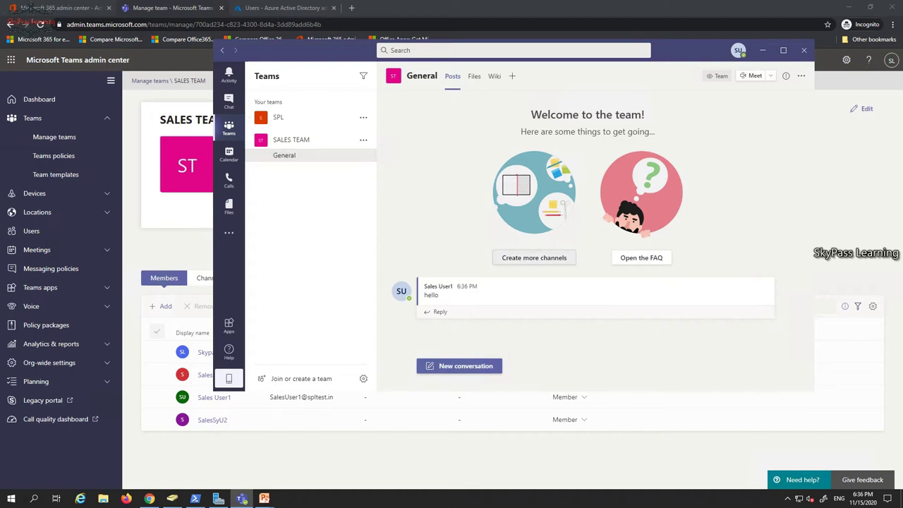
{"action": "left_click", "coordinate": [534, 257]}
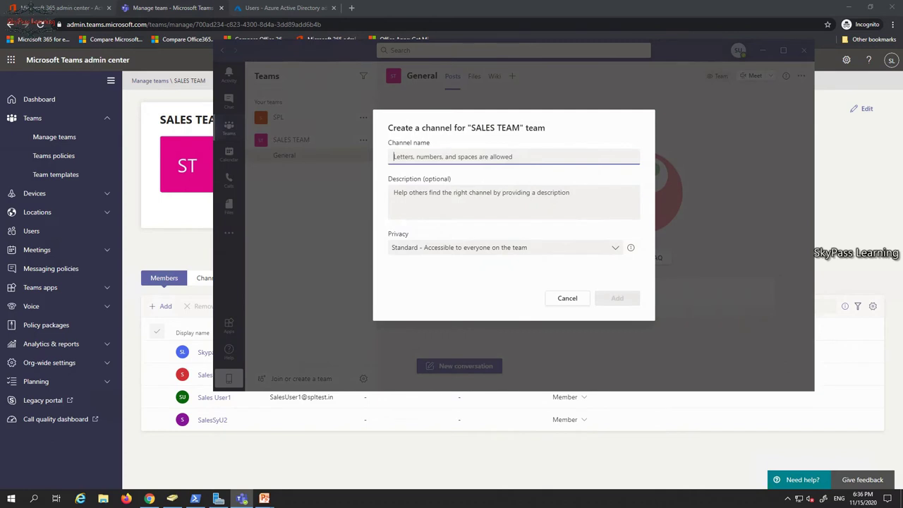
Step: Name the new channel 'Local Sales', keep Standard privacy, and add it
{"action": "type", "text": "Locxa"}
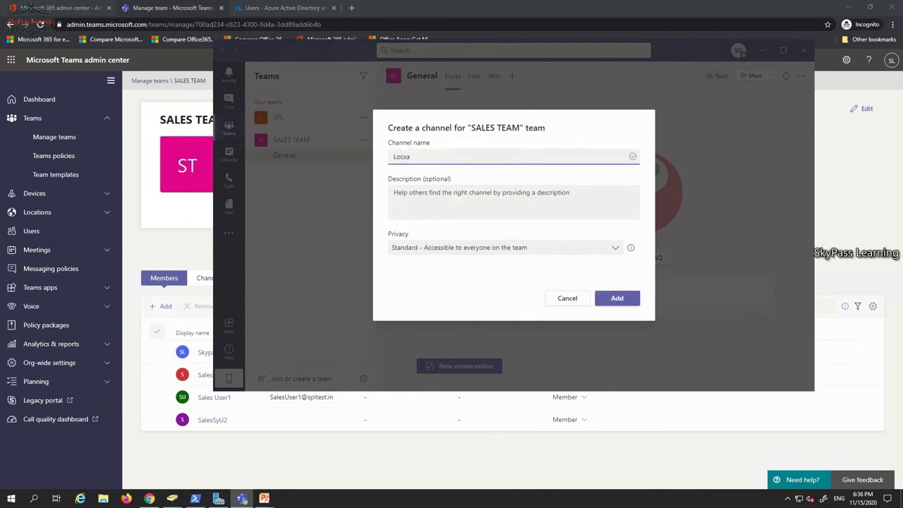
{"action": "key", "text": "BackSpace"}
{"action": "key", "text": "BackSpace"}
{"action": "type", "text": "al Sales"}
{"action": "left_click", "coordinate": [617, 298]}
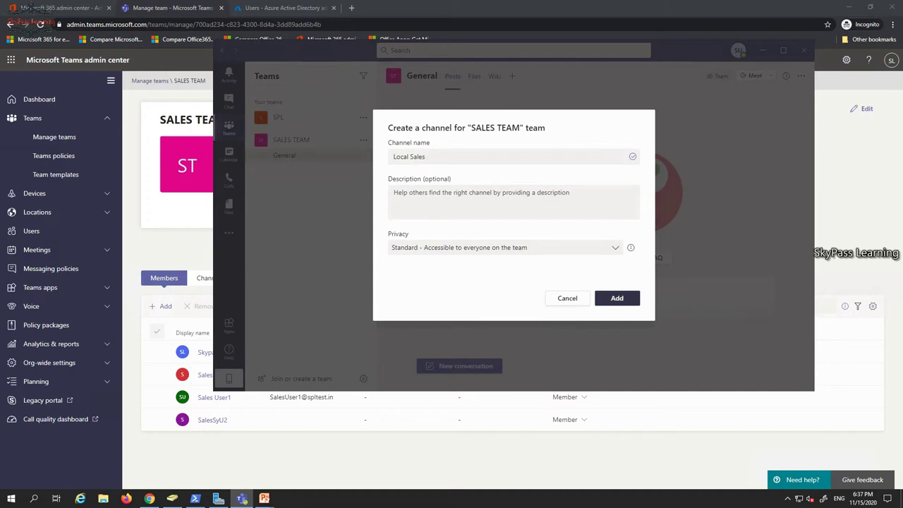
{"action": "left_click", "coordinate": [505, 247]}
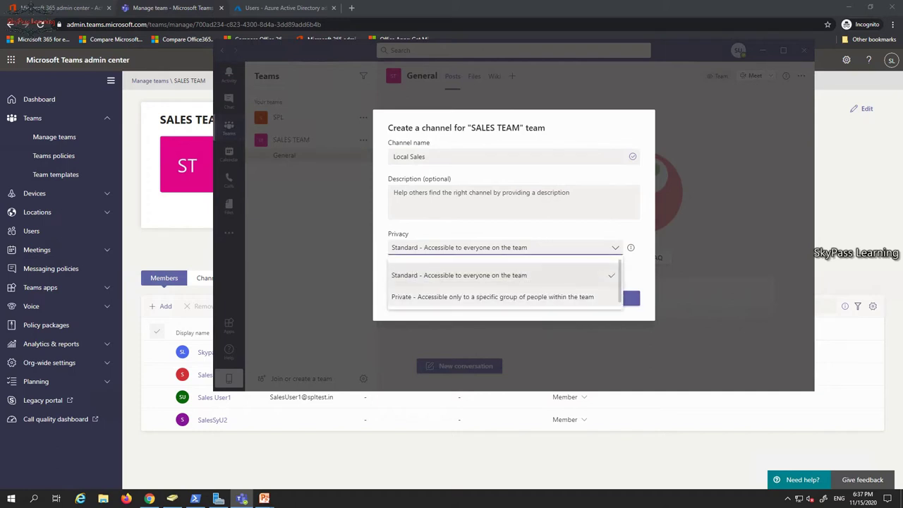
{"action": "key", "text": "Escape"}
{"action": "left_click", "coordinate": [617, 298]}
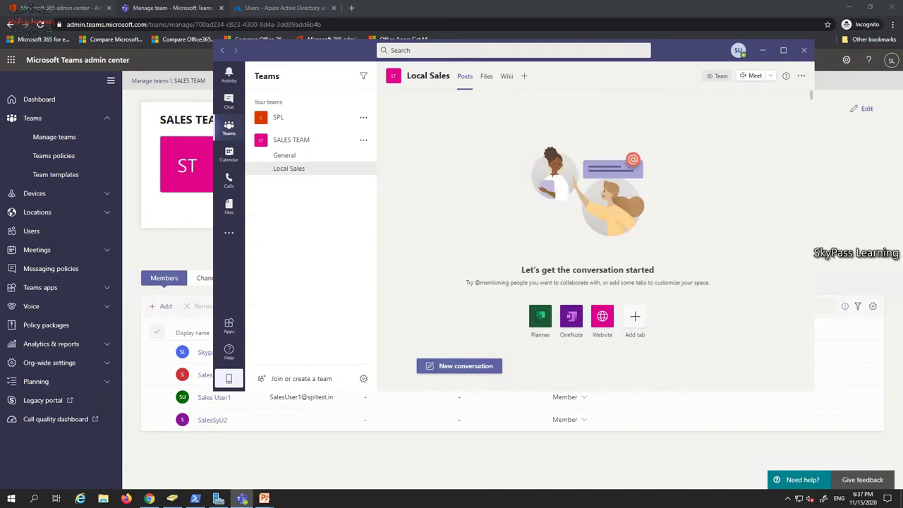
Step: Post 'DSR Report' as a new conversation in the Local Sales channel
{"action": "left_click", "coordinate": [296, 155]}
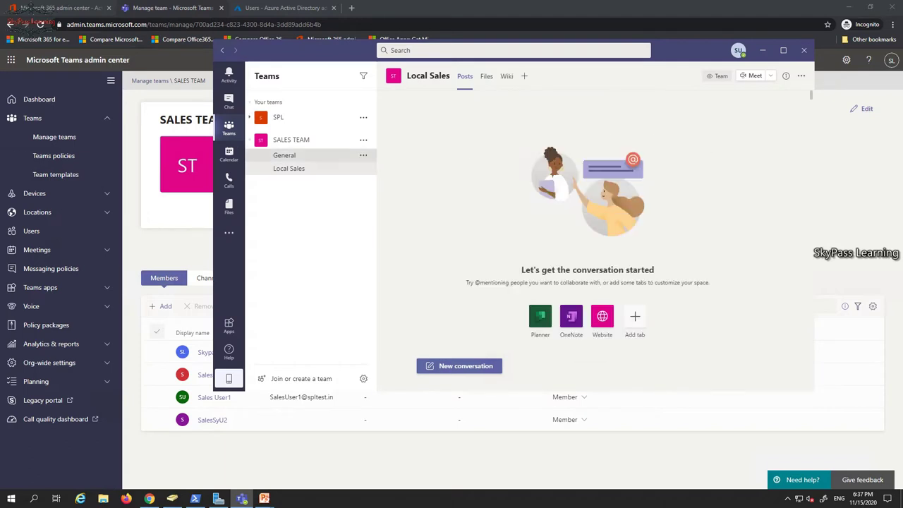
{"action": "left_click", "coordinate": [324, 169]}
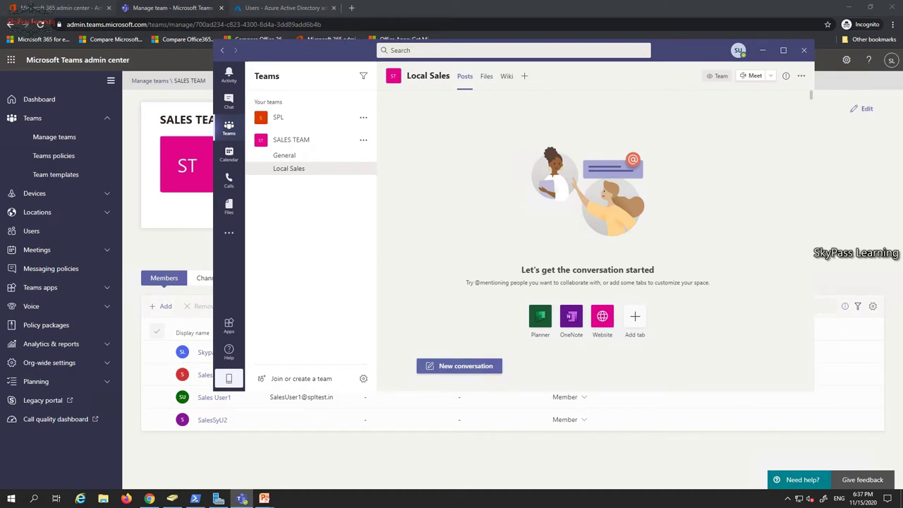
{"action": "left_click", "coordinate": [460, 366]}
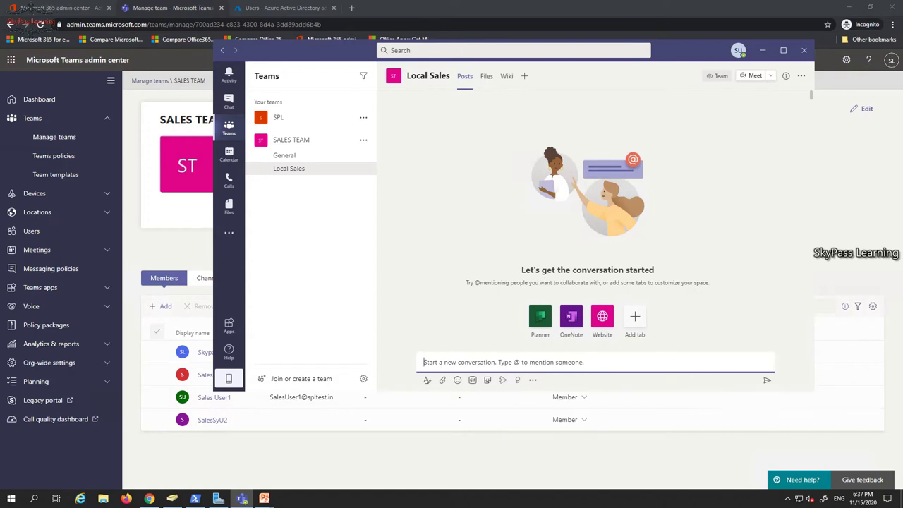
{"action": "type", "text": "Da"}
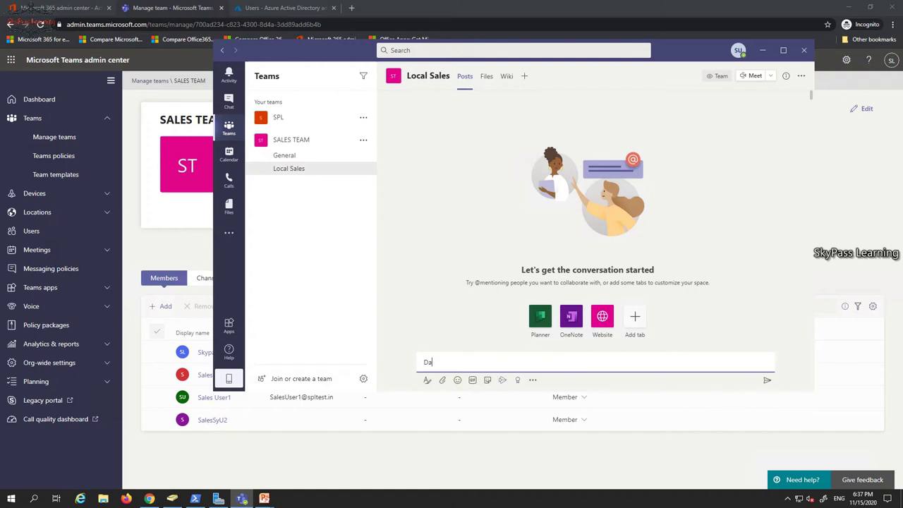
{"action": "type", "text": "SR Report"}
{"action": "key", "text": "Return"}
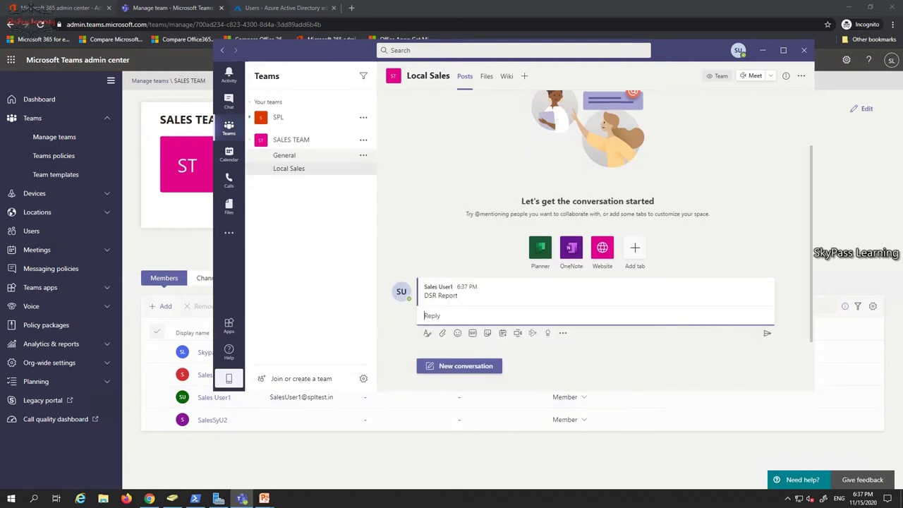
Step: Check the new replies in General, then leave Teams for the admin center
{"action": "left_click", "coordinate": [285, 156]}
{"action": "left_click", "coordinate": [289, 168]}
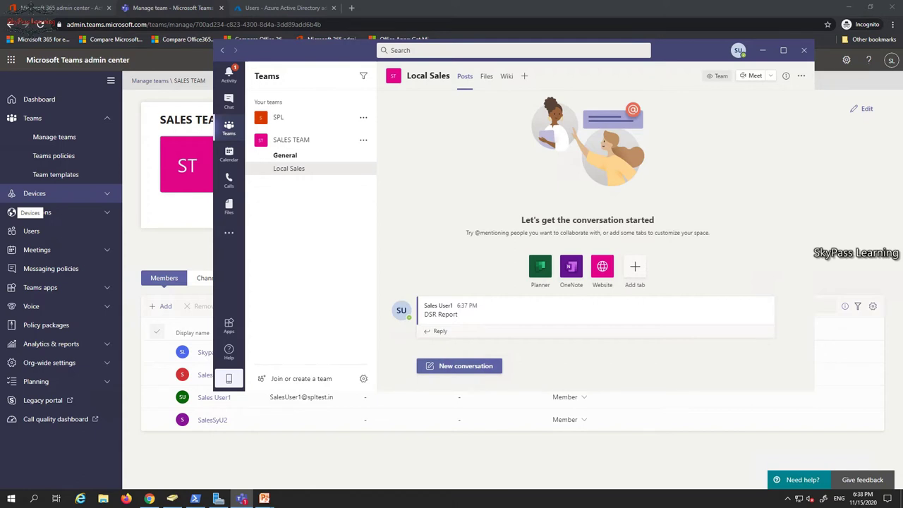
{"action": "left_click", "coordinate": [285, 156]}
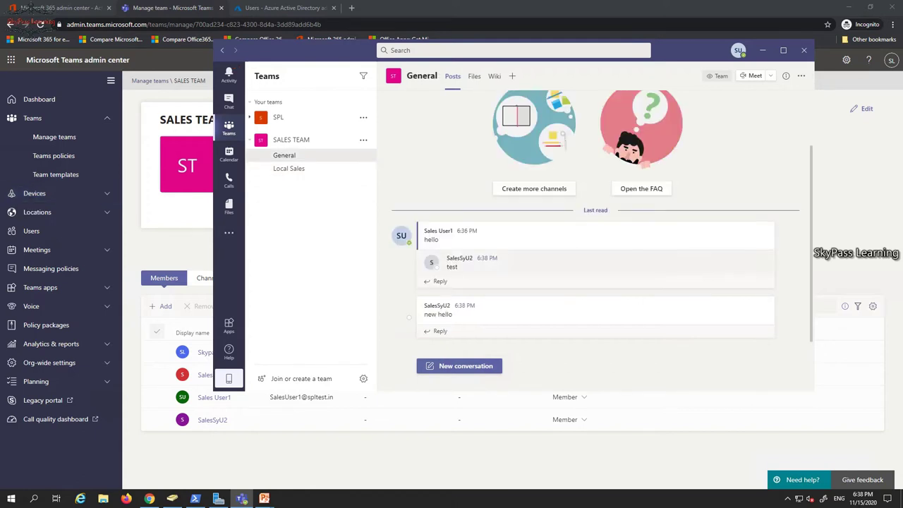
{"action": "mouse_move", "coordinate": [734, 254]}
{"action": "key", "text": "alt+Tab"}
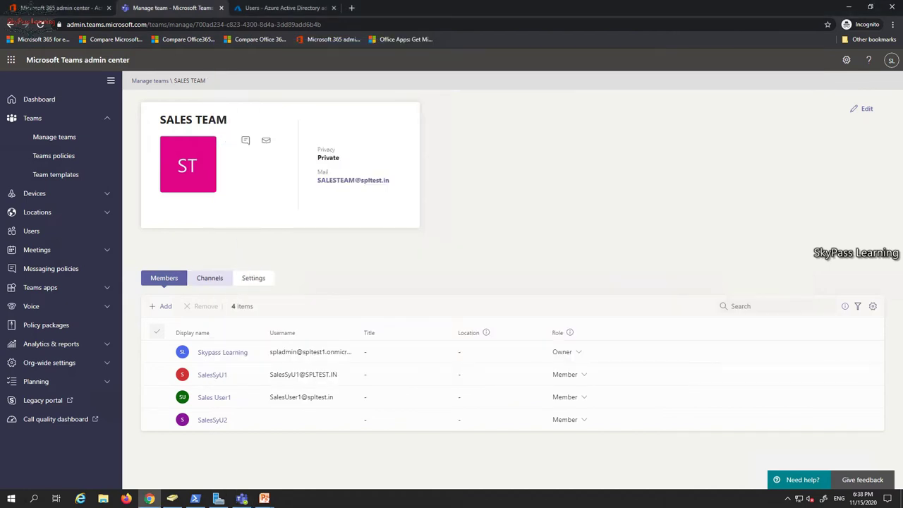
Step: Open Local Sales from SALES TEAM's Channels tab, then return to Manage teams
{"action": "left_click", "coordinate": [210, 278]}
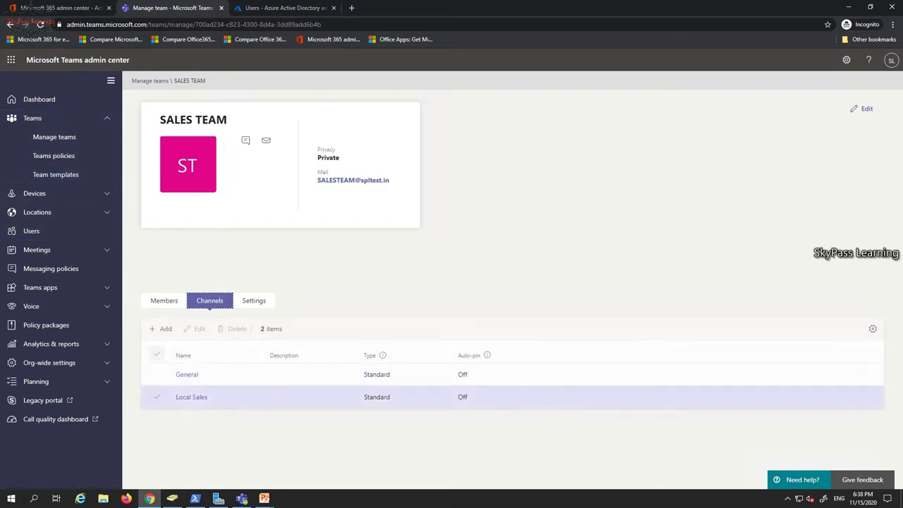
{"action": "left_click", "coordinate": [192, 396]}
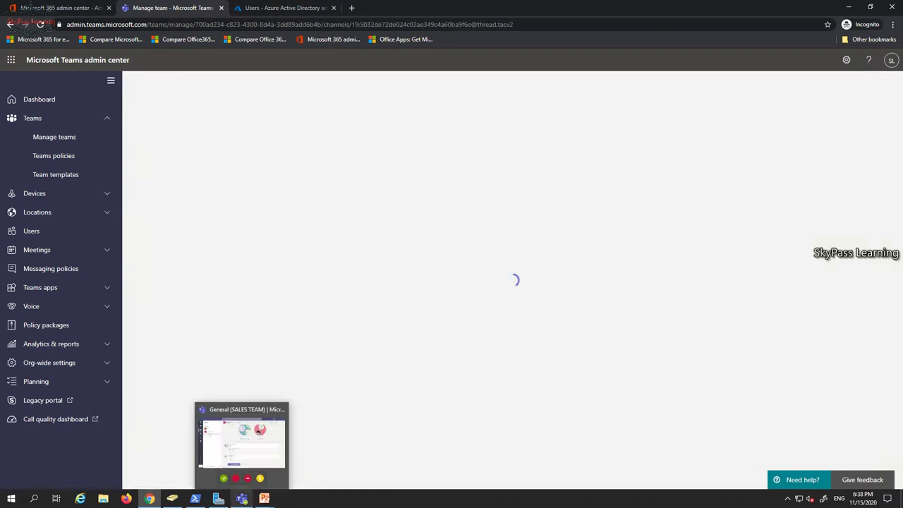
{"action": "left_click", "coordinate": [241, 499]}
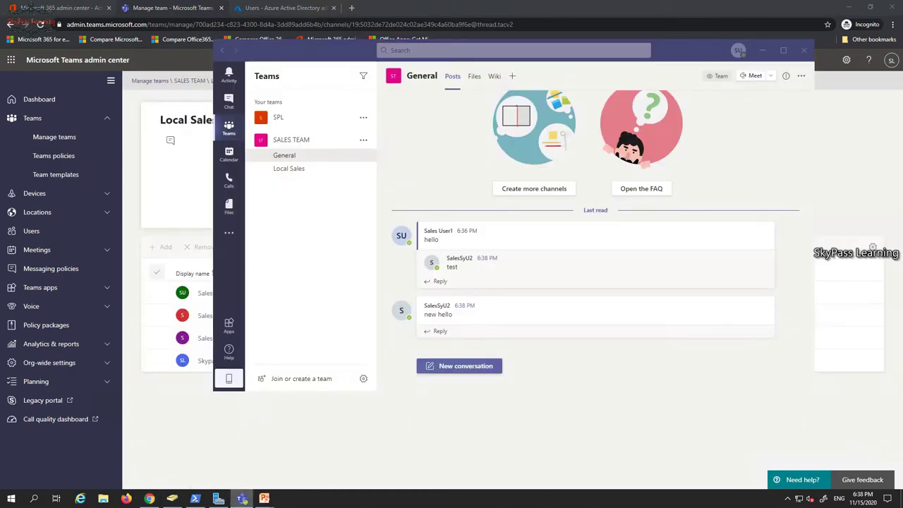
{"action": "left_click", "coordinate": [170, 140]}
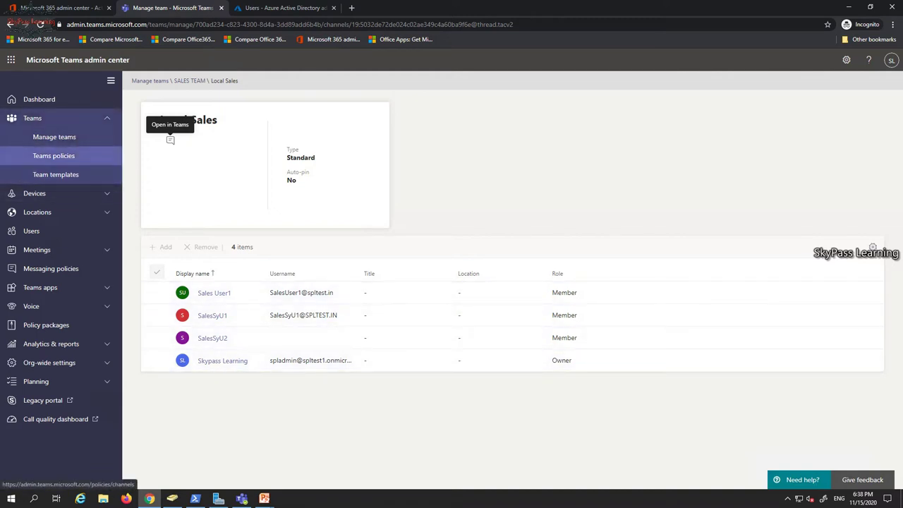
{"action": "left_click", "coordinate": [54, 137]}
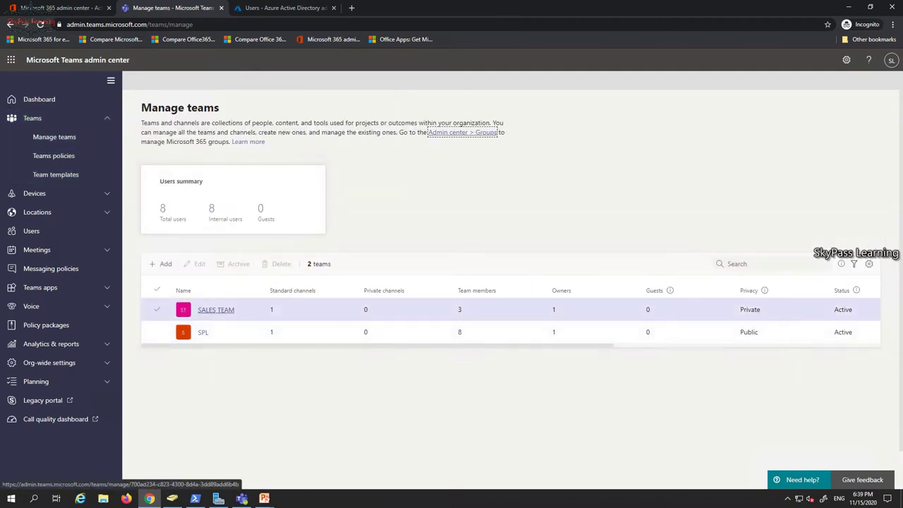
Step: Open SALES TEAM and view the Role choices for a team member
{"action": "left_click", "coordinate": [216, 310]}
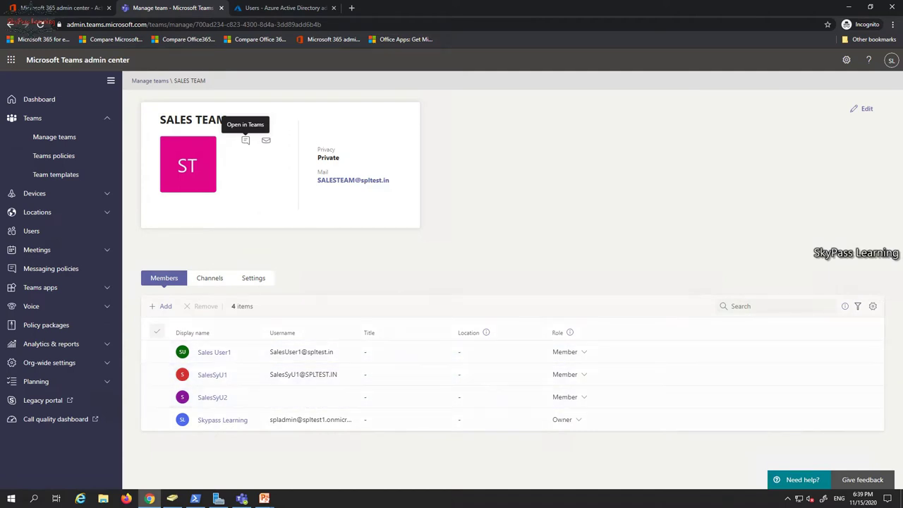
{"action": "left_click", "coordinate": [157, 420]}
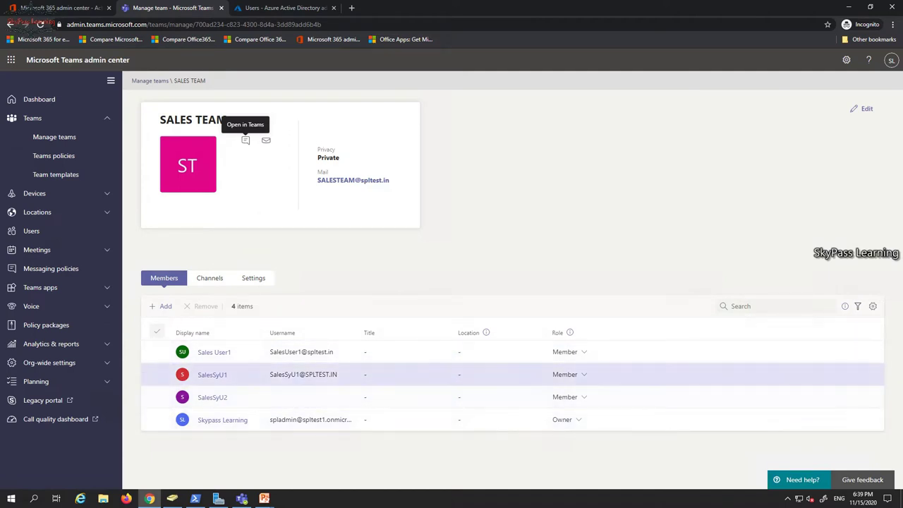
{"action": "left_click", "coordinate": [568, 351]}
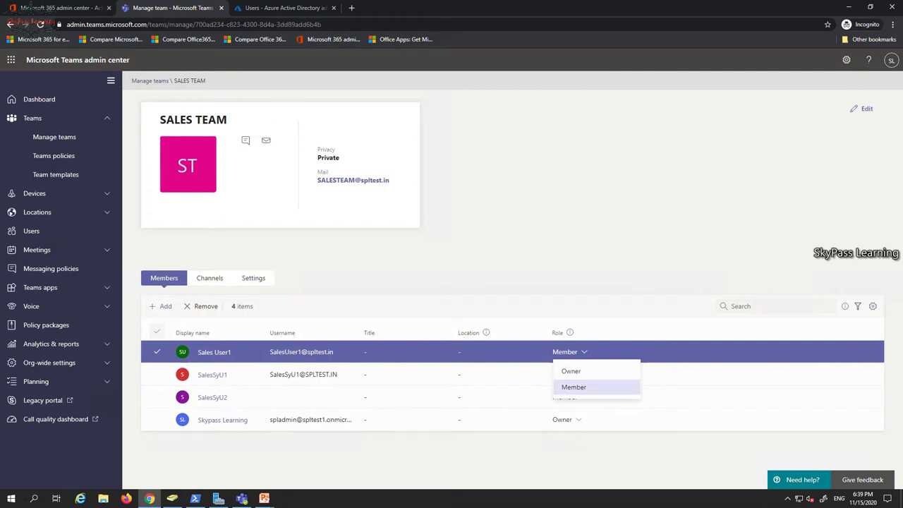
Step: Review SALES TEAM's Settings tab and open its Edit team panel
{"action": "left_click", "coordinate": [253, 278]}
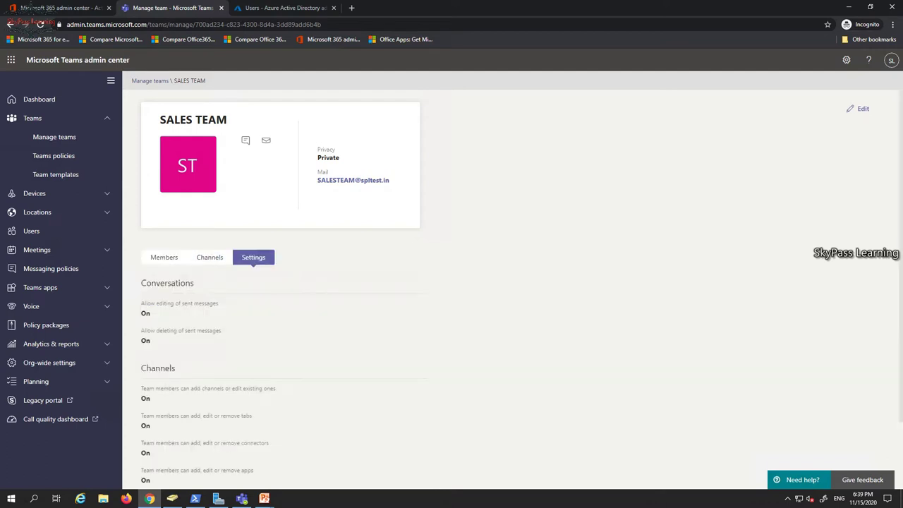
{"action": "scroll", "coordinate": [451, 283], "scroll_direction": "down", "scroll_amount": 1}
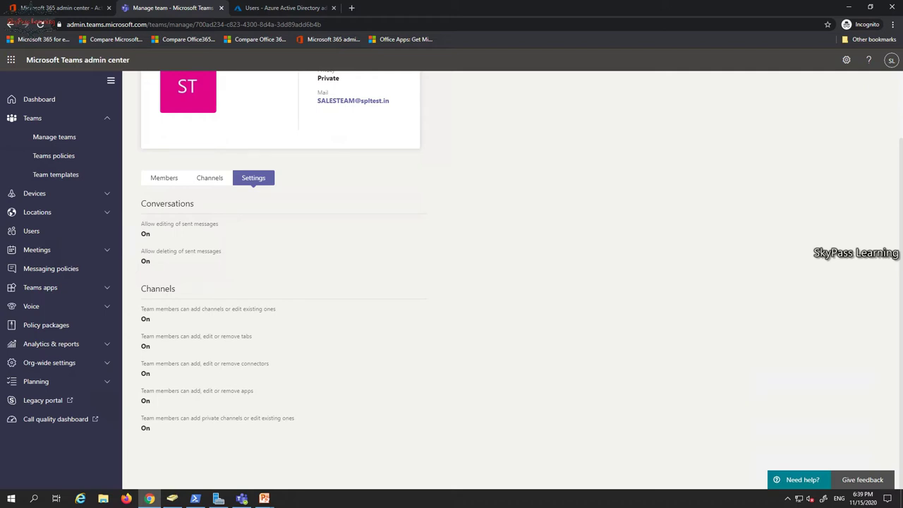
{"action": "scroll", "coordinate": [452, 282], "scroll_direction": "up", "scroll_amount": 1}
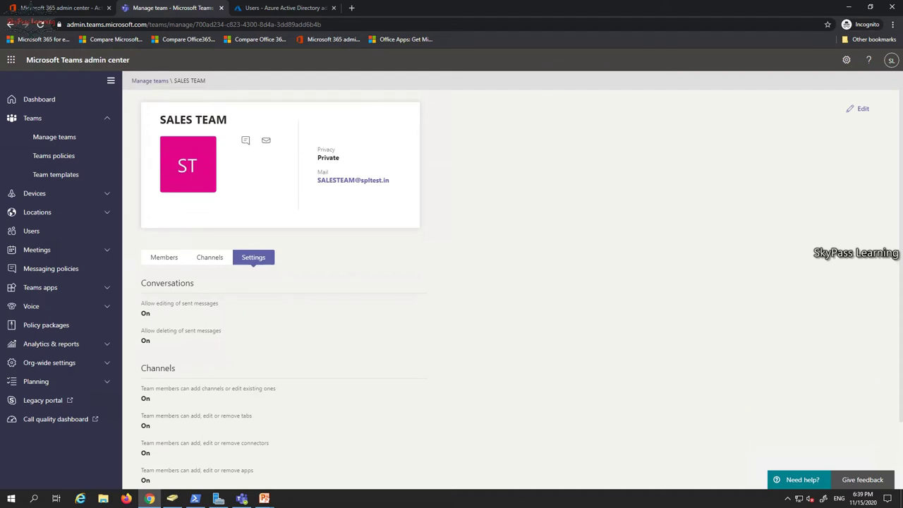
{"action": "scroll", "coordinate": [452, 283], "scroll_direction": "down", "scroll_amount": 1}
{"action": "scroll", "coordinate": [451, 283], "scroll_direction": "up", "scroll_amount": 1}
{"action": "left_click", "coordinate": [858, 108]}
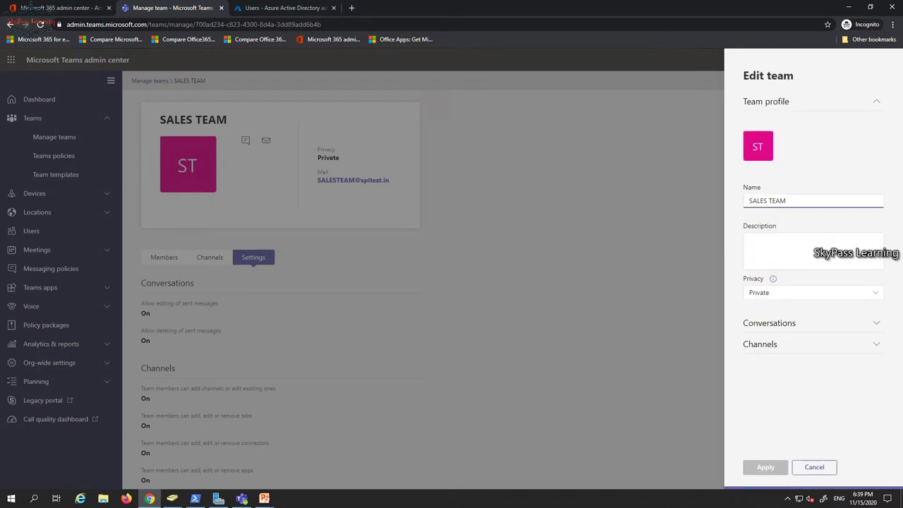
Step: Expand the Channels permission toggles in Edit team, then cancel without applying
{"action": "left_click", "coordinate": [759, 344]}
{"action": "scroll", "coordinate": [812, 282], "scroll_direction": "down", "scroll_amount": 2}
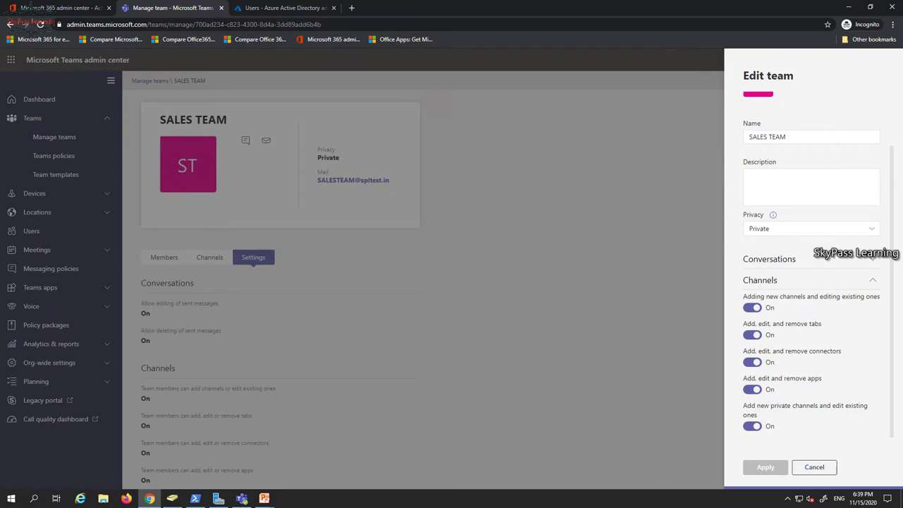
{"action": "left_click", "coordinate": [814, 467]}
Step: Go to Teams policies, showing only the Global (Org-wide default) policy
{"action": "scroll", "coordinate": [494, 282], "scroll_direction": "down", "scroll_amount": 1}
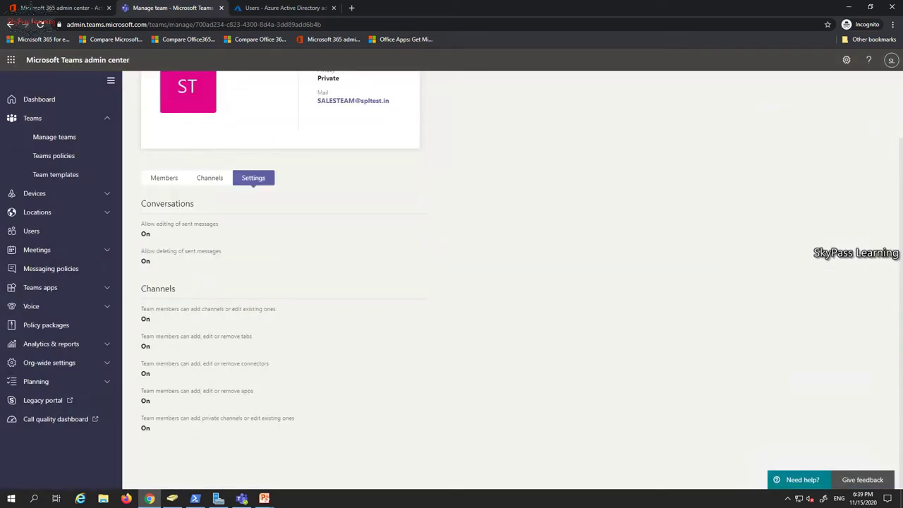
{"action": "scroll", "coordinate": [282, 283], "scroll_direction": "up", "scroll_amount": 1}
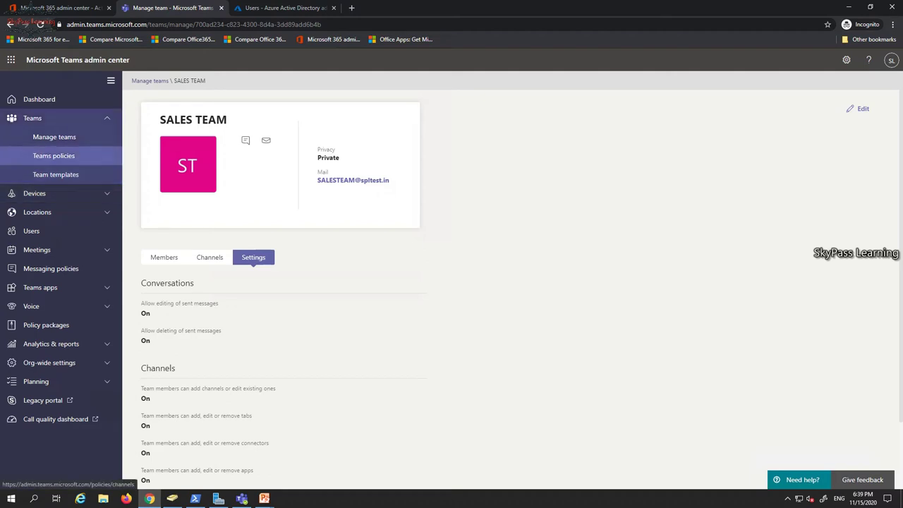
{"action": "left_click", "coordinate": [54, 155]}
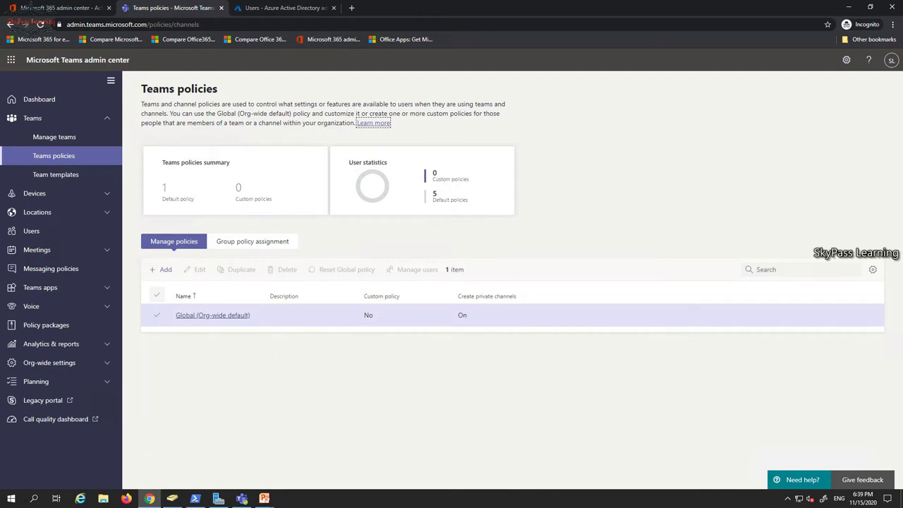
Step: Review the Teams policies page and the Global policy without saving, then bring Teams desktop forward
{"action": "left_click", "coordinate": [162, 269]}
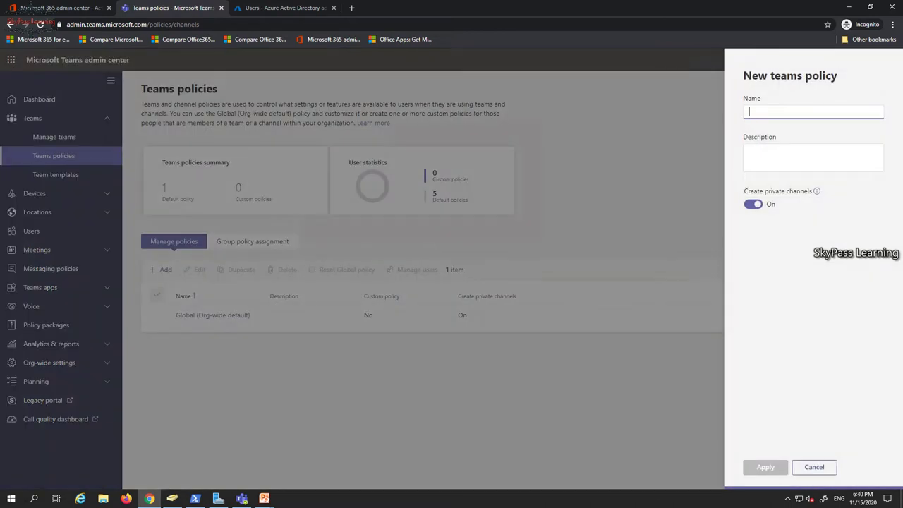
{"action": "left_click", "coordinate": [814, 467]}
{"action": "left_click", "coordinate": [213, 315]}
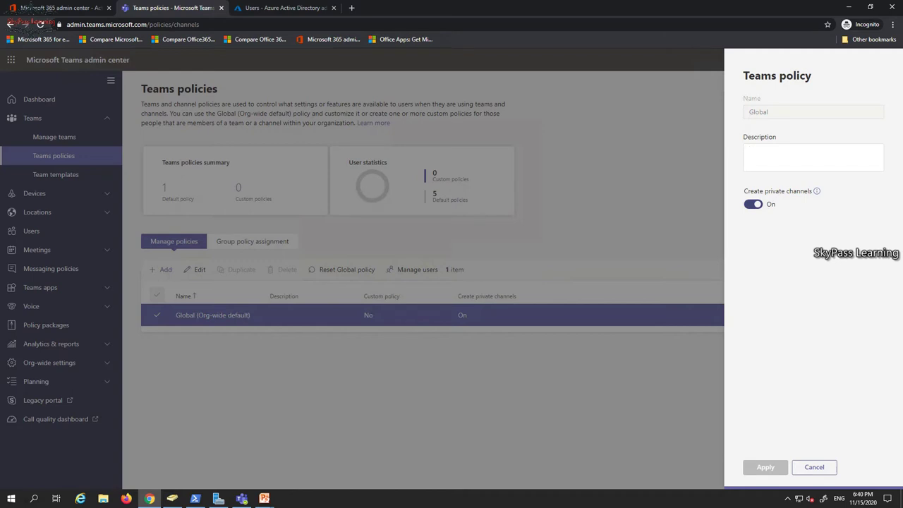
{"action": "left_click", "coordinate": [814, 467]}
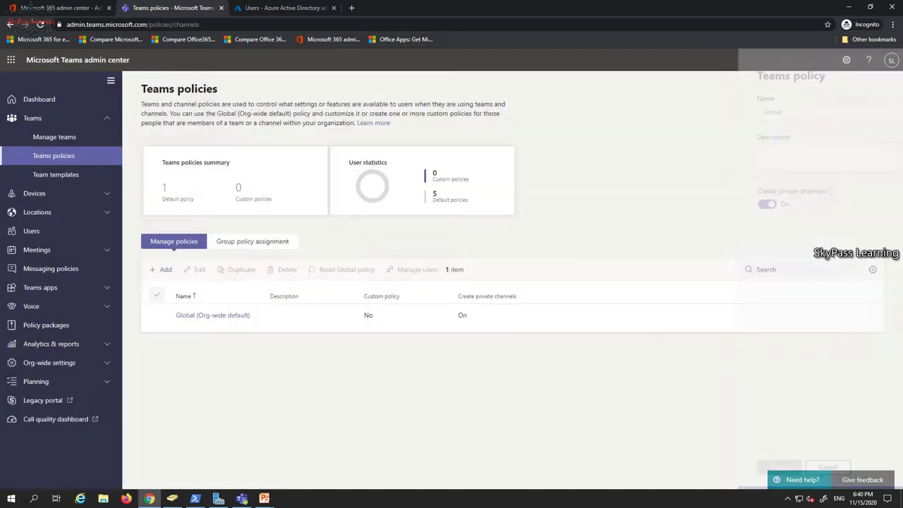
{"action": "left_click", "coordinate": [241, 498]}
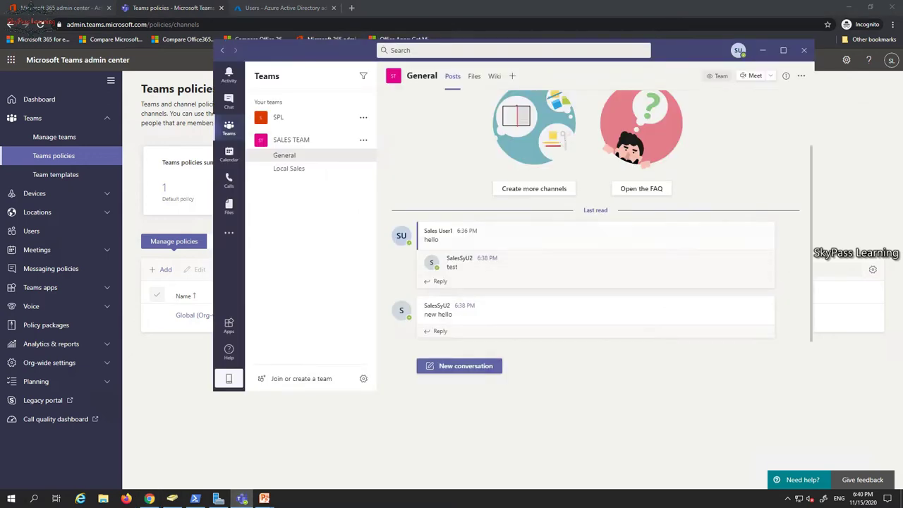
Step: View the SALES TEAM Local Sales channel posts, then switch to the Chat section
{"action": "left_click", "coordinate": [289, 168]}
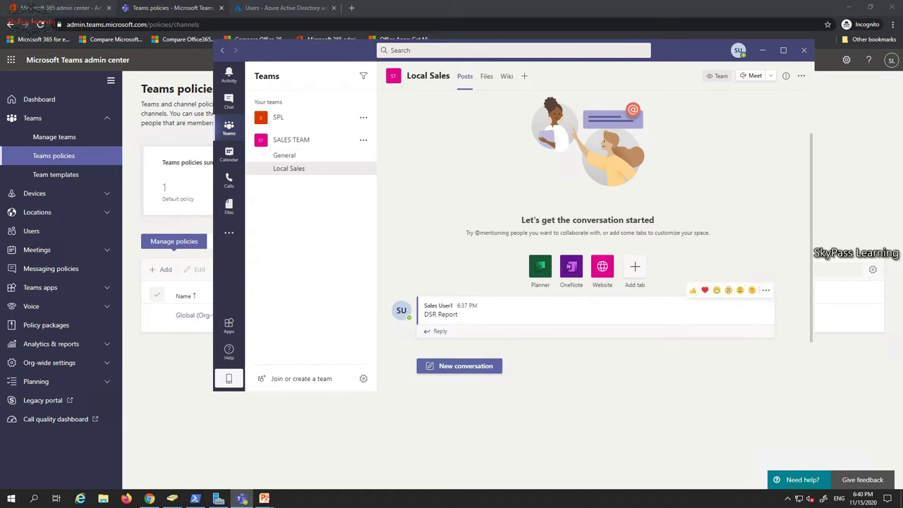
{"action": "mouse_move", "coordinate": [438, 305]}
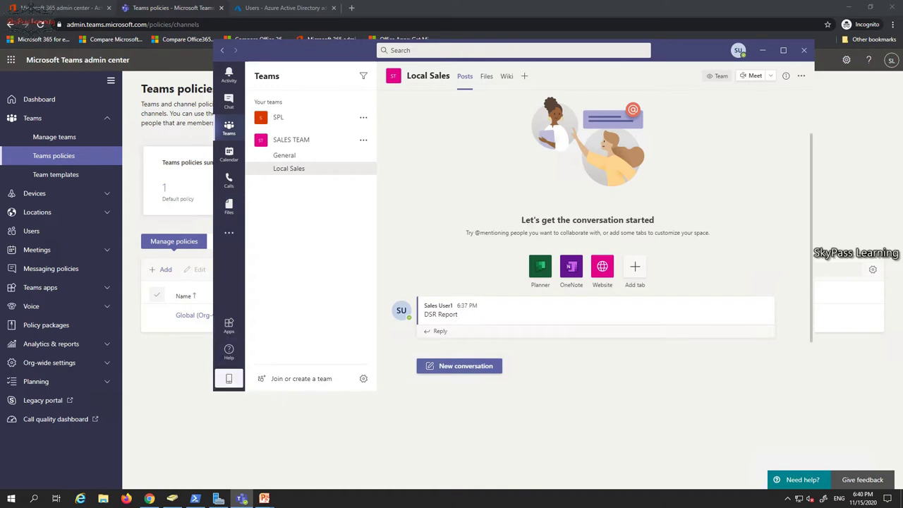
{"action": "left_click", "coordinate": [228, 101]}
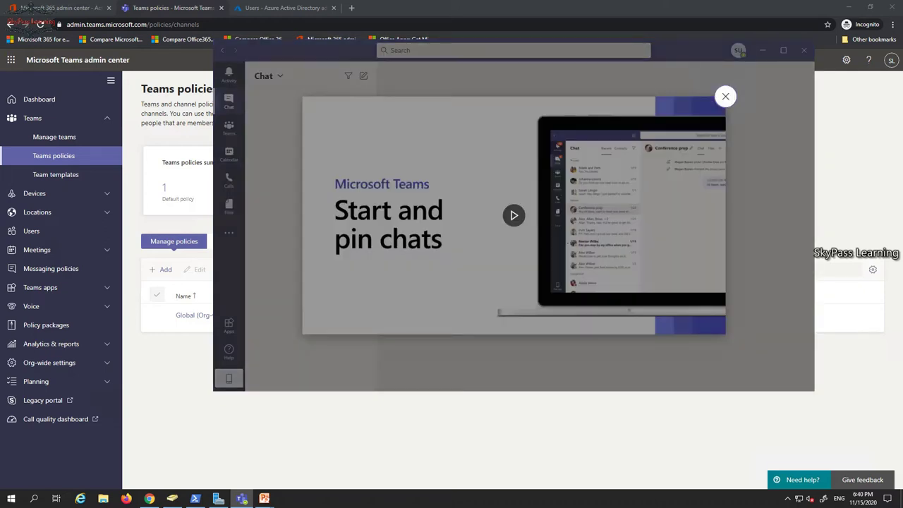
Step: Dismiss the intro video, start a new chat with the second sales user, and send 'hello'
{"action": "key", "text": "Escape"}
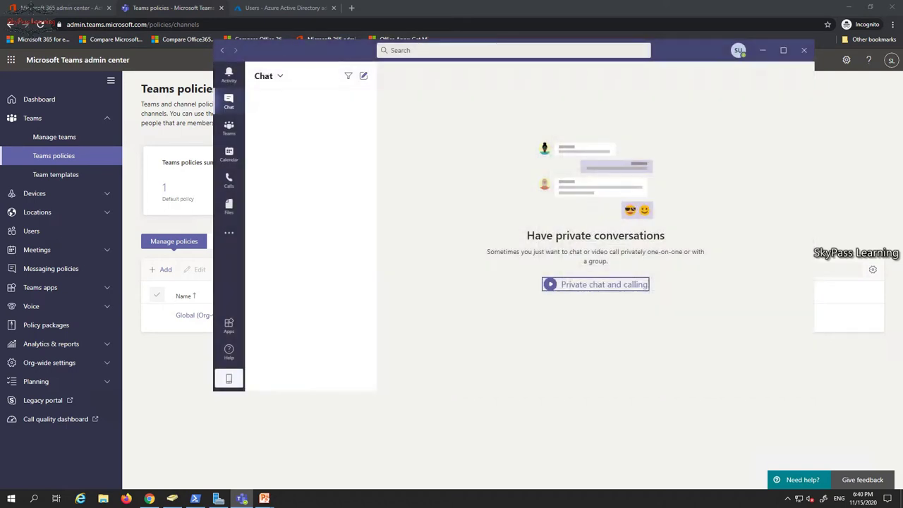
{"action": "key", "text": "ctrl+n"}
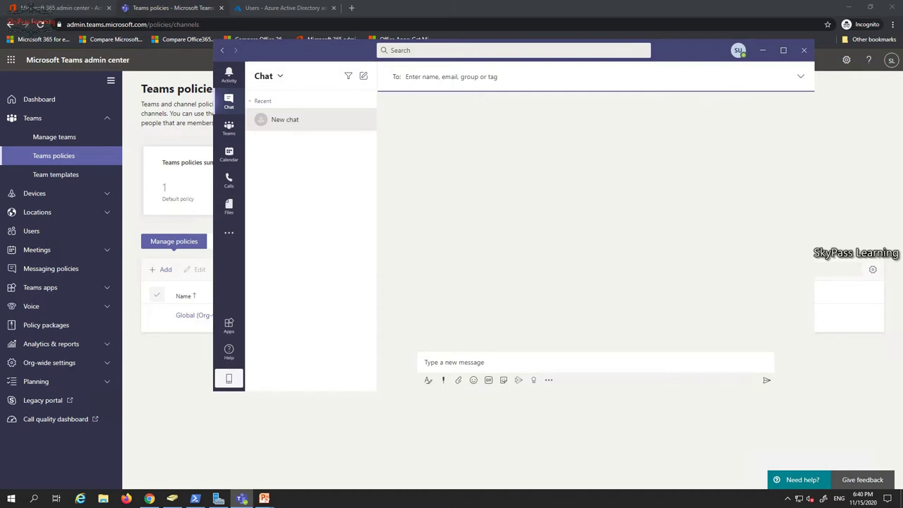
{"action": "type", "text": "sal"}
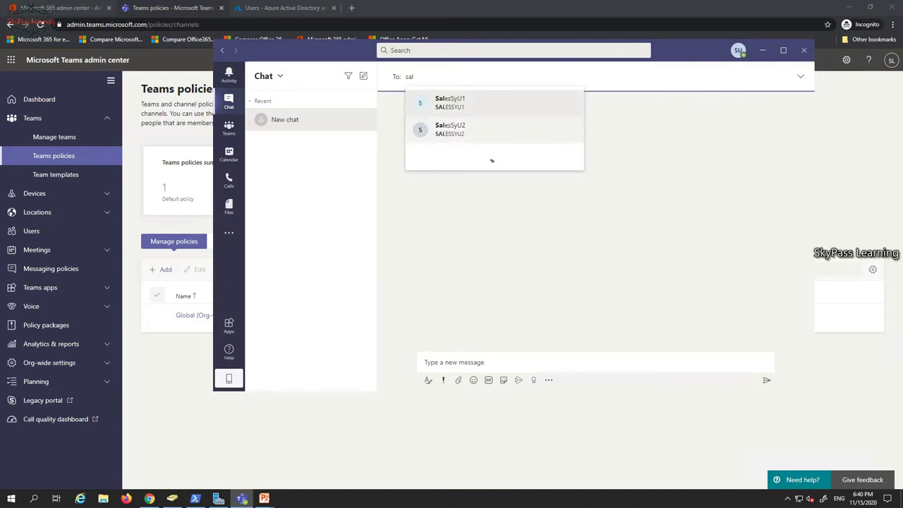
{"action": "left_click", "coordinate": [451, 129]}
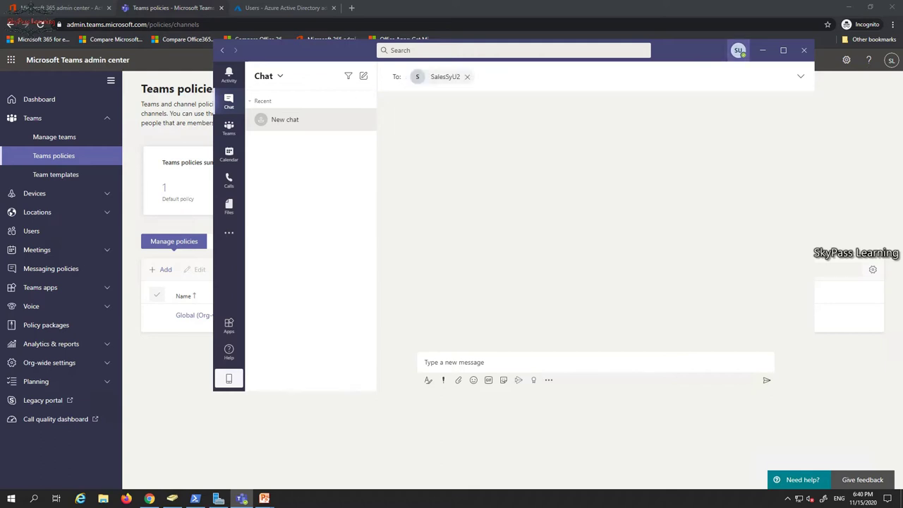
{"action": "left_click", "coordinate": [738, 50]}
{"action": "key", "text": "Escape"}
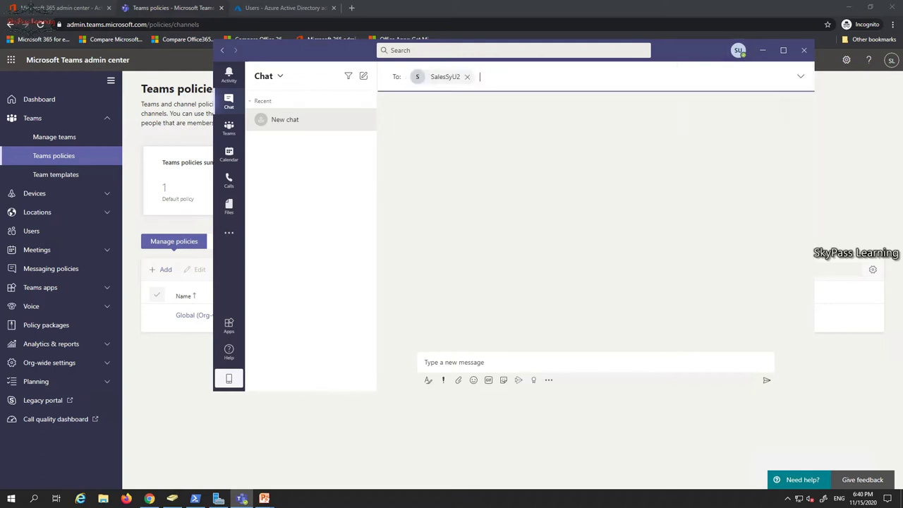
{"action": "left_click", "coordinate": [424, 362]}
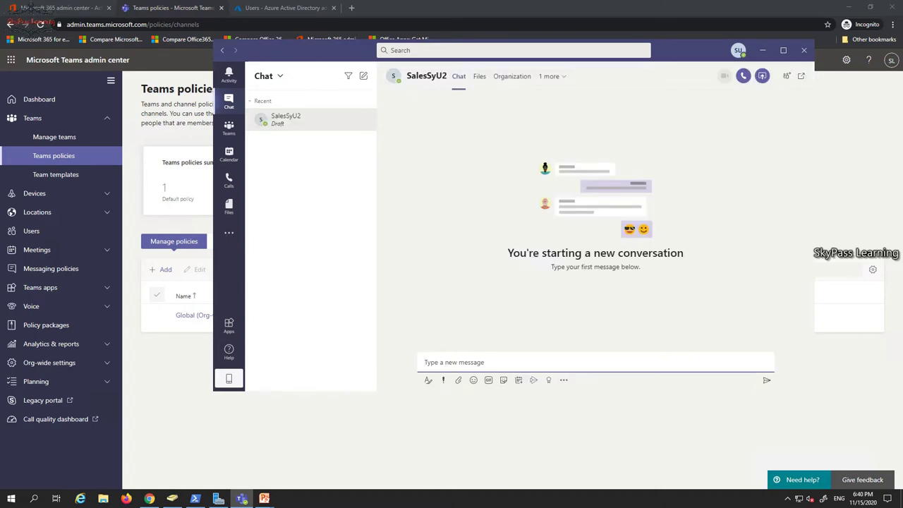
{"action": "type", "text": "hello"}
{"action": "key", "text": "Return"}
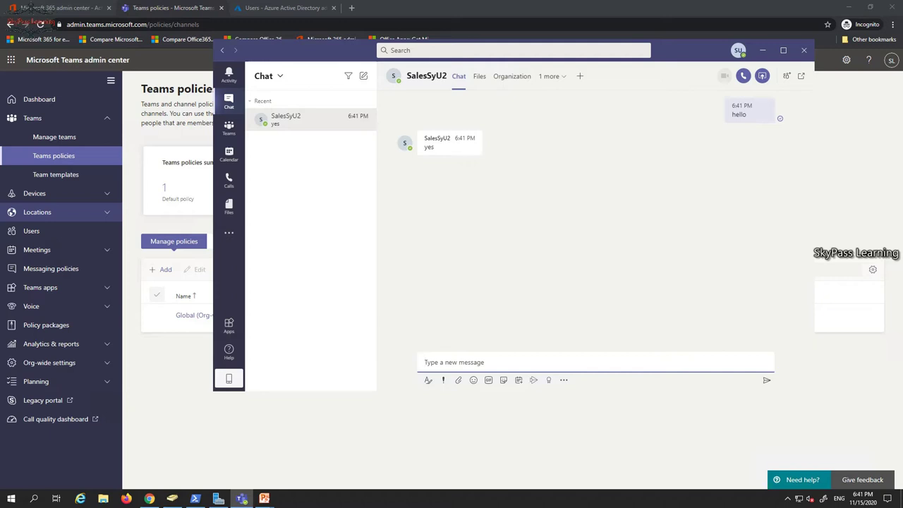
Step: Browse the contact's Files, Organization and Activity views, then leave the Teams desktop app
{"action": "left_click", "coordinate": [479, 76]}
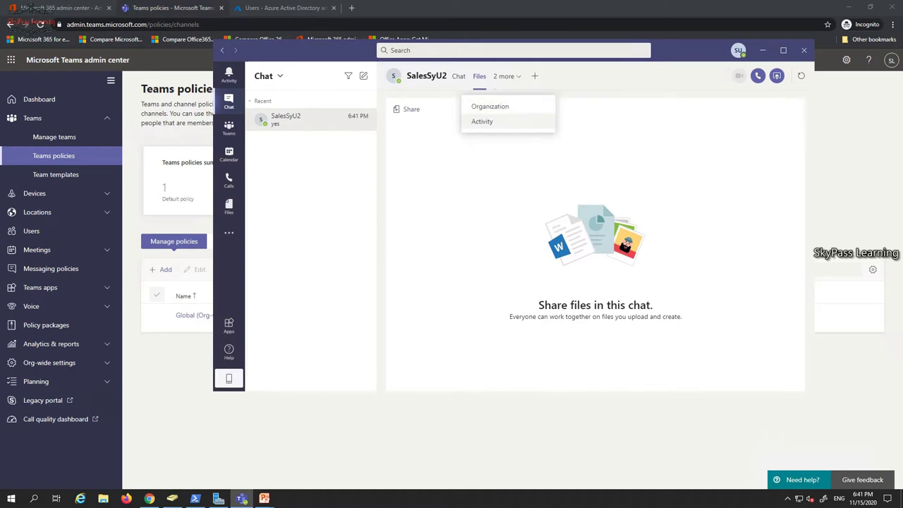
{"action": "left_click", "coordinate": [490, 106]}
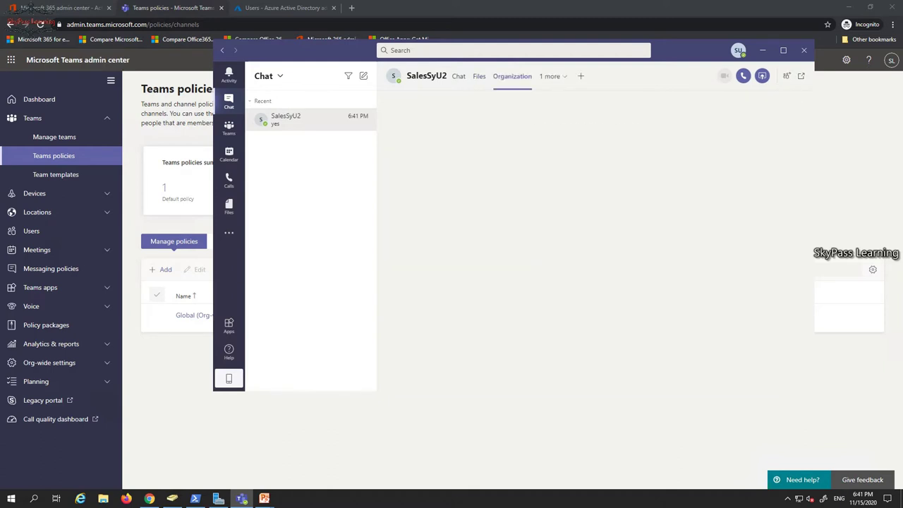
{"action": "left_click", "coordinate": [552, 76]}
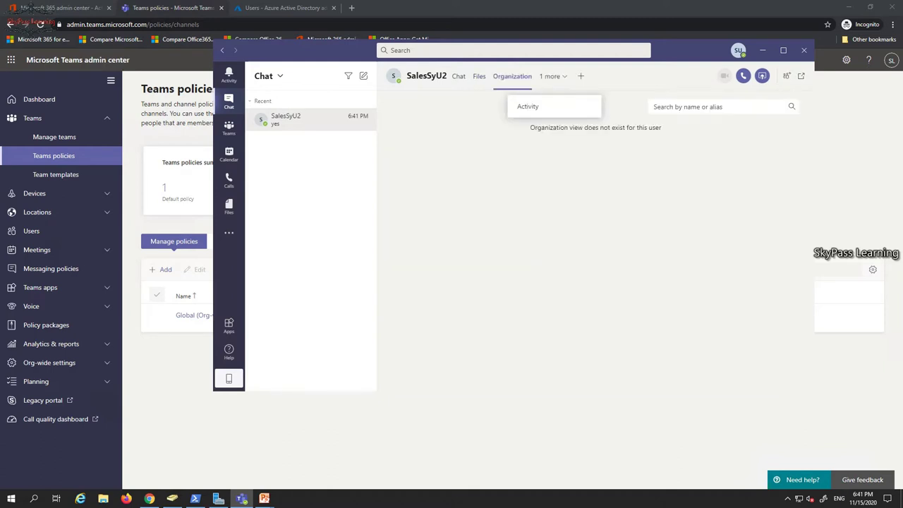
{"action": "left_click", "coordinate": [528, 106]}
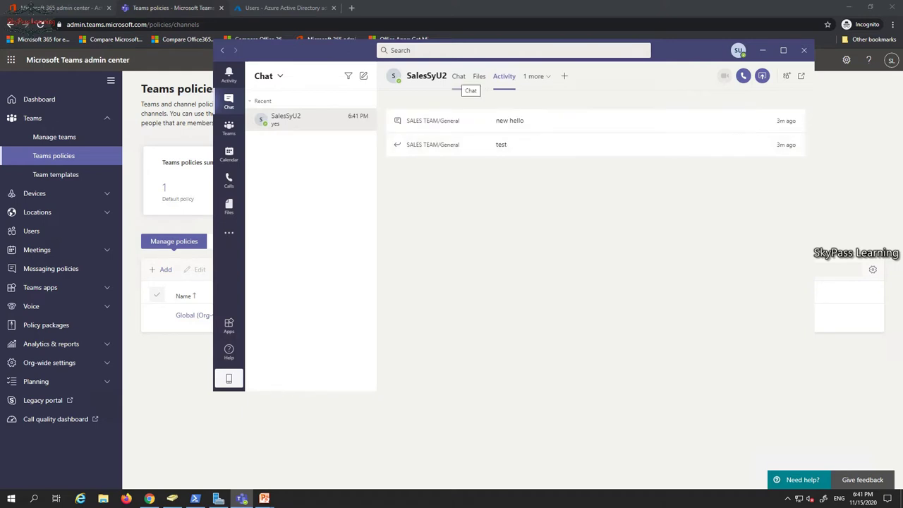
{"action": "left_click", "coordinate": [459, 76]}
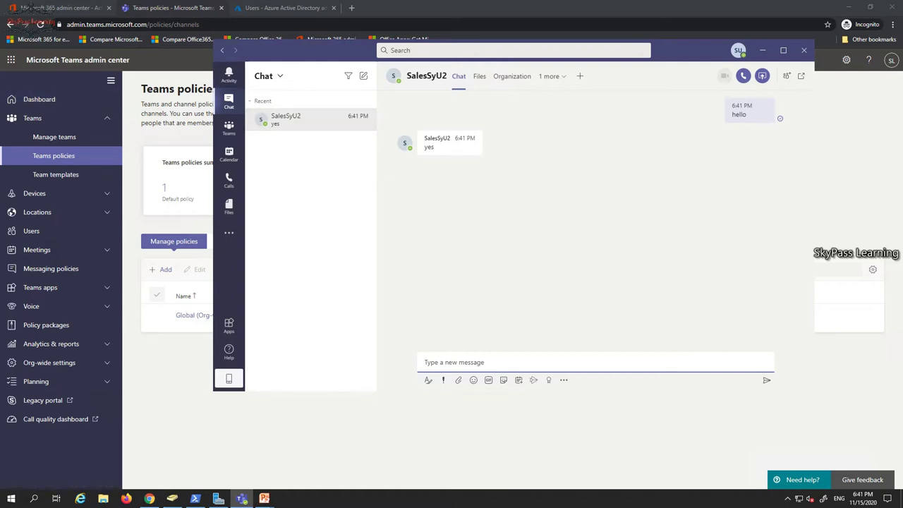
{"action": "key", "text": "alt+Tab"}
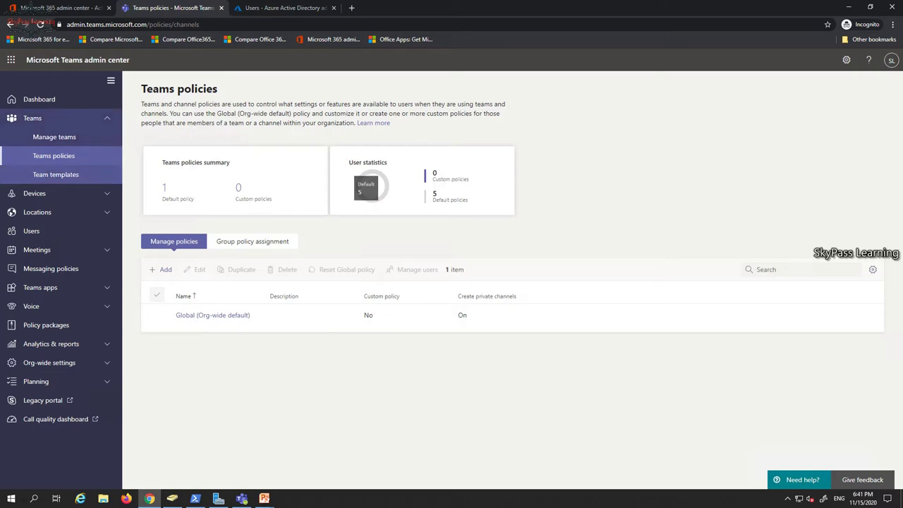
Step: Open Team templates, scroll the built-in template list, and expand the Devices section
{"action": "left_click", "coordinate": [56, 174]}
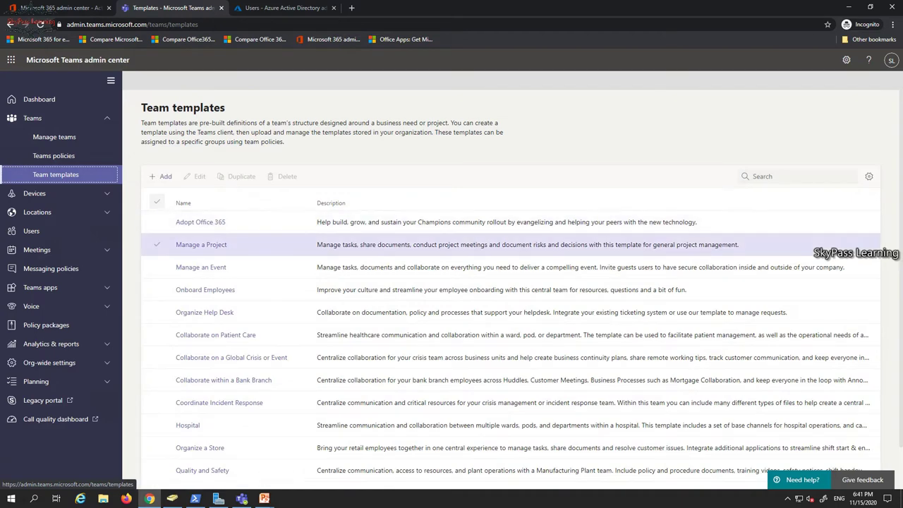
{"action": "scroll", "coordinate": [494, 283], "scroll_direction": "down", "scroll_amount": 1}
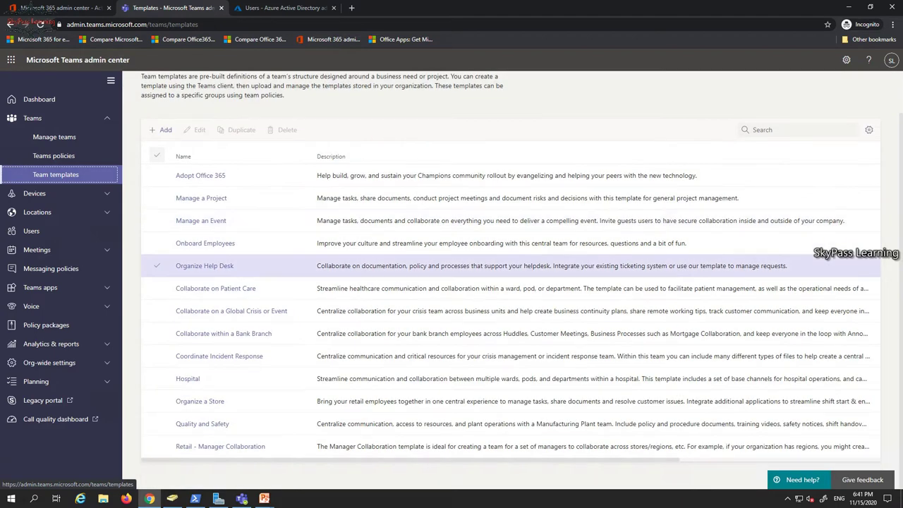
{"action": "left_click", "coordinate": [34, 193]}
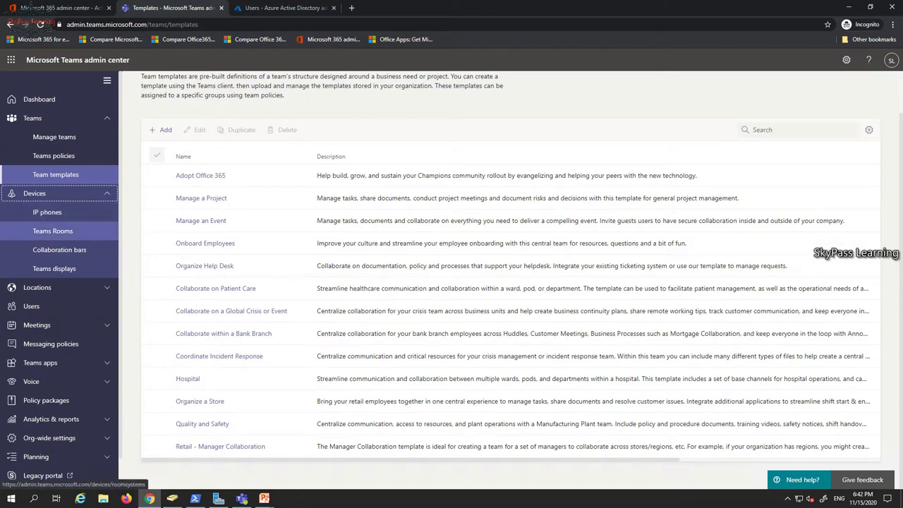
Step: Step through the IP phones and Teams Rooms device pages to Collaboration bars
{"action": "left_click", "coordinate": [47, 212]}
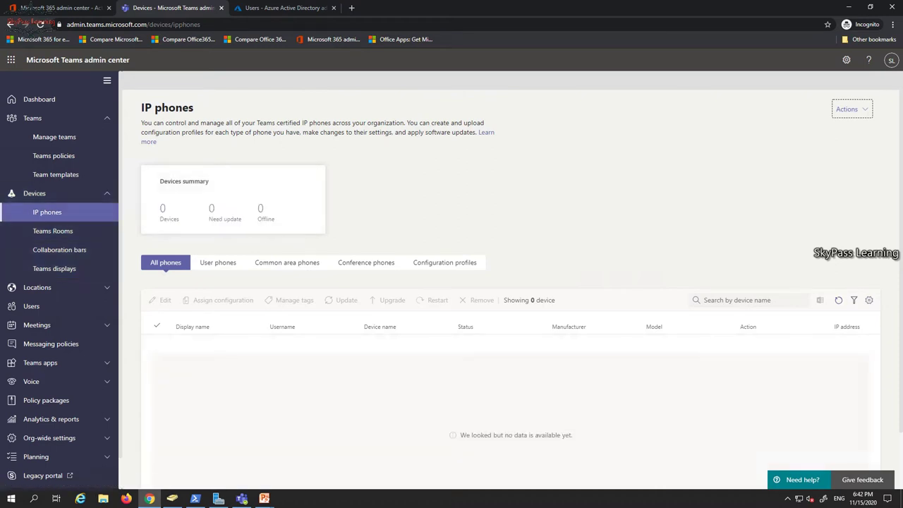
{"action": "scroll", "coordinate": [513, 271], "scroll_direction": "down", "scroll_amount": 1}
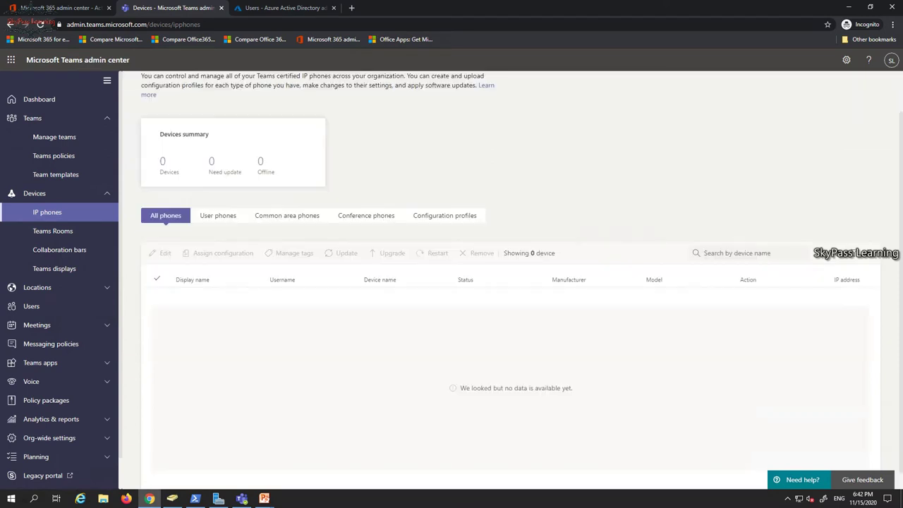
{"action": "left_click", "coordinate": [53, 231]}
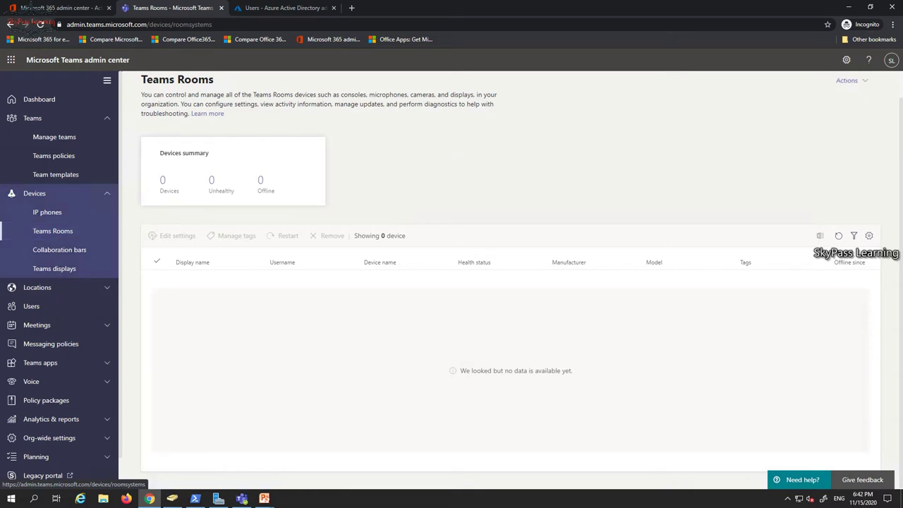
{"action": "left_click", "coordinate": [53, 230]}
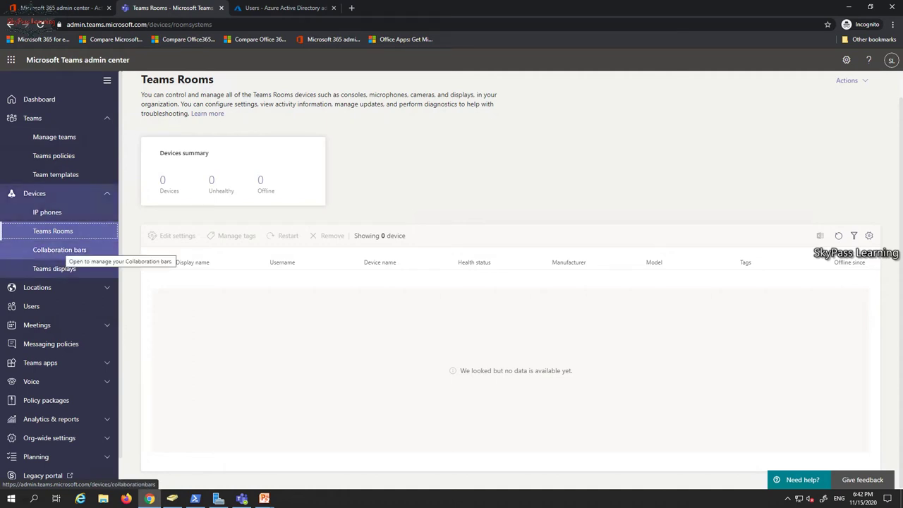
{"action": "left_click", "coordinate": [59, 250]}
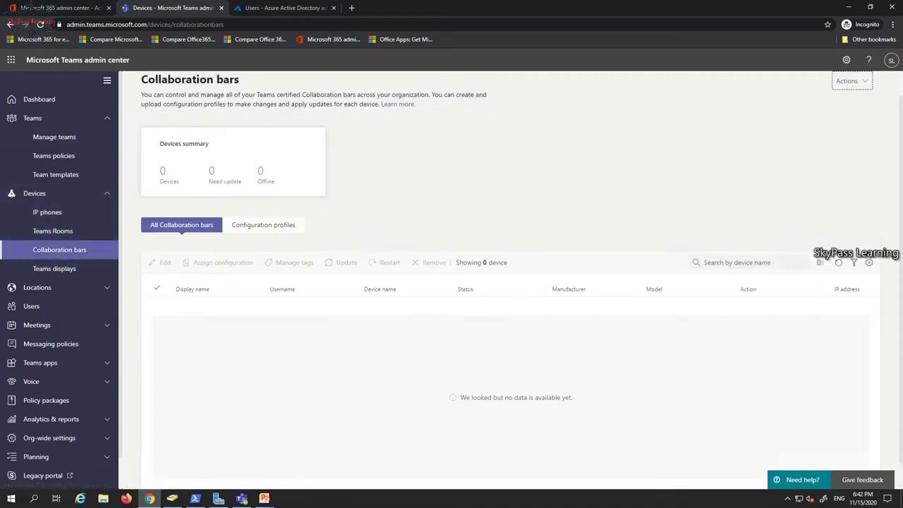
Step: Expand Locations and look over the Collaboration bars page, which reports 0 devices
{"action": "scroll", "coordinate": [59, 254], "scroll_direction": "down", "scroll_amount": 1}
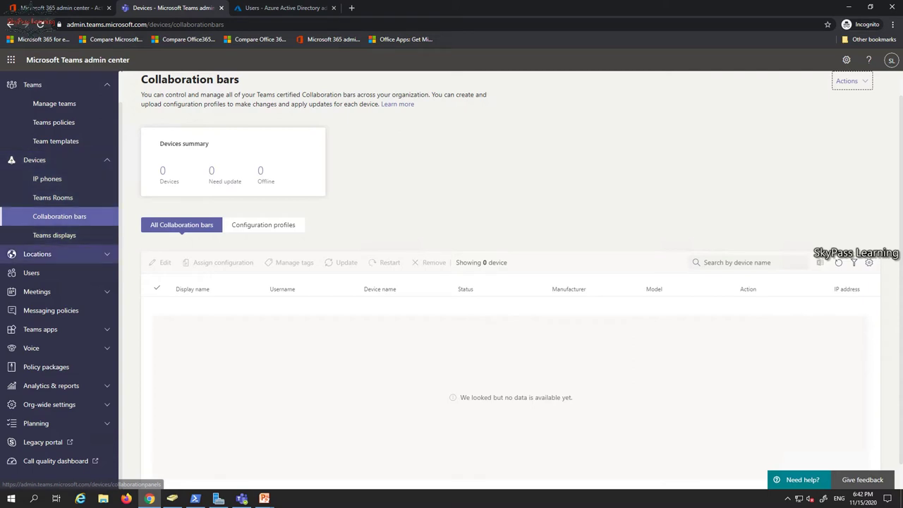
{"action": "left_click", "coordinate": [43, 254]}
{"action": "scroll", "coordinate": [59, 273], "scroll_direction": "down", "scroll_amount": 1}
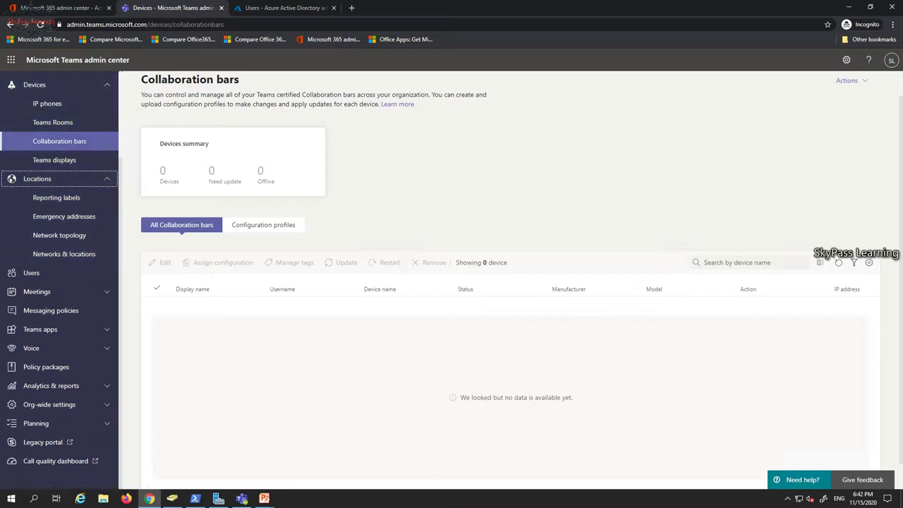
{"action": "scroll", "coordinate": [513, 268], "scroll_direction": "up", "scroll_amount": 1}
{"action": "scroll", "coordinate": [56, 155], "scroll_direction": "up", "scroll_amount": 3}
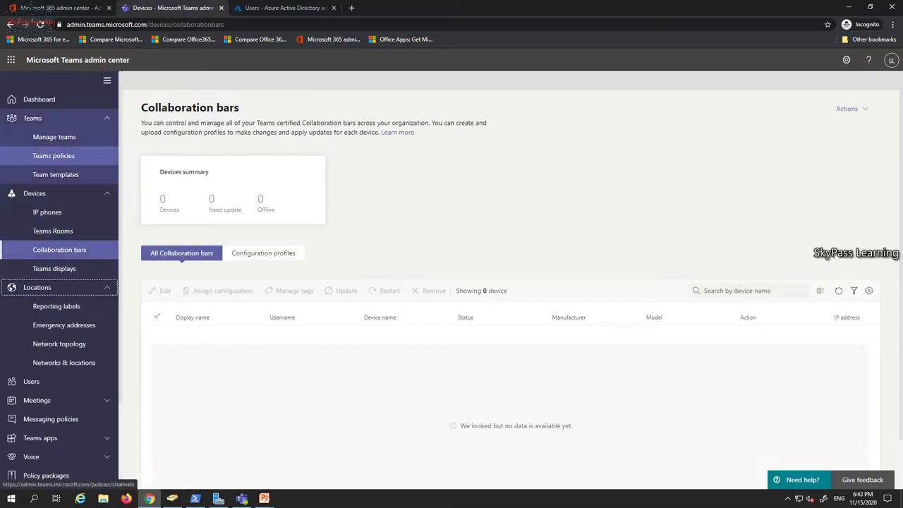
{"action": "scroll", "coordinate": [57, 155], "scroll_direction": "down", "scroll_amount": 3}
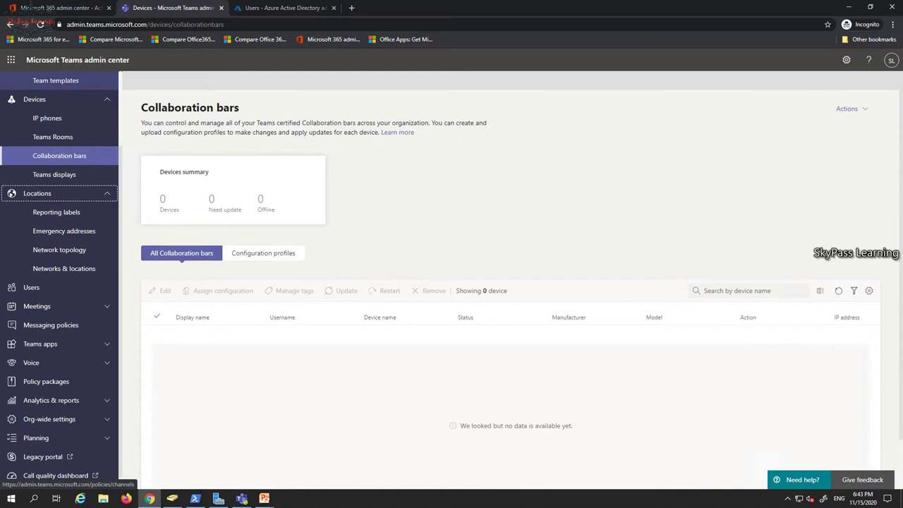
{"action": "scroll", "coordinate": [60, 197], "scroll_direction": "down", "scroll_amount": 1}
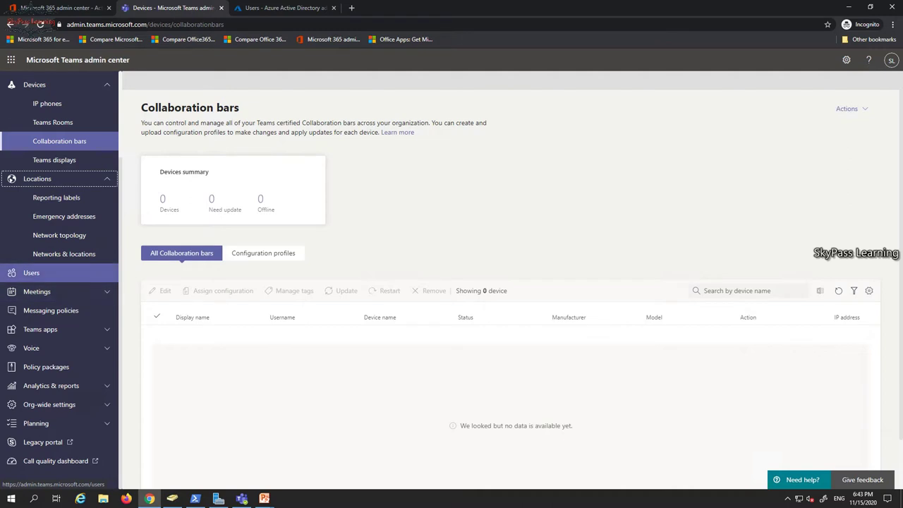
Step: Open the Teams Users list, then switch to the Microsoft 365 Active users tab
{"action": "left_click", "coordinate": [31, 272]}
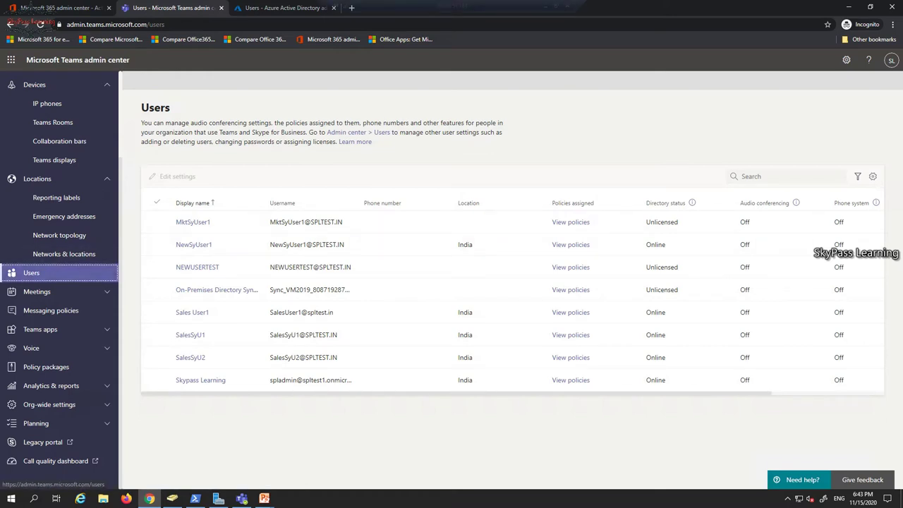
{"action": "left_click", "coordinate": [32, 7]}
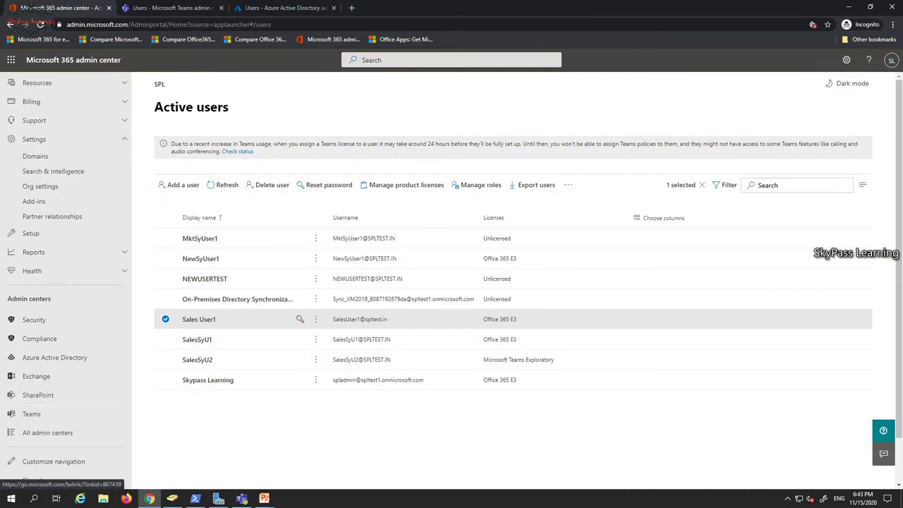
Step: Switch back to the Teams admin center tab showing the eight users
{"action": "left_click", "coordinate": [173, 7]}
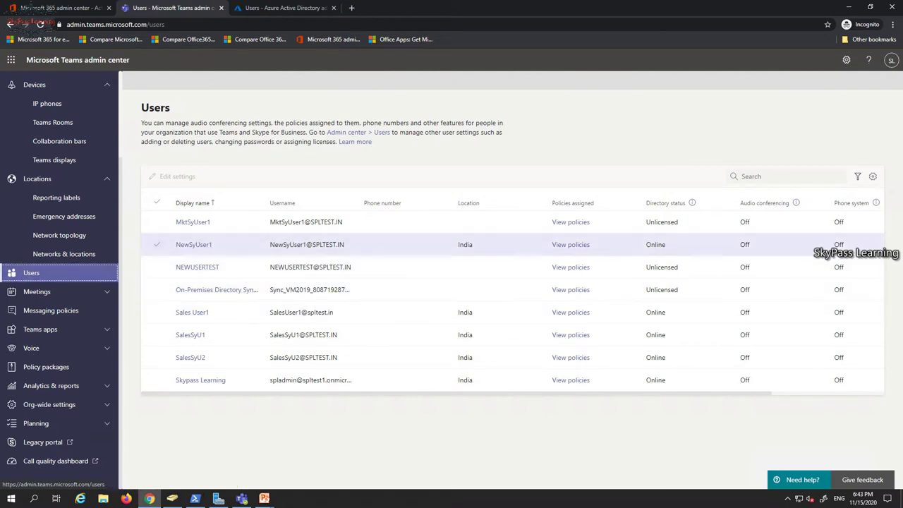
Step: Open the second user's profile, review Voice, Call history and Policies, then edit assigned policies
{"action": "left_click", "coordinate": [193, 244]}
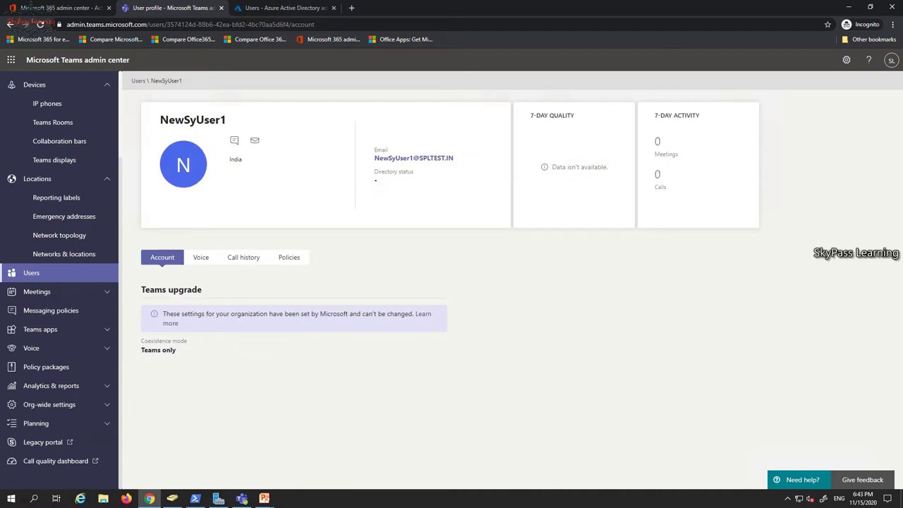
{"action": "left_click", "coordinate": [200, 257]}
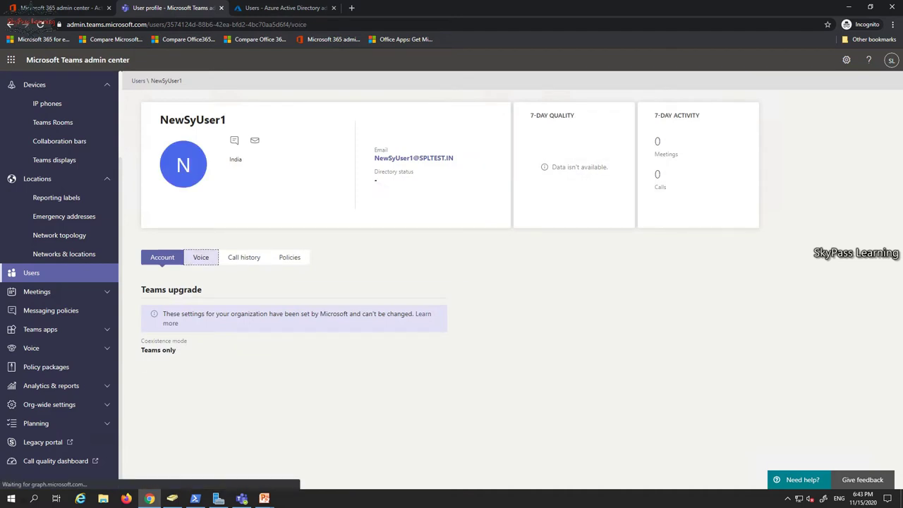
{"action": "left_click", "coordinate": [243, 256]}
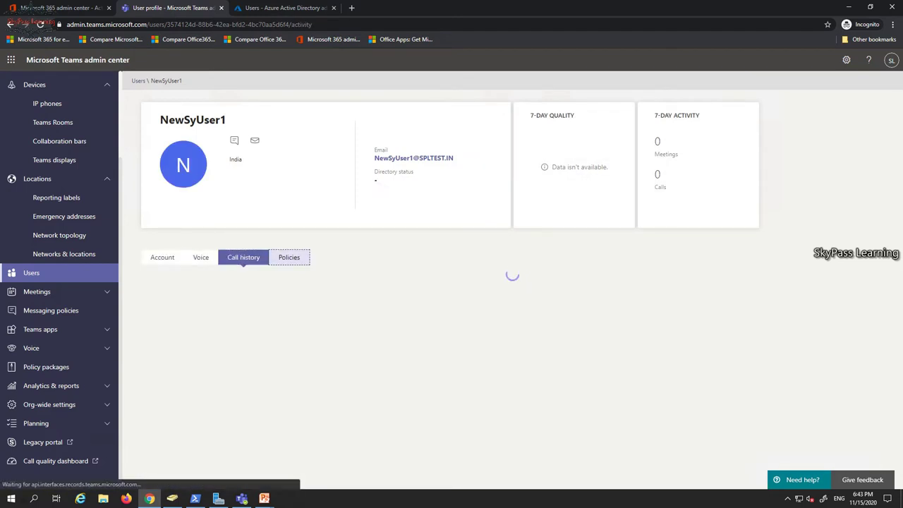
{"action": "left_click", "coordinate": [289, 257]}
{"action": "scroll", "coordinate": [451, 283], "scroll_direction": "down", "scroll_amount": 2}
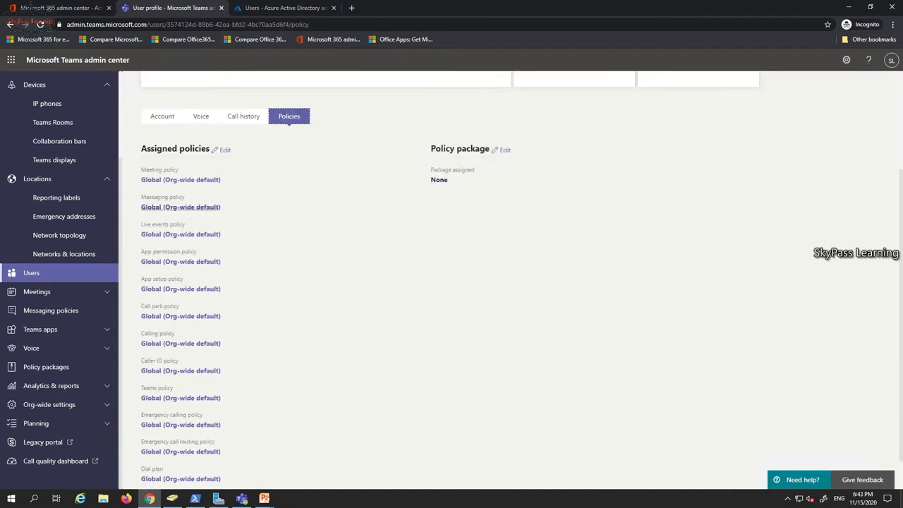
{"action": "scroll", "coordinate": [181, 261], "scroll_direction": "down", "scroll_amount": 1}
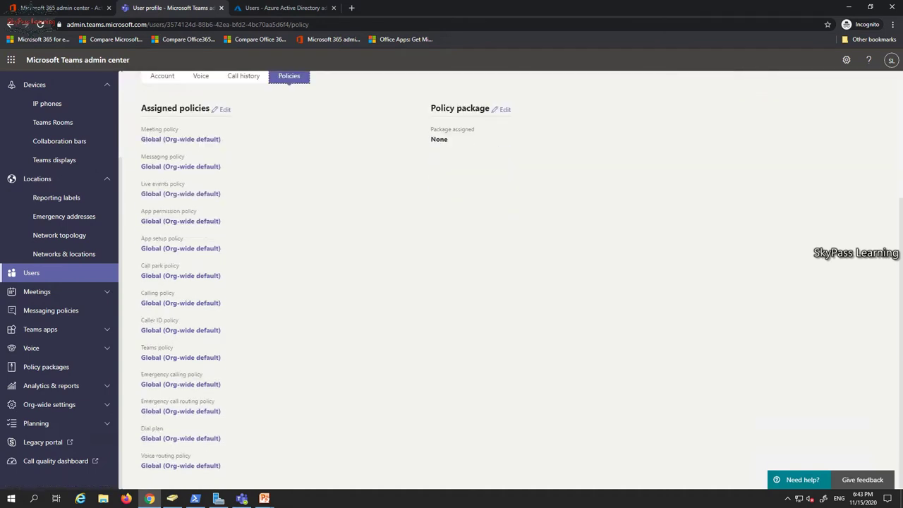
{"action": "left_click", "coordinate": [225, 109]}
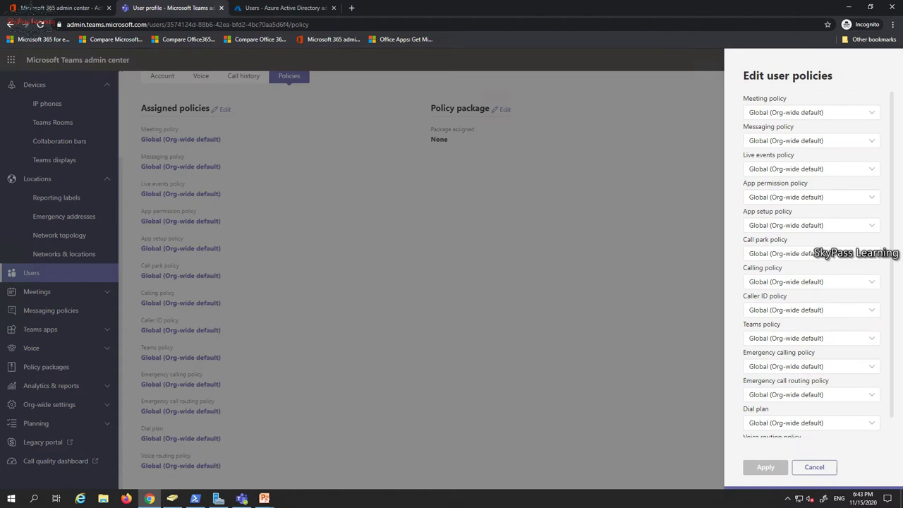
Step: Check the Call park, App setup, App permission and Messaging policy options, then close unchanged
{"action": "left_click", "coordinate": [783, 253]}
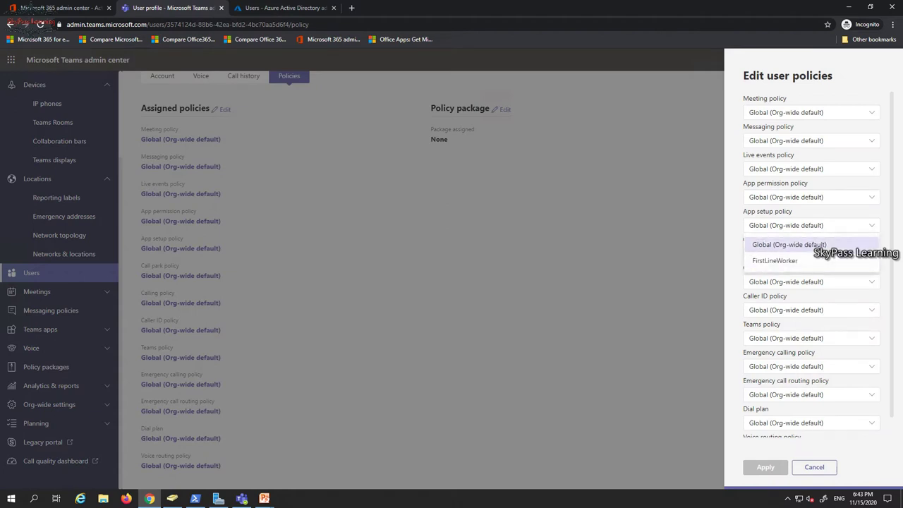
{"action": "left_click", "coordinate": [783, 225]}
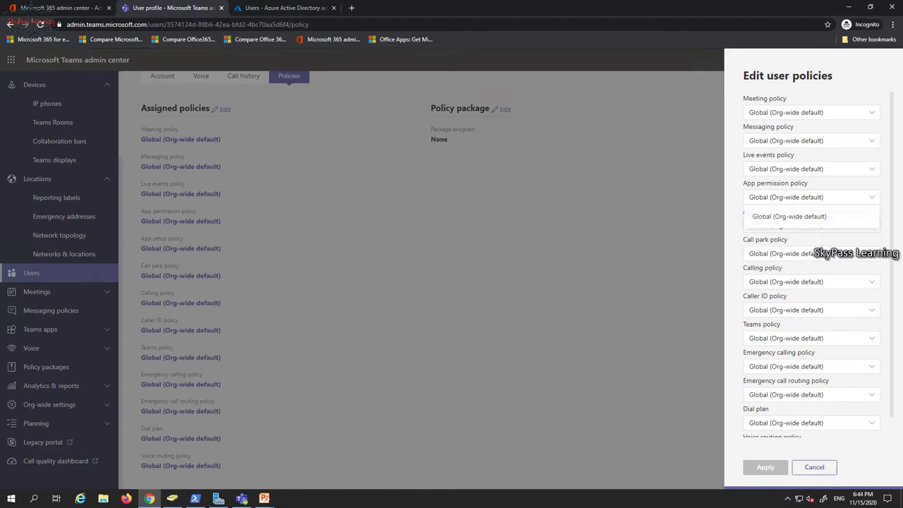
{"action": "left_click", "coordinate": [783, 197]}
{"action": "left_click", "coordinate": [783, 140]}
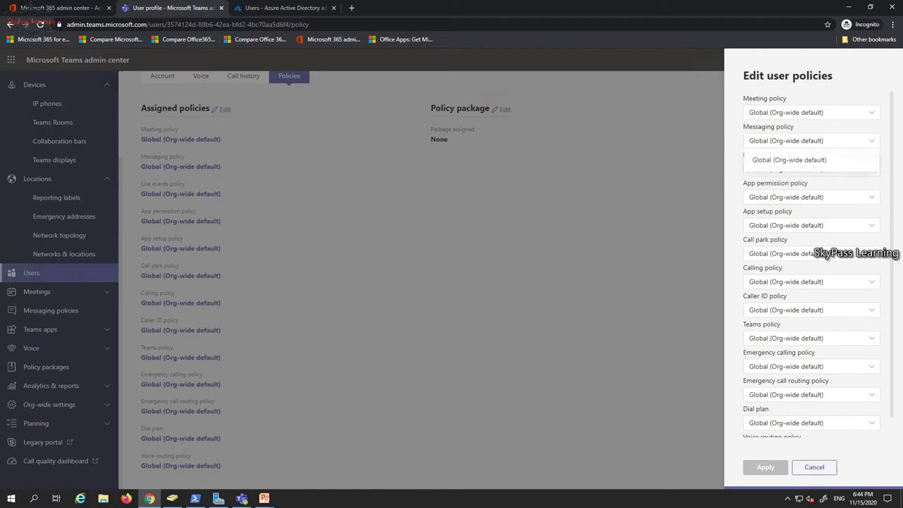
{"action": "key", "text": "Escape"}
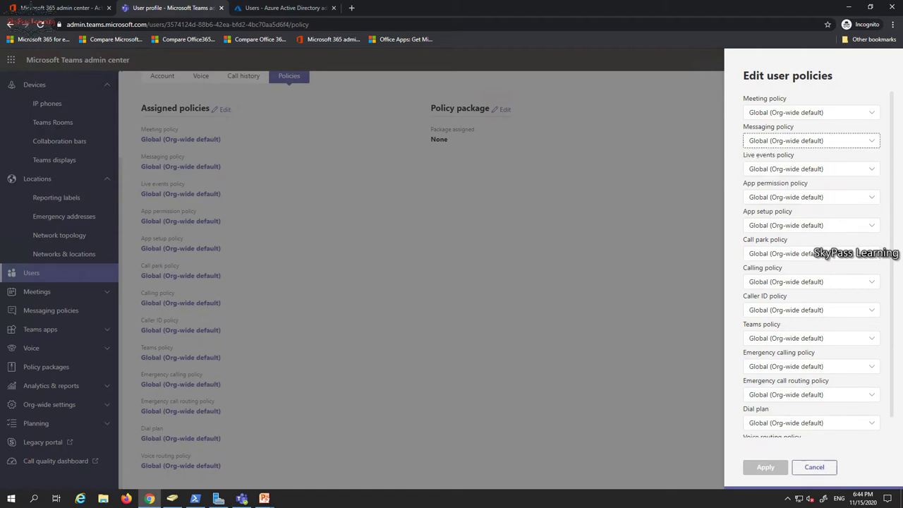
{"action": "key", "text": "Escape"}
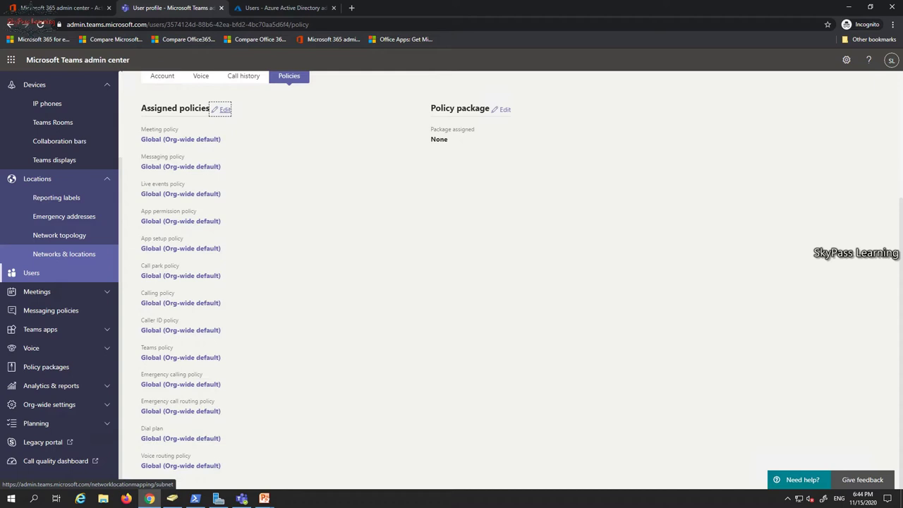
Step: Open Meeting policies under Meetings, review the AllOn policy's settings, and return to the list
{"action": "left_click", "coordinate": [37, 291]}
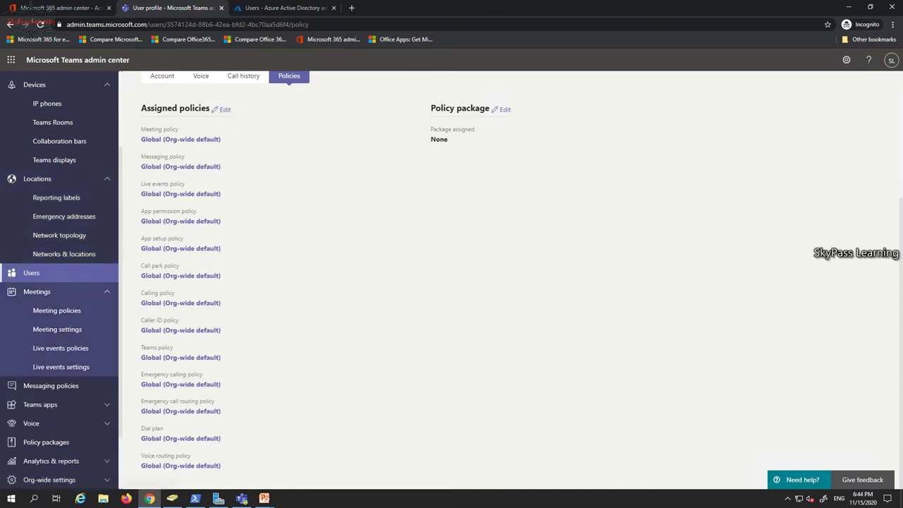
{"action": "scroll", "coordinate": [57, 268], "scroll_direction": "down", "scroll_amount": 2}
{"action": "left_click", "coordinate": [56, 235]}
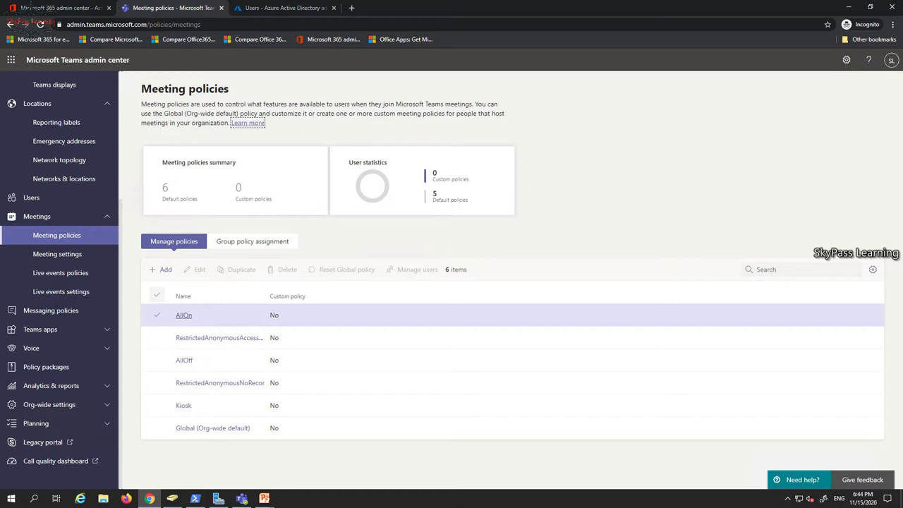
{"action": "left_click", "coordinate": [183, 315]}
{"action": "scroll", "coordinate": [356, 282], "scroll_direction": "down", "scroll_amount": 10}
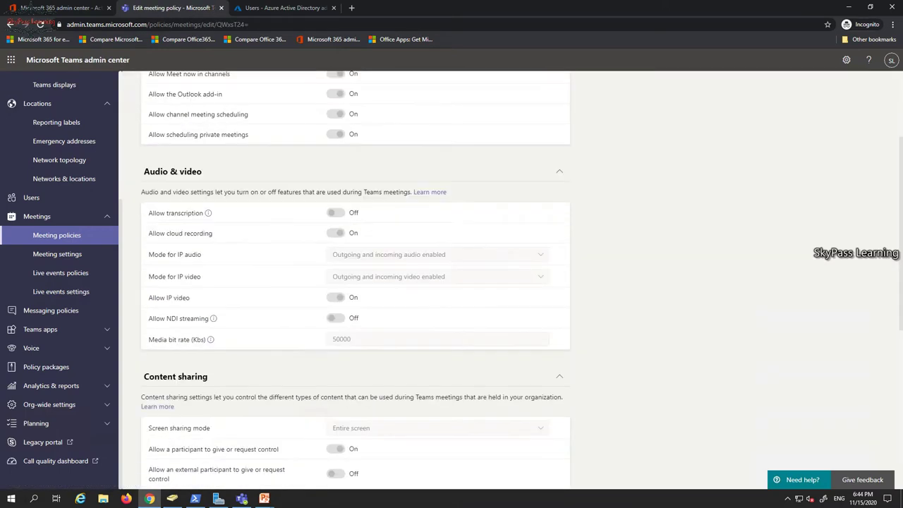
{"action": "scroll", "coordinate": [356, 282], "scroll_direction": "up", "scroll_amount": 10}
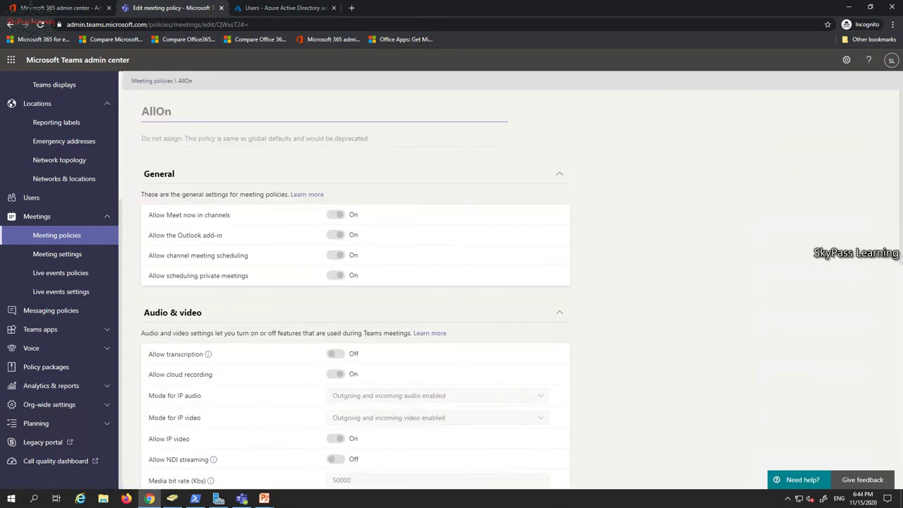
{"action": "scroll", "coordinate": [356, 282], "scroll_direction": "down", "scroll_amount": 7}
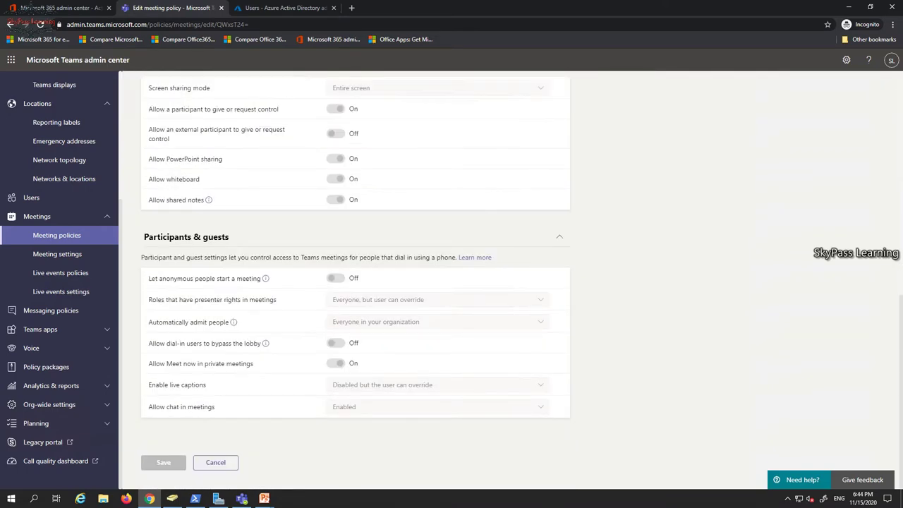
{"action": "key", "text": "alt+Left"}
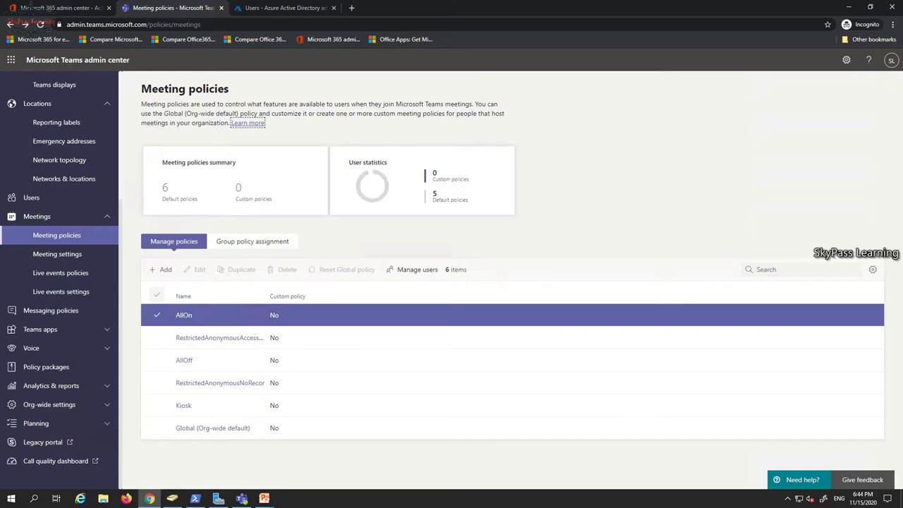
Step: Start a new meeting policy and check the Screen sharing mode choices without changing them
{"action": "key", "text": "alt+Right"}
{"action": "scroll", "coordinate": [355, 282], "scroll_direction": "down", "scroll_amount": 4}
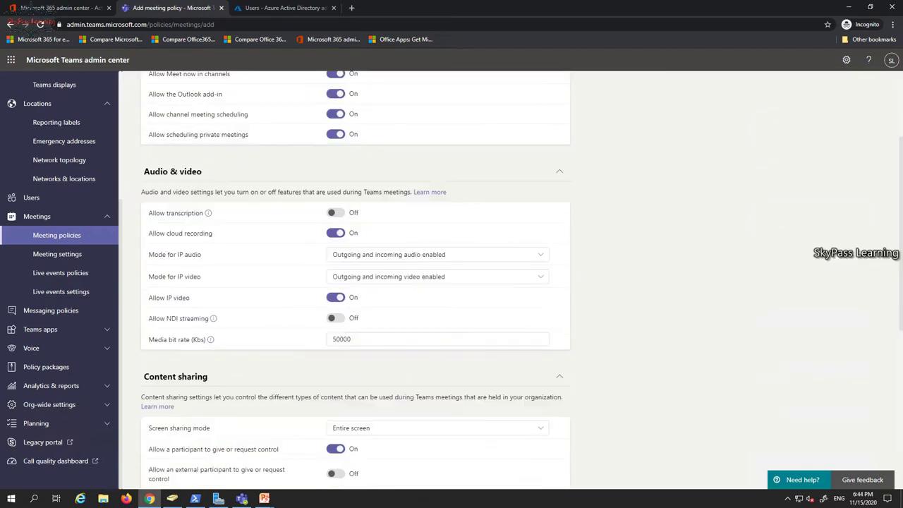
{"action": "scroll", "coordinate": [356, 283], "scroll_direction": "down", "scroll_amount": 3}
{"action": "scroll", "coordinate": [356, 282], "scroll_direction": "down", "scroll_amount": 3}
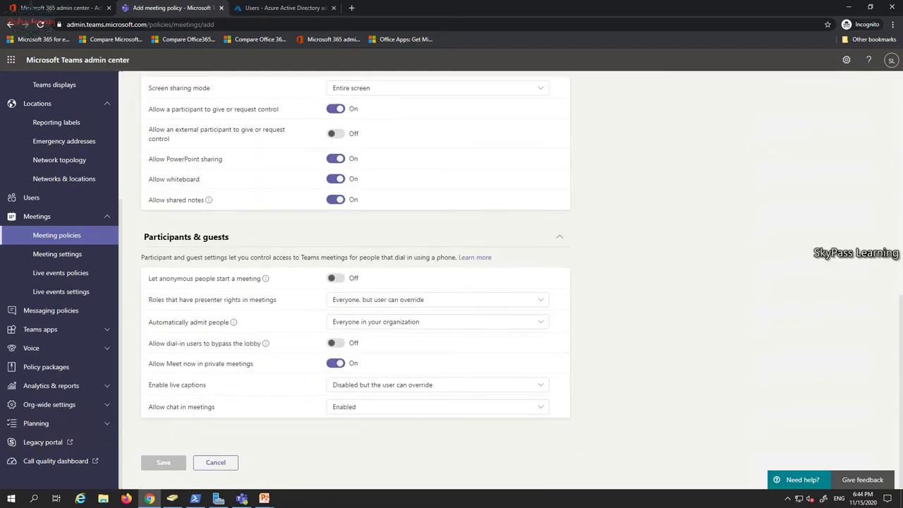
{"action": "scroll", "coordinate": [356, 282], "scroll_direction": "up", "scroll_amount": 3}
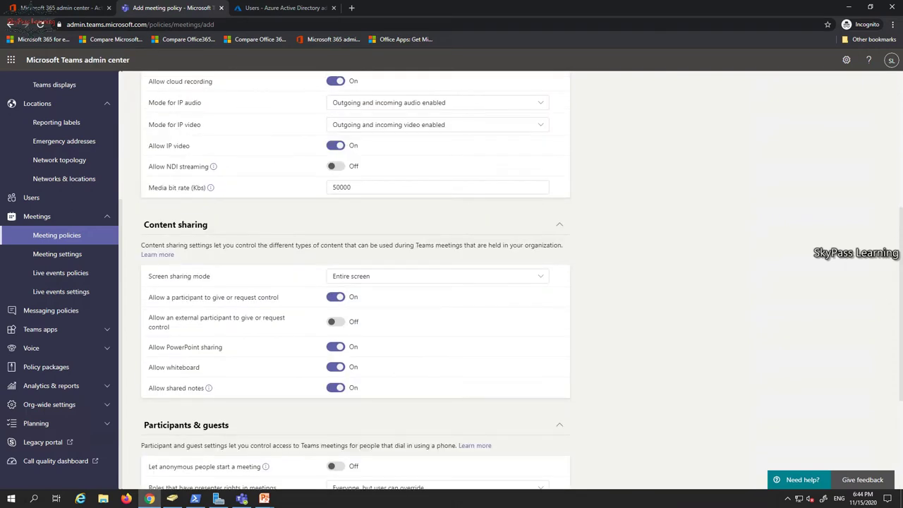
{"action": "left_click", "coordinate": [438, 276]}
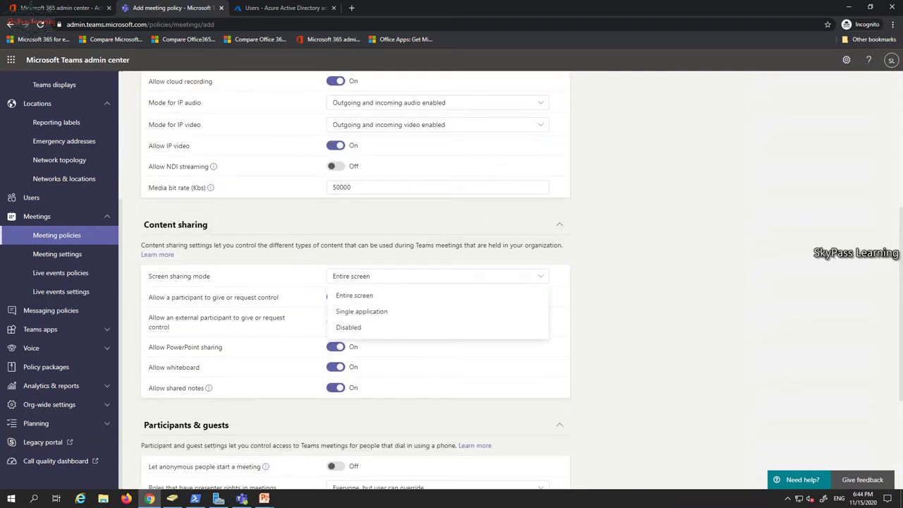
{"action": "left_click", "coordinate": [559, 224]}
Step: Glance at the Teams chat window, then return to the new meeting policy form
{"action": "scroll", "coordinate": [355, 282], "scroll_direction": "up", "scroll_amount": 2}
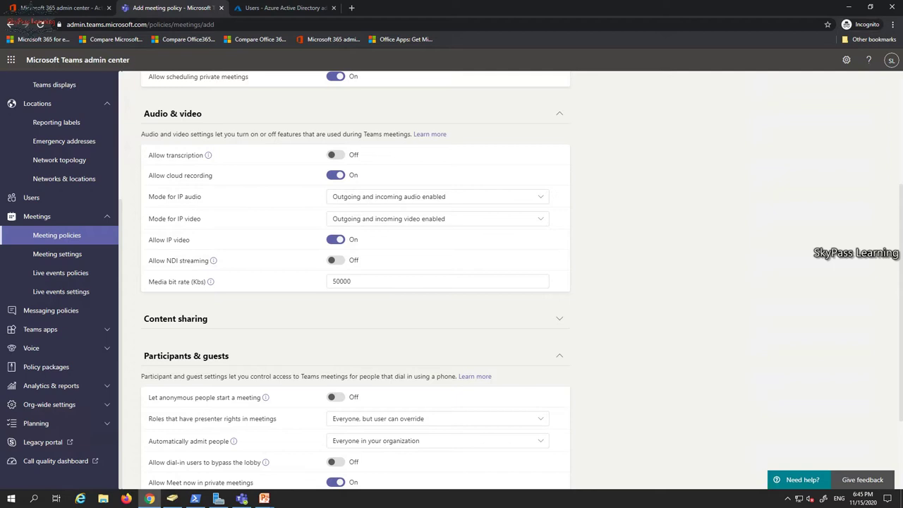
{"action": "scroll", "coordinate": [356, 282], "scroll_direction": "up", "scroll_amount": 2}
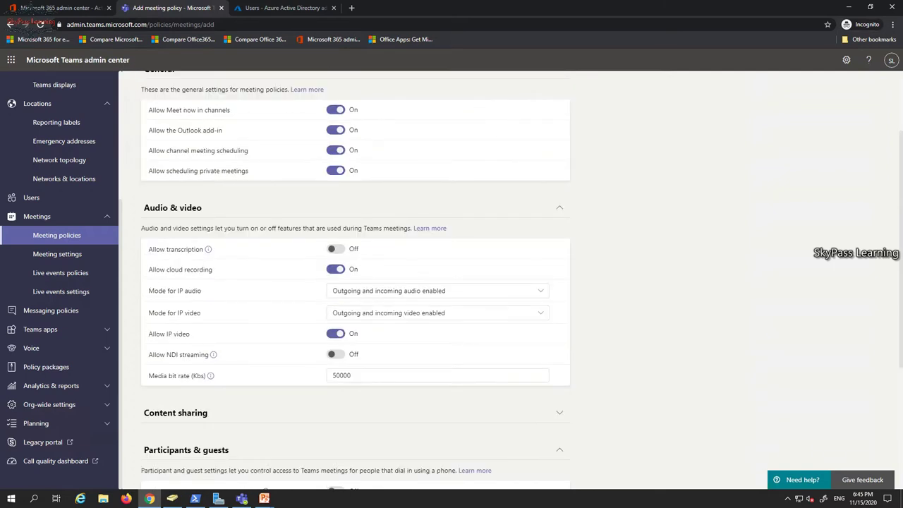
{"action": "scroll", "coordinate": [513, 279], "scroll_direction": "up", "scroll_amount": 2}
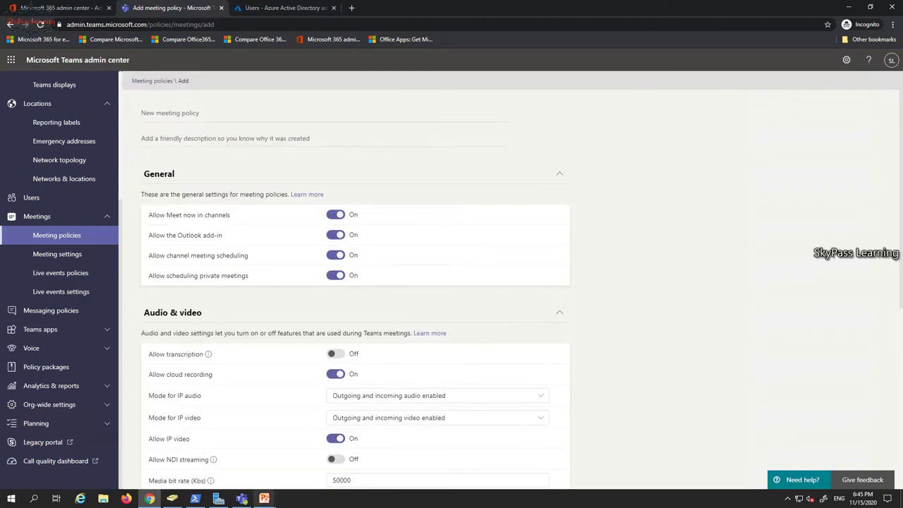
{"action": "left_click", "coordinate": [241, 498]}
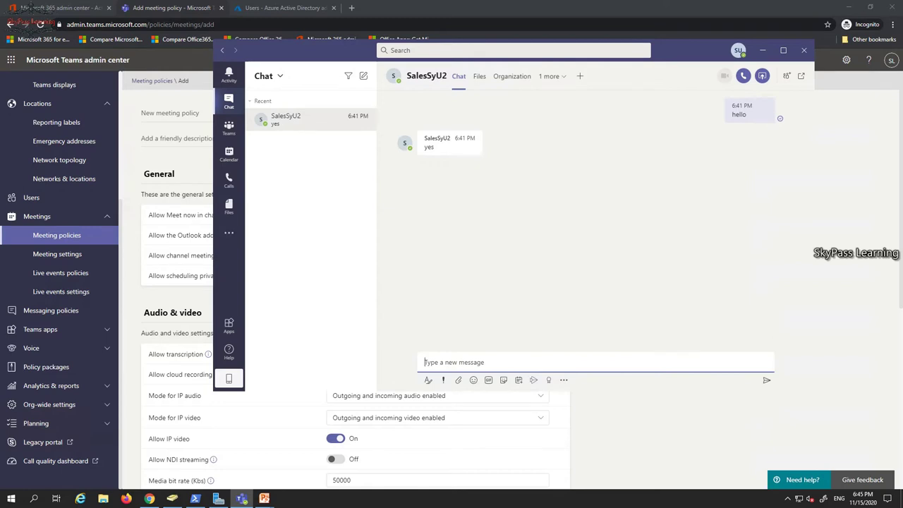
{"action": "key", "text": "alt+Tab"}
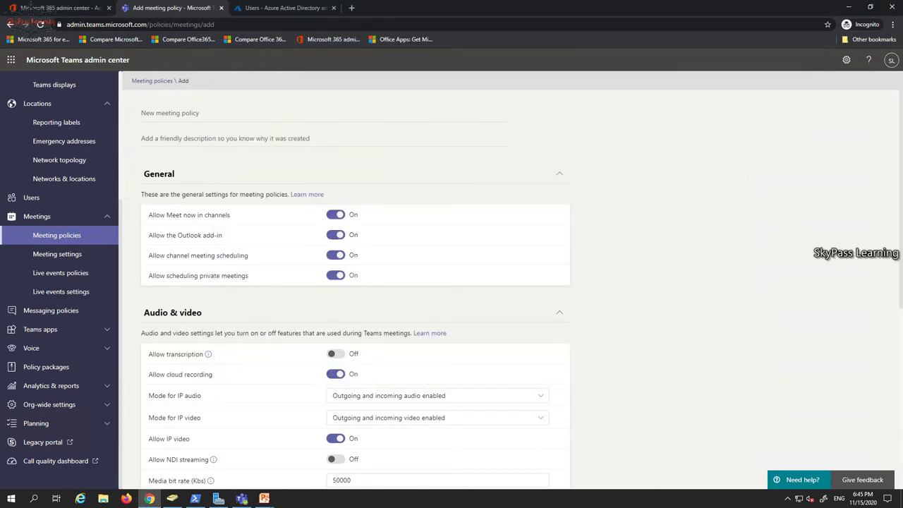
{"action": "scroll", "coordinate": [452, 282], "scroll_direction": "down", "scroll_amount": 1}
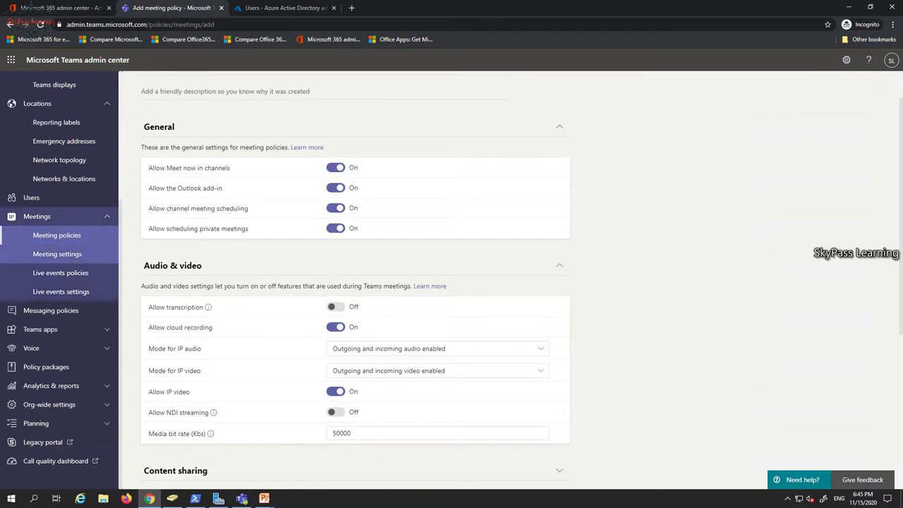
Step: Open Meetings > Meeting settings and review down to network ports (QoS Off, audio 50000–50019)
{"action": "left_click", "coordinate": [57, 254]}
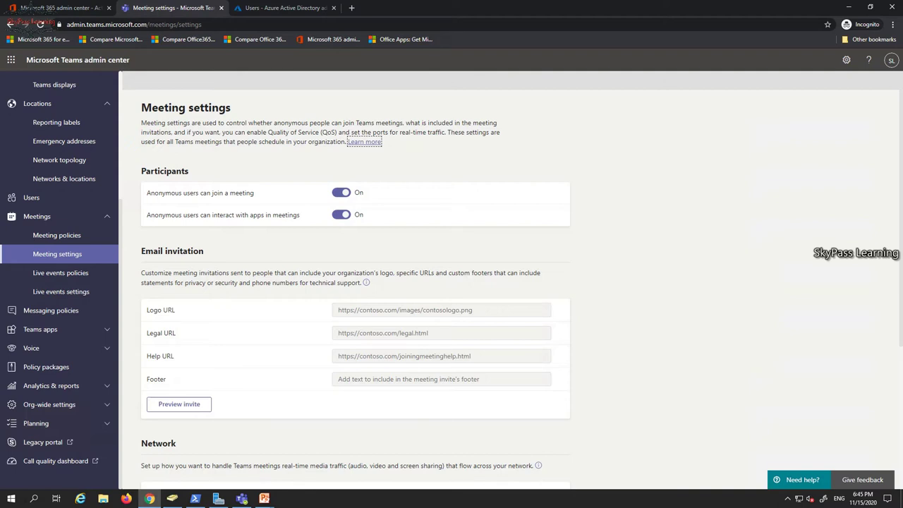
{"action": "scroll", "coordinate": [452, 283], "scroll_direction": "down", "scroll_amount": 2}
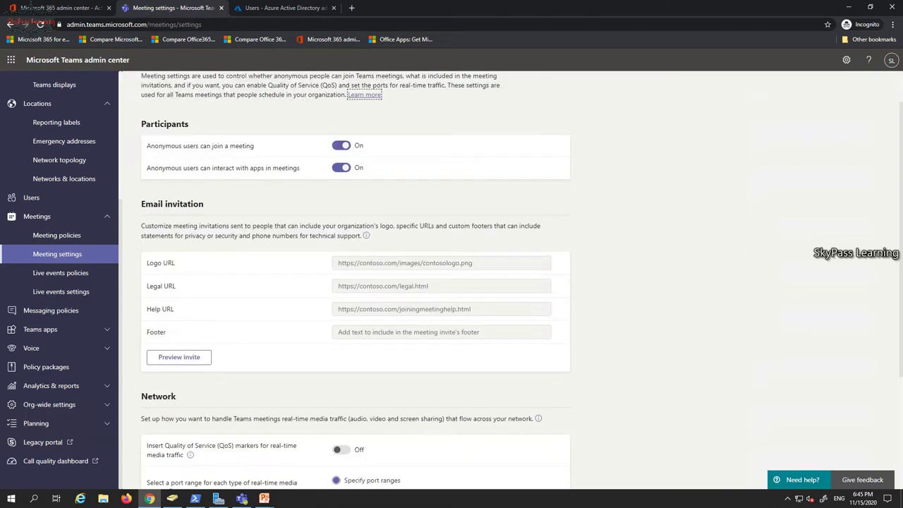
{"action": "scroll", "coordinate": [355, 282], "scroll_direction": "down", "scroll_amount": 2}
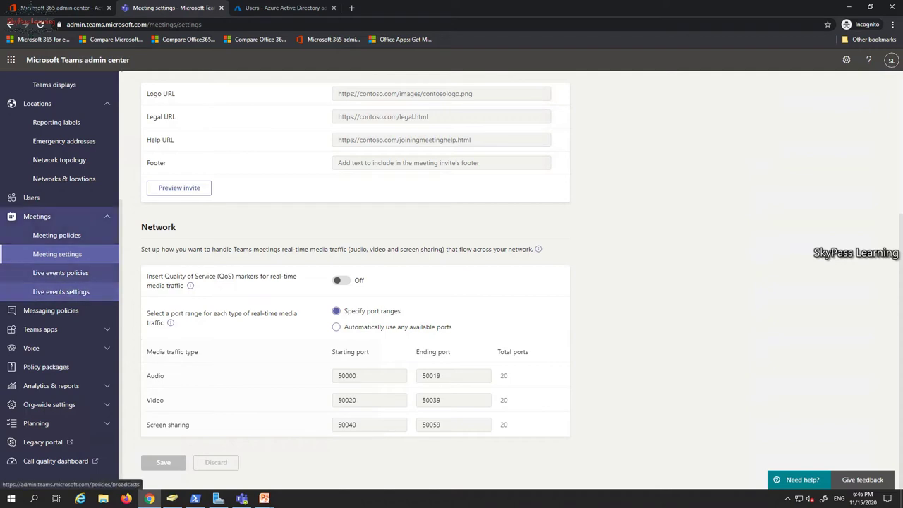
Step: Browse Live events policies and Live events settings, then open the Messaging policies list
{"action": "left_click", "coordinate": [60, 273]}
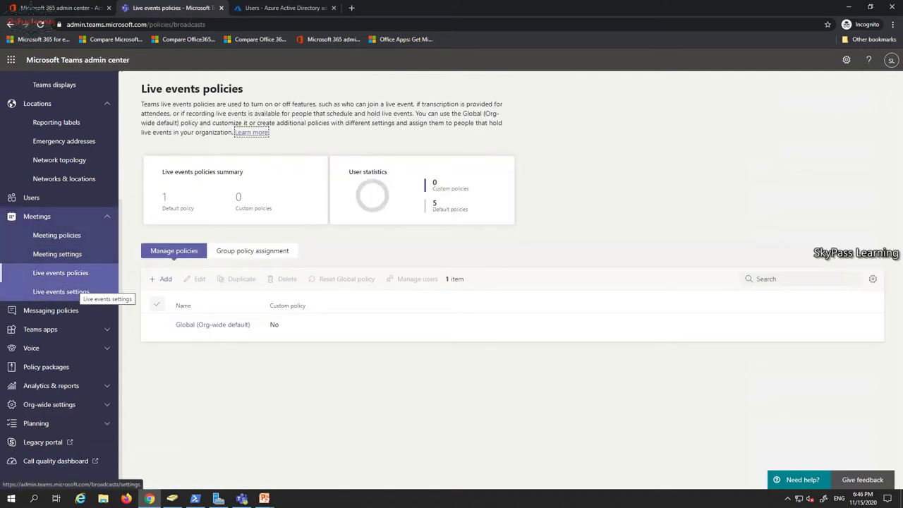
{"action": "left_click", "coordinate": [74, 291]}
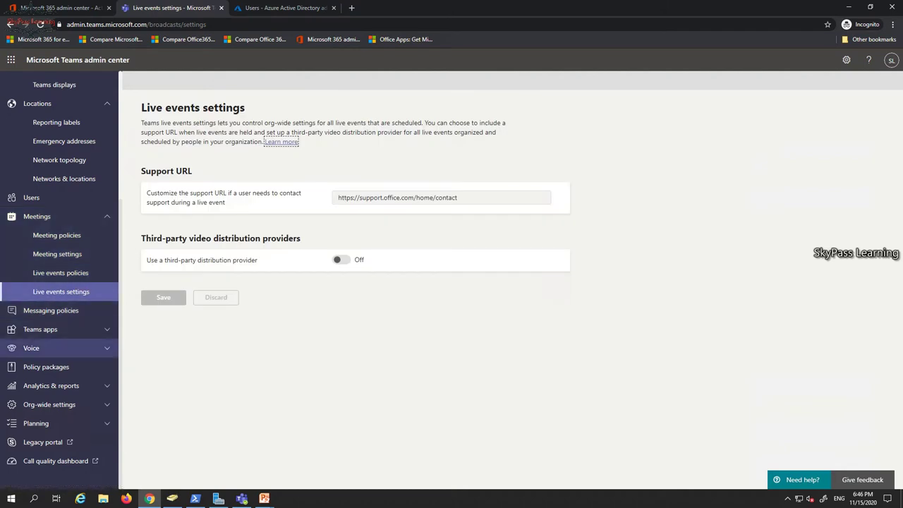
{"action": "left_click", "coordinate": [51, 311]}
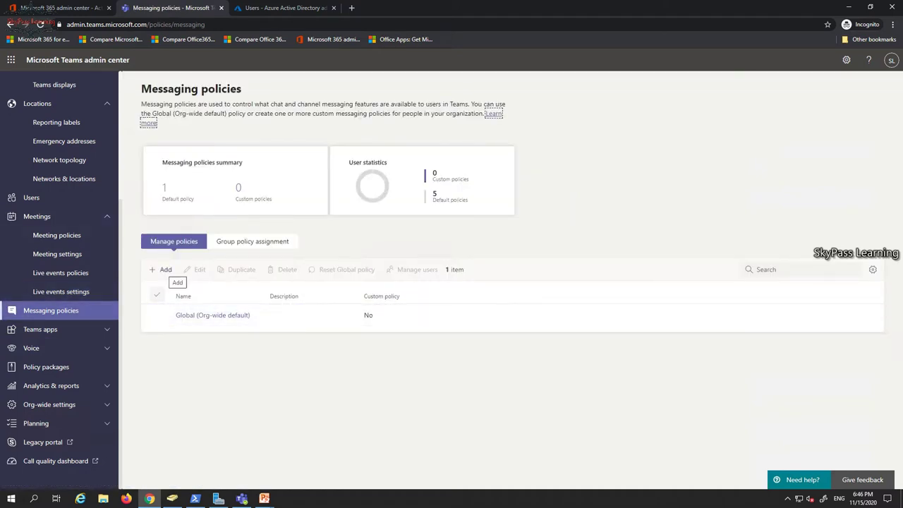
Step: Start a new messaging policy named Sales_user_Pol
{"action": "left_click", "coordinate": [162, 269]}
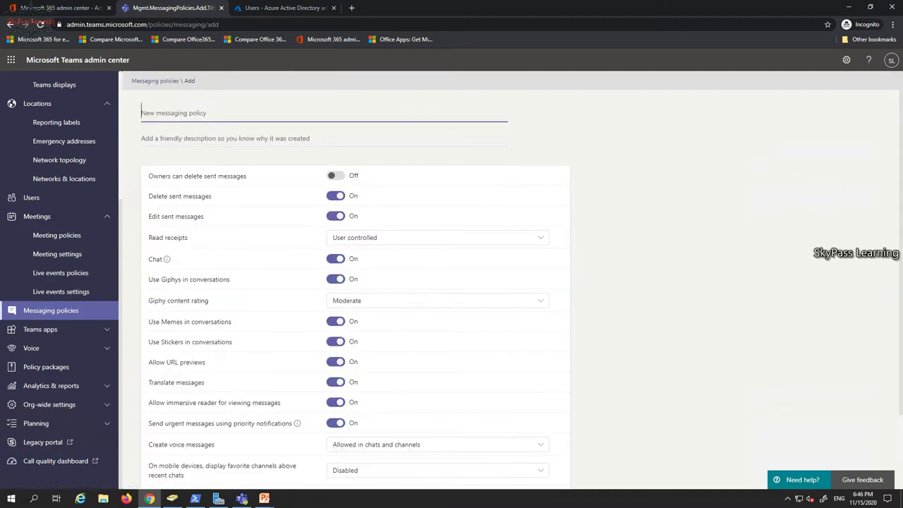
{"action": "key", "text": "space"}
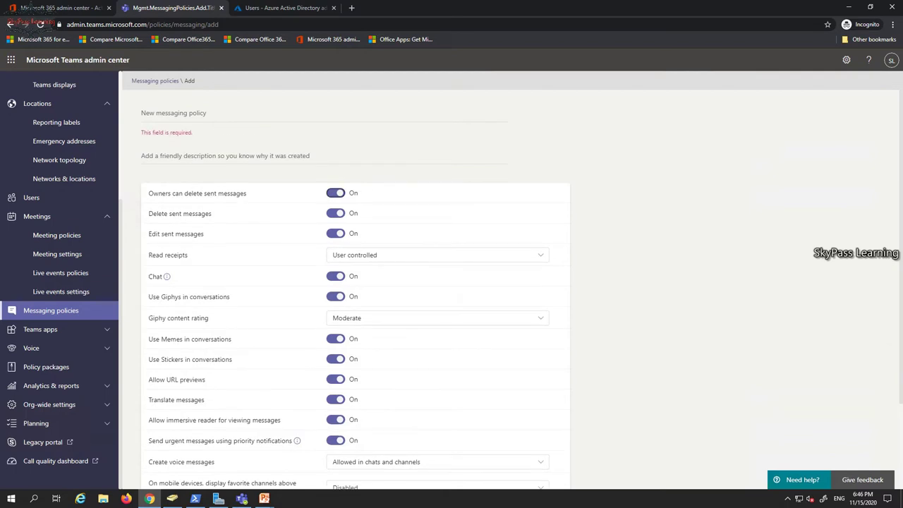
{"action": "key", "text": "shift+Tab"}
{"action": "key", "text": "shift+Tab"}
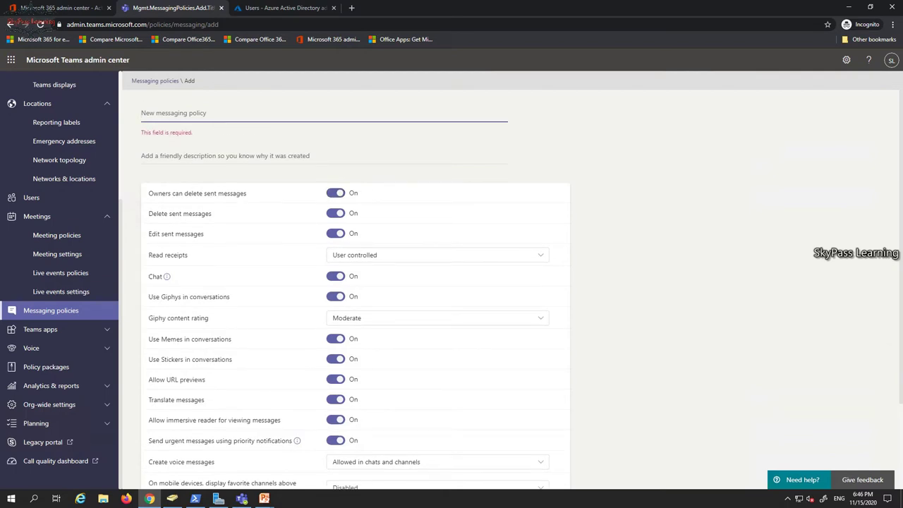
{"action": "type", "text": "SALES"}
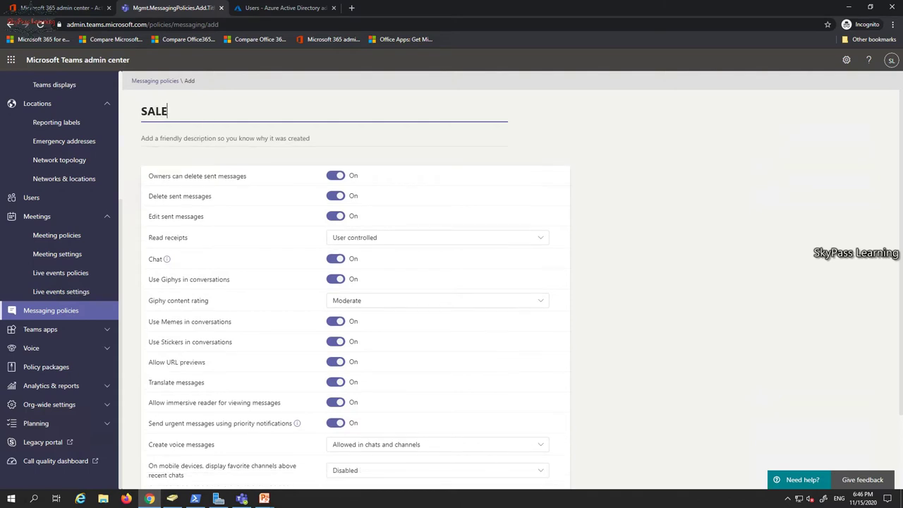
{"action": "key", "text": "BackSpace"}
{"action": "key", "text": "BackSpace"}
{"action": "key", "text": "BackSpace"}
{"action": "key", "text": "BackSpace"}
{"action": "type", "text": "ales_user"}
{"action": "type", "text": "_Pol"}
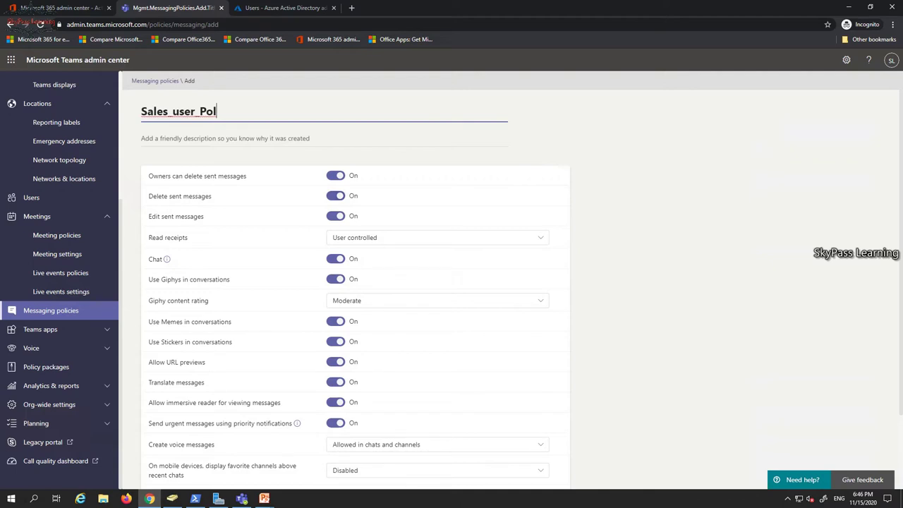
Step: Turn Delete sent messages off and set Read receipts to Turned off for everyone
{"action": "scroll", "coordinate": [451, 282], "scroll_direction": "down", "scroll_amount": 1}
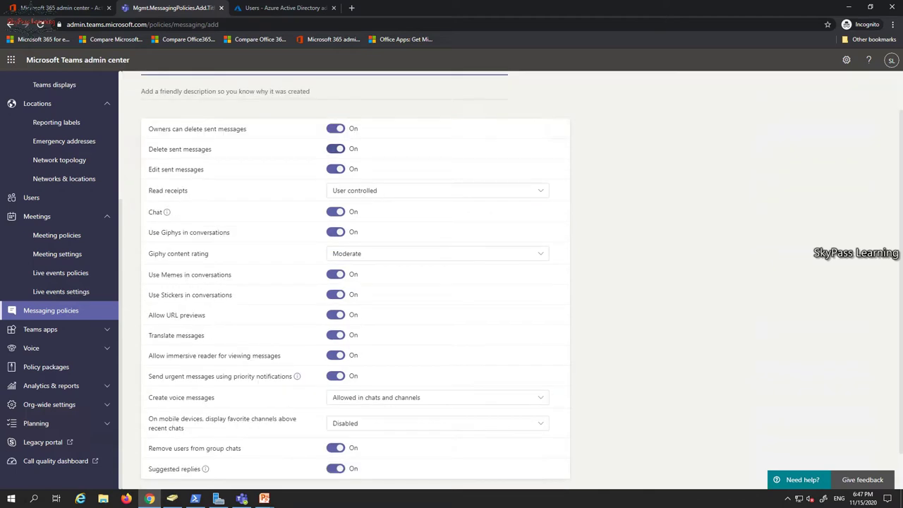
{"action": "left_click", "coordinate": [335, 149]}
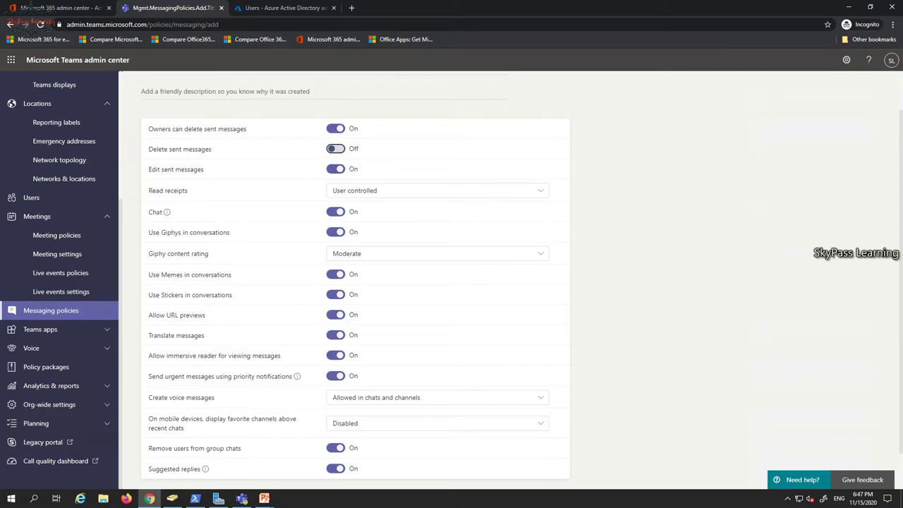
{"action": "left_click", "coordinate": [437, 191]}
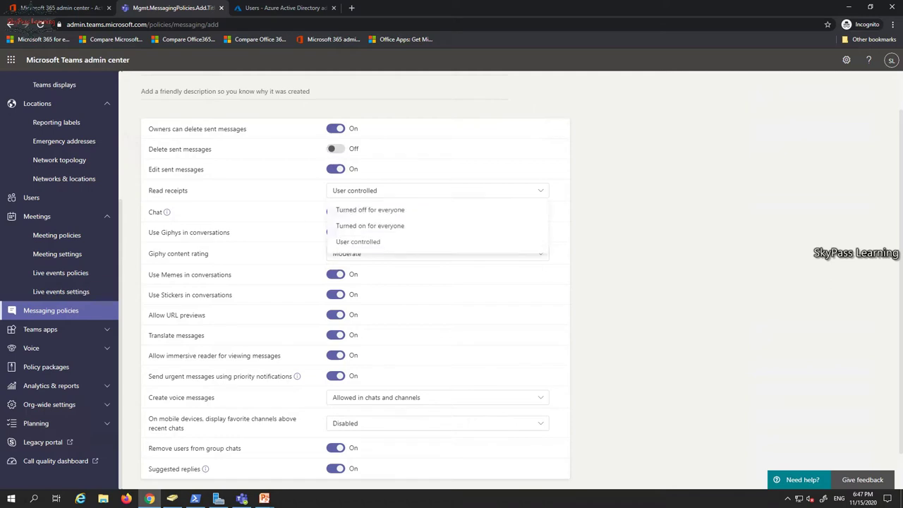
{"action": "key", "text": "Down"}
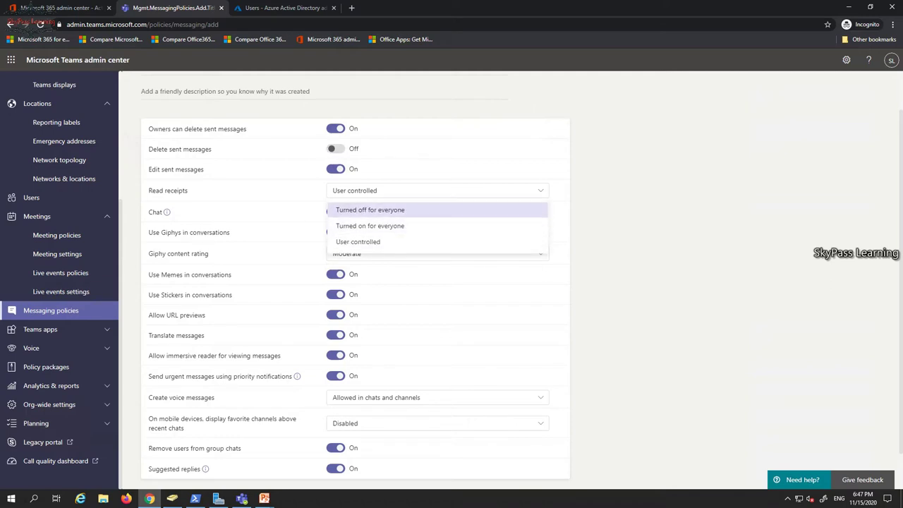
{"action": "key", "text": "Return"}
{"action": "scroll", "coordinate": [452, 282], "scroll_direction": "down", "scroll_amount": 1}
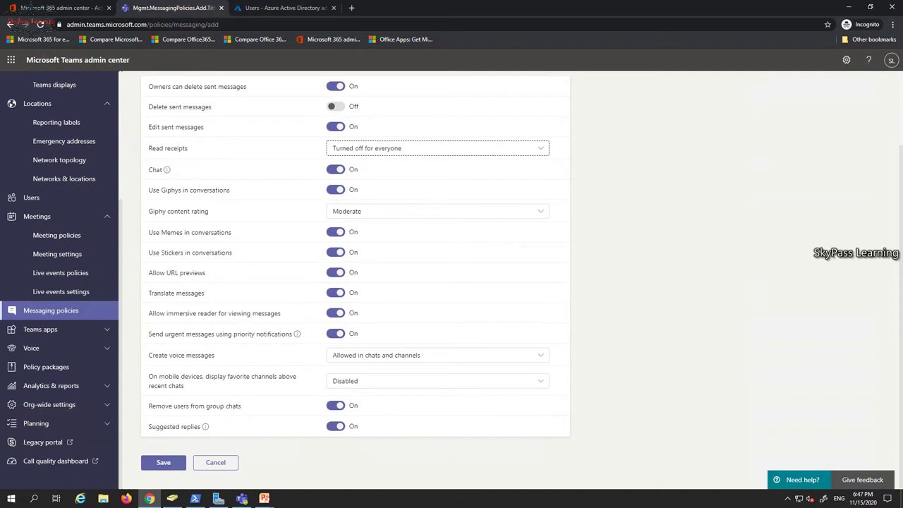
{"action": "left_click", "coordinate": [437, 354]}
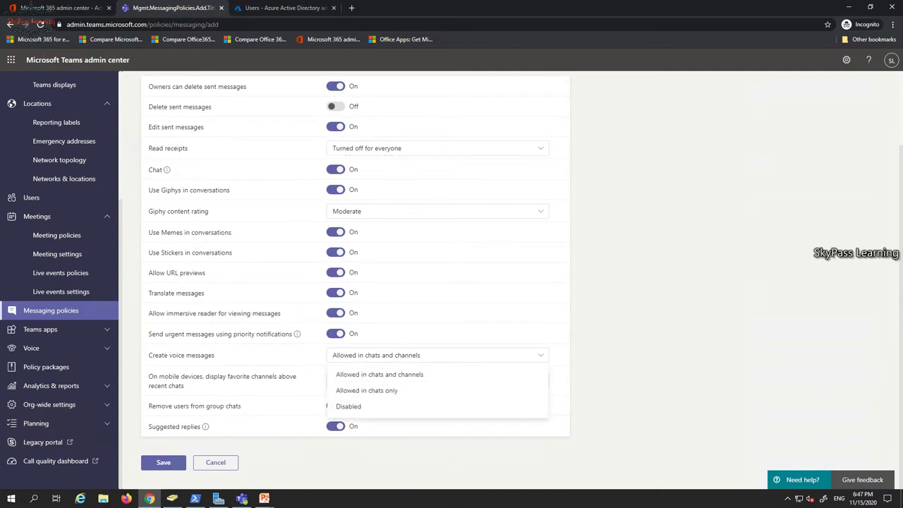
{"action": "key", "text": "Escape"}
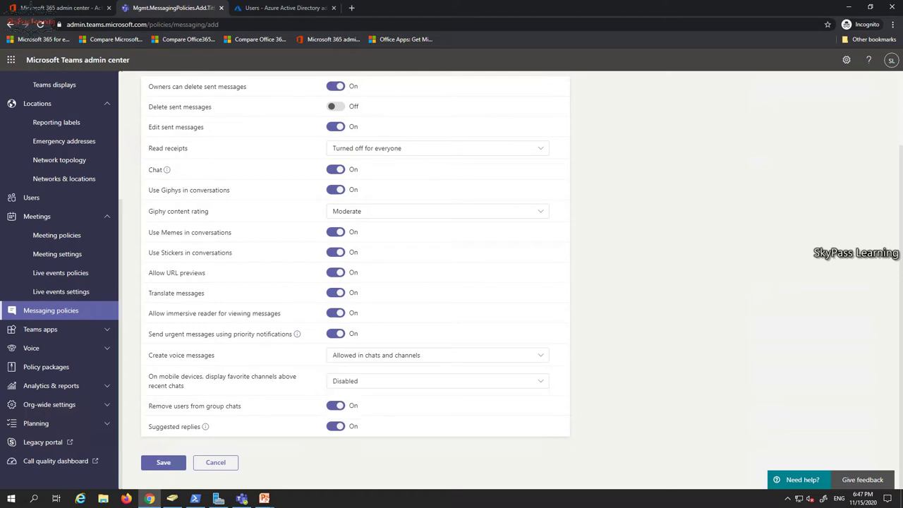
Step: Save Sales_user_Pol and switch from group policy assignment to the Manage policies list
{"action": "left_click", "coordinate": [163, 462]}
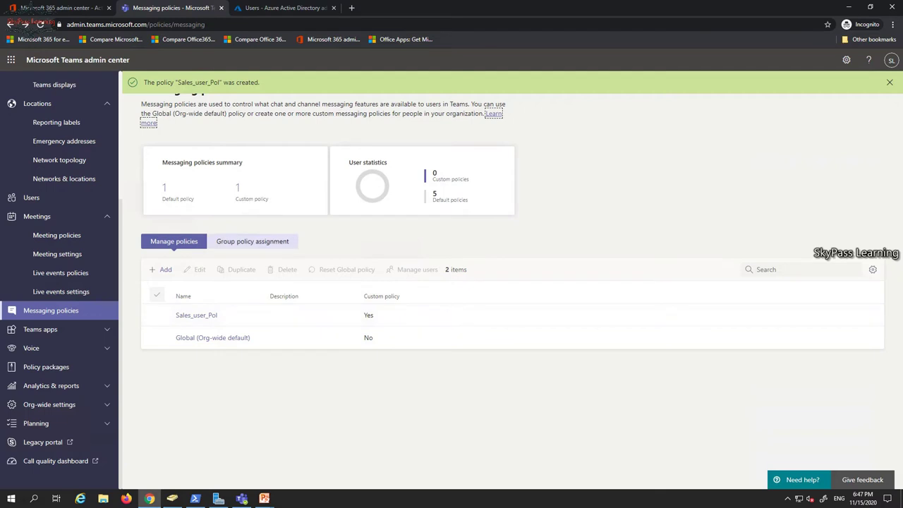
{"action": "left_click", "coordinate": [252, 241]}
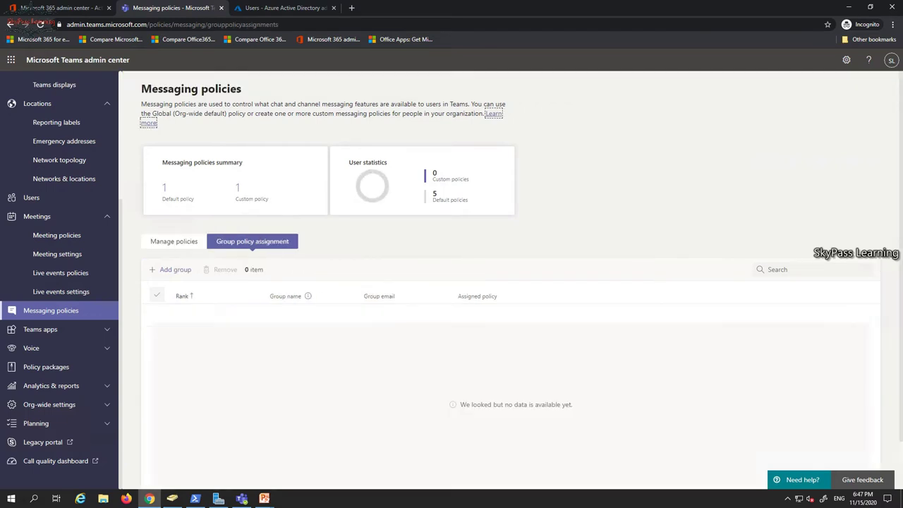
{"action": "left_click", "coordinate": [174, 242]}
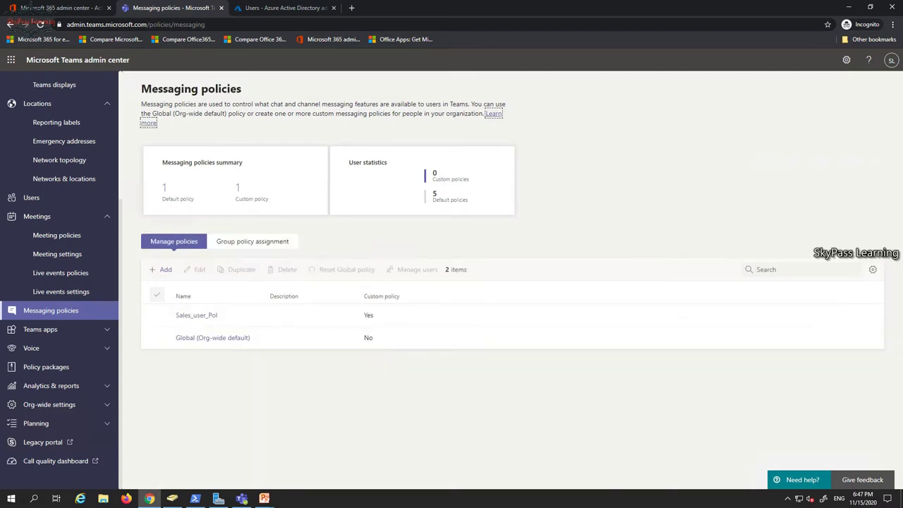
{"action": "scroll", "coordinate": [56, 122], "scroll_direction": "up", "scroll_amount": 5}
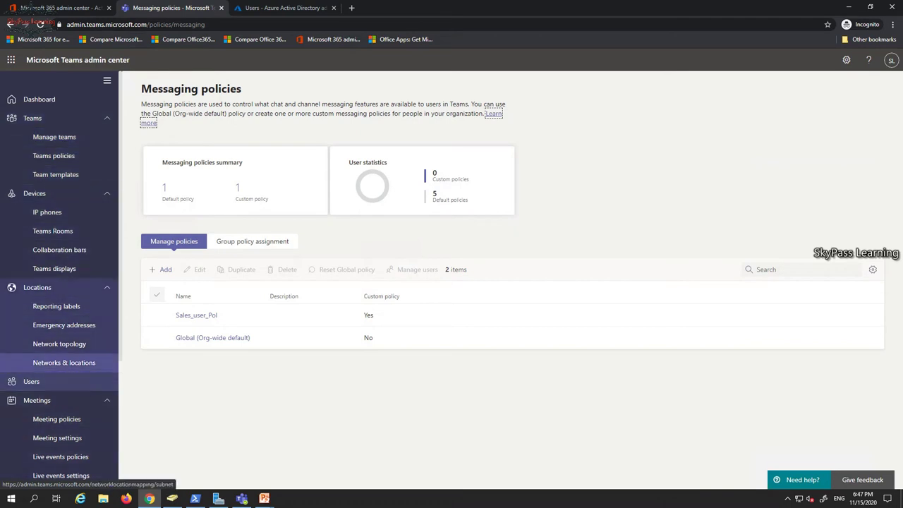
{"action": "scroll", "coordinate": [56, 282], "scroll_direction": "down", "scroll_amount": 2}
{"action": "left_click", "coordinate": [31, 240]}
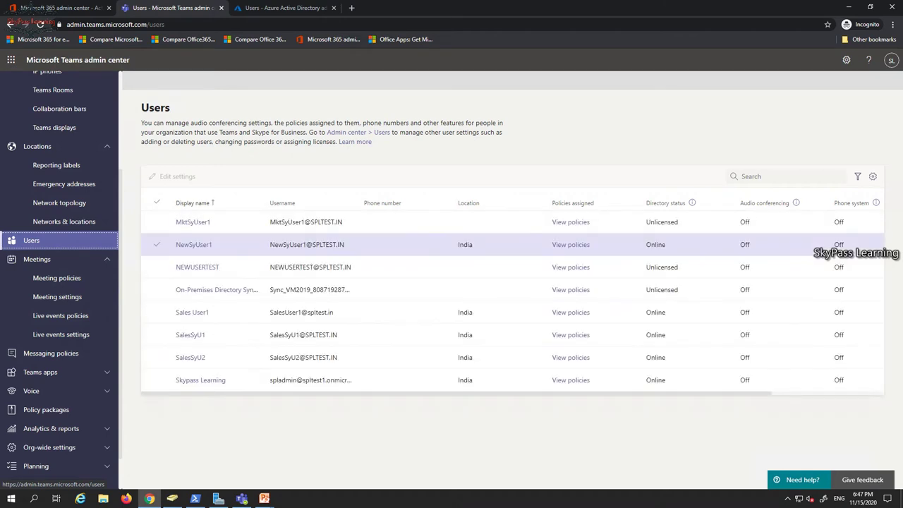
{"action": "left_click", "coordinate": [192, 312]}
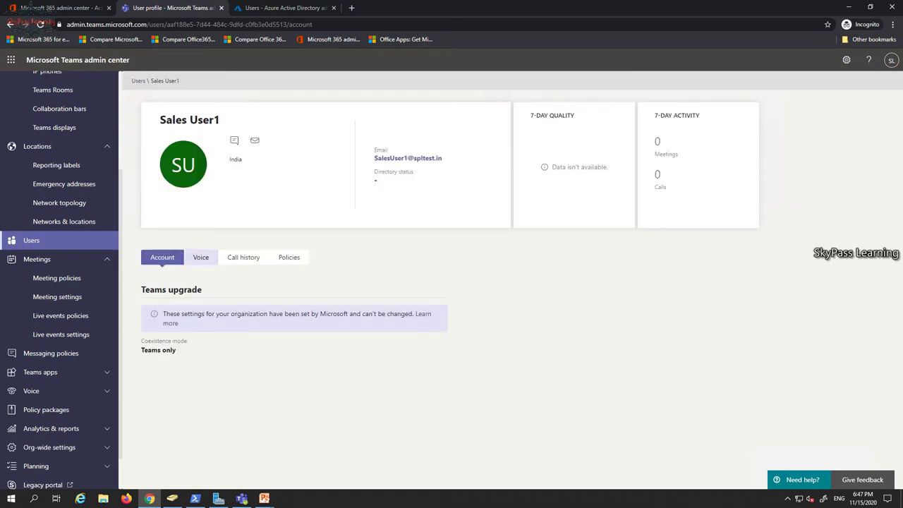
{"action": "left_click", "coordinate": [289, 256]}
{"action": "scroll", "coordinate": [511, 282], "scroll_direction": "down", "scroll_amount": 1}
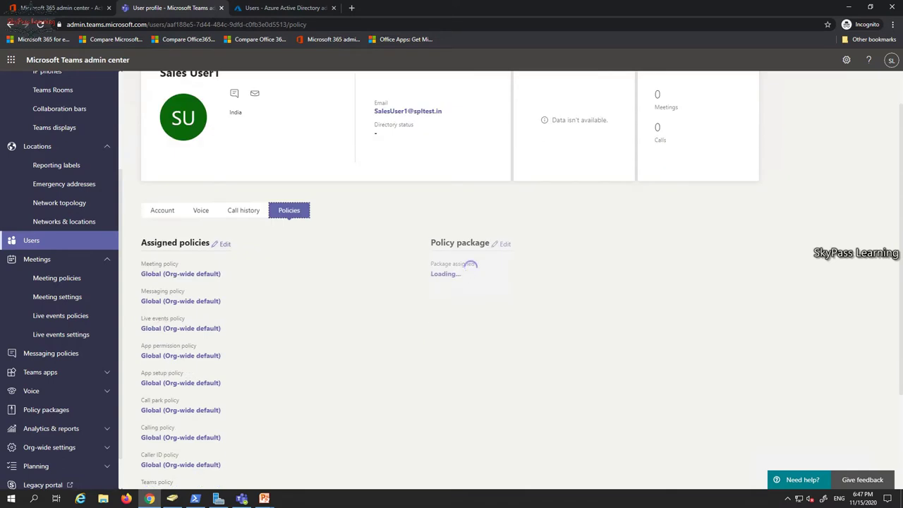
{"action": "scroll", "coordinate": [511, 283], "scroll_direction": "down", "scroll_amount": 2}
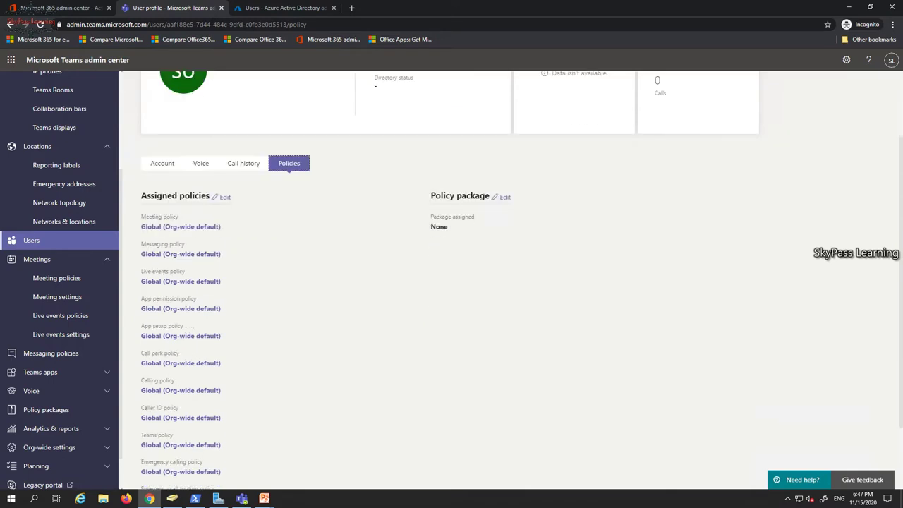
{"action": "scroll", "coordinate": [511, 283], "scroll_direction": "down", "scroll_amount": 1}
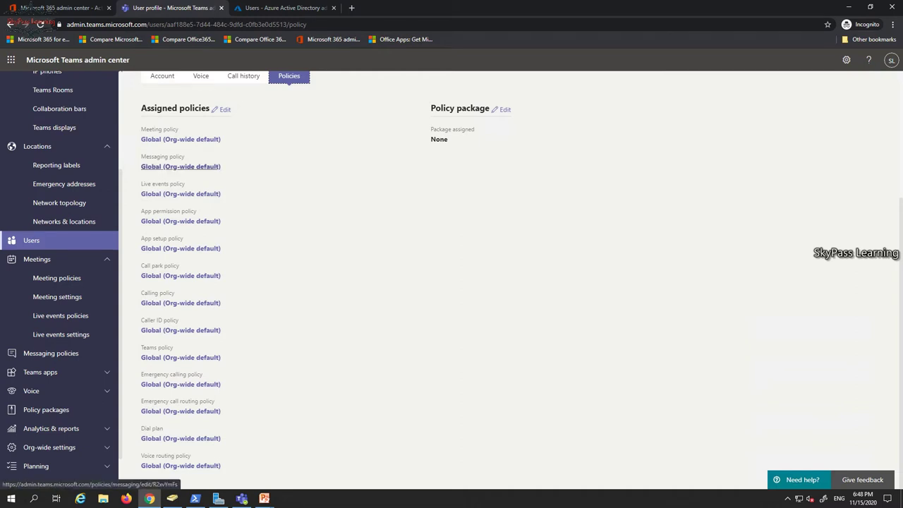
{"action": "left_click", "coordinate": [180, 167]}
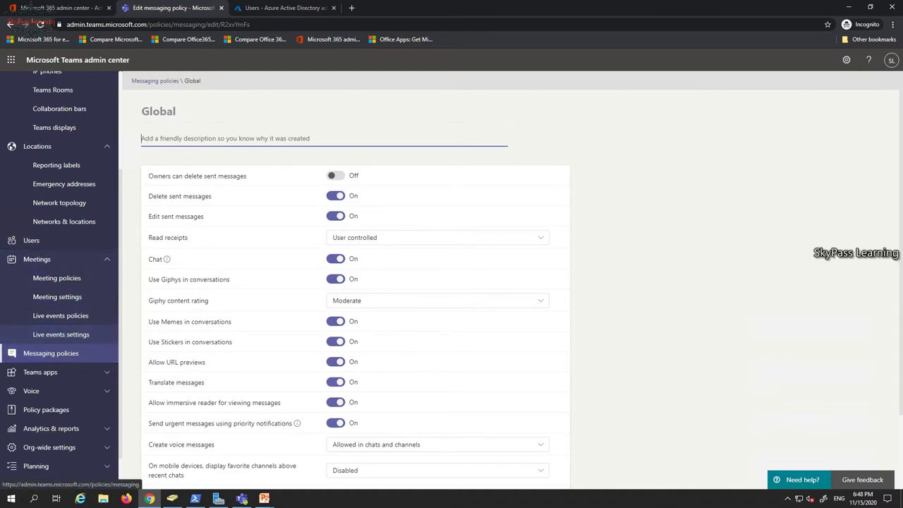
{"action": "left_click", "coordinate": [51, 353]}
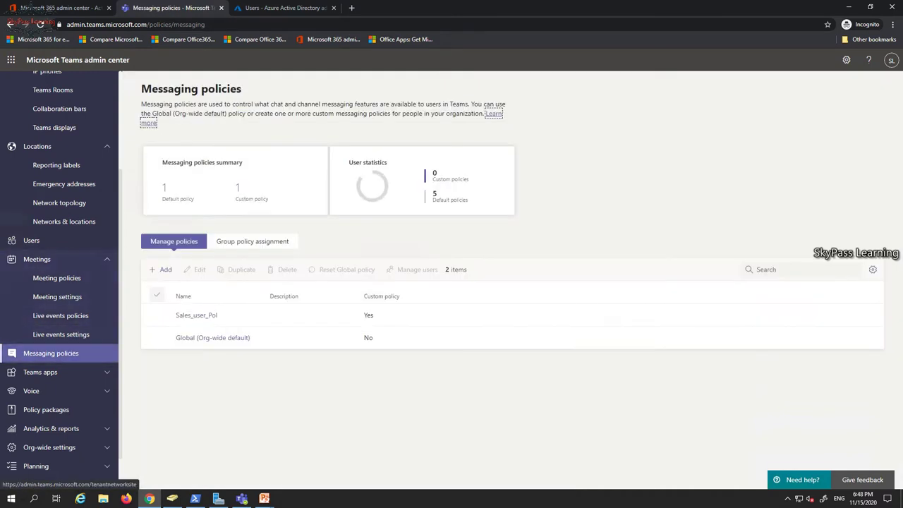
{"action": "scroll", "coordinate": [54, 127], "scroll_direction": "up", "scroll_amount": 1}
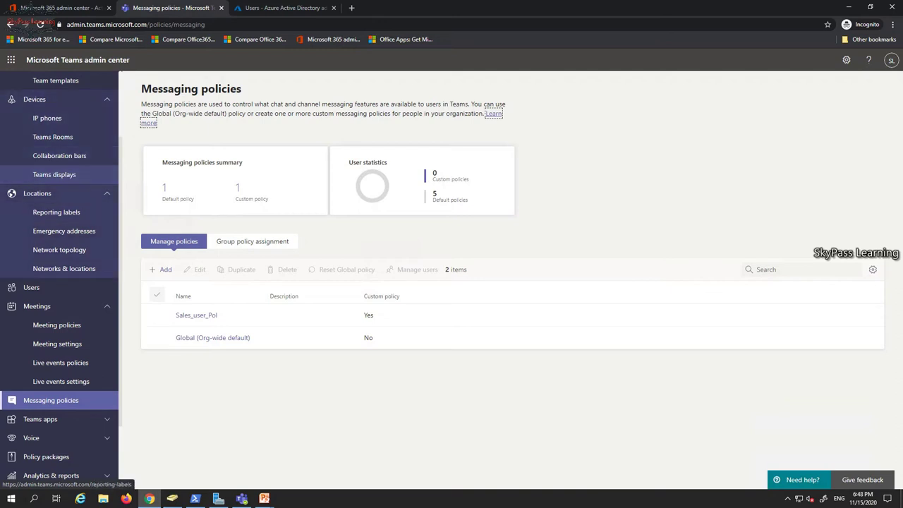
Step: Set the second user's messaging policy to Sales_user_Pol on their Policies tab and apply
{"action": "left_click", "coordinate": [31, 287]}
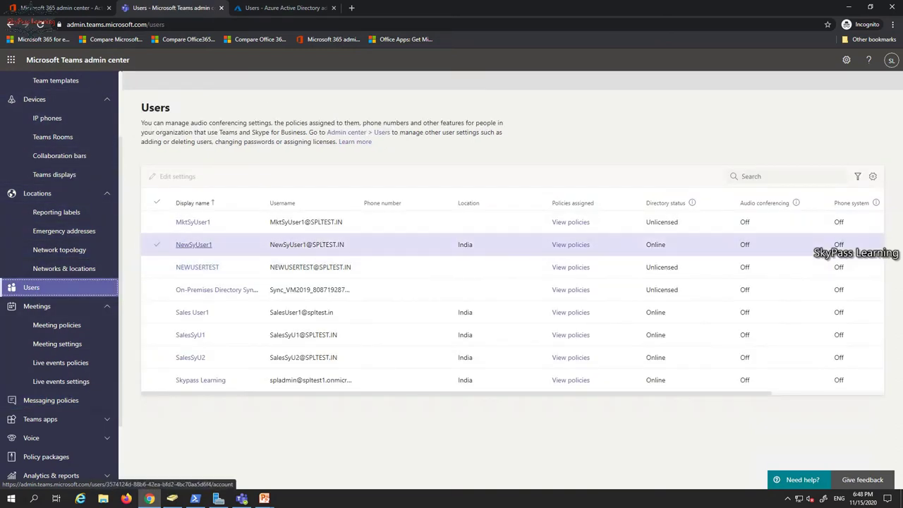
{"action": "left_click", "coordinate": [193, 244]}
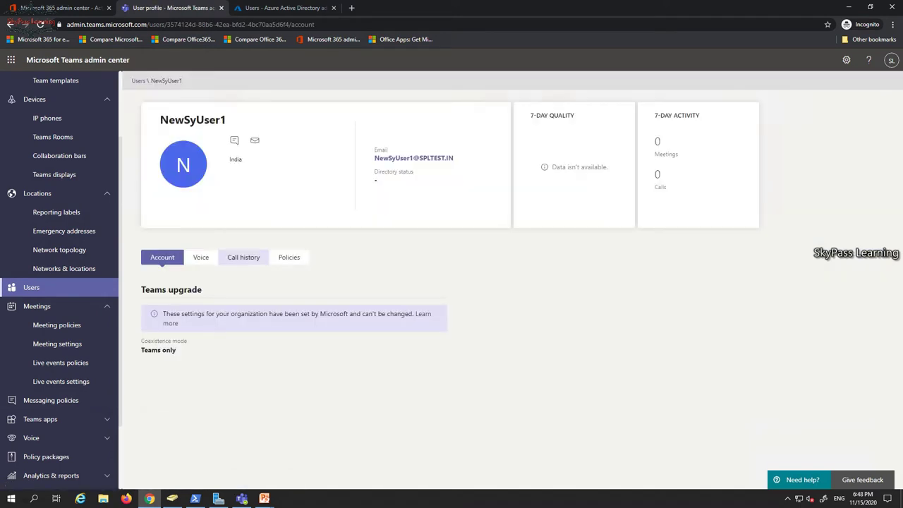
{"action": "left_click", "coordinate": [289, 257]}
{"action": "scroll", "coordinate": [289, 170], "scroll_direction": "down", "scroll_amount": 2}
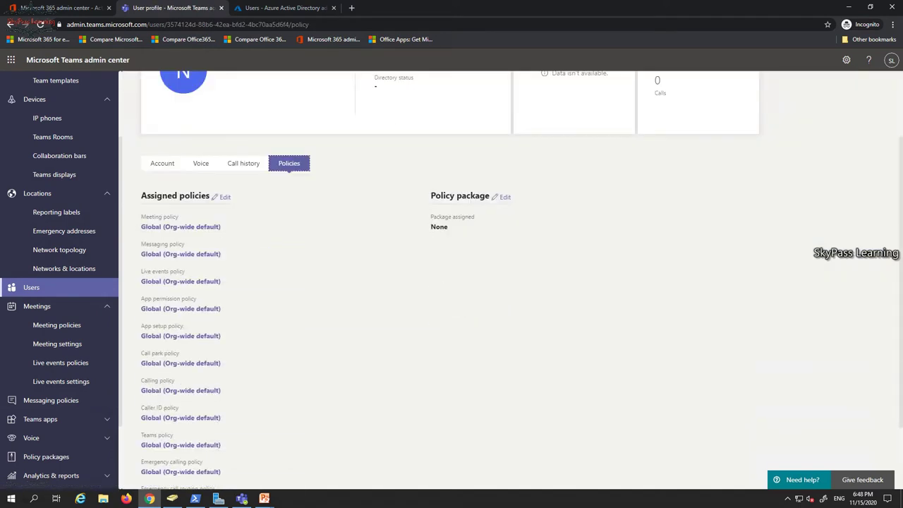
{"action": "left_click", "coordinate": [223, 197]}
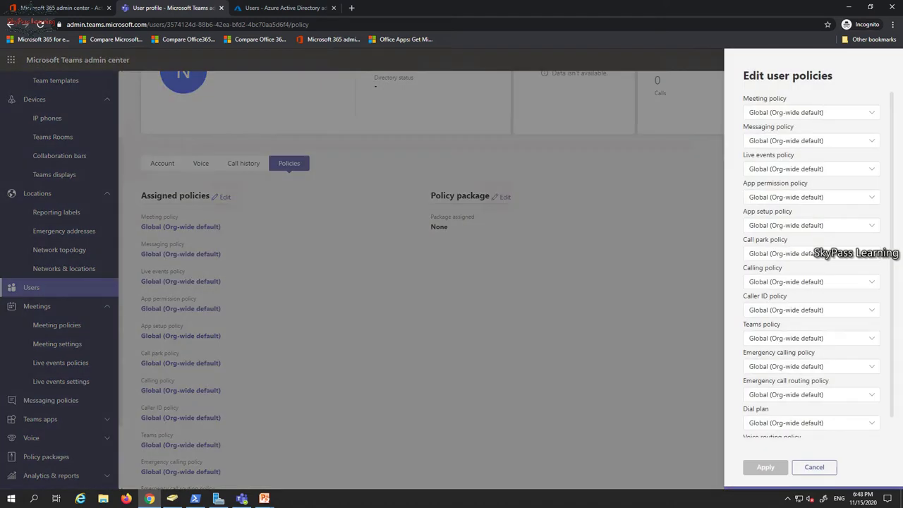
{"action": "scroll", "coordinate": [811, 264], "scroll_direction": "down", "scroll_amount": 1}
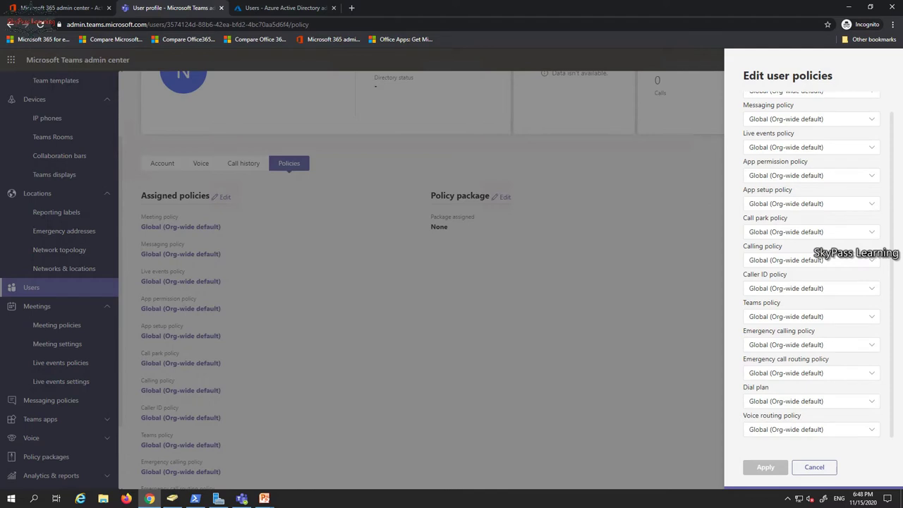
{"action": "scroll", "coordinate": [812, 264], "scroll_direction": "up", "scroll_amount": 1}
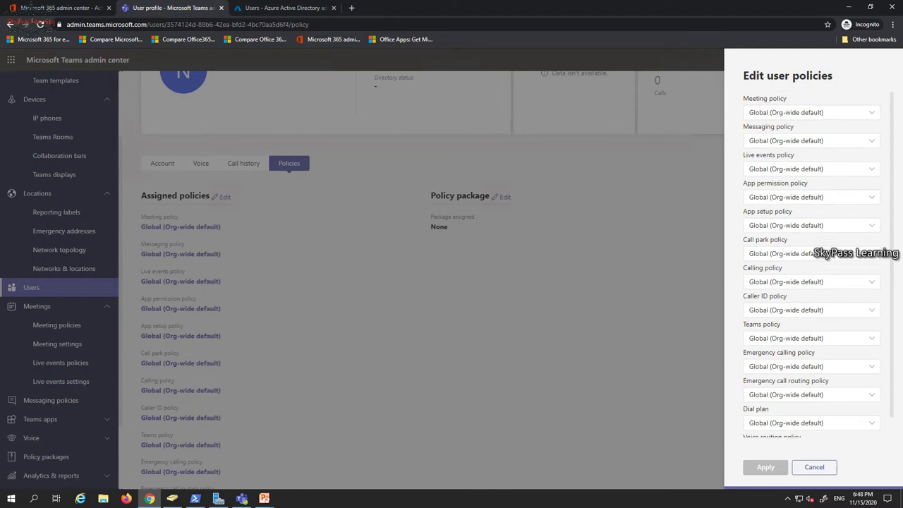
{"action": "left_click", "coordinate": [812, 140]}
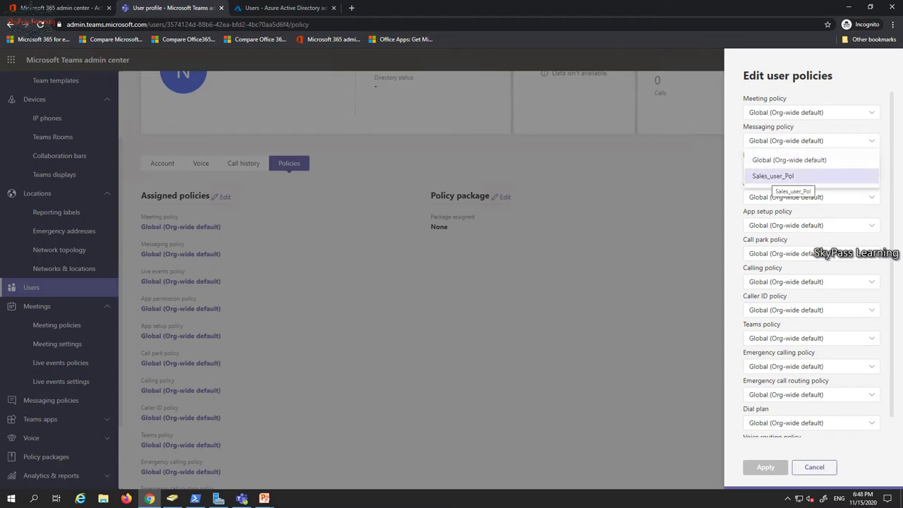
{"action": "left_click", "coordinate": [776, 176]}
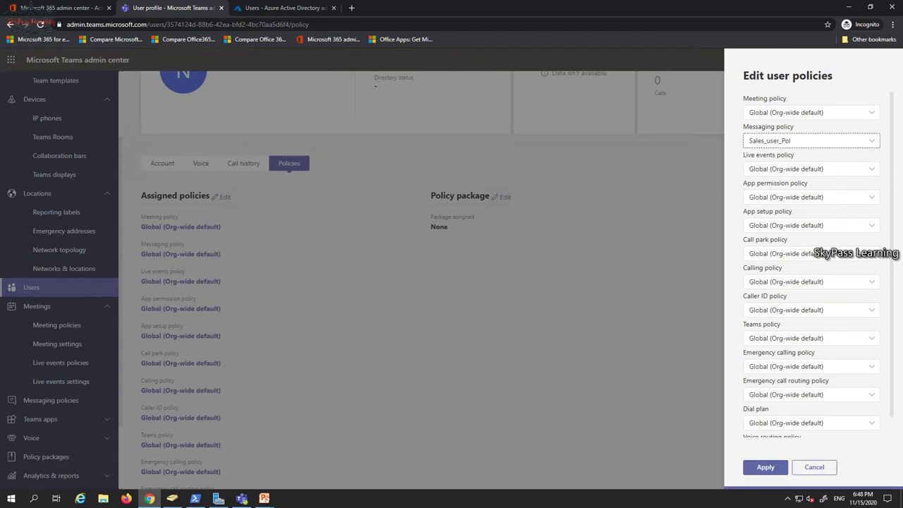
{"action": "left_click", "coordinate": [766, 467]}
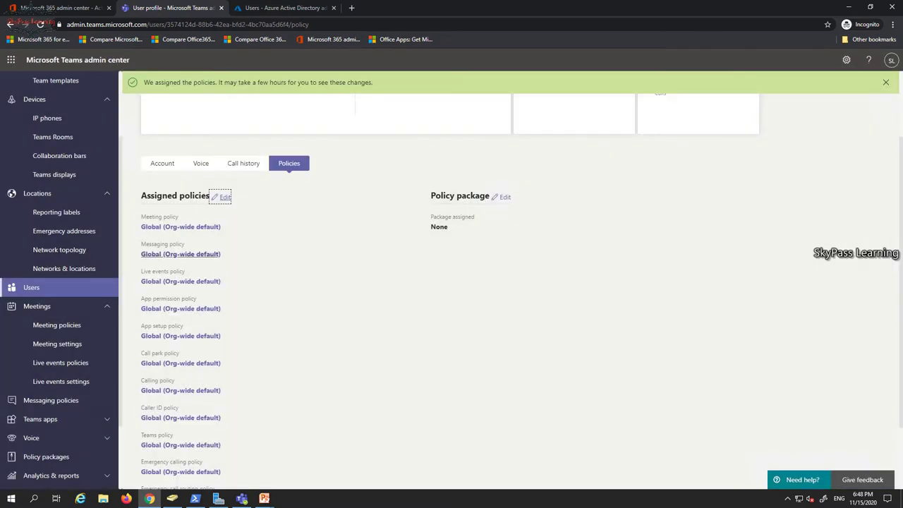
Step: Reselect Sales_user_Pol as the messaging policy using the keyboard and apply it again
{"action": "scroll", "coordinate": [452, 282], "scroll_direction": "down", "scroll_amount": 1}
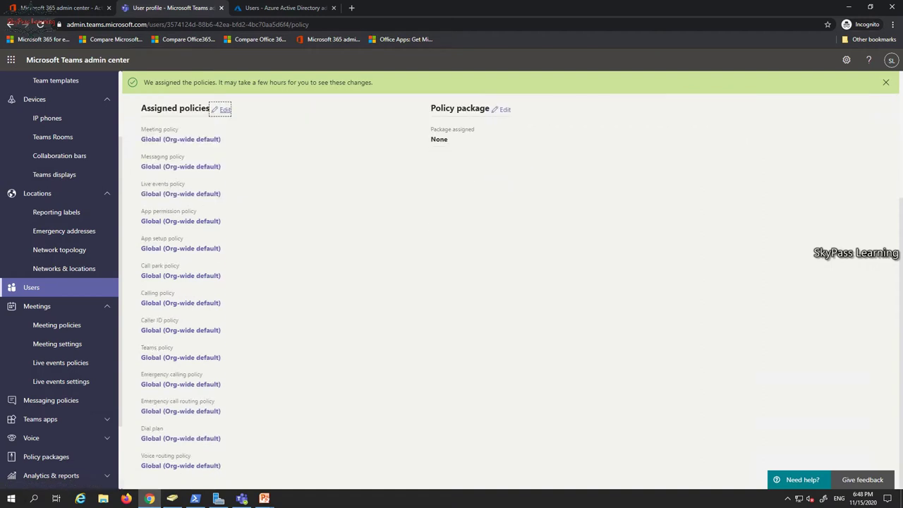
{"action": "scroll", "coordinate": [452, 283], "scroll_direction": "up", "scroll_amount": 2}
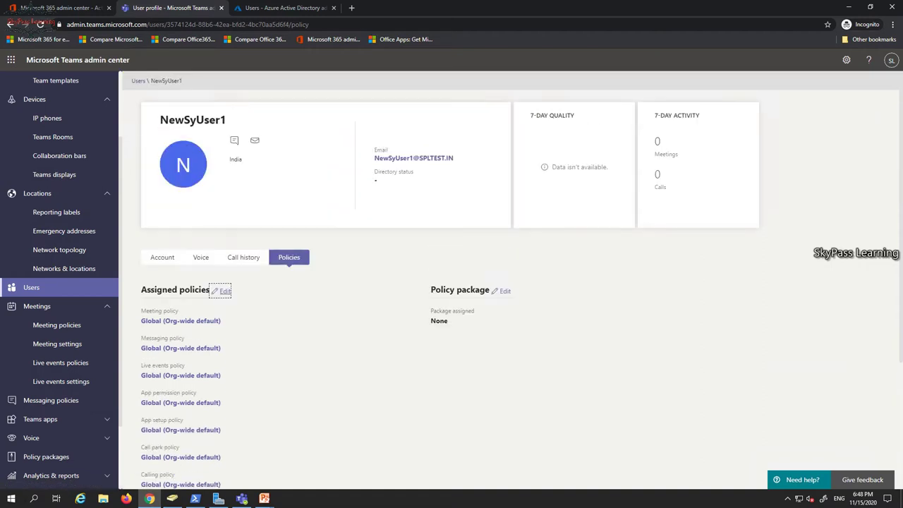
{"action": "scroll", "coordinate": [451, 282], "scroll_direction": "down", "scroll_amount": 1}
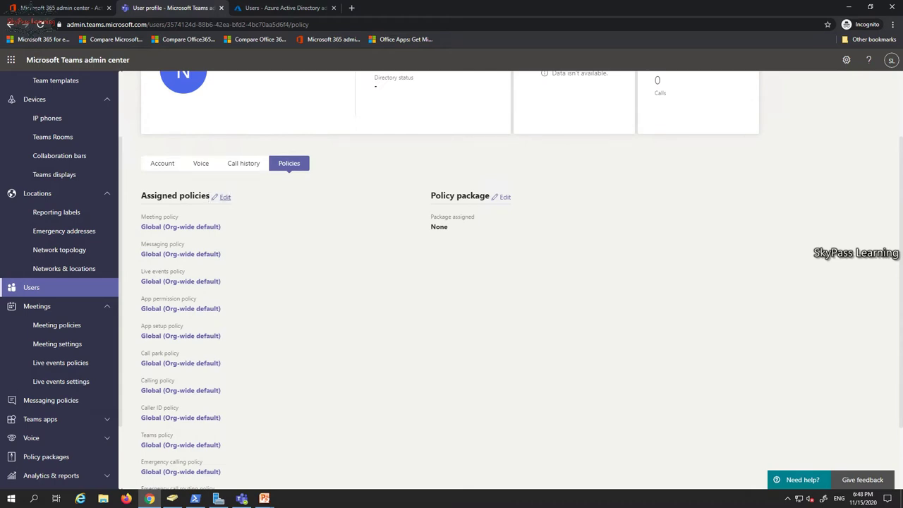
{"action": "key", "text": "Return"}
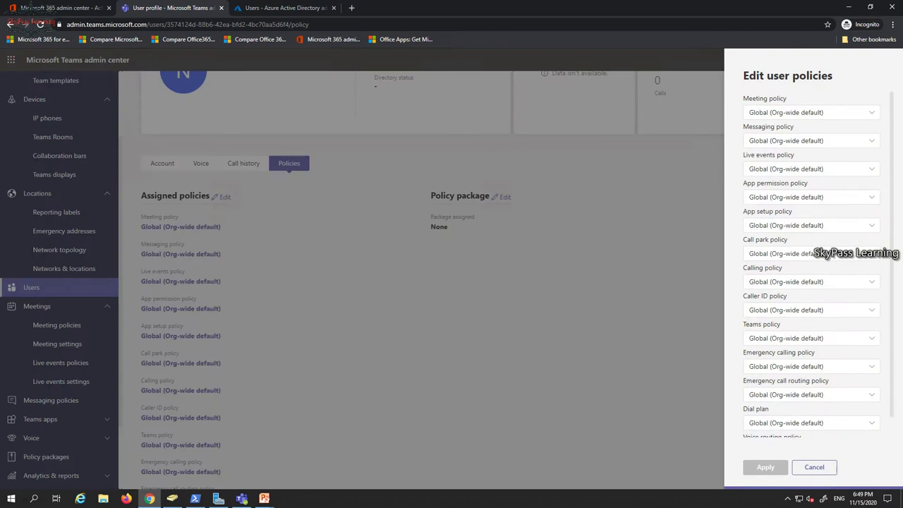
{"action": "key", "text": "Tab"}
{"action": "key", "text": "Return"}
{"action": "key", "text": "Down"}
{"action": "key", "text": "Return"}
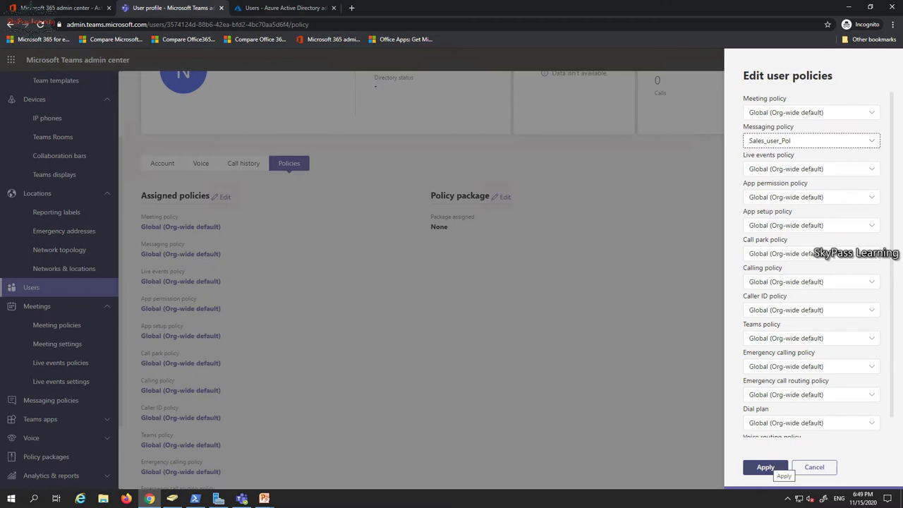
{"action": "left_click", "coordinate": [770, 467]}
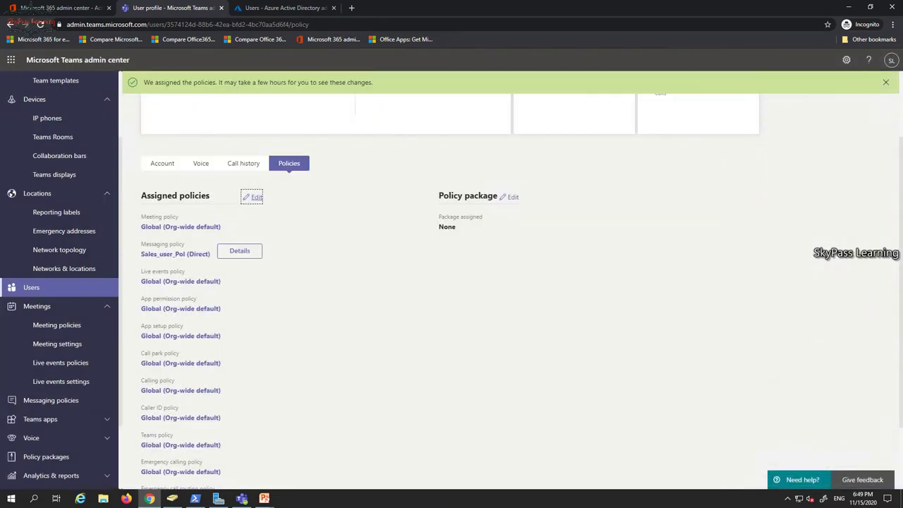
{"action": "left_click_drag", "start_coordinate": [371, 82], "coordinate": [143, 82]}
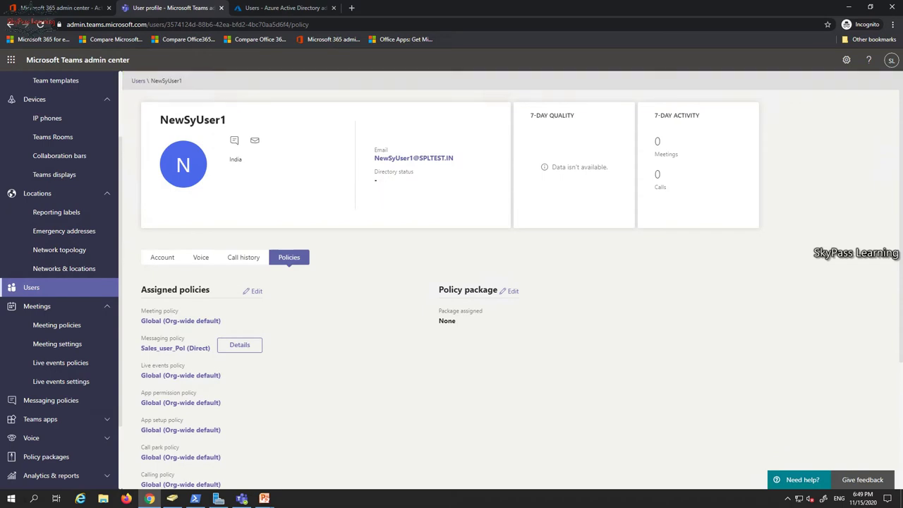
Step: Highlight the Teams license and policy-assignment notes in Active users, then return to the Teams profile
{"action": "left_click", "coordinate": [32, 8]}
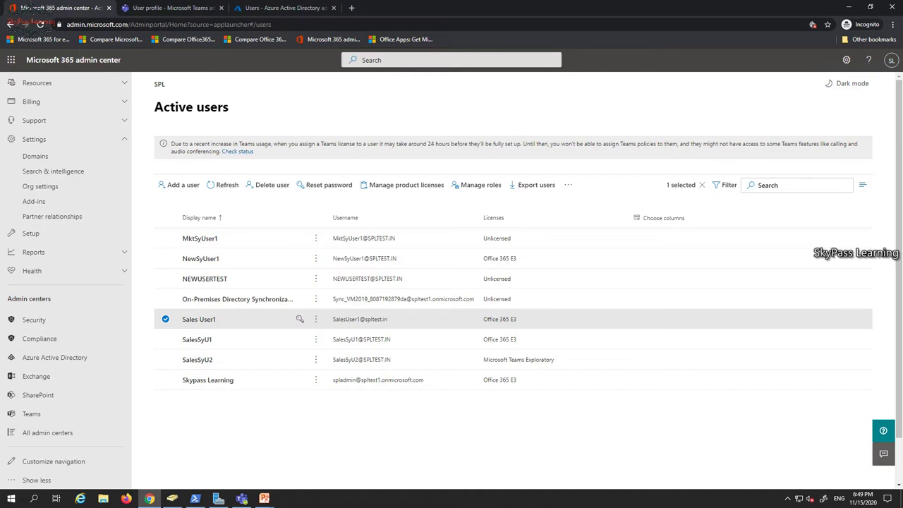
{"action": "left_click_drag", "start_coordinate": [171, 144], "coordinate": [531, 144]}
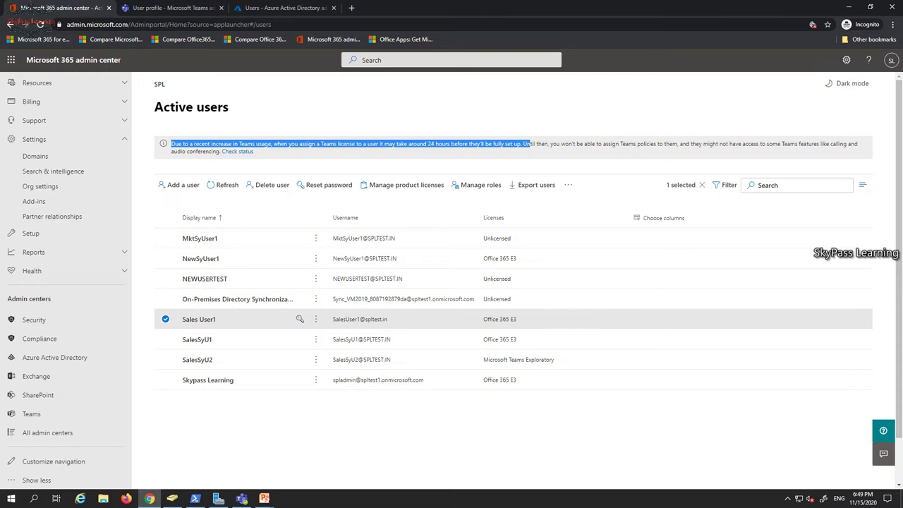
{"action": "left_click_drag", "start_coordinate": [560, 144], "coordinate": [254, 152]}
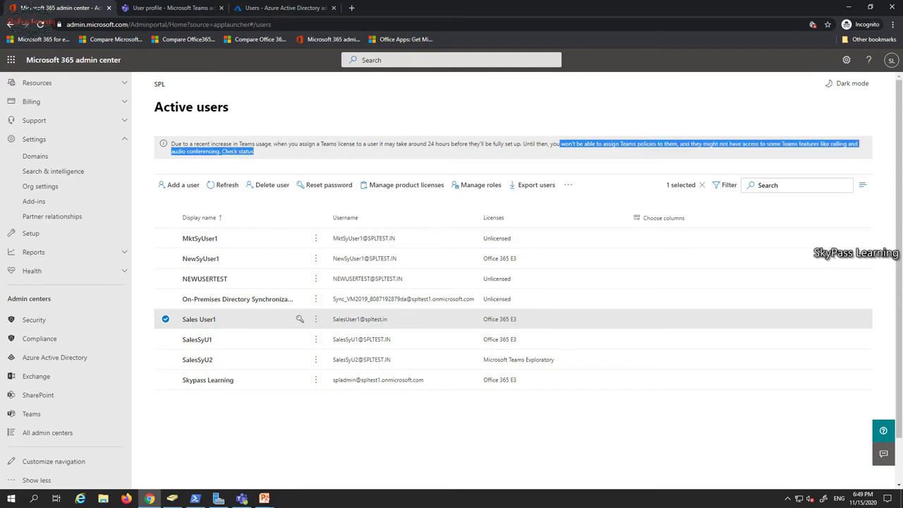
{"action": "key", "text": "ctrl+Tab"}
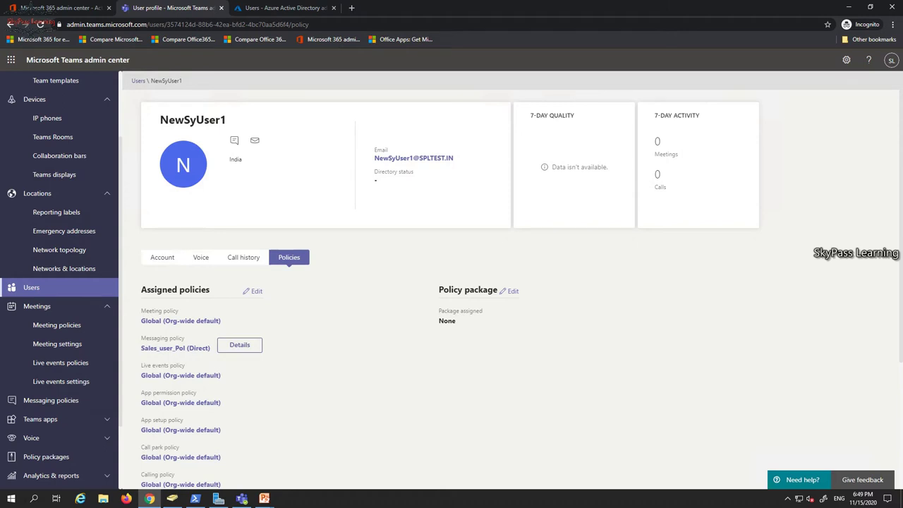
Step: Go to Messaging policies, then expand Teams apps and open Manage apps
{"action": "scroll", "coordinate": [451, 282], "scroll_direction": "down", "scroll_amount": 3}
{"action": "scroll", "coordinate": [191, 370], "scroll_direction": "up", "scroll_amount": 2}
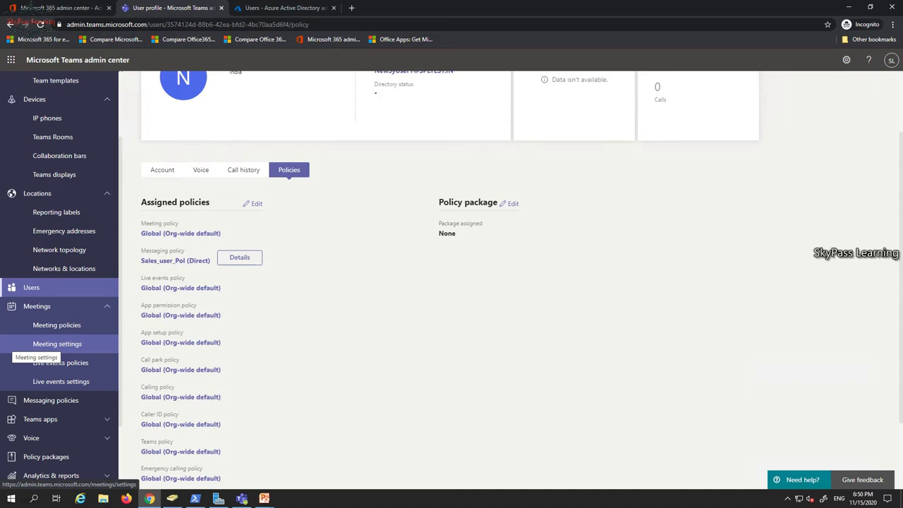
{"action": "left_click", "coordinate": [51, 400]}
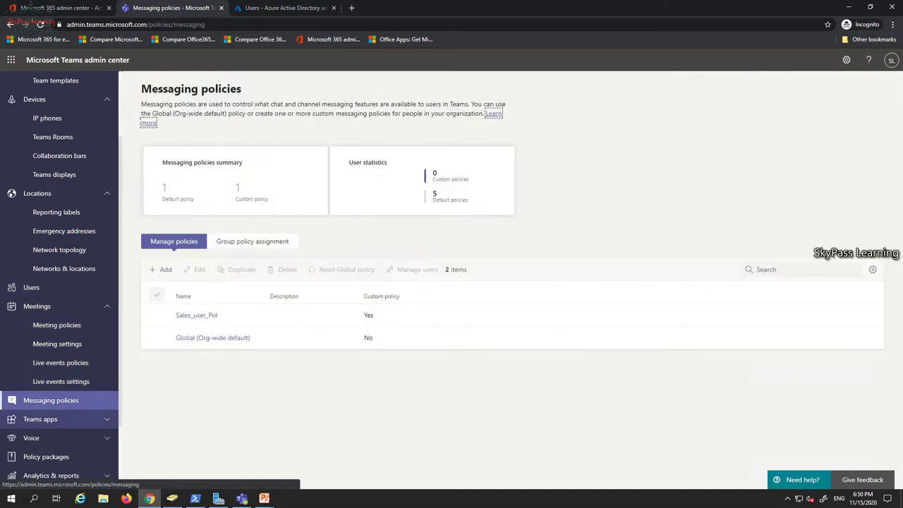
{"action": "left_click", "coordinate": [56, 419]}
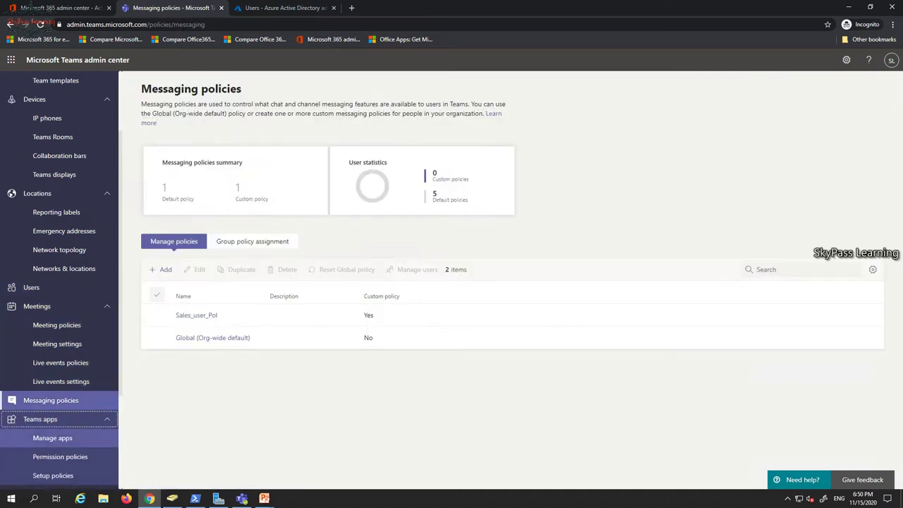
{"action": "scroll", "coordinate": [56, 441], "scroll_direction": "down", "scroll_amount": 2}
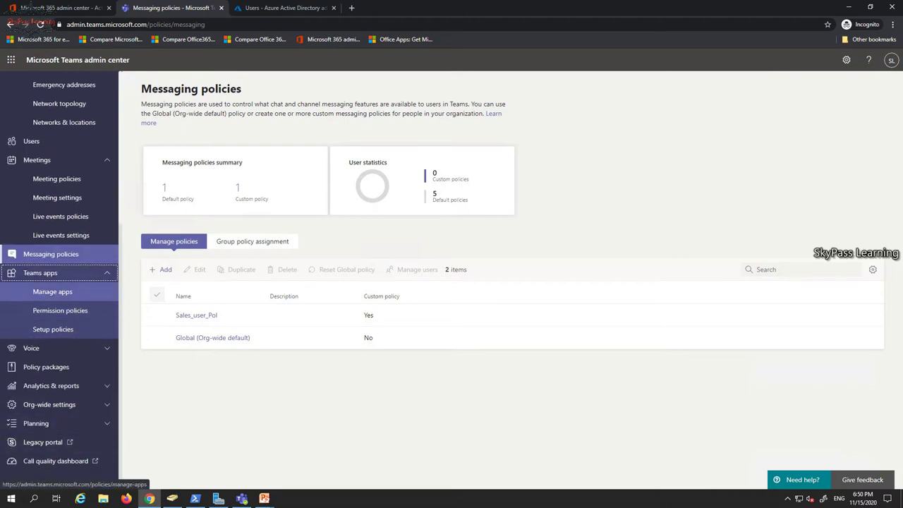
{"action": "left_click", "coordinate": [52, 292]}
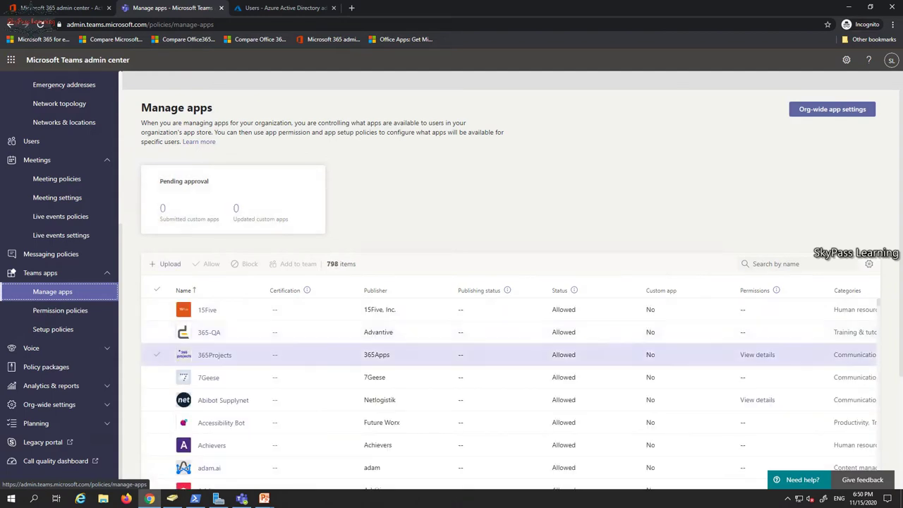
Step: Scroll through the 798 allowed apps and expand the Org-wide settings group
{"action": "scroll", "coordinate": [508, 346], "scroll_direction": "down", "scroll_amount": 15}
{"action": "scroll", "coordinate": [508, 353], "scroll_direction": "down", "scroll_amount": 5}
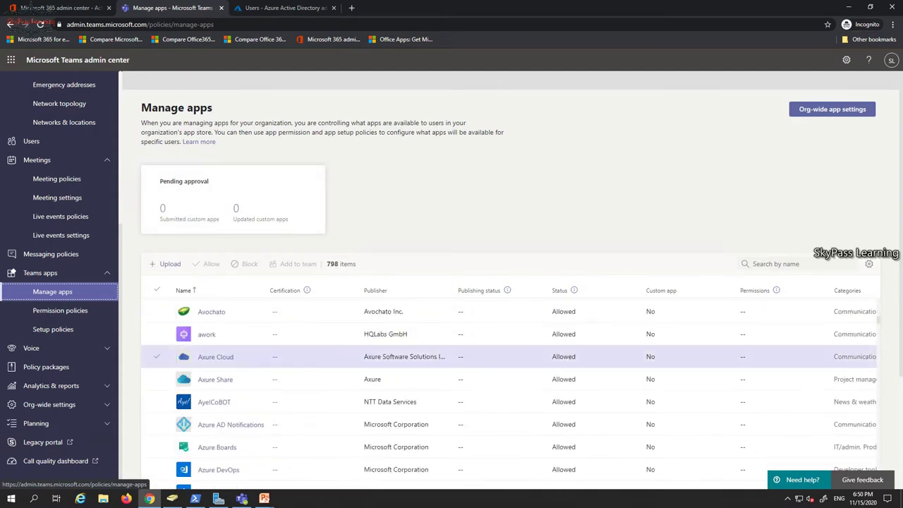
{"action": "scroll", "coordinate": [508, 349], "scroll_direction": "down", "scroll_amount": 5}
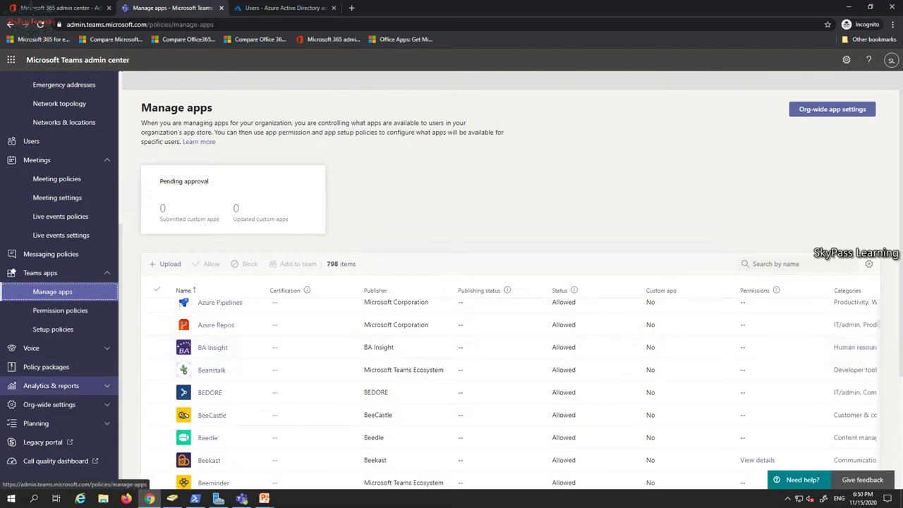
{"action": "left_click", "coordinate": [53, 404]}
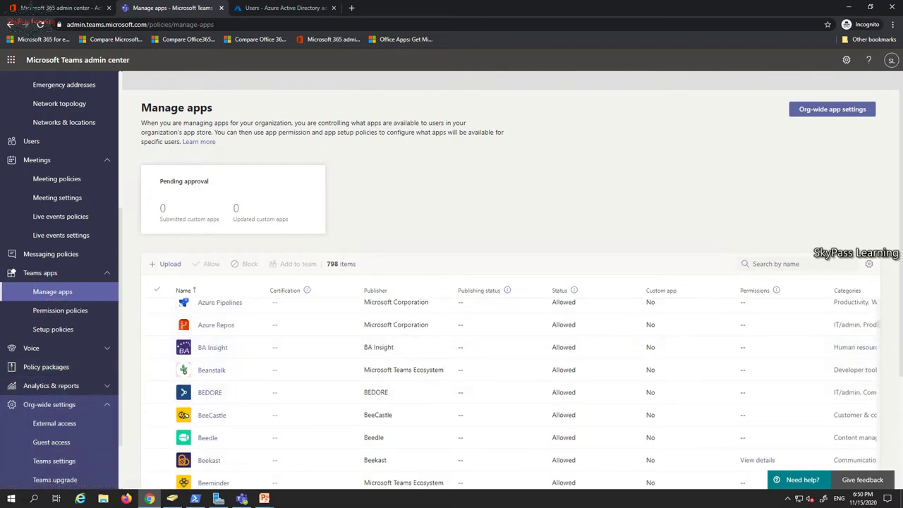
{"action": "scroll", "coordinate": [53, 395], "scroll_direction": "down", "scroll_amount": 1}
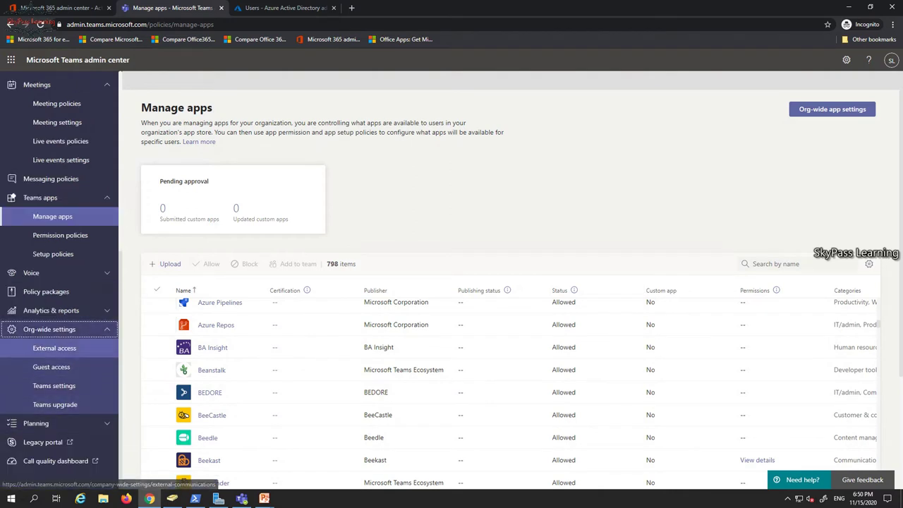
Step: Turn off Skype for Business and Teams users in External access, cancelling Add a domain
{"action": "left_click", "coordinate": [54, 348]}
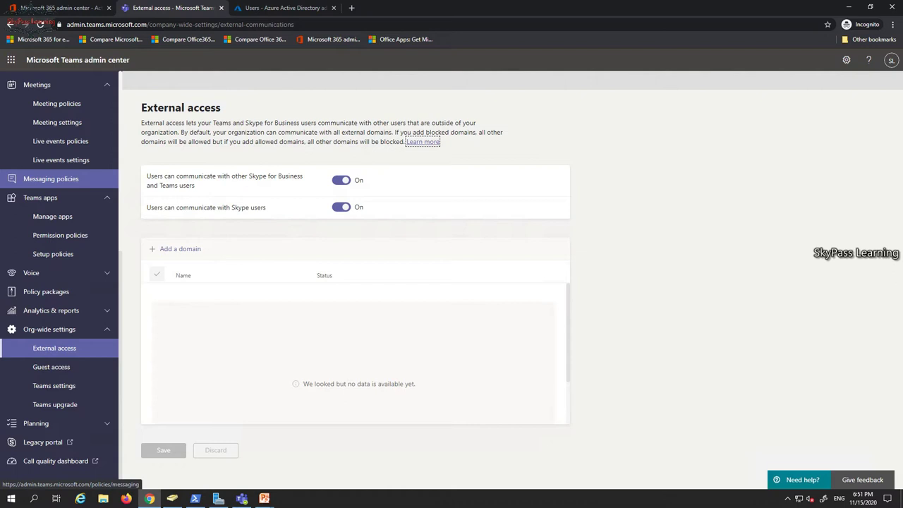
{"action": "left_click", "coordinate": [341, 180]}
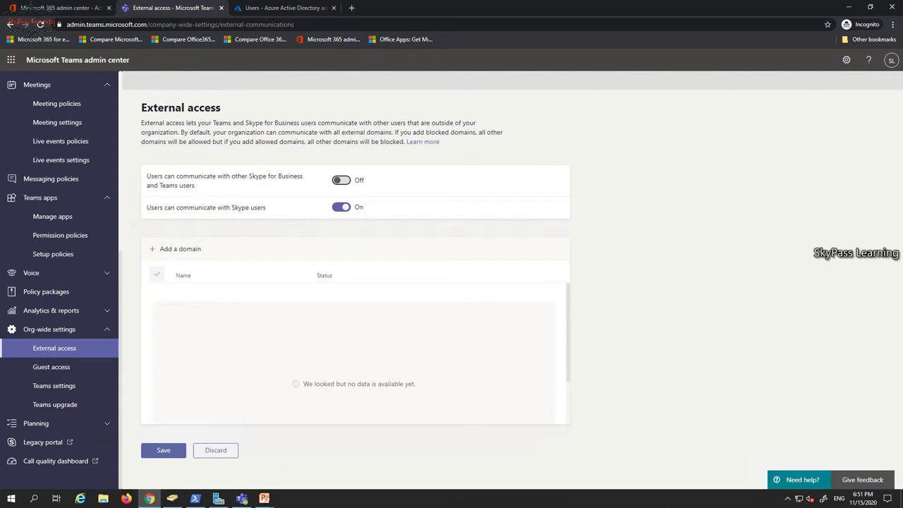
{"action": "key", "text": "Return"}
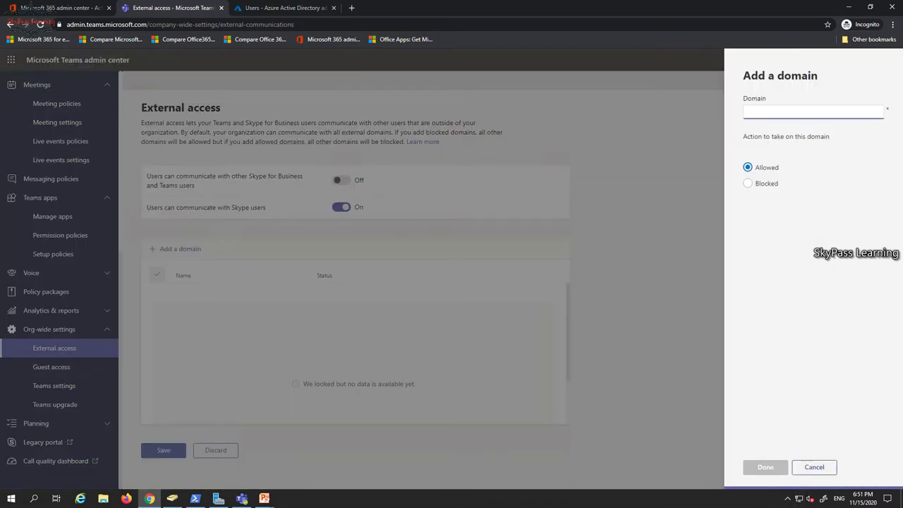
{"action": "left_click", "coordinate": [814, 468]}
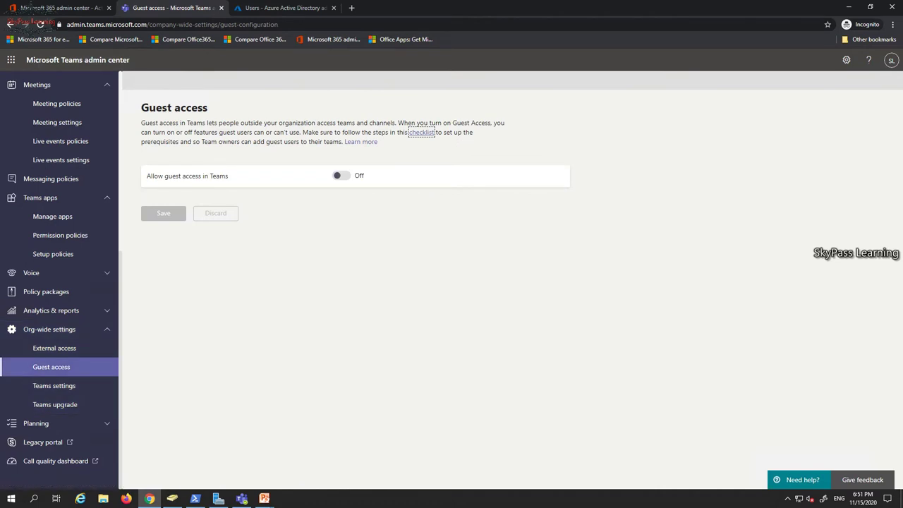
Step: Turn guest access On to scroll its calling, meeting and messaging options, then back Off, and go to Teams settings
{"action": "key", "text": "Tab"}
{"action": "key", "text": "space"}
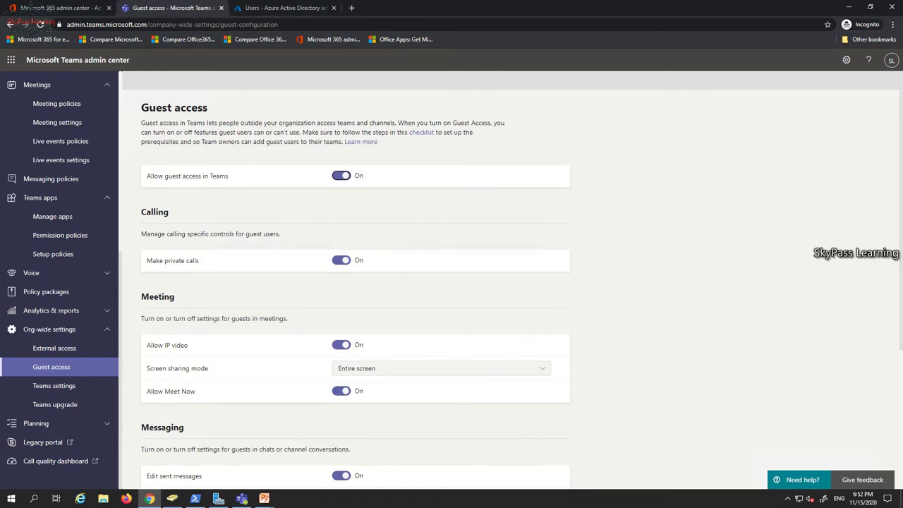
{"action": "scroll", "coordinate": [233, 303], "scroll_direction": "down", "scroll_amount": 2}
{"action": "scroll", "coordinate": [232, 304], "scroll_direction": "down", "scroll_amount": 1}
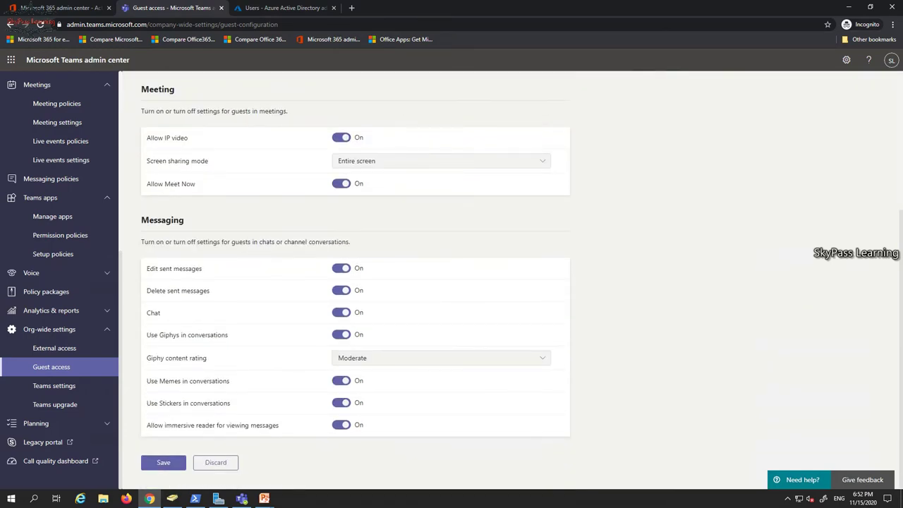
{"action": "scroll", "coordinate": [352, 282], "scroll_direction": "up", "scroll_amount": 3}
{"action": "scroll", "coordinate": [353, 282], "scroll_direction": "down", "scroll_amount": 3}
{"action": "scroll", "coordinate": [353, 282], "scroll_direction": "up", "scroll_amount": 3}
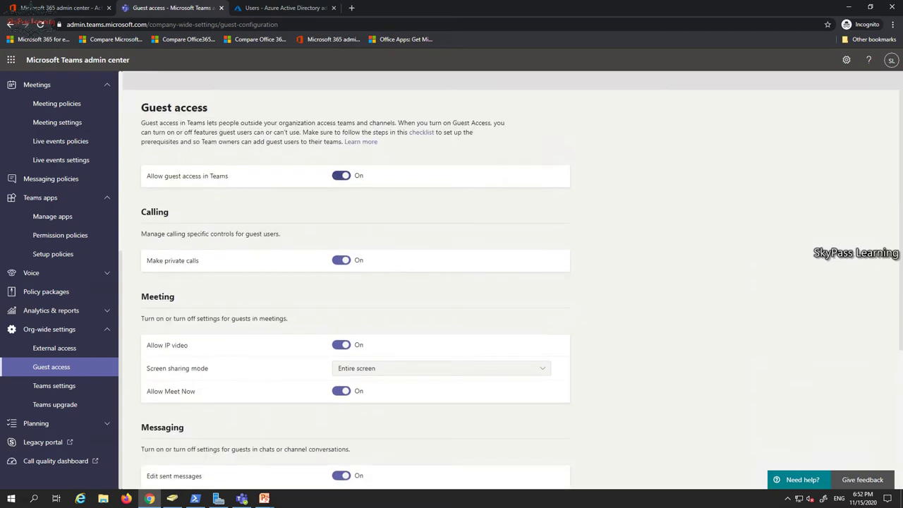
{"action": "left_click", "coordinate": [341, 175]}
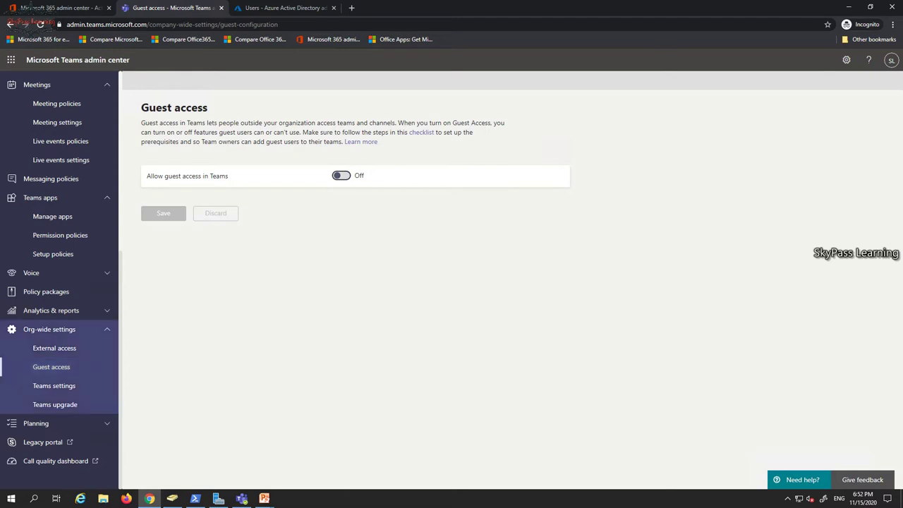
{"action": "left_click", "coordinate": [54, 386]}
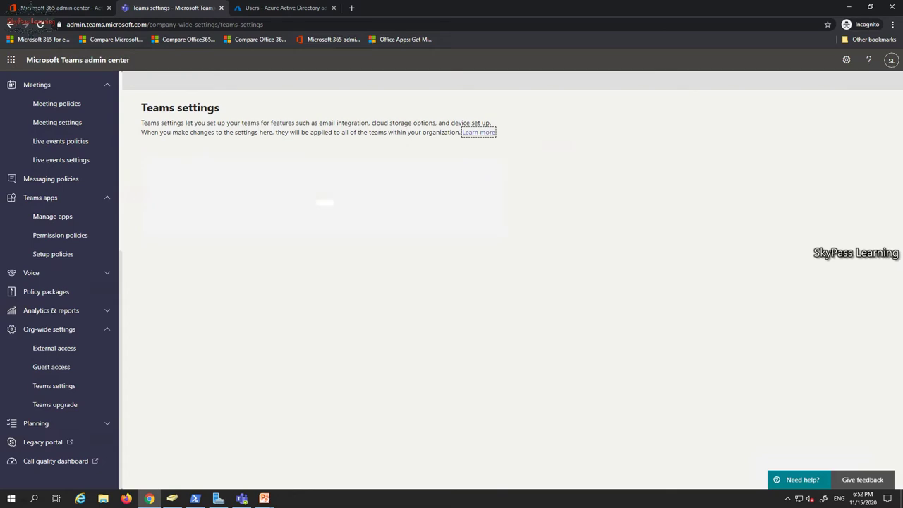
Step: Scroll through the org-wide Teams settings, then go to Teams upgrade showing Islands coexistence mode
{"action": "scroll", "coordinate": [356, 283], "scroll_direction": "down", "scroll_amount": 4}
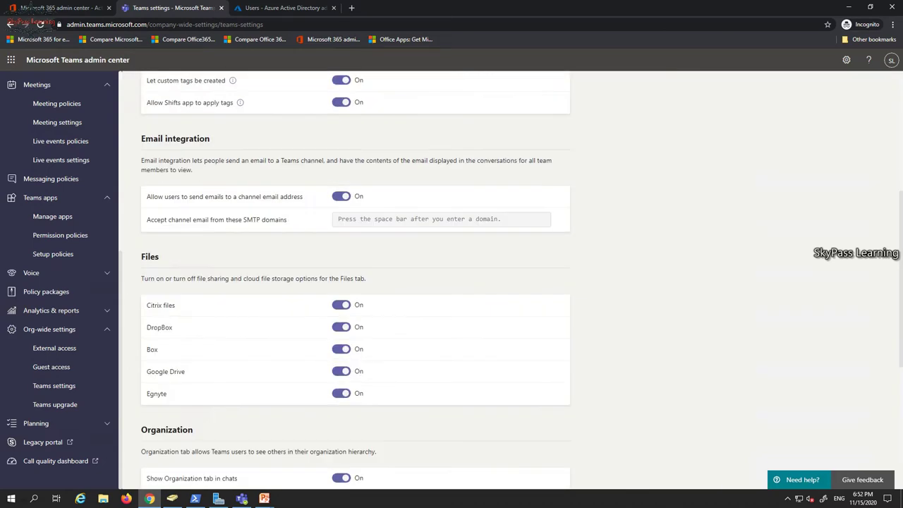
{"action": "scroll", "coordinate": [355, 282], "scroll_direction": "down", "scroll_amount": 1}
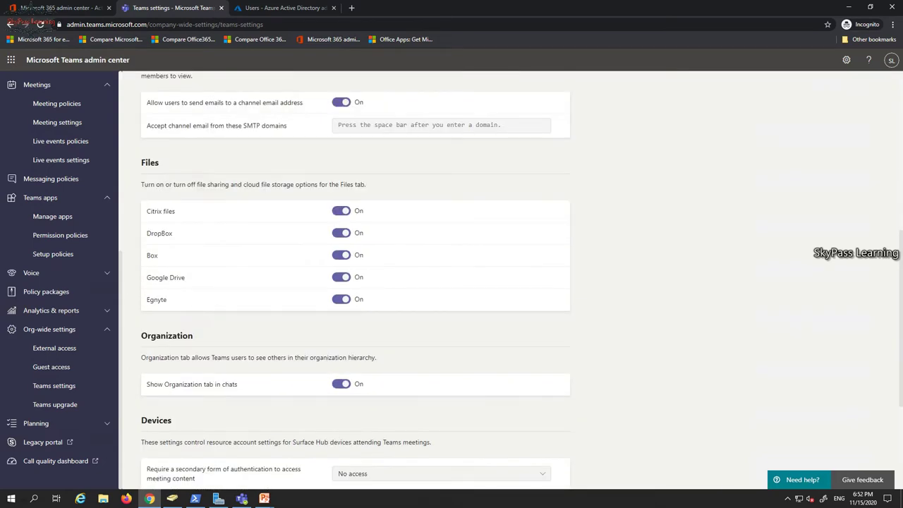
{"action": "scroll", "coordinate": [355, 282], "scroll_direction": "down", "scroll_amount": 2}
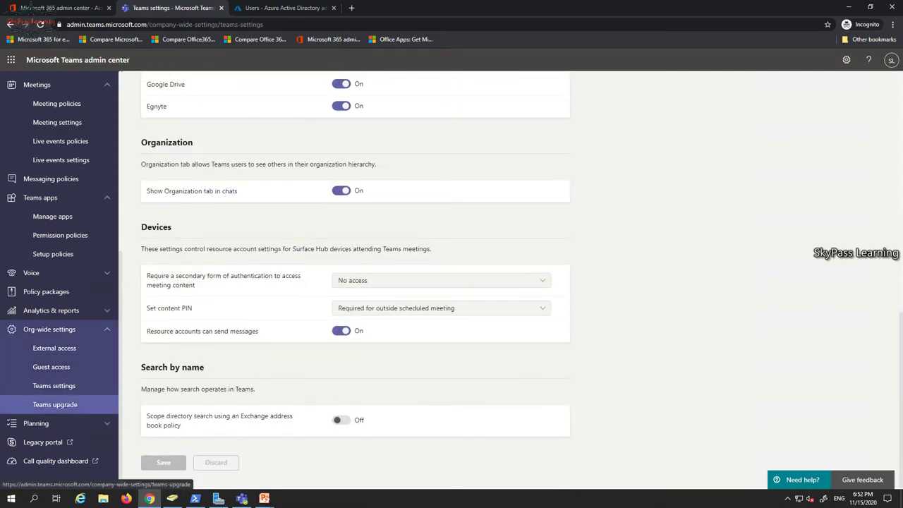
{"action": "left_click", "coordinate": [54, 404]}
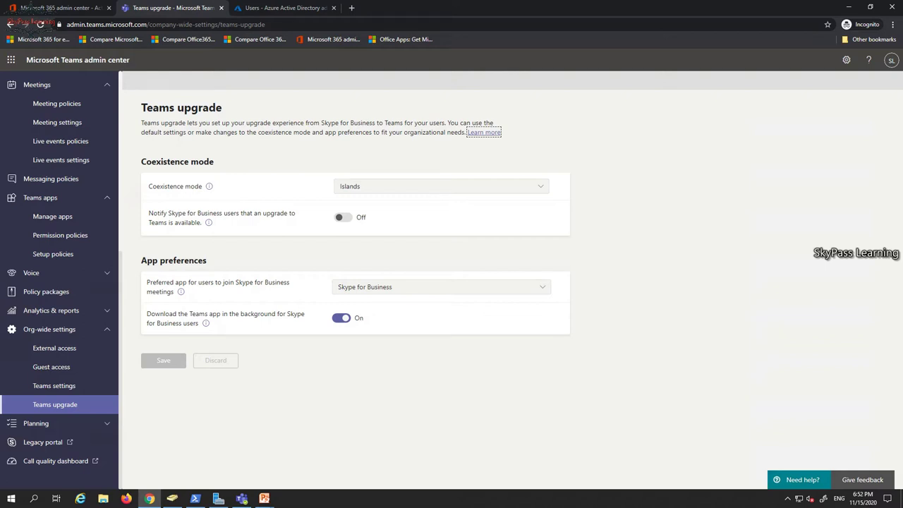
Step: Read the background Teams app download explanation, then launch the Call Quality Dashboard in a new tab
{"action": "left_click", "coordinate": [206, 322]}
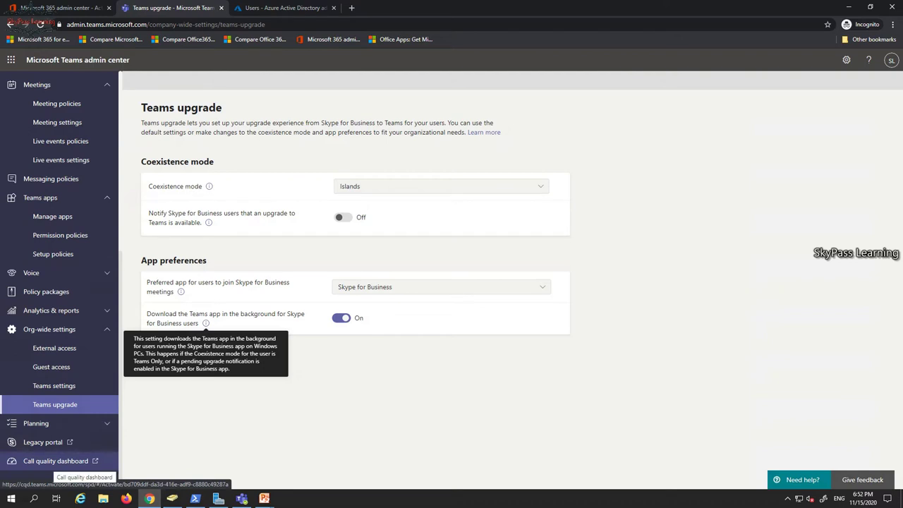
{"action": "left_click", "coordinate": [67, 461]}
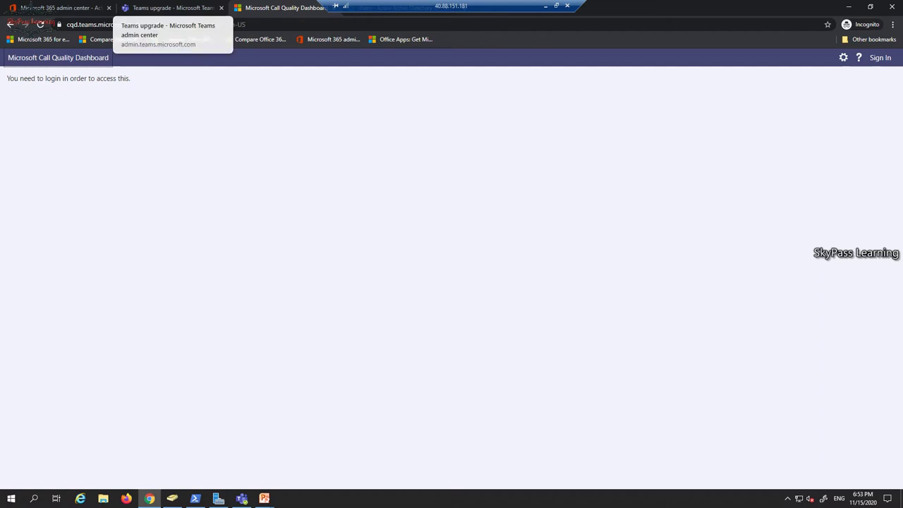
Step: Return to Teams upgrade, try the legacy Skype for Business portal, then come back to Teams upgrade
{"action": "left_click", "coordinate": [169, 9]}
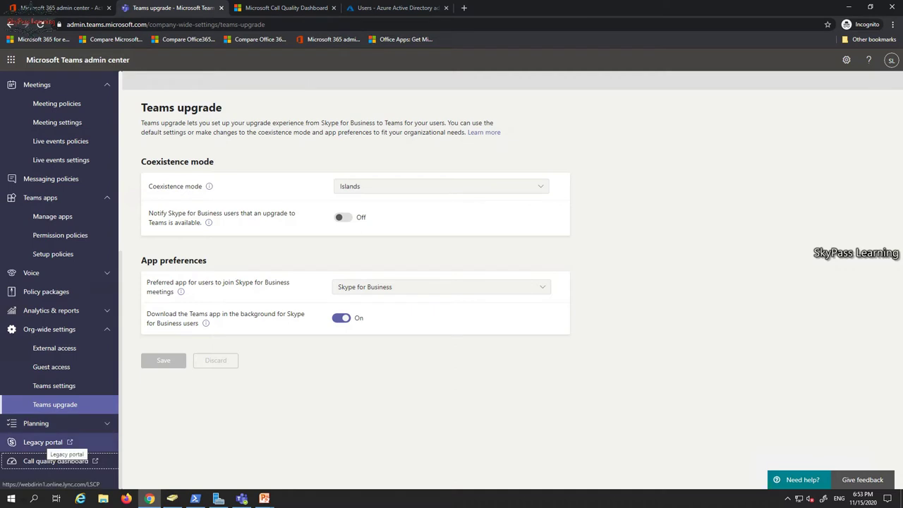
{"action": "left_click", "coordinate": [60, 443]}
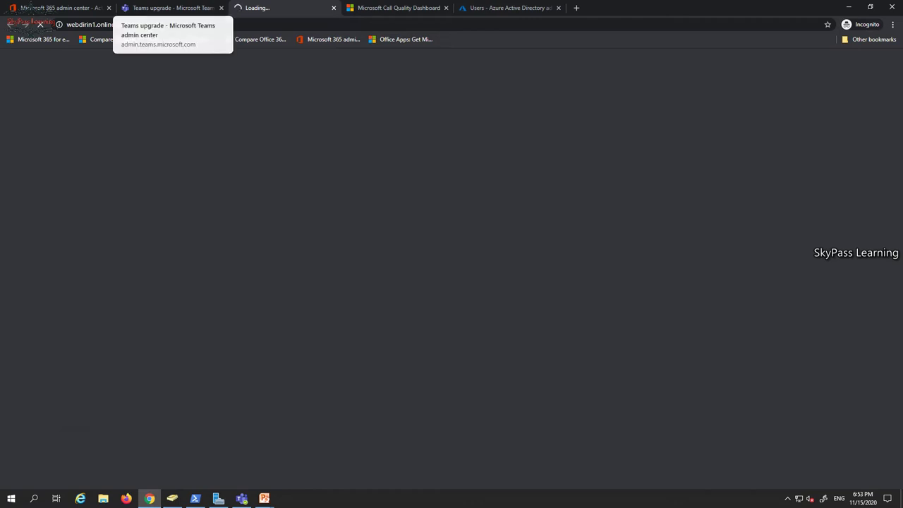
{"action": "left_click", "coordinate": [169, 7]}
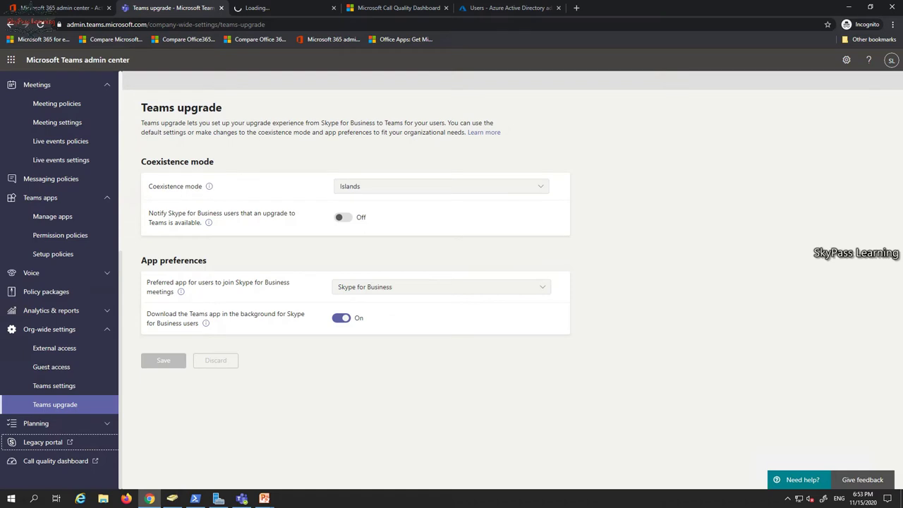
Step: Expand the Planning section and open the Network planner page
{"action": "left_click", "coordinate": [42, 423]}
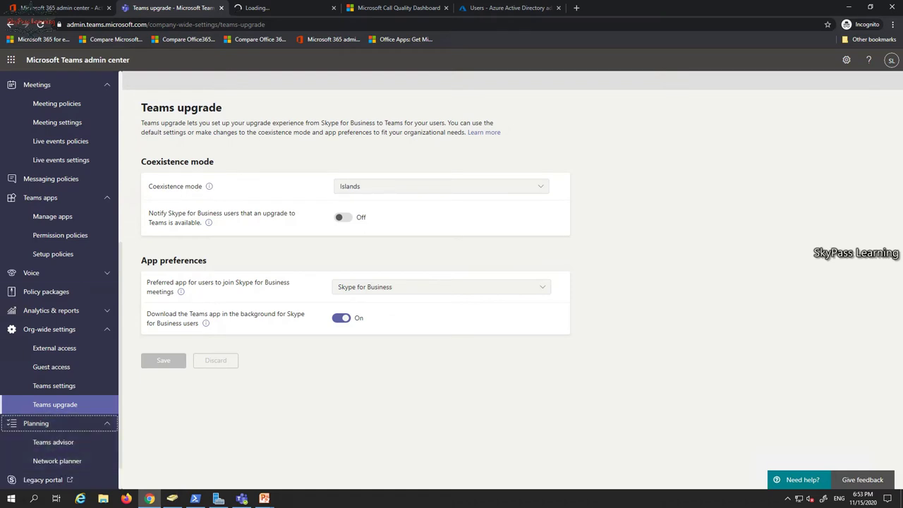
{"action": "scroll", "coordinate": [42, 423], "scroll_direction": "down", "scroll_amount": 1}
{"action": "left_click", "coordinate": [35, 386]}
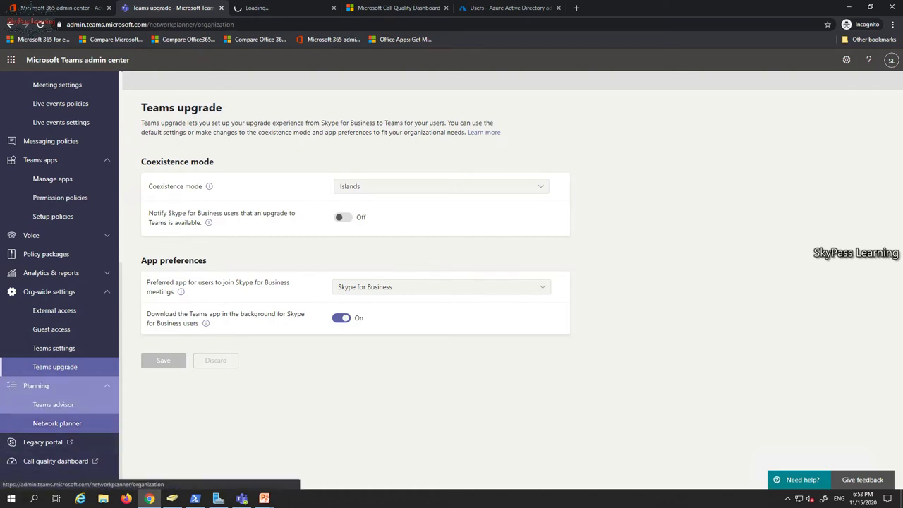
{"action": "left_click", "coordinate": [56, 424]}
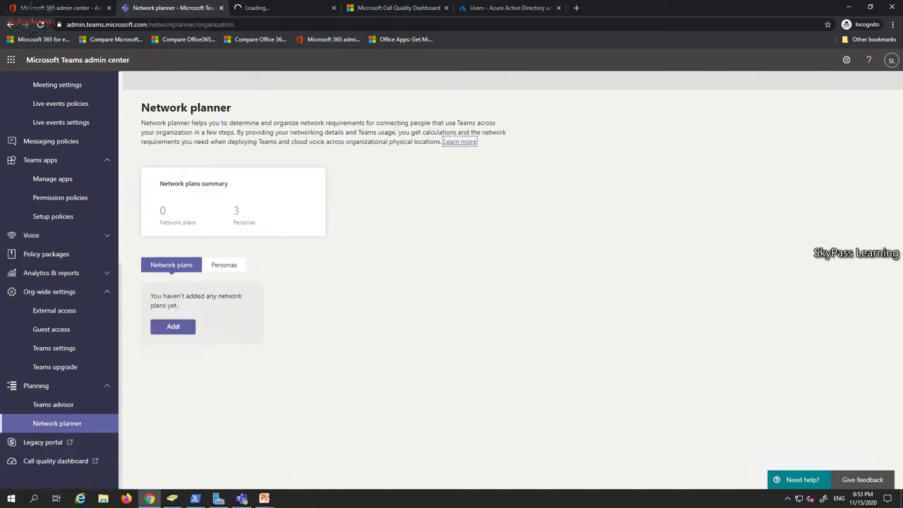
Step: Sign in with the admin account password and skip the account protection prompt
{"action": "left_click", "coordinate": [274, 8]}
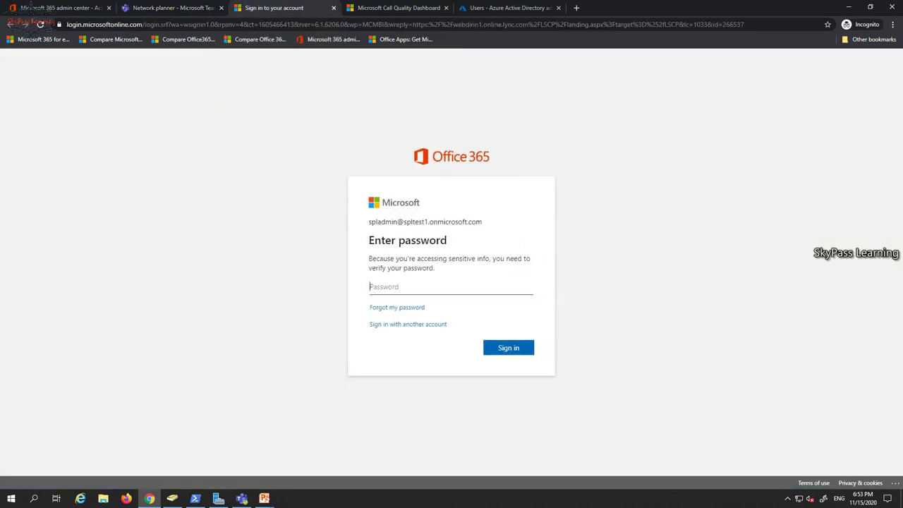
{"action": "type", "text": "********"}
{"action": "key", "text": "Return"}
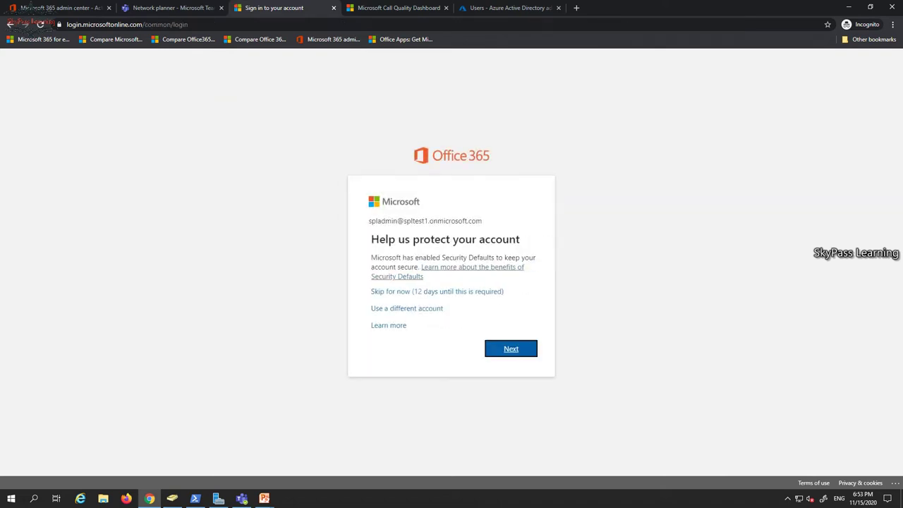
{"action": "key", "text": "Return"}
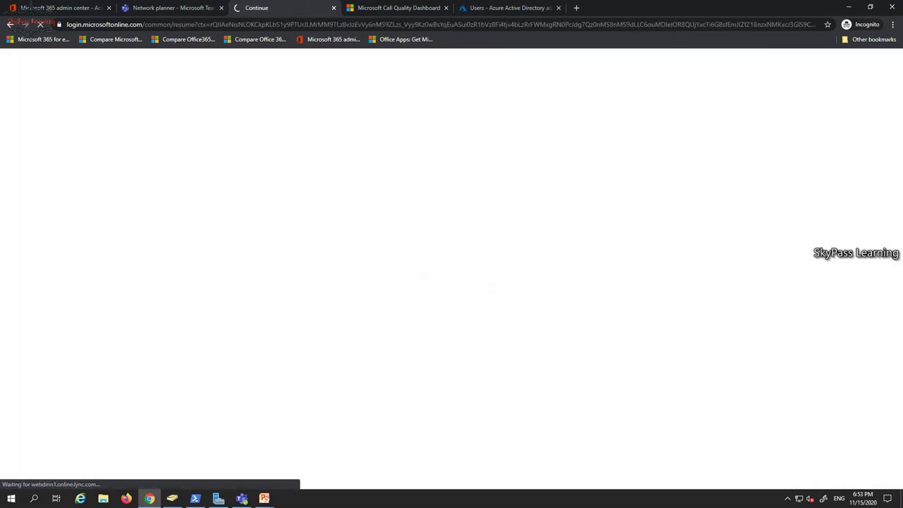
Step: Launch the legacy Skype for Business portal from Network planner, returning there while it loads
{"action": "key", "text": "ctrl+shift+Tab"}
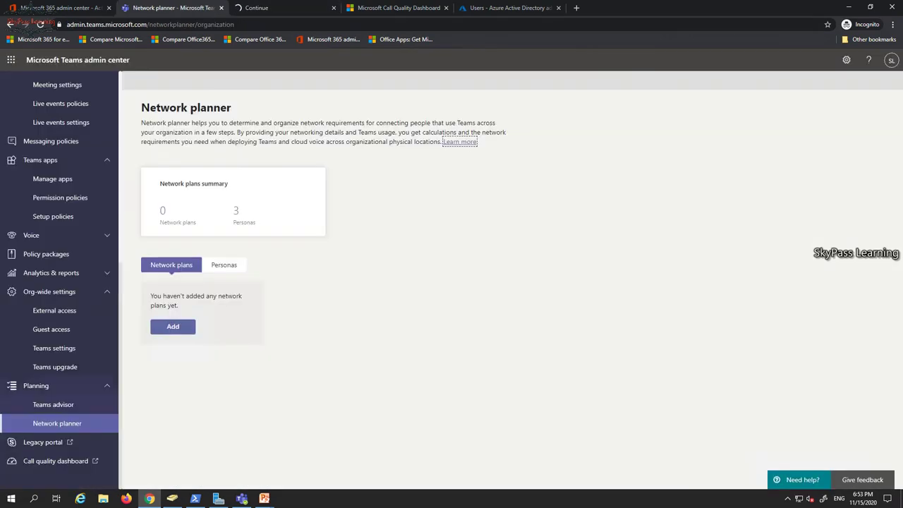
{"action": "left_click", "coordinate": [42, 442]}
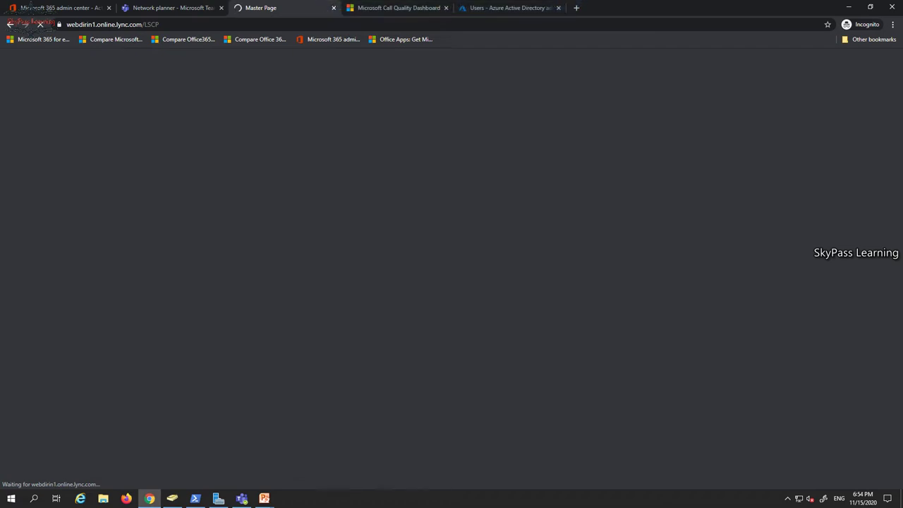
{"action": "key", "text": "ctrl+shift+Tab"}
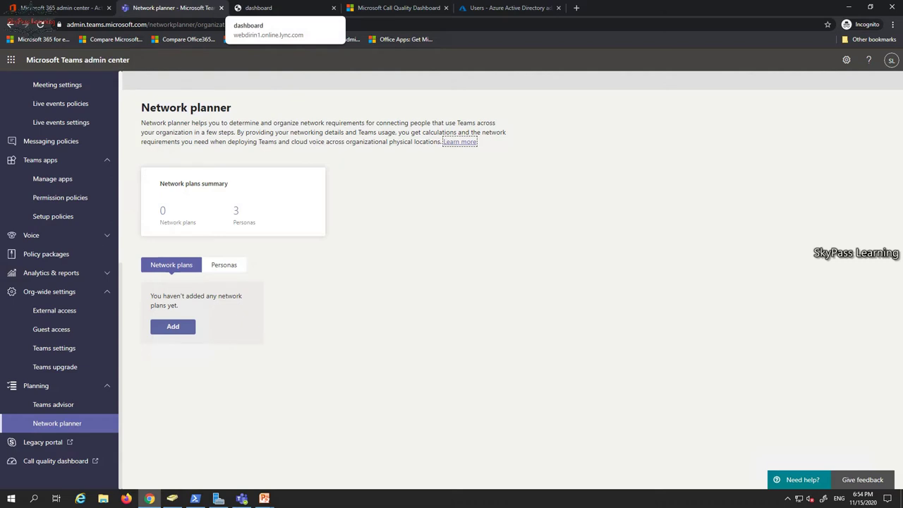
Step: Browse the Skype for Business users, organization, external communications and audio conferencing pages
{"action": "left_click", "coordinate": [258, 8]}
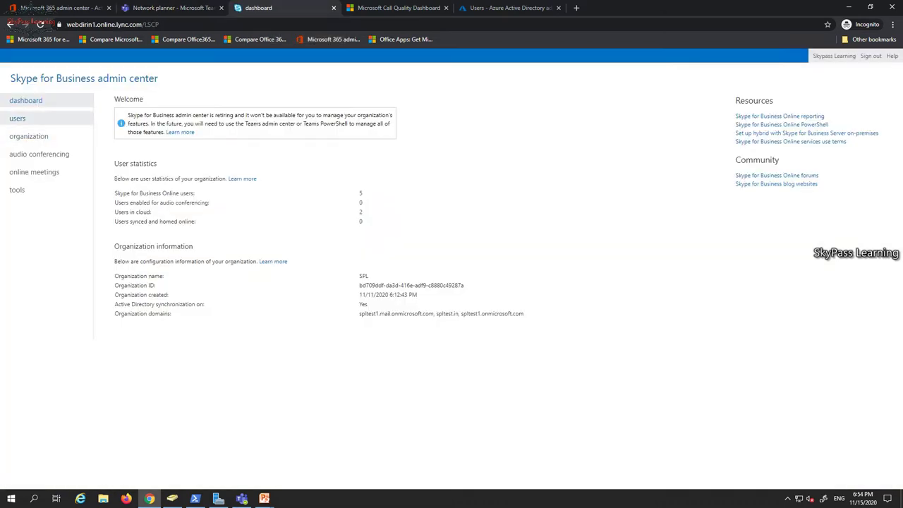
{"action": "left_click", "coordinate": [17, 119]}
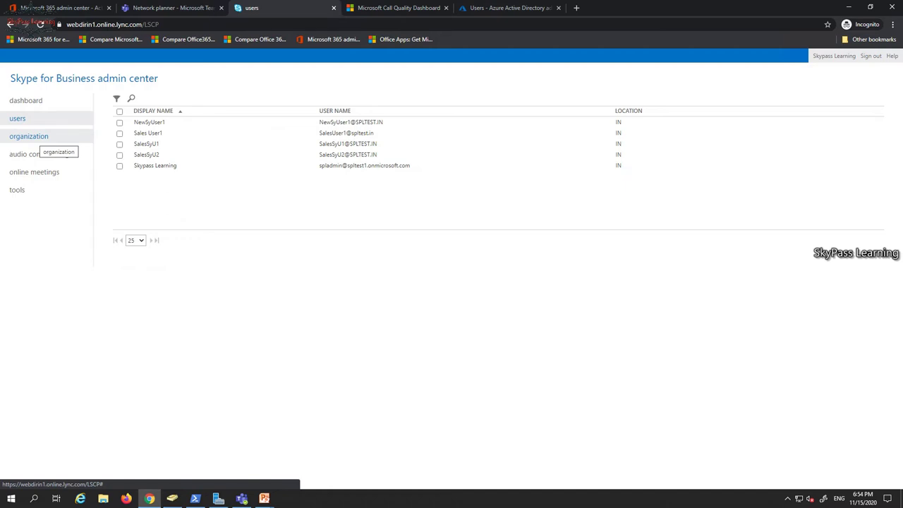
{"action": "left_click", "coordinate": [29, 136]}
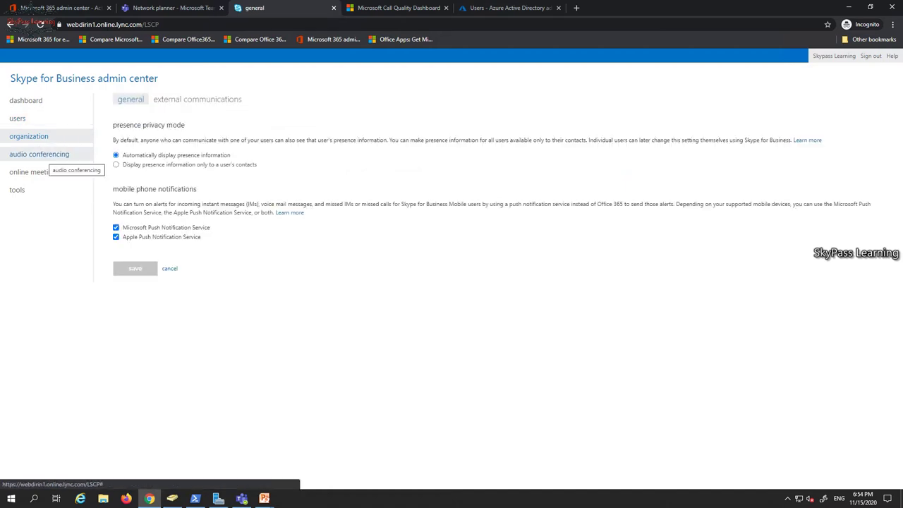
{"action": "left_click", "coordinate": [198, 99]}
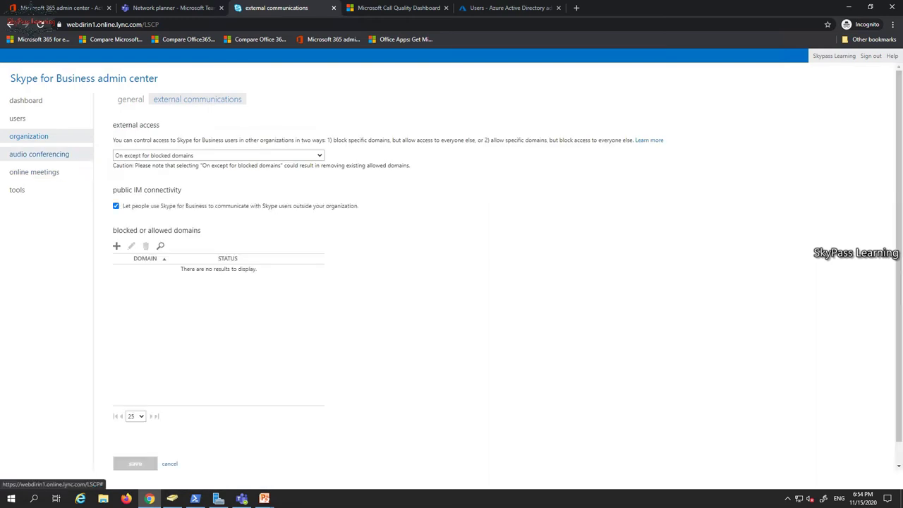
{"action": "left_click", "coordinate": [38, 153]}
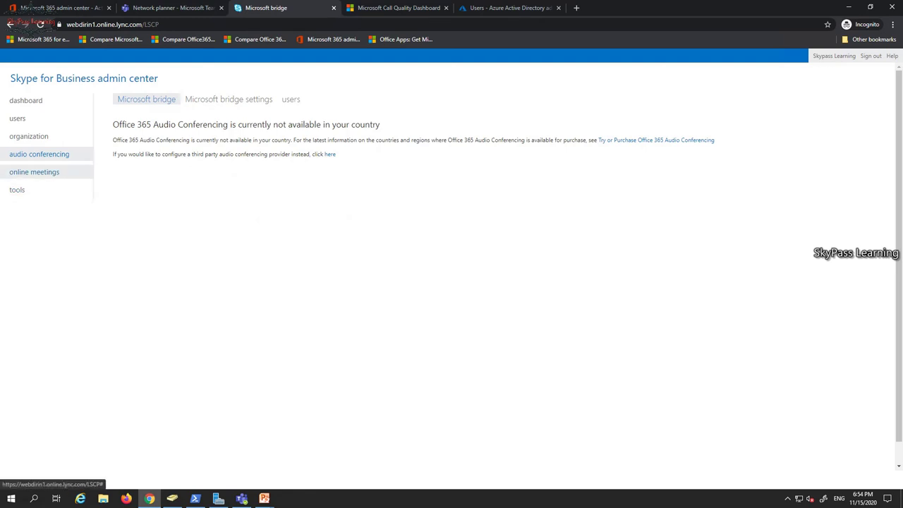
Step: View online meetings, broadcast meetings and tools pages, then return to the Teams Network planner
{"action": "left_click", "coordinate": [33, 172]}
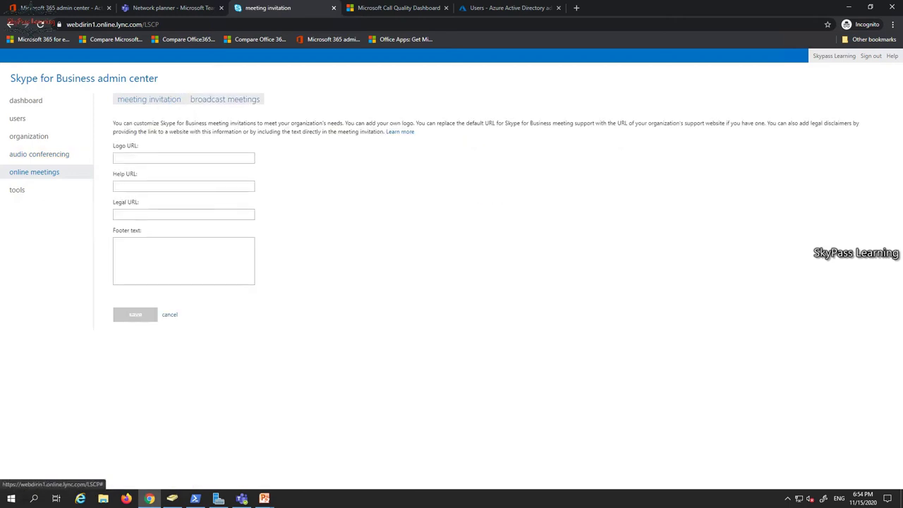
{"action": "left_click", "coordinate": [226, 99]}
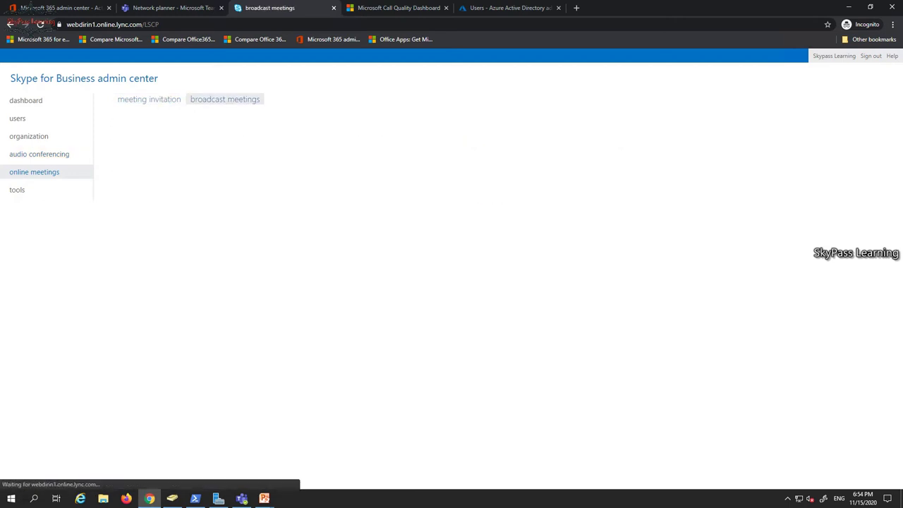
{"action": "left_click", "coordinate": [16, 190]}
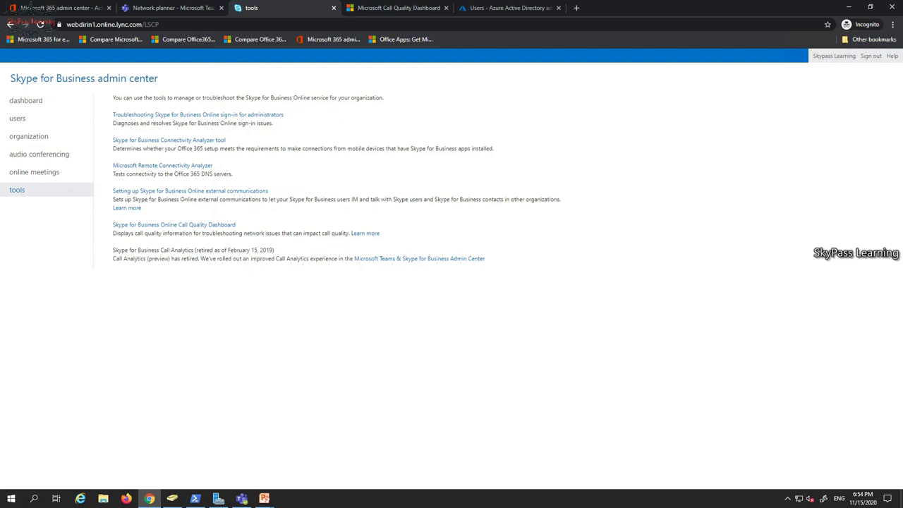
{"action": "left_click", "coordinate": [170, 8]}
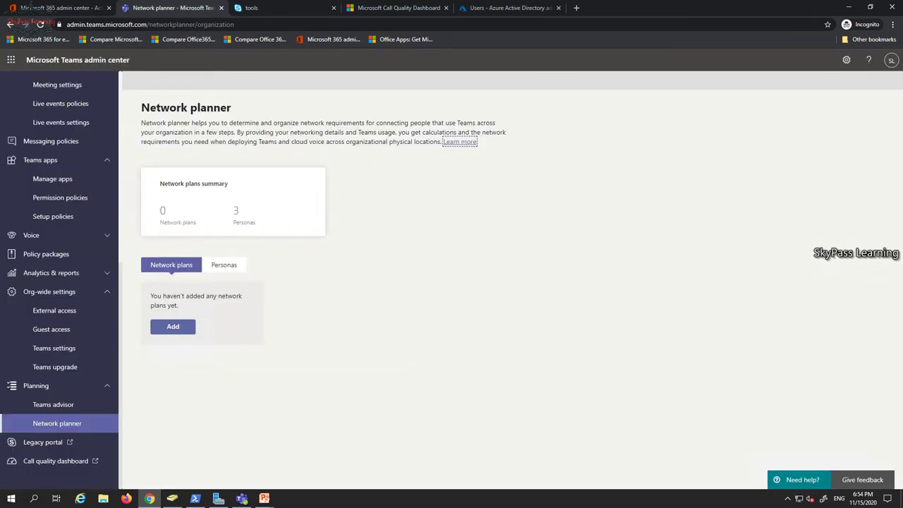
{"action": "scroll", "coordinate": [113, 482], "scroll_direction": "up", "scroll_amount": 10}
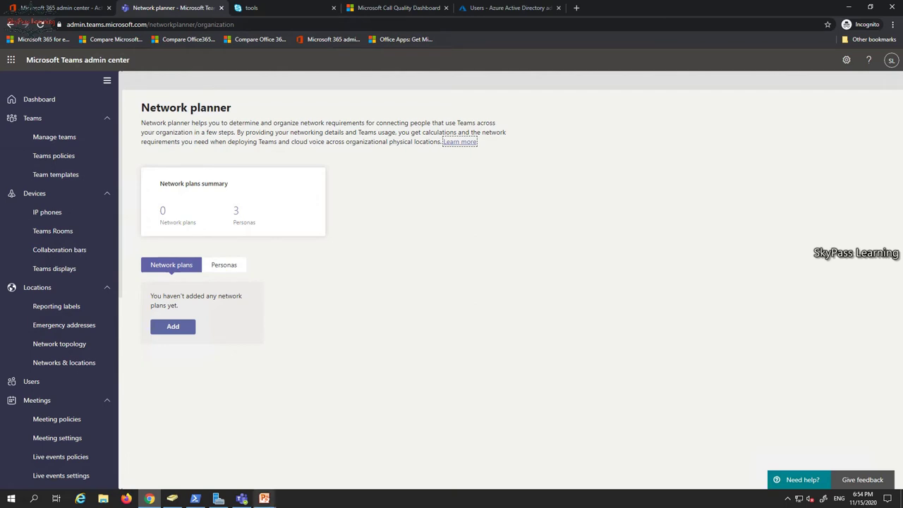
Step: Bring the second Part5 PowerPoint Viewer window forward on the Messaging policies slide
{"action": "mouse_move", "coordinate": [264, 499]}
{"action": "mouse_move", "coordinate": [215, 458]}
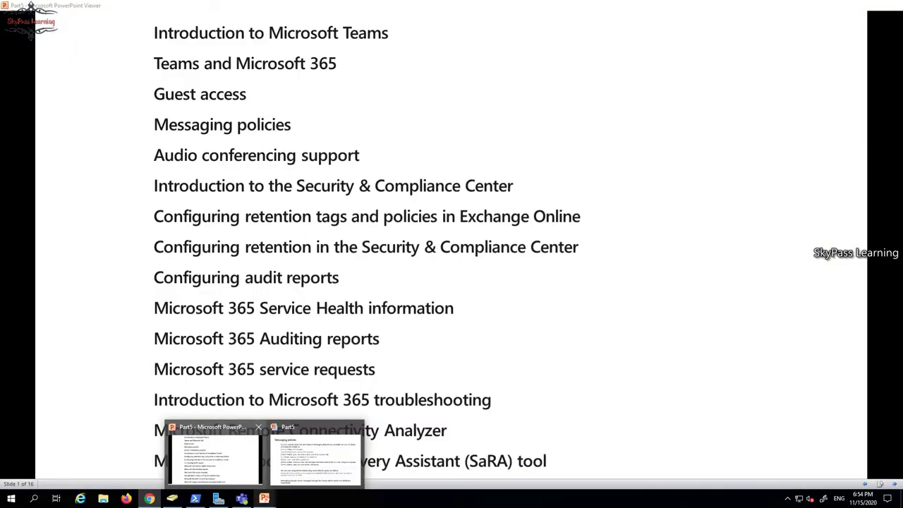
{"action": "mouse_move", "coordinate": [314, 457]}
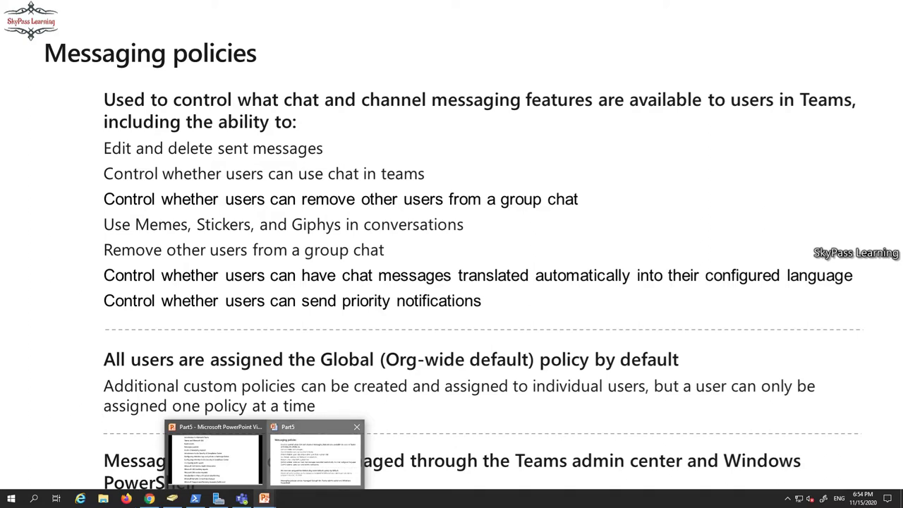
{"action": "left_click", "coordinate": [314, 458]}
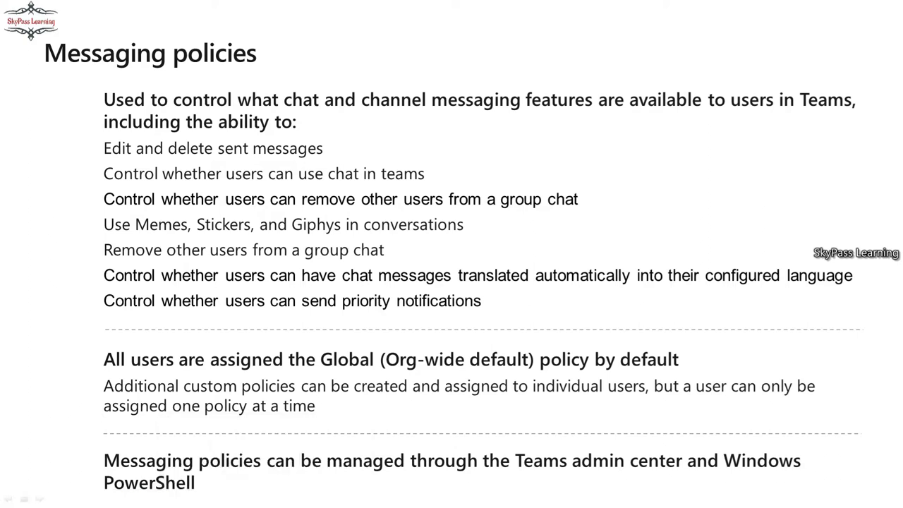
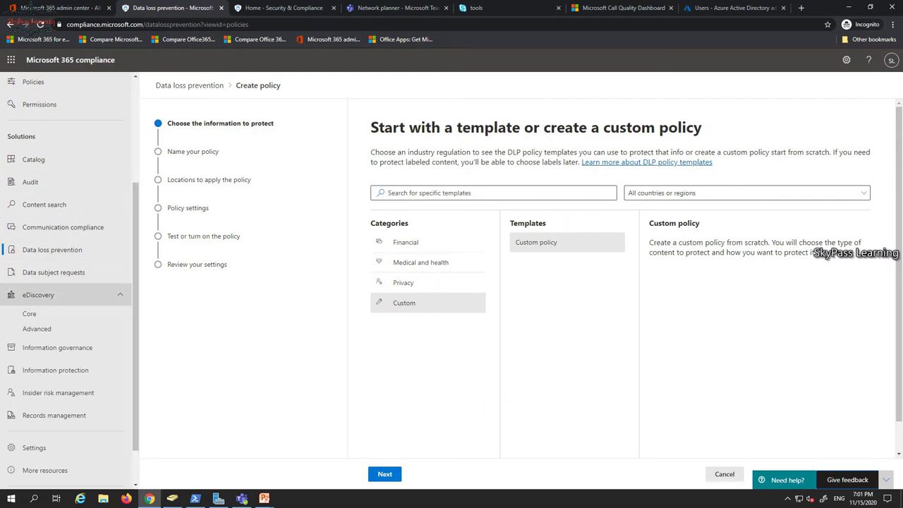
Step: Scroll up the left navigation pane on the empty Data loss prevention policies page
{"action": "scroll", "coordinate": [67, 282], "scroll_direction": "up", "scroll_amount": 3}
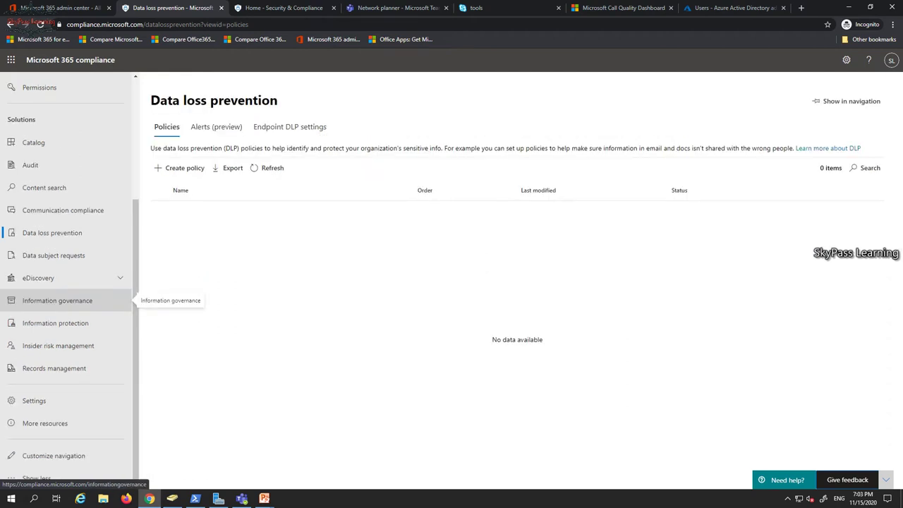
Step: Browse Information governance's Labels, Label policies, Import and Retention tabs, ending on Archive's four-mailbox list
{"action": "left_click", "coordinate": [57, 300]}
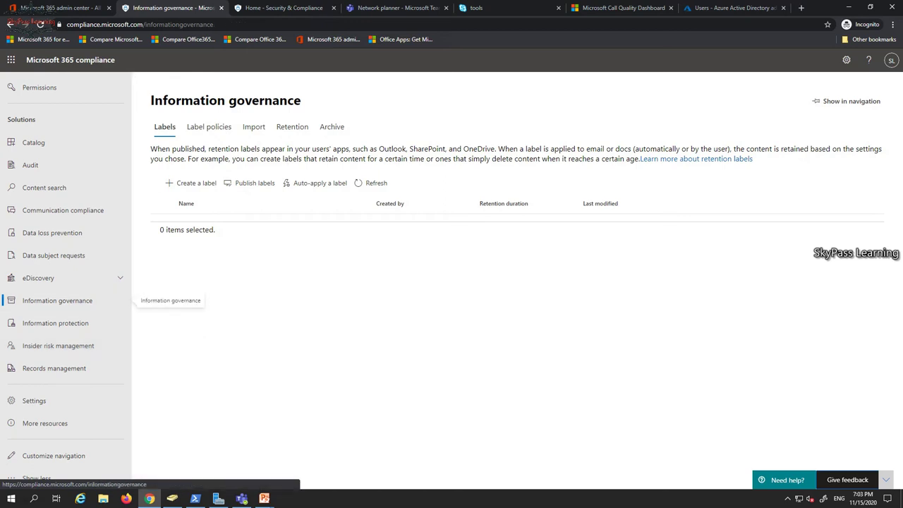
{"action": "left_click", "coordinate": [57, 300]}
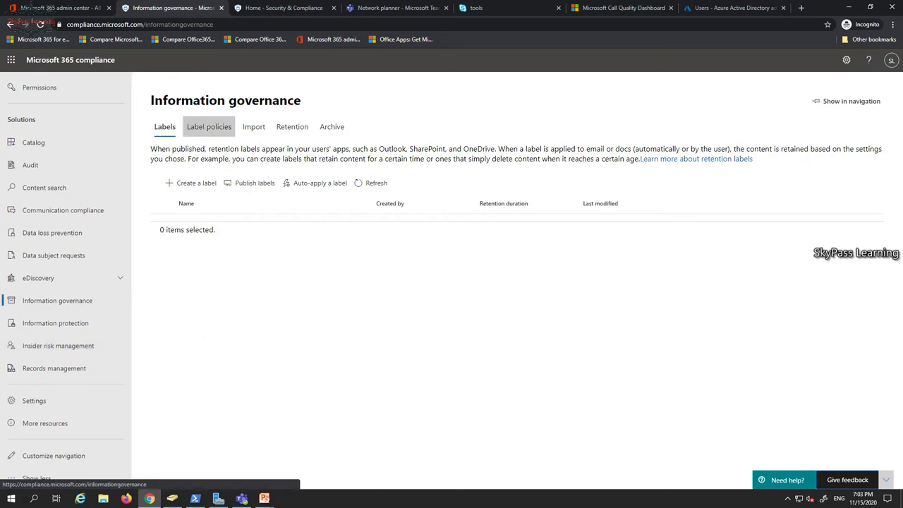
{"action": "left_click", "coordinate": [209, 127]}
{"action": "left_click", "coordinate": [254, 126]}
{"action": "left_click", "coordinate": [292, 127]}
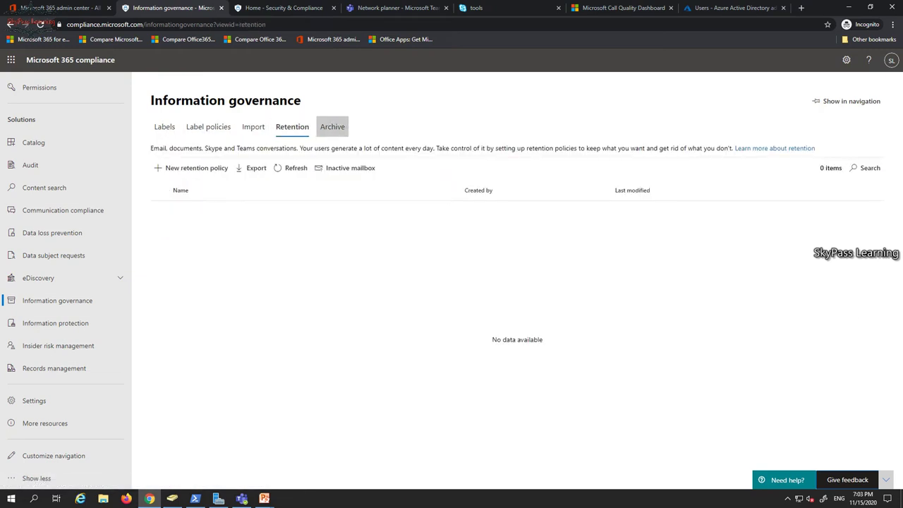
{"action": "left_click", "coordinate": [332, 126]}
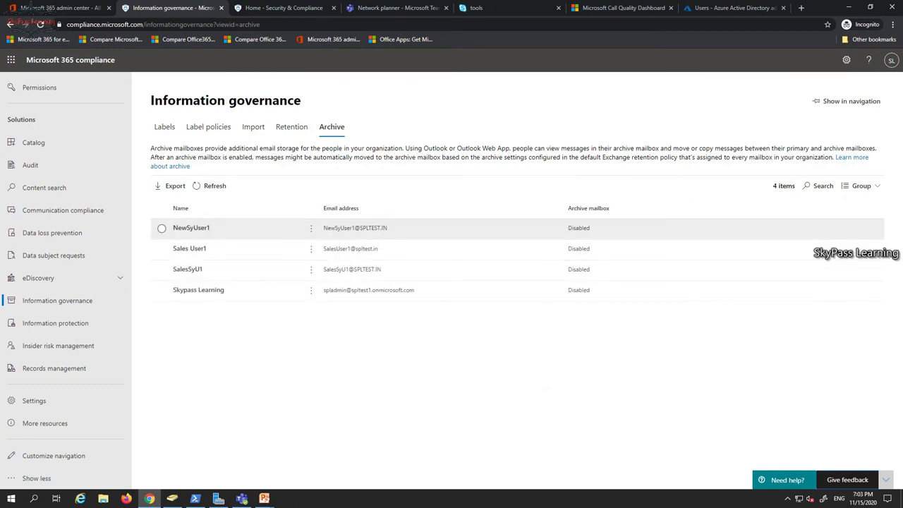
Step: Enable Sales User1's archive mailbox, refresh to verify it, then go to the Retention tab
{"action": "left_click", "coordinate": [189, 249]}
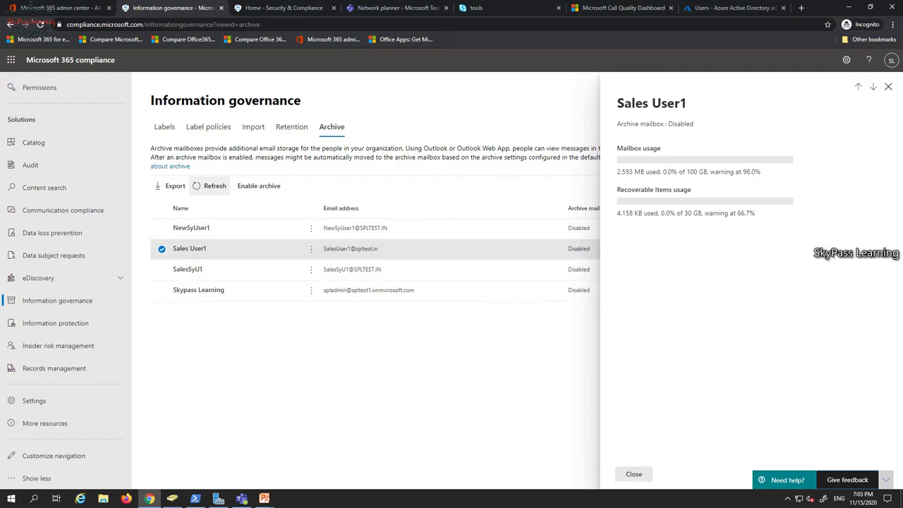
{"action": "left_click", "coordinate": [259, 186]}
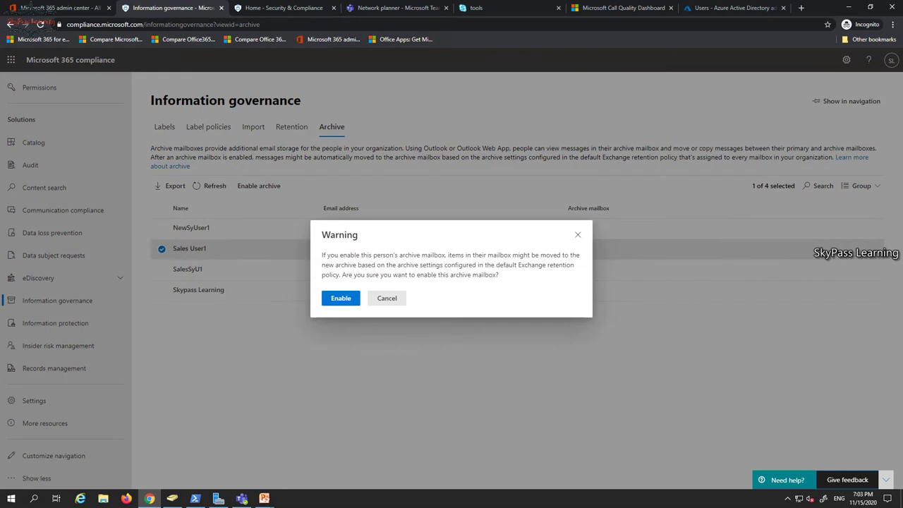
{"action": "left_click", "coordinate": [341, 298]}
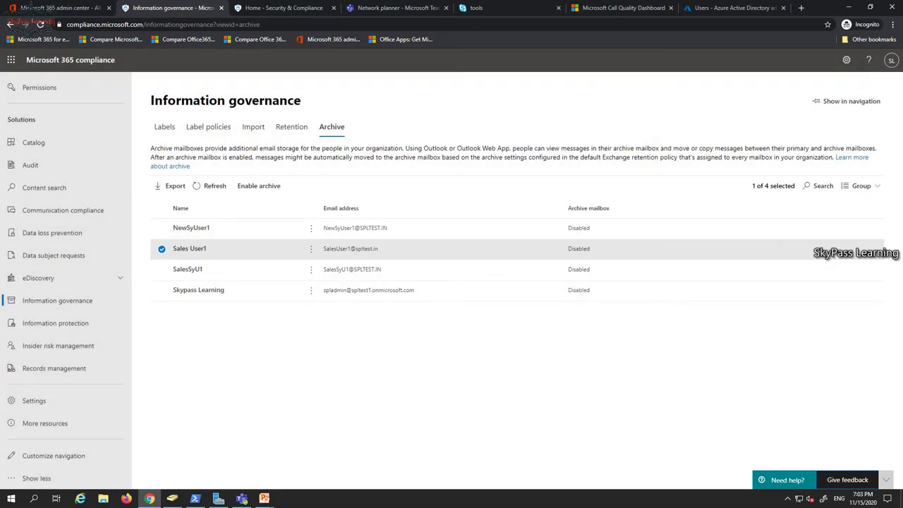
{"action": "left_click", "coordinate": [212, 186]}
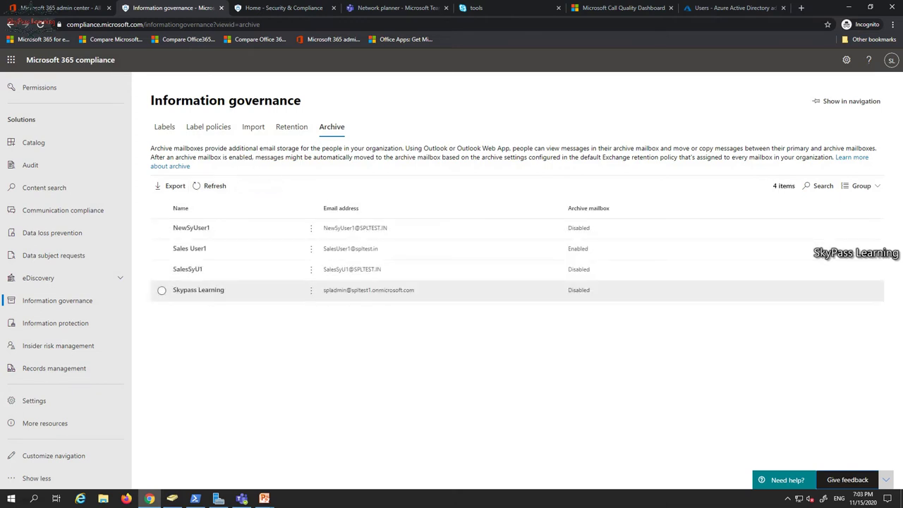
{"action": "left_click", "coordinate": [189, 249]}
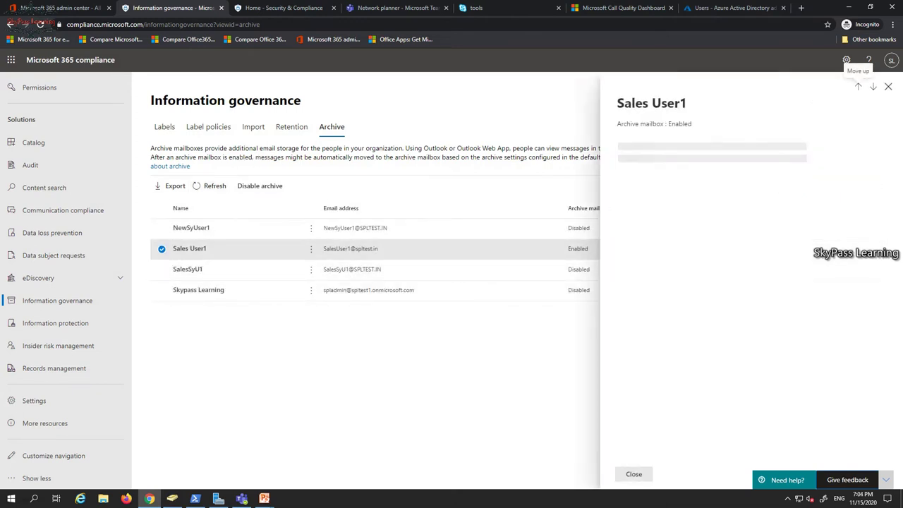
{"action": "left_click", "coordinate": [292, 127]}
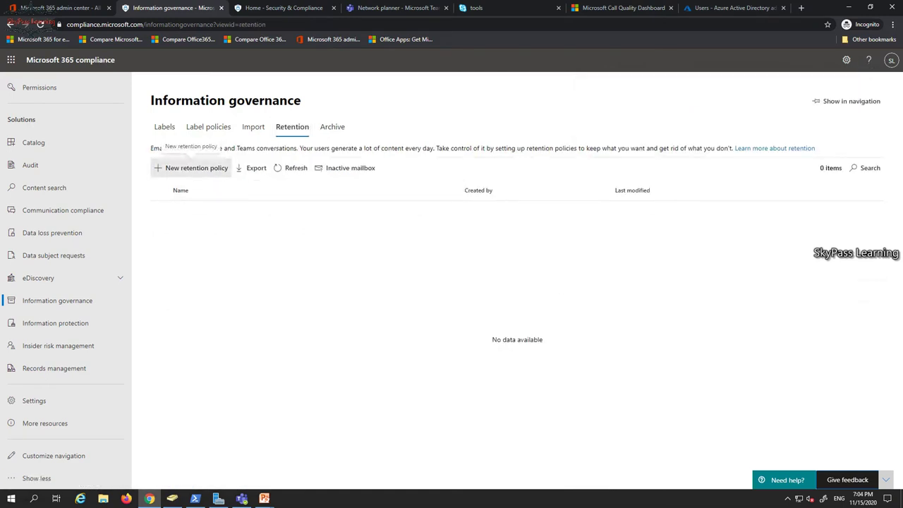
Step: Start a new retention policy named 'Keep 1 year'
{"action": "left_click", "coordinate": [192, 168]}
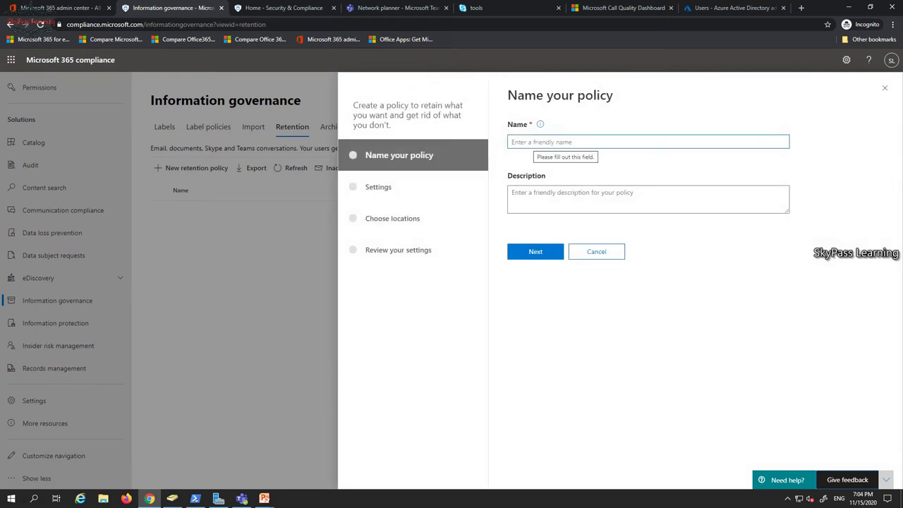
{"action": "type", "text": "Kee"}
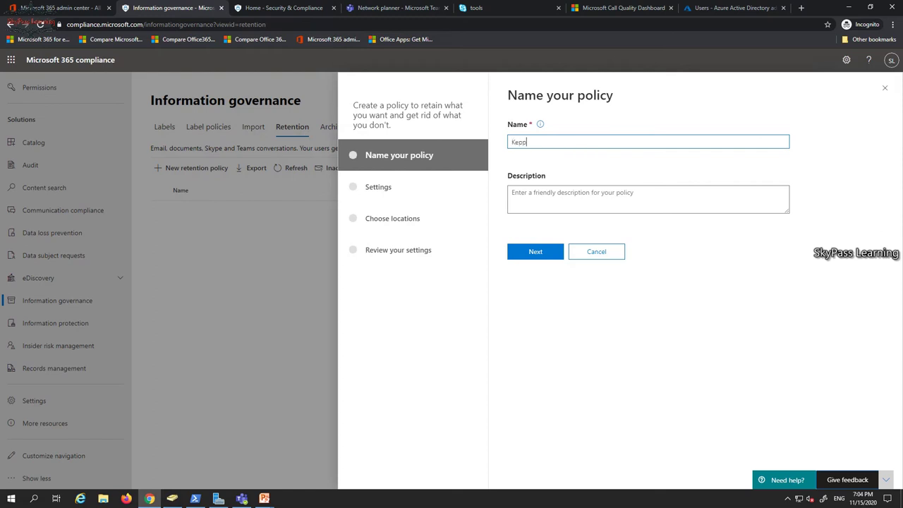
{"action": "key", "text": "BackSpace"}
{"action": "type", "text": "p"}
{"action": "key", "text": "BackSpace"}
{"action": "type", "text": "ep 1 ya"}
{"action": "key", "text": "BackSpace"}
{"action": "type", "text": "ear"}
{"action": "key", "text": "Return"}
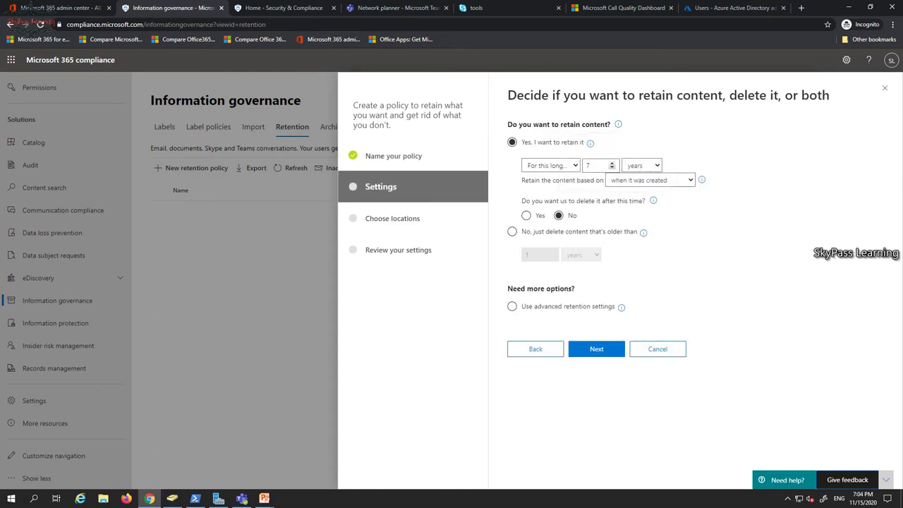
Step: Retain content for 1 year from creation, then delete it
{"action": "left_click", "coordinate": [600, 165]}
{"action": "key", "text": "BackSpace"}
{"action": "type", "text": "1"}
{"action": "key", "text": "ctrl+a"}
{"action": "left_click", "coordinate": [650, 180]}
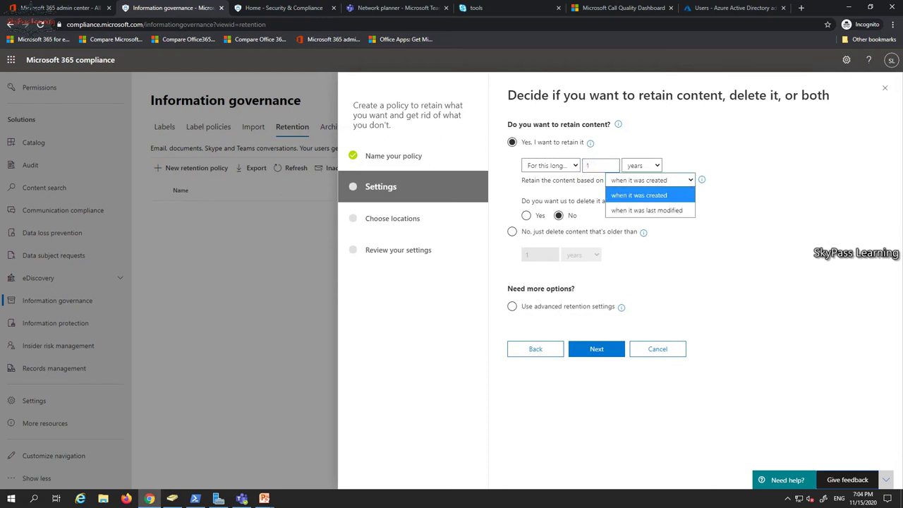
{"action": "left_click", "coordinate": [639, 195]}
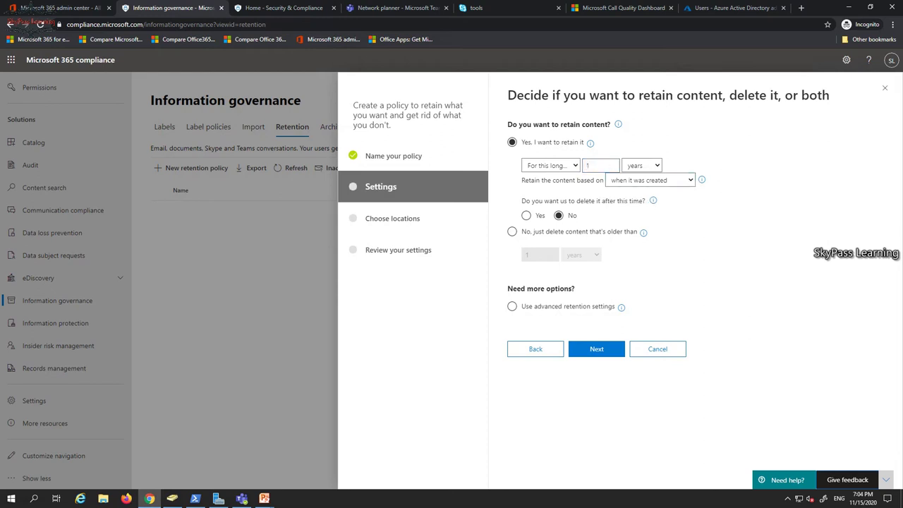
{"action": "left_click", "coordinate": [551, 166]}
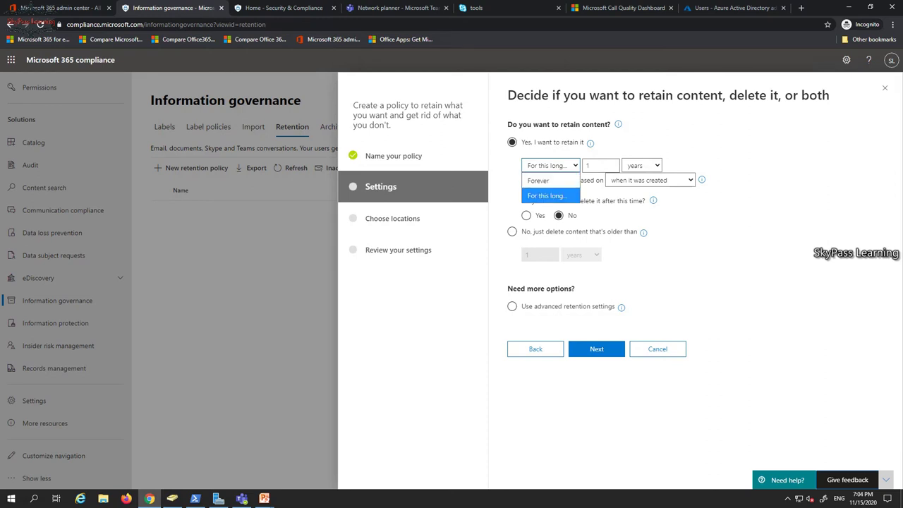
{"action": "key", "text": "Return"}
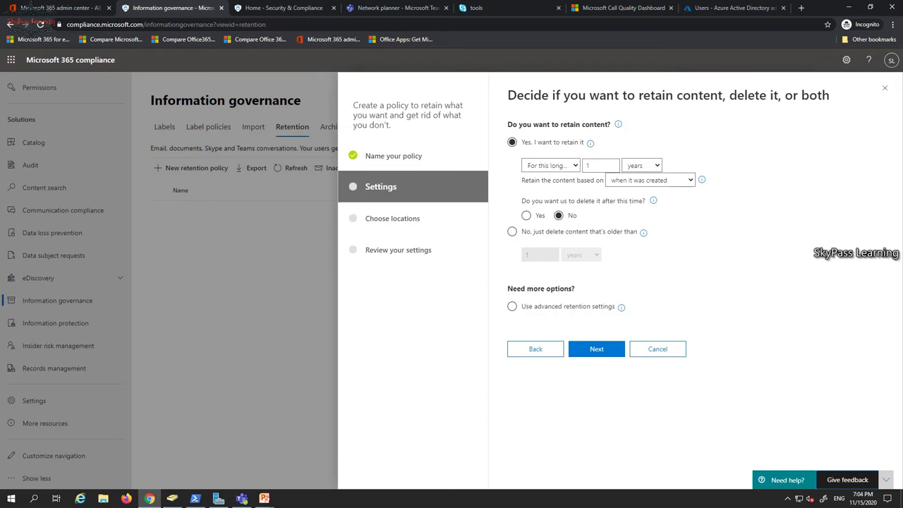
{"action": "left_click", "coordinate": [526, 216]}
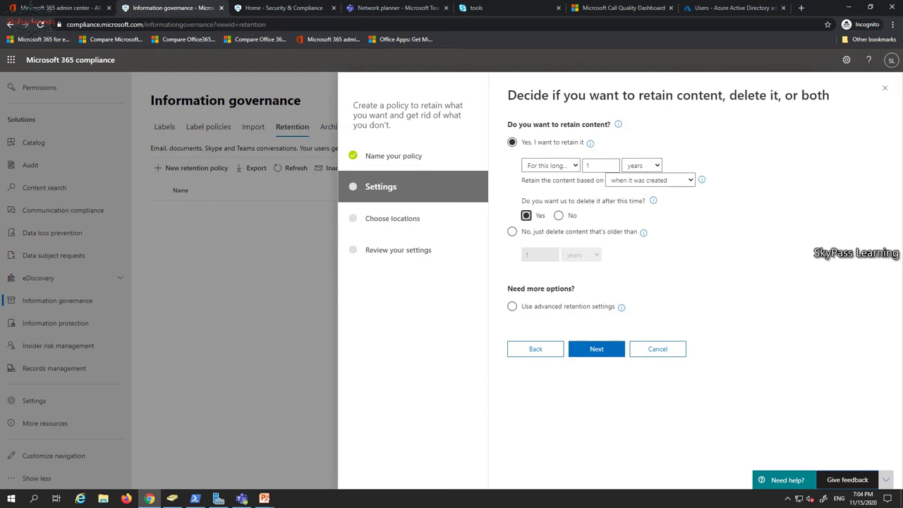
{"action": "left_click", "coordinate": [606, 349]}
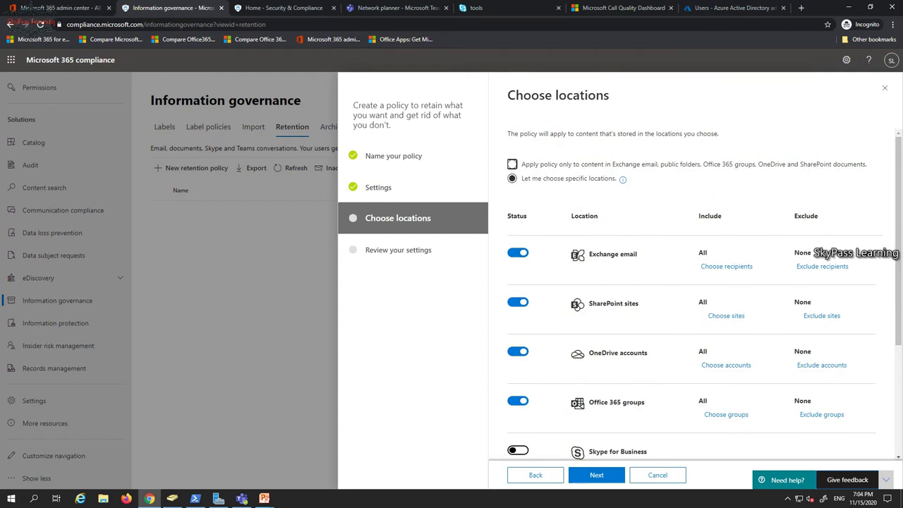
Step: Toggle the Skype for Business and Exchange public folders locations, then reset the location choices
{"action": "scroll", "coordinate": [691, 296], "scroll_direction": "down", "scroll_amount": 2}
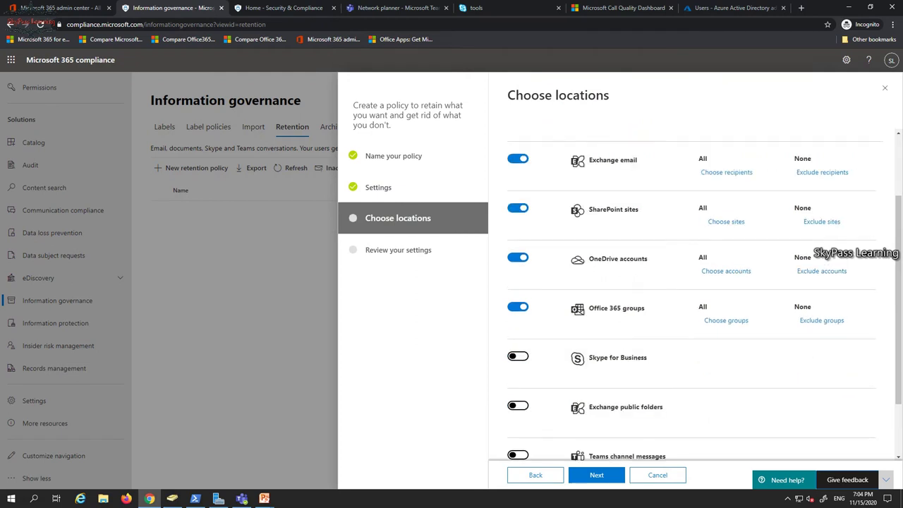
{"action": "scroll", "coordinate": [692, 296], "scroll_direction": "up", "scroll_amount": 2}
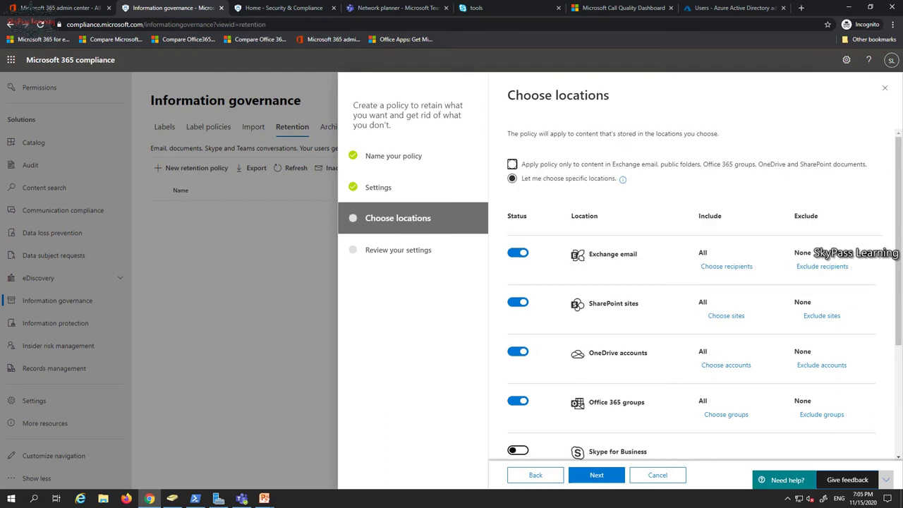
{"action": "scroll", "coordinate": [692, 296], "scroll_direction": "down", "scroll_amount": 4}
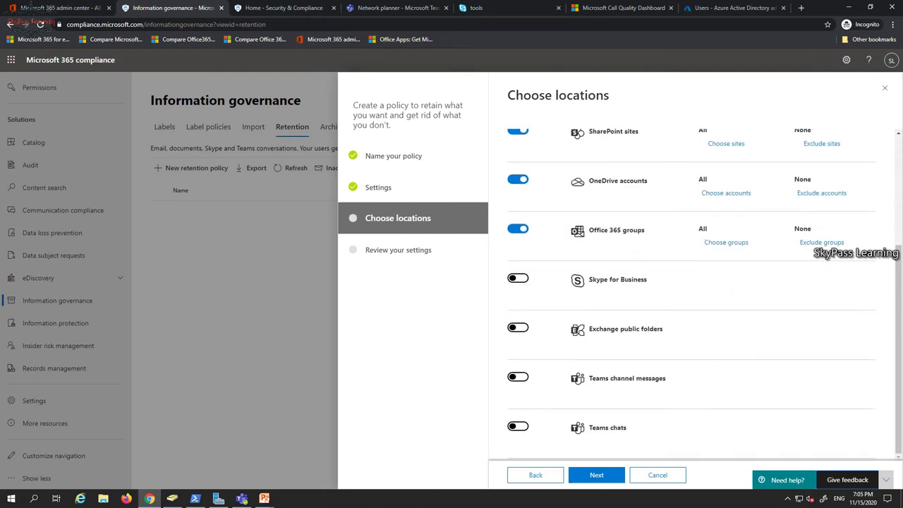
{"action": "left_click", "coordinate": [518, 278]}
{"action": "left_click", "coordinate": [517, 328]}
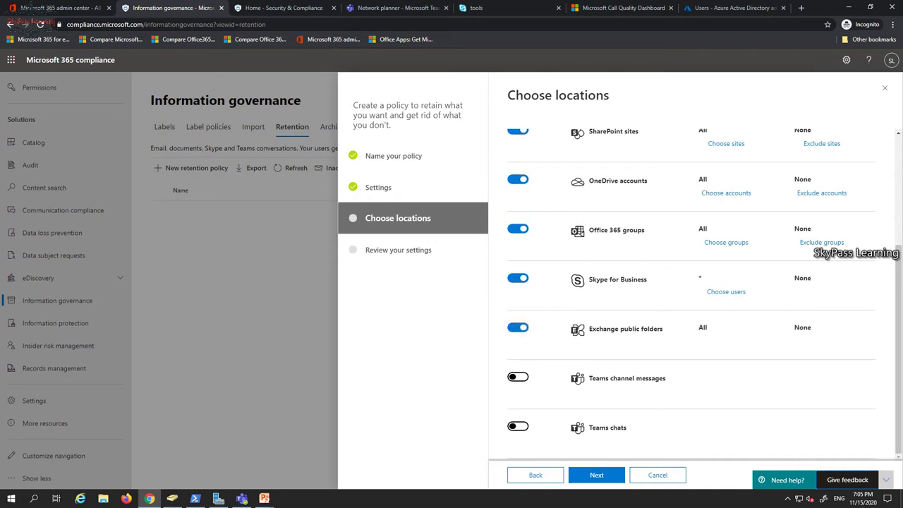
{"action": "left_click", "coordinate": [518, 377]}
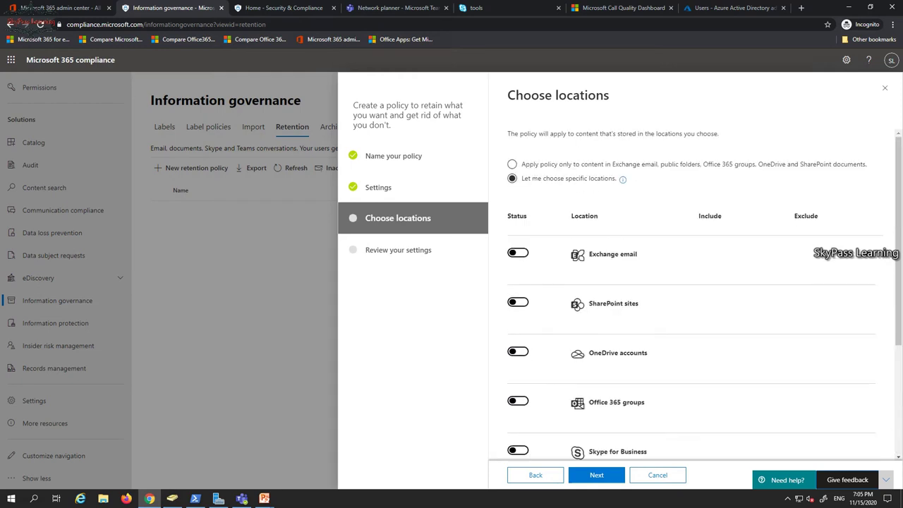
Step: Include Exchange email, SharePoint sites, OneDrive accounts and Office 365 groups, then proceed to review
{"action": "left_click", "coordinate": [518, 253]}
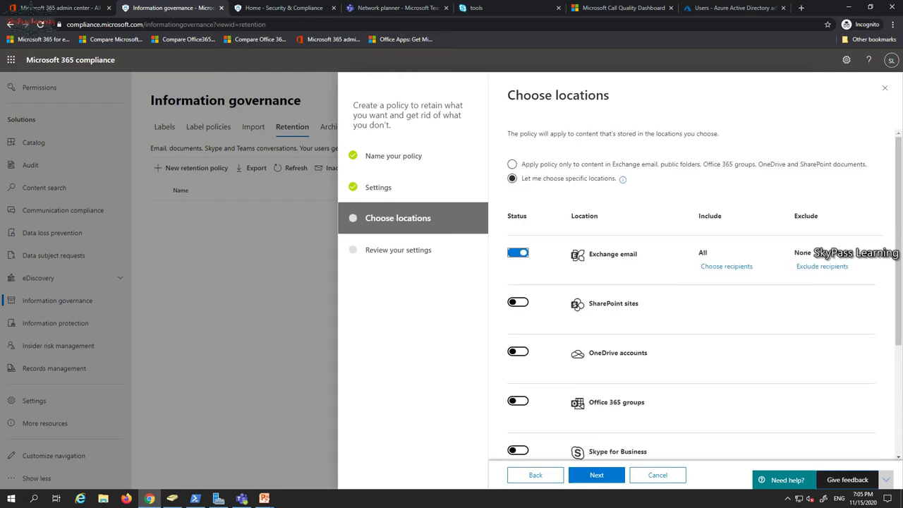
{"action": "left_click", "coordinate": [517, 302]}
{"action": "scroll", "coordinate": [692, 318], "scroll_direction": "down", "scroll_amount": 1}
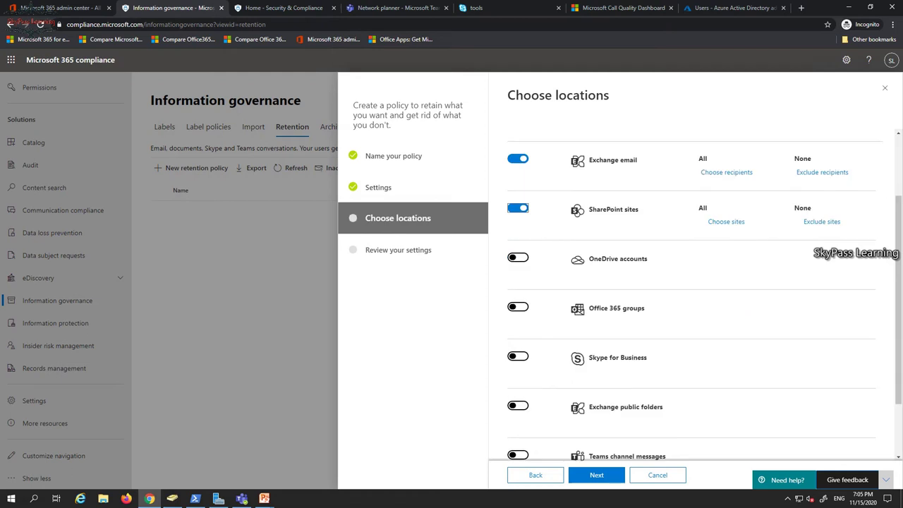
{"action": "left_click", "coordinate": [518, 257]}
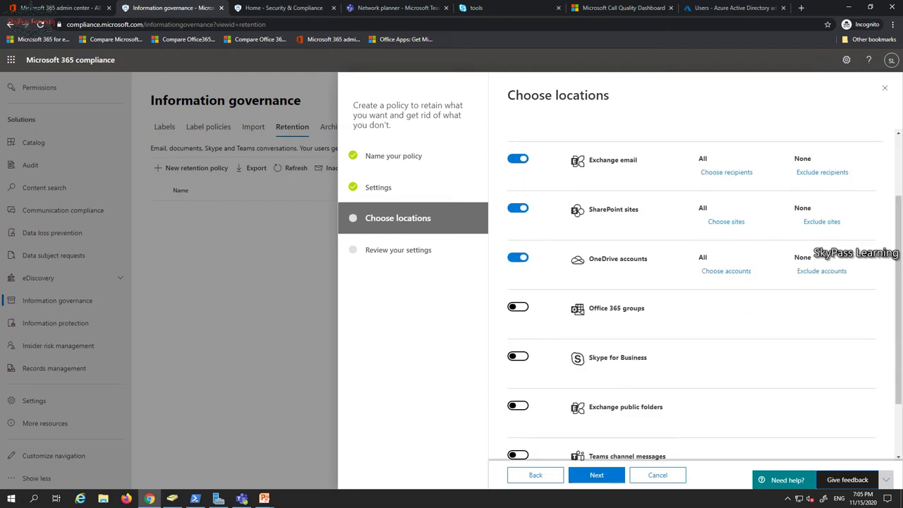
{"action": "left_click", "coordinate": [518, 306]}
{"action": "scroll", "coordinate": [692, 297], "scroll_direction": "down", "scroll_amount": 1}
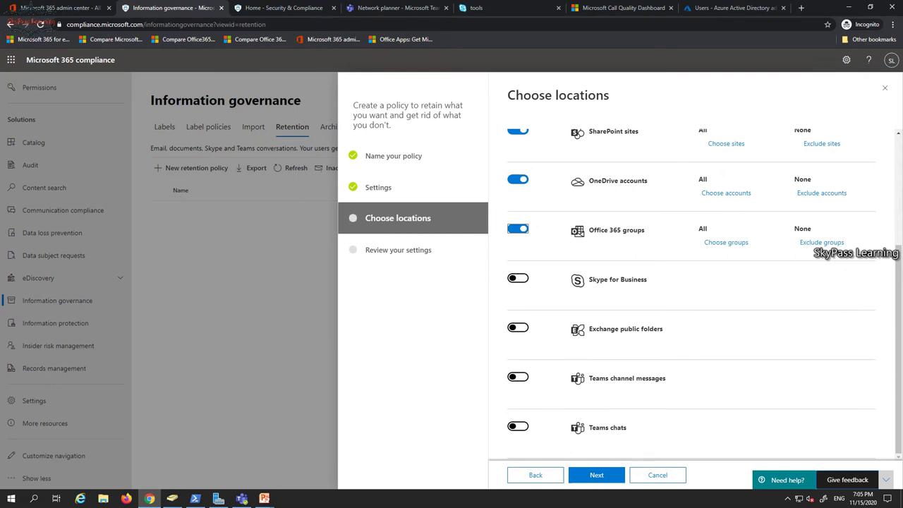
{"action": "left_click", "coordinate": [597, 475]}
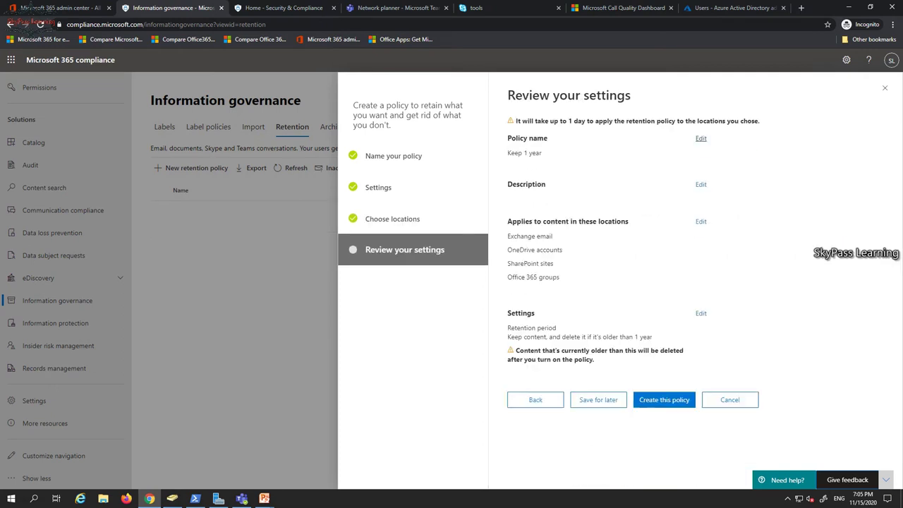
Step: Create the 'Keep 1 year' retention policy from the Review your settings page
{"action": "left_click", "coordinate": [664, 399]}
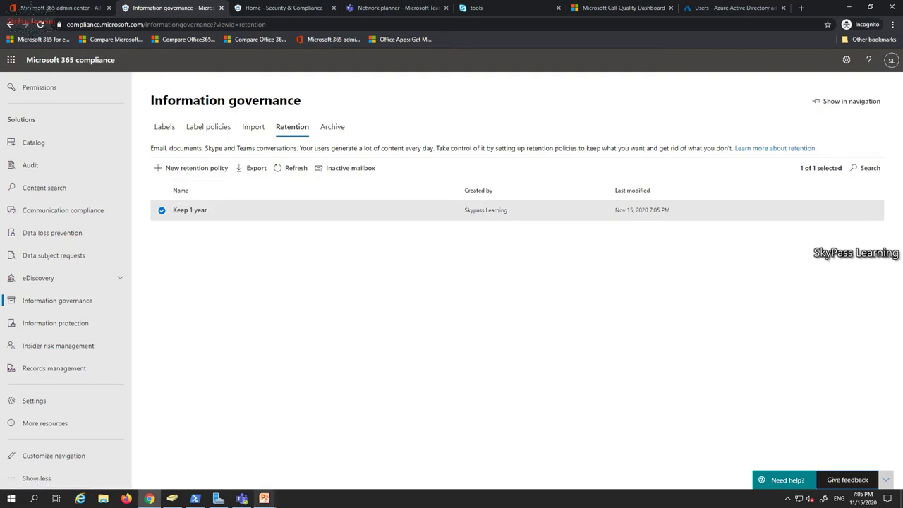
Step: Return to the Part5 deck and advance three slides to 'Configuring audit reports'
{"action": "mouse_move", "coordinate": [264, 499]}
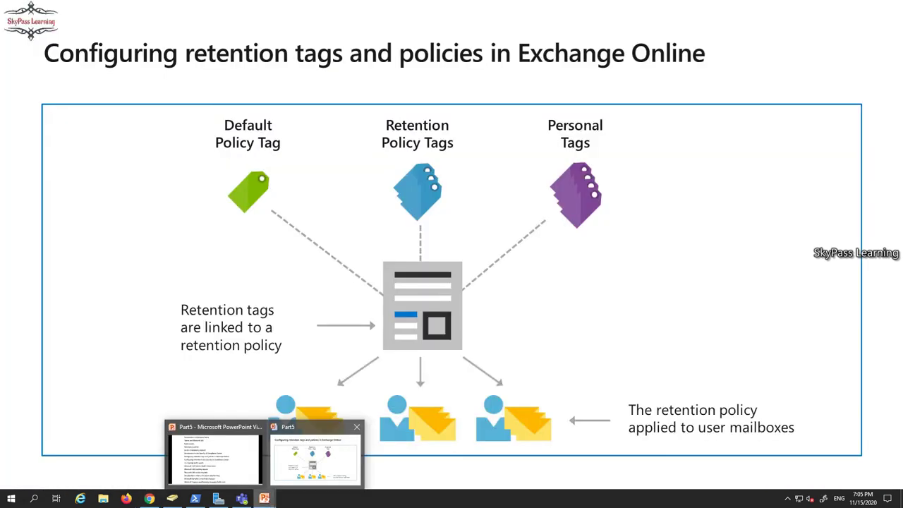
{"action": "left_click", "coordinate": [316, 455]}
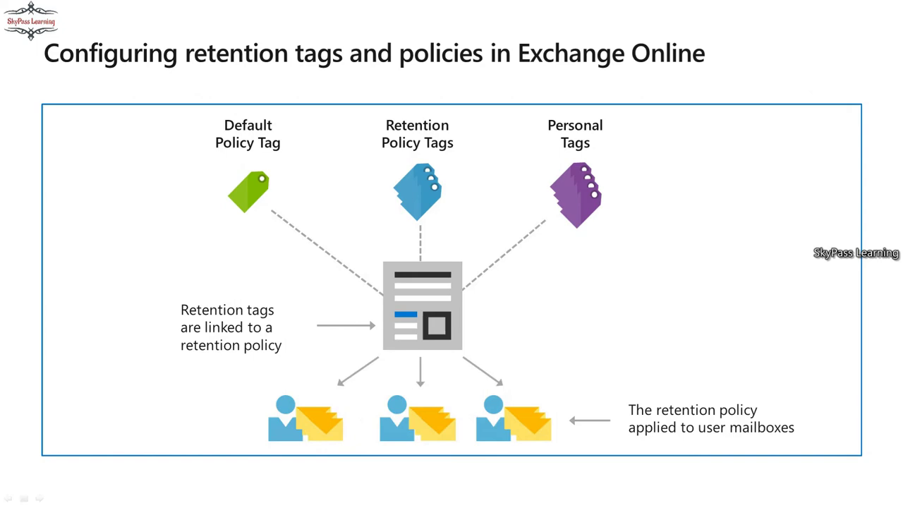
{"action": "key", "text": "Right"}
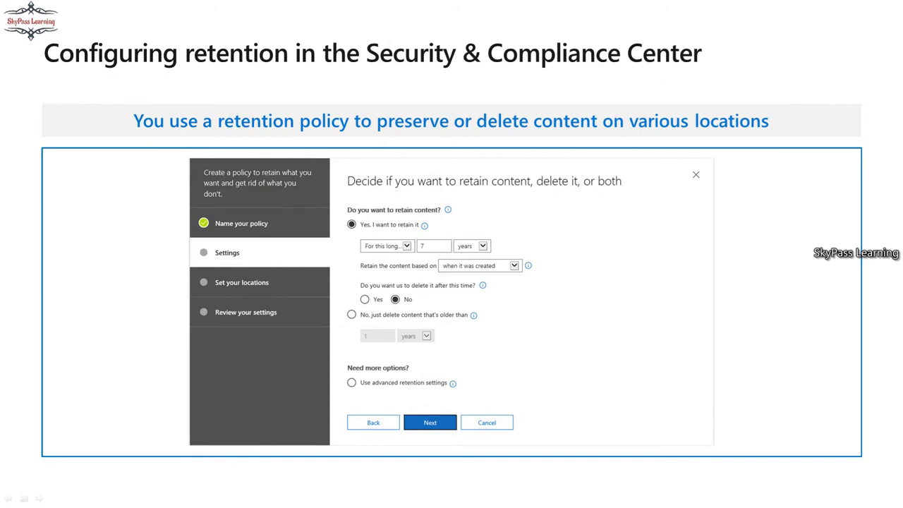
{"action": "key", "text": "Right"}
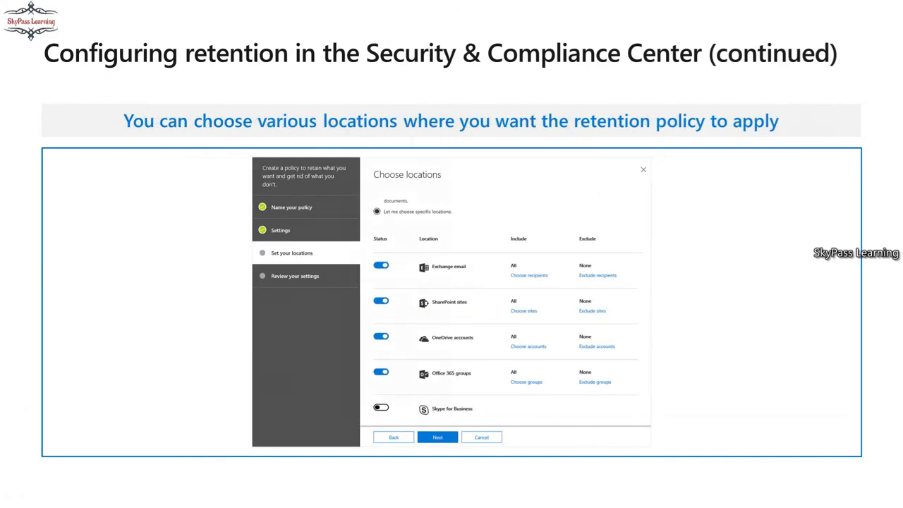
{"action": "key", "text": "Right"}
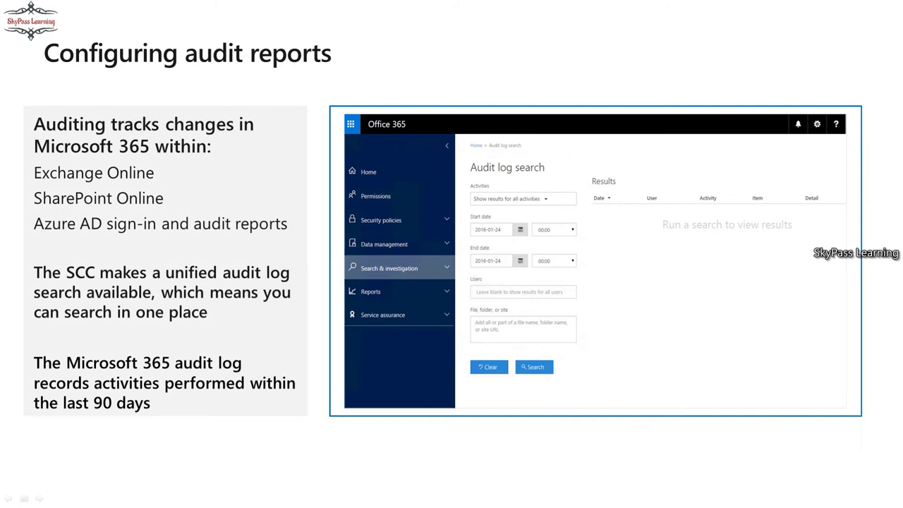
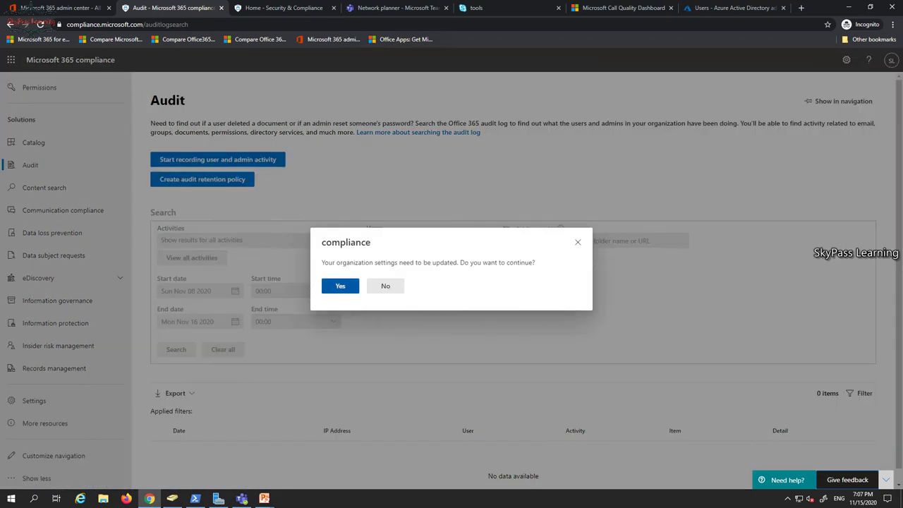
Step: Start recording user and admin activity, then run an audit search covering Nov 08–16 2020
{"action": "left_click", "coordinate": [340, 285]}
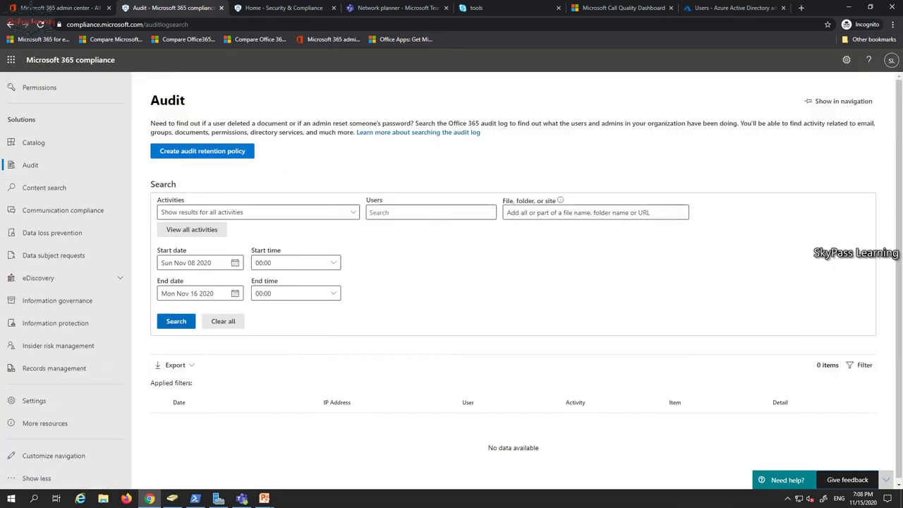
{"action": "left_click", "coordinate": [175, 321]}
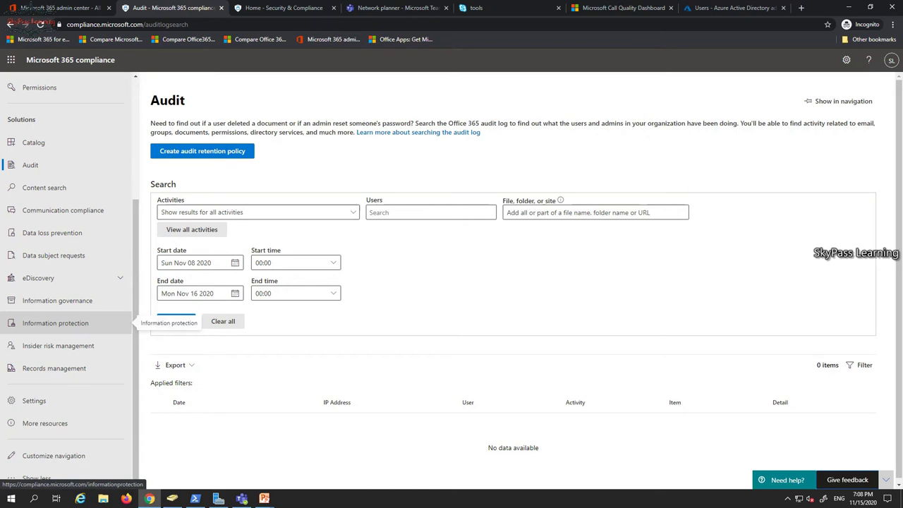
Step: Check the audit Export options without exporting, then show the Part5 'Configuring audit reports' slide
{"action": "left_click", "coordinate": [175, 365]}
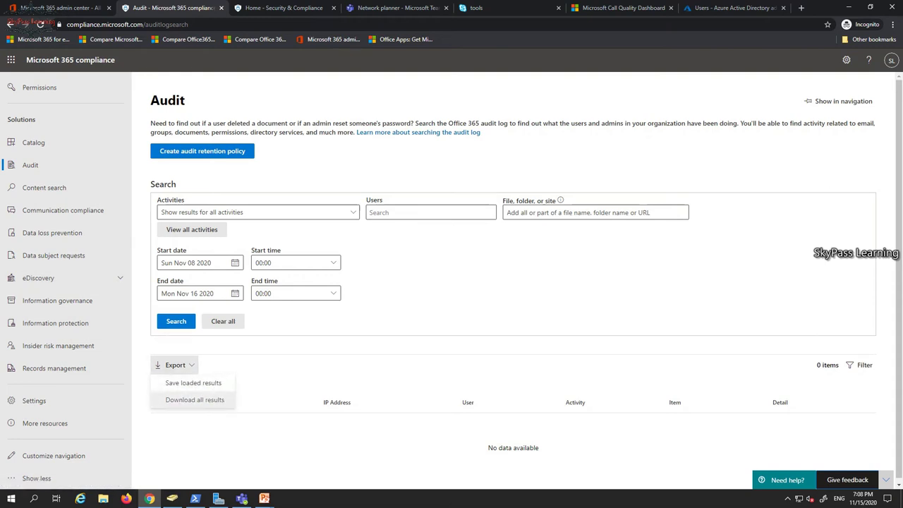
{"action": "left_click", "coordinate": [193, 382]}
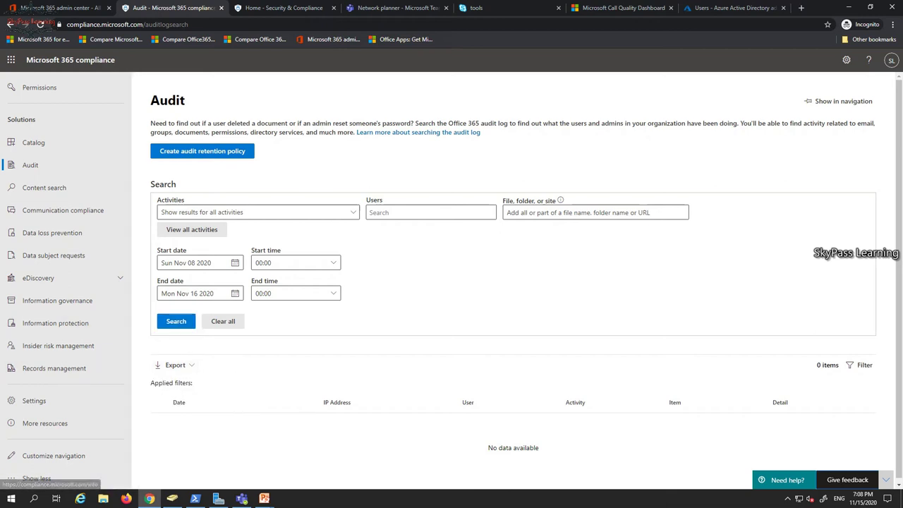
{"action": "mouse_move", "coordinate": [264, 498]}
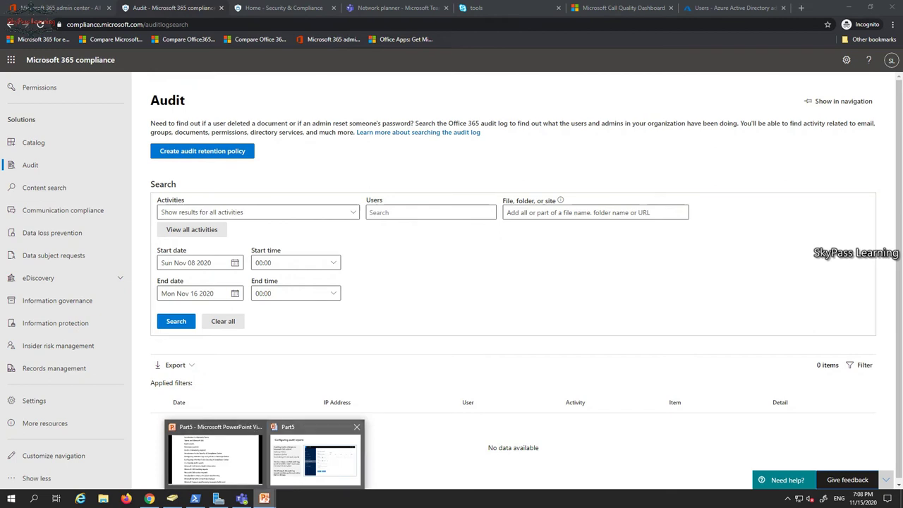
{"action": "left_click", "coordinate": [316, 457]}
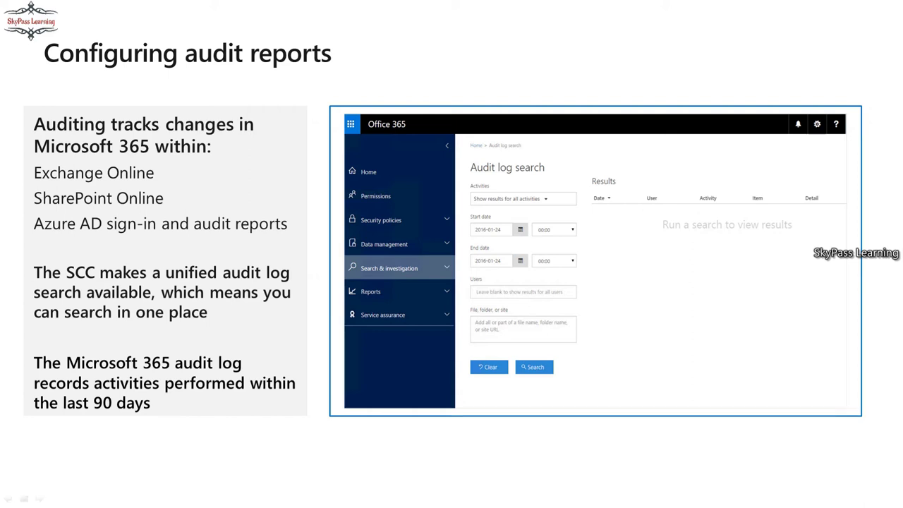
Step: Flip between the Service Health and Configuring audit reports slides and the compliance Audit page
{"action": "key", "text": "Right"}
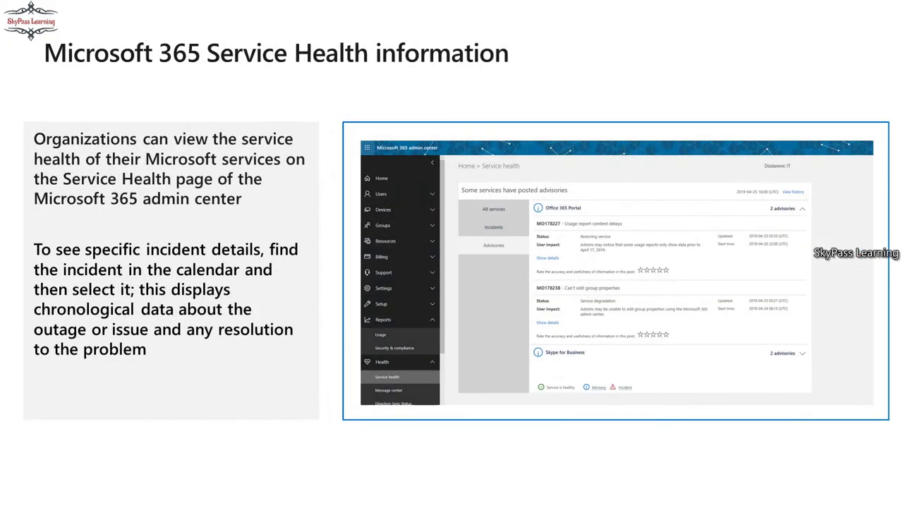
{"action": "key", "text": "Left"}
{"action": "key", "text": "alt+Tab"}
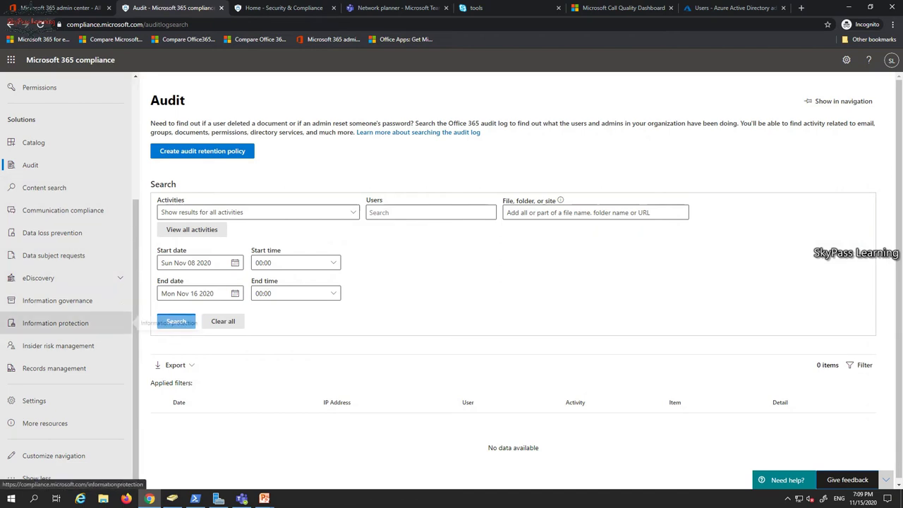
{"action": "key", "text": "alt+Tab"}
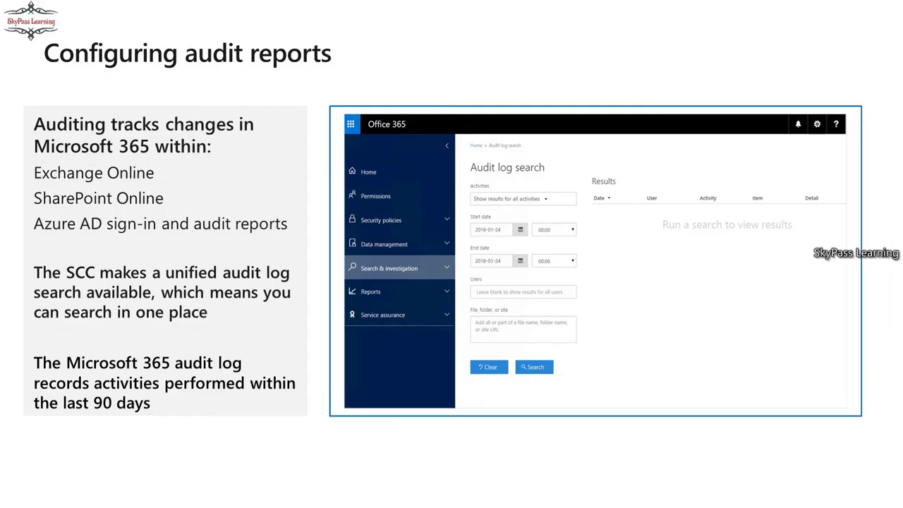
Step: Present the Service Health information slide, then bring up the admin center's All admin centers page
{"action": "key", "text": "Right"}
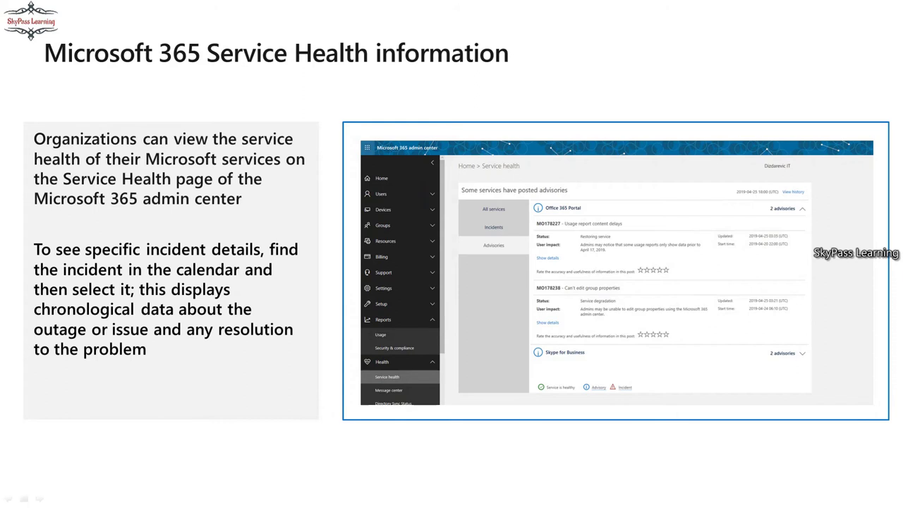
{"action": "key", "text": "alt+Tab"}
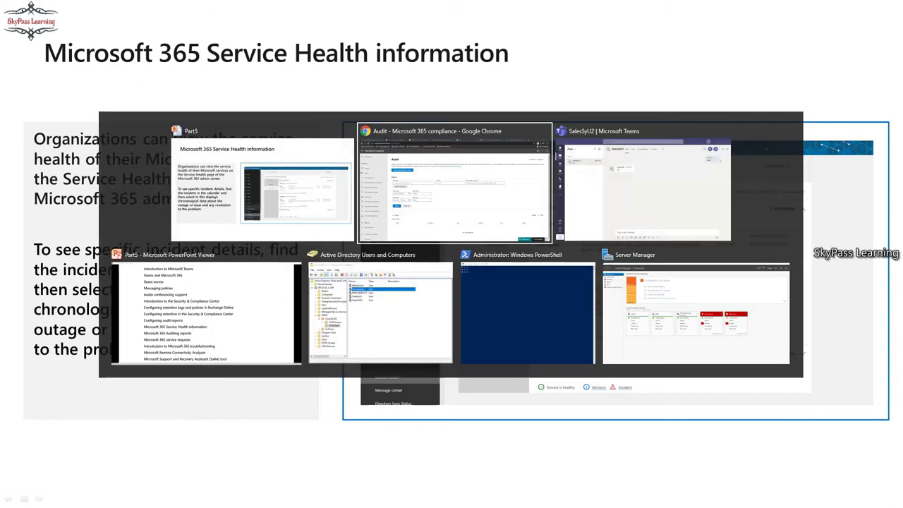
{"action": "key", "text": "ctrl+1"}
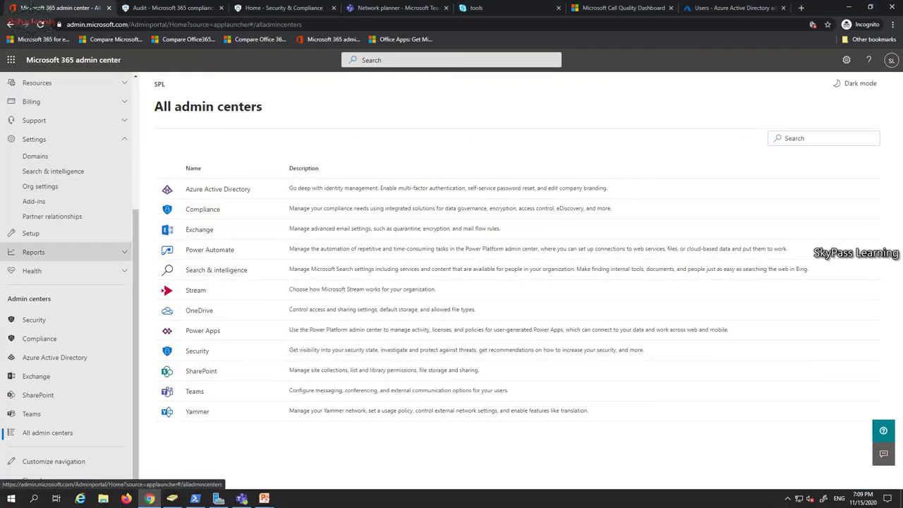
Step: Open the Service health page from the Health section of the admin center navigation
{"action": "scroll", "coordinate": [64, 282], "scroll_direction": "up", "scroll_amount": 2}
{"action": "left_click", "coordinate": [32, 318]}
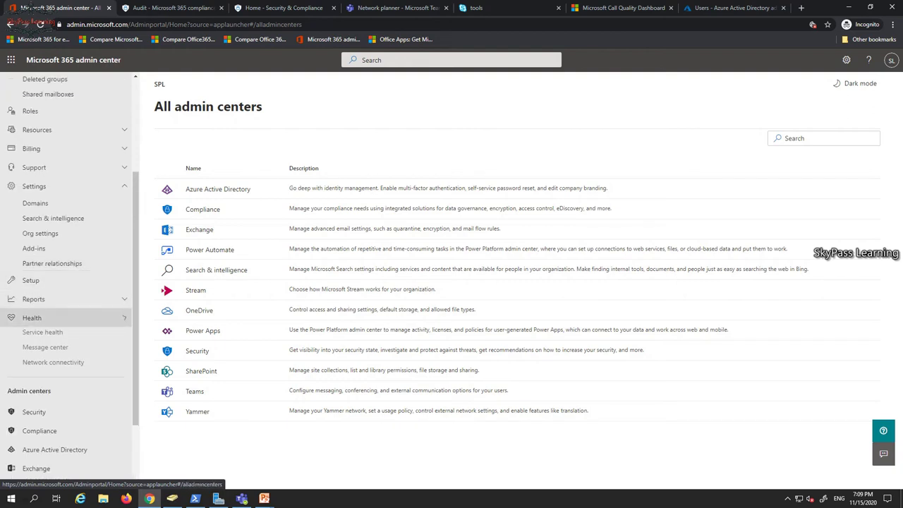
{"action": "left_click", "coordinate": [43, 335]}
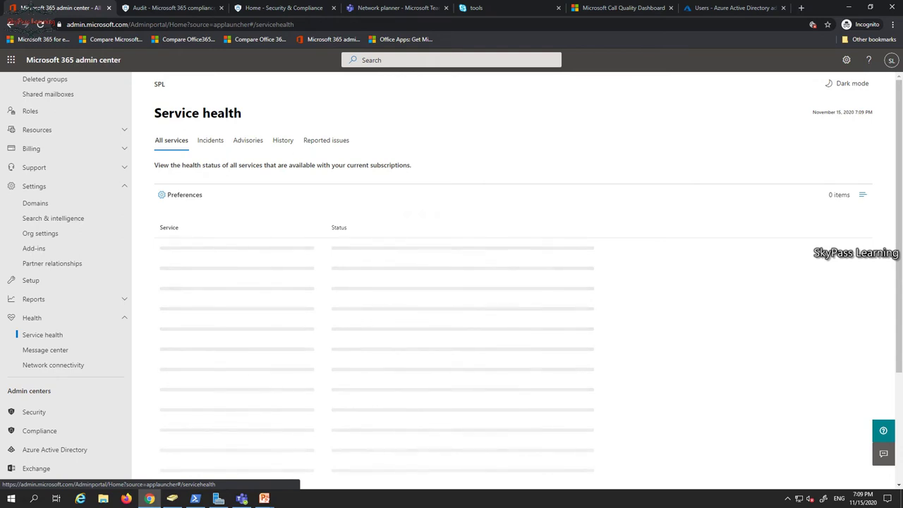
{"action": "scroll", "coordinate": [494, 282], "scroll_direction": "down", "scroll_amount": 5}
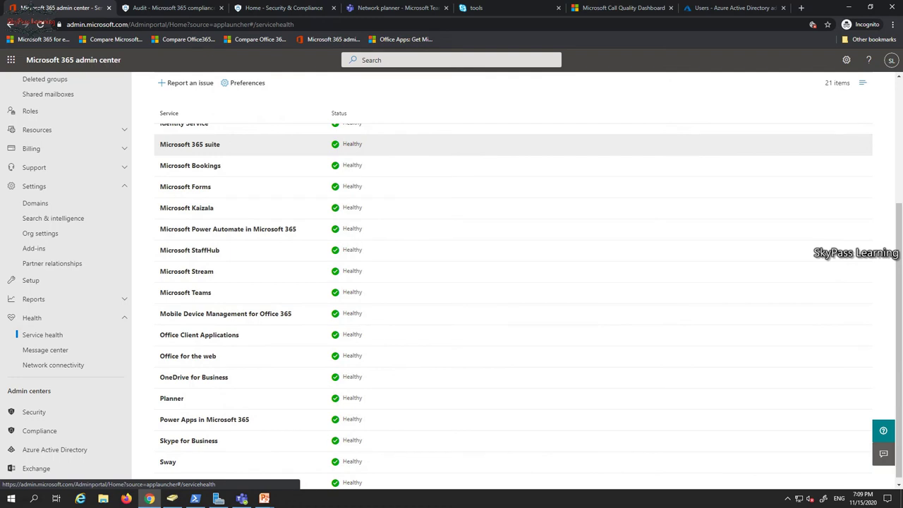
{"action": "scroll", "coordinate": [494, 290], "scroll_direction": "up", "scroll_amount": 3}
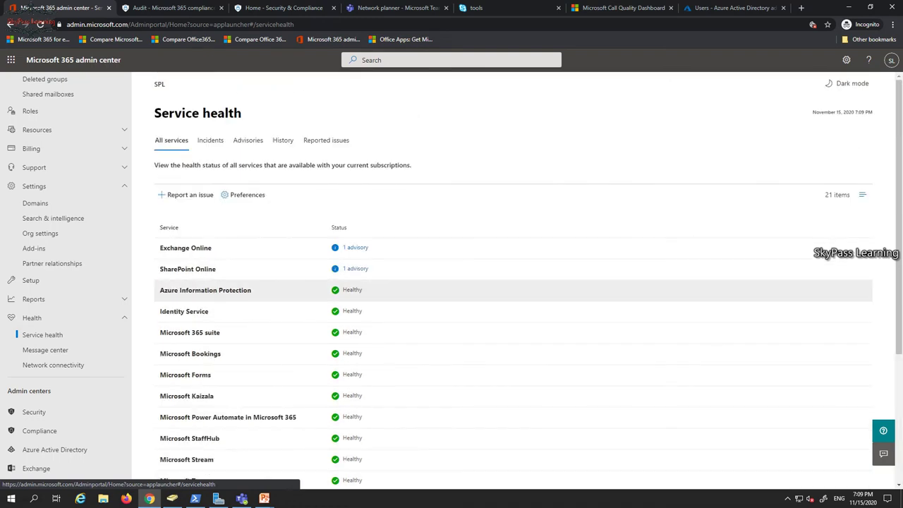
Step: Review the incidents, advisories, history and Reported issues tabs, then start a new issue report
{"action": "left_click", "coordinate": [210, 140]}
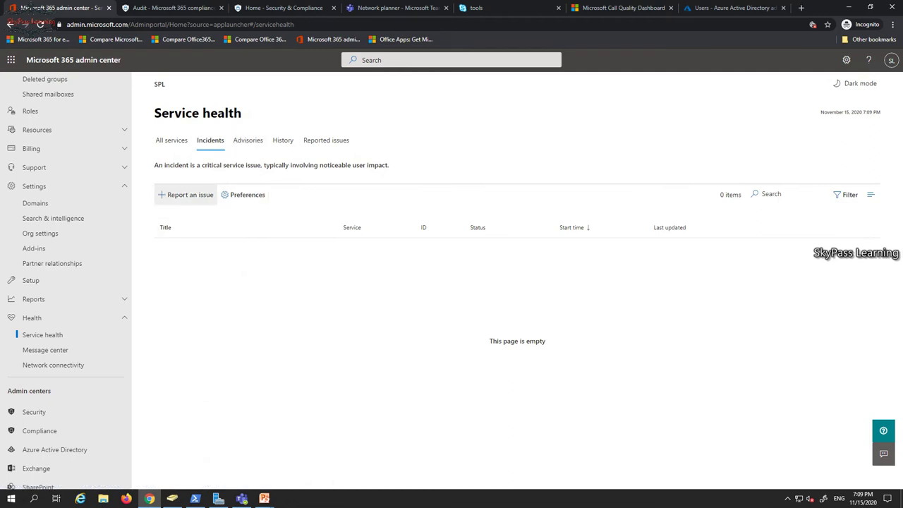
{"action": "left_click", "coordinate": [248, 140]}
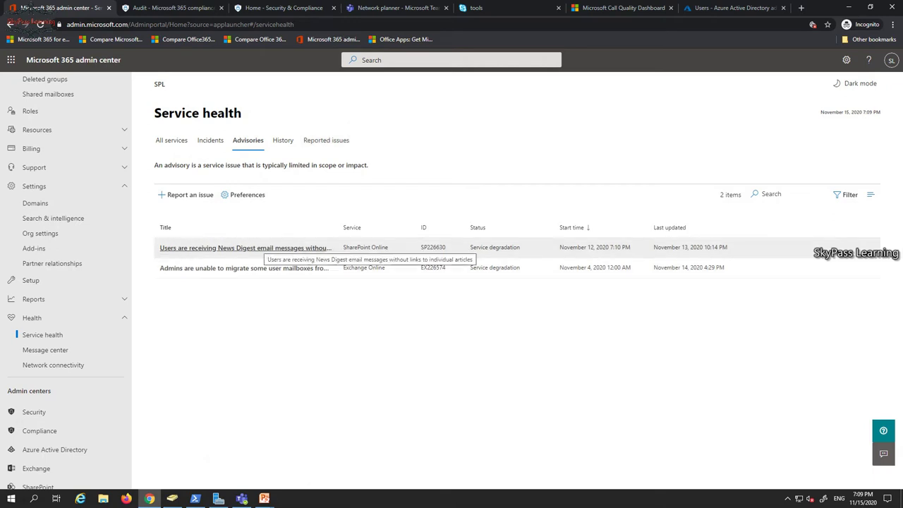
{"action": "left_click", "coordinate": [283, 140]}
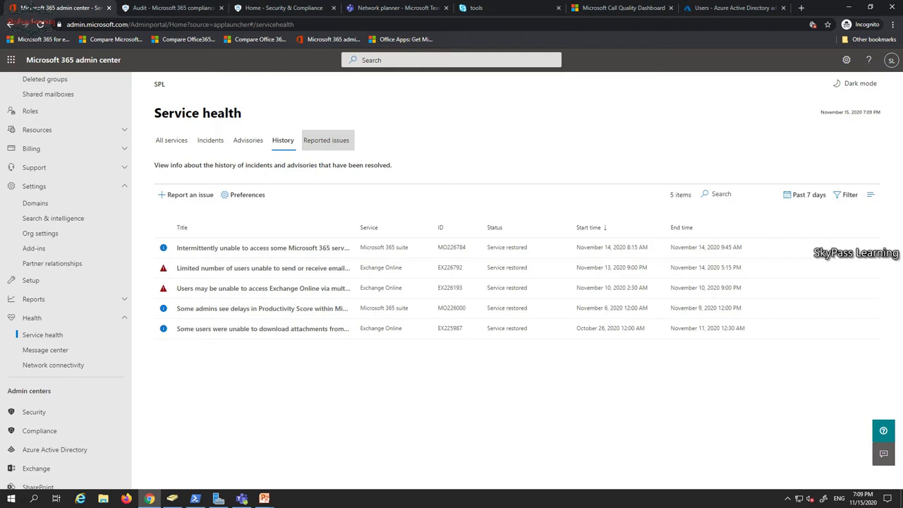
{"action": "left_click", "coordinate": [326, 140]}
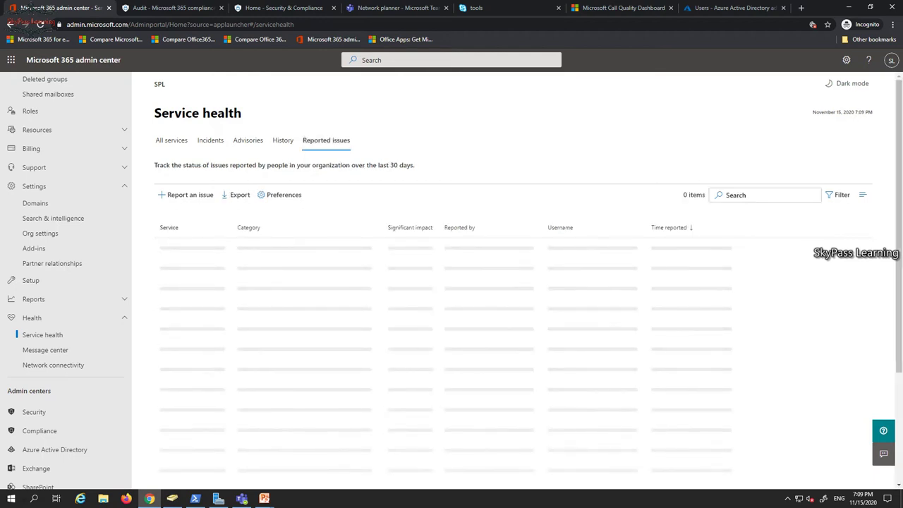
{"action": "left_click", "coordinate": [186, 195]}
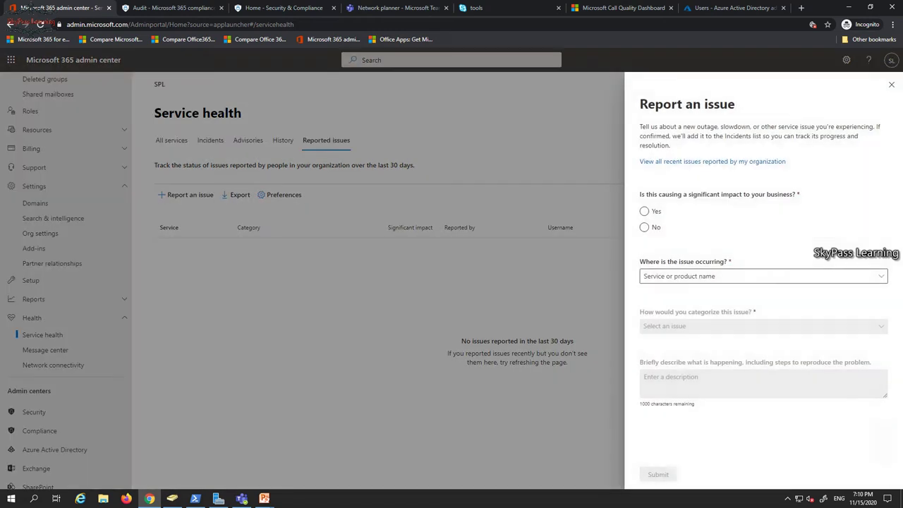
Step: Browse the 'Where is the issue occurring?' service list without choosing a service
{"action": "left_click", "coordinate": [762, 276]}
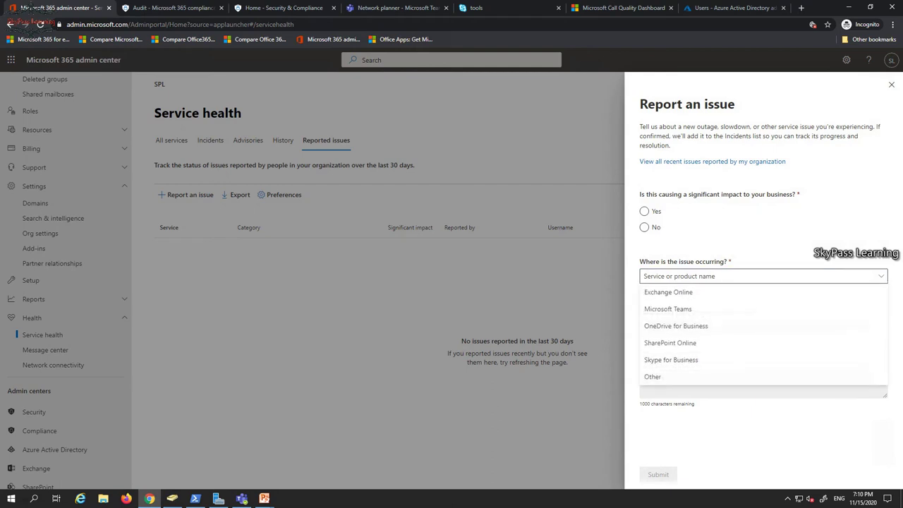
{"action": "key", "text": "Up"}
{"action": "key", "text": "Down"}
{"action": "key", "text": "Up"}
{"action": "key", "text": "Down"}
{"action": "key", "text": "Escape"}
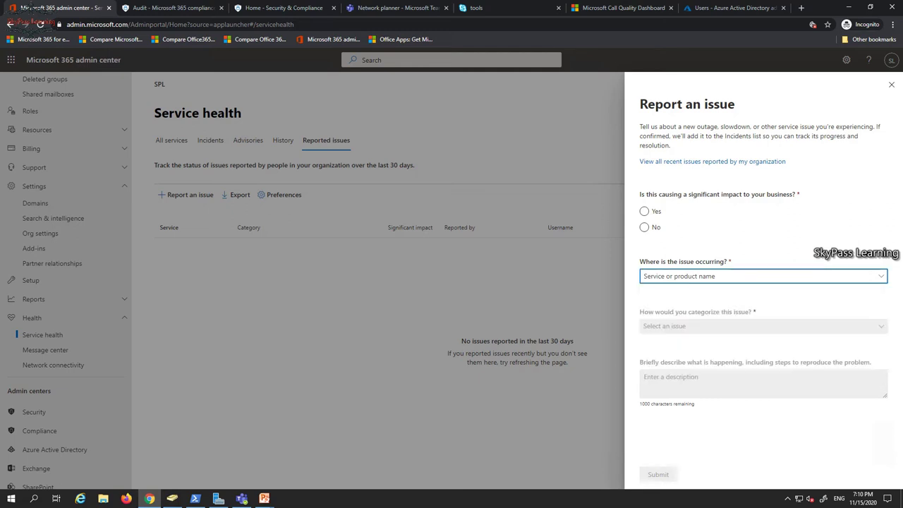
Step: Return to the full-screen slide show and advance to the Microsoft 365 Auditing reports slide
{"action": "left_click", "coordinate": [264, 498]}
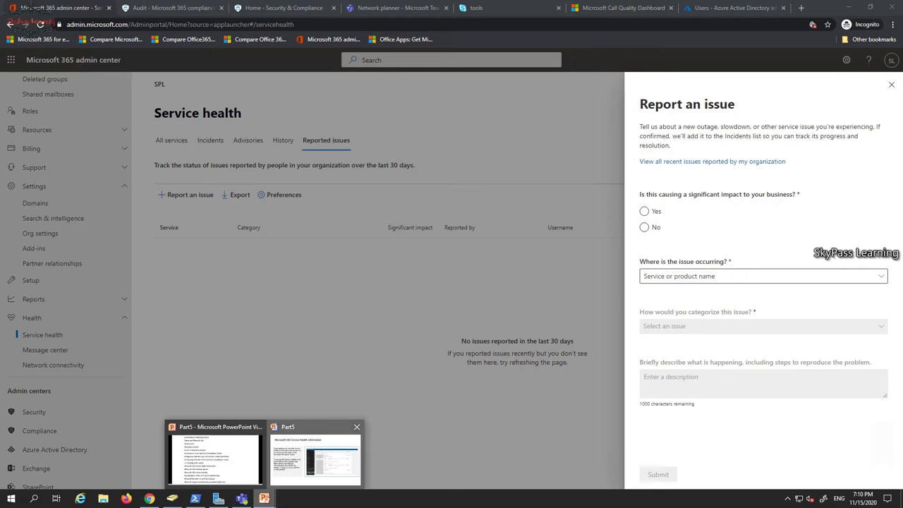
{"action": "left_click", "coordinate": [315, 457]}
{"action": "key", "text": "Right"}
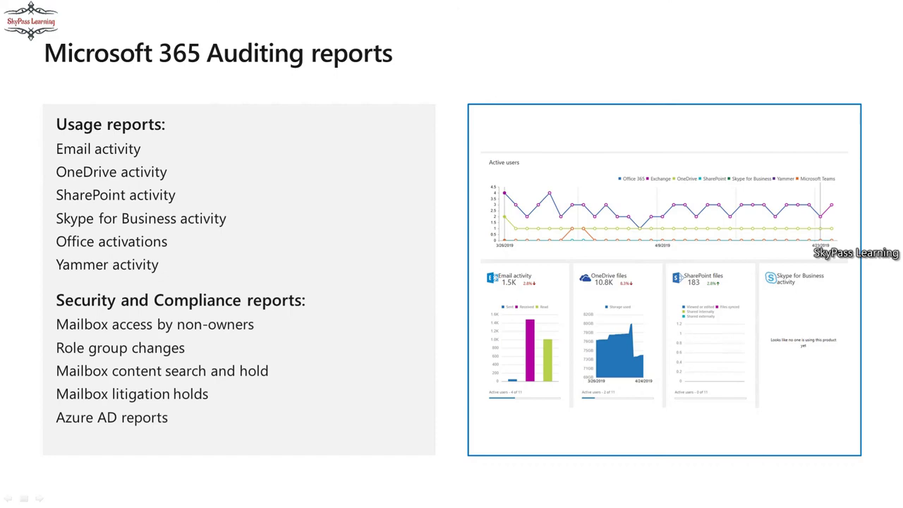
Step: Advance past the Auditing reports slide and switch to the compliance center's Audit tab in Chrome
{"action": "key", "text": "Right"}
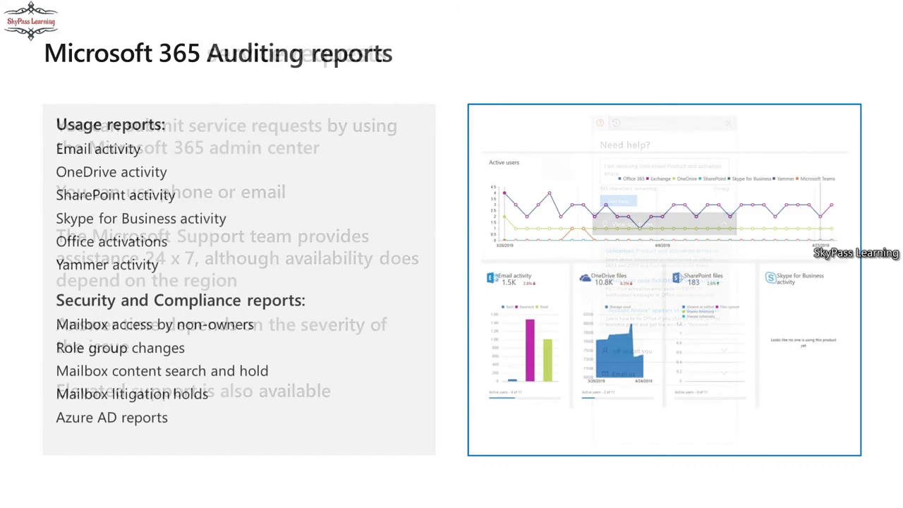
{"action": "key", "text": "alt+Tab"}
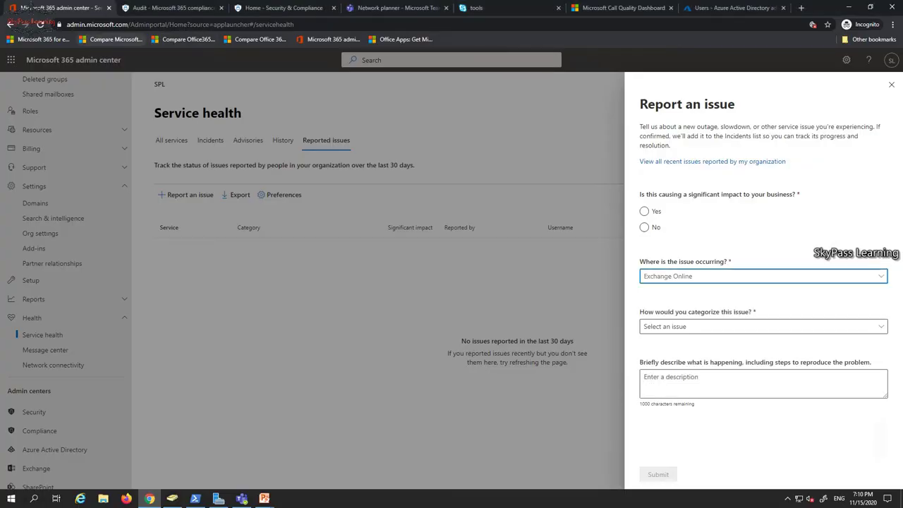
{"action": "key", "text": "ctrl+Tab"}
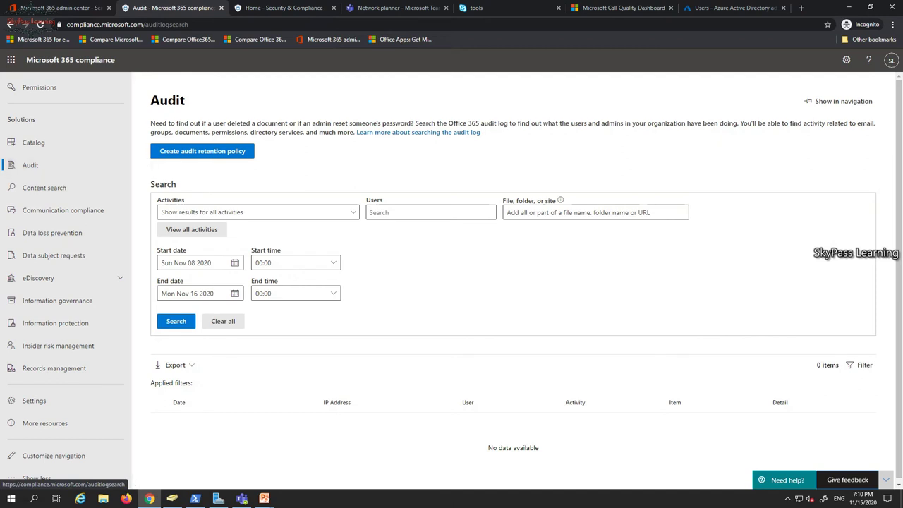
Step: Open the Create audit retention policy form and cancel it without saving
{"action": "left_click", "coordinate": [203, 151]}
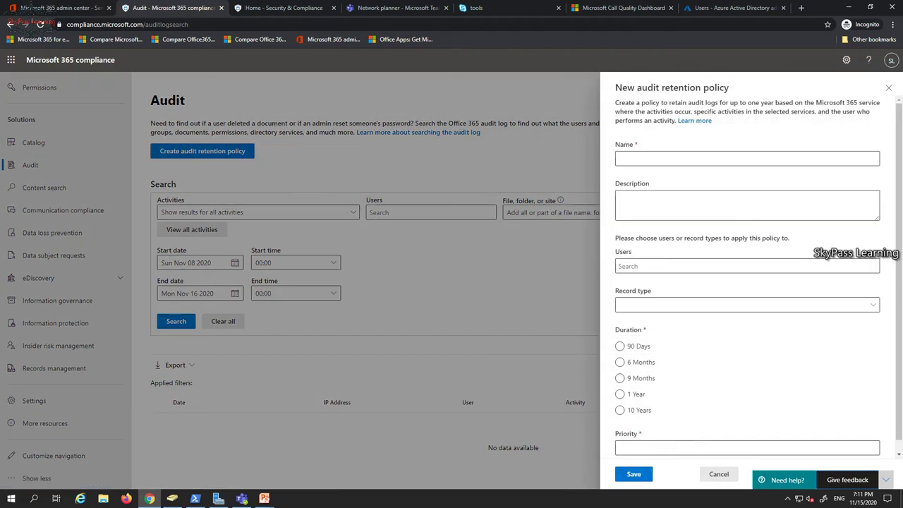
{"action": "left_click", "coordinate": [719, 474]}
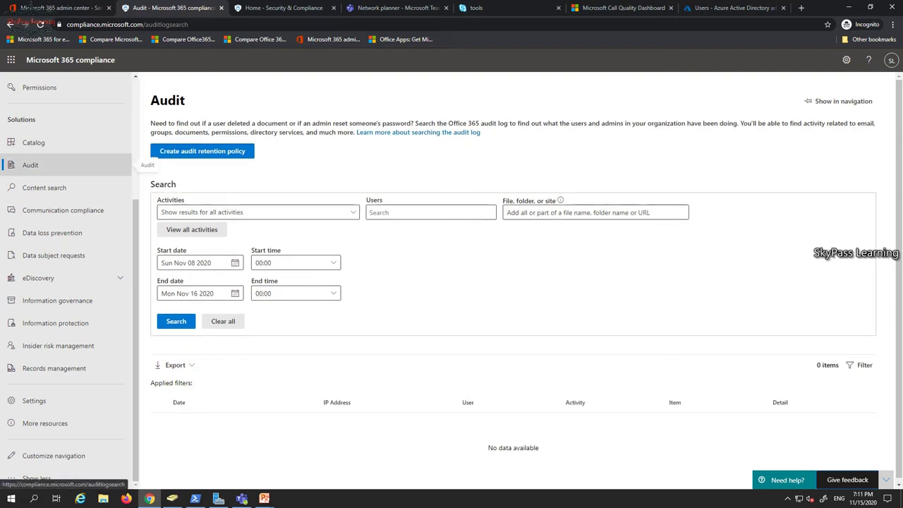
{"action": "mouse_move", "coordinate": [264, 498]}
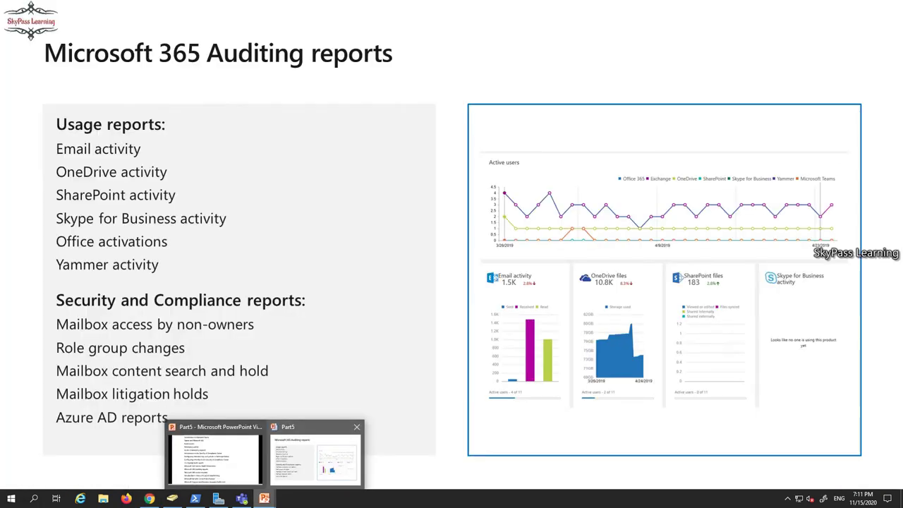
Step: Briefly return to the slide show, then switch to the admin center's Report an issue form
{"action": "left_click", "coordinate": [314, 455]}
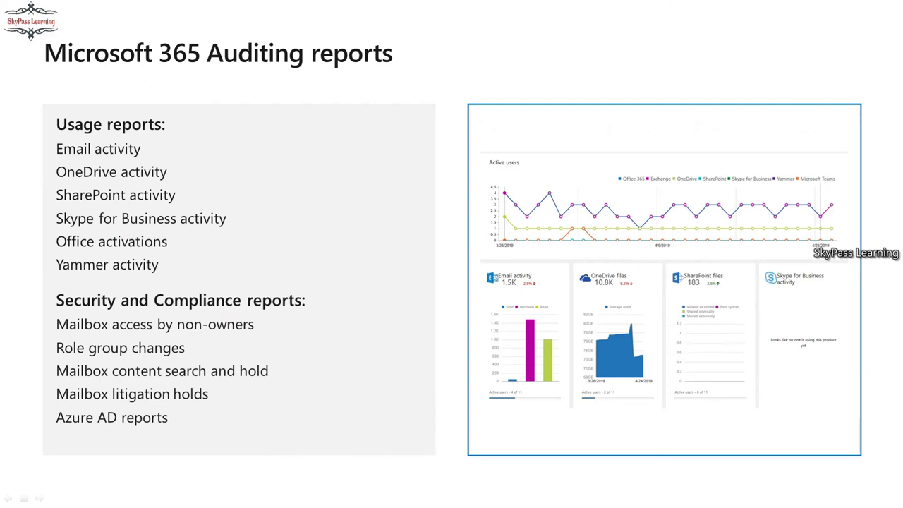
{"action": "key", "text": "alt+Tab"}
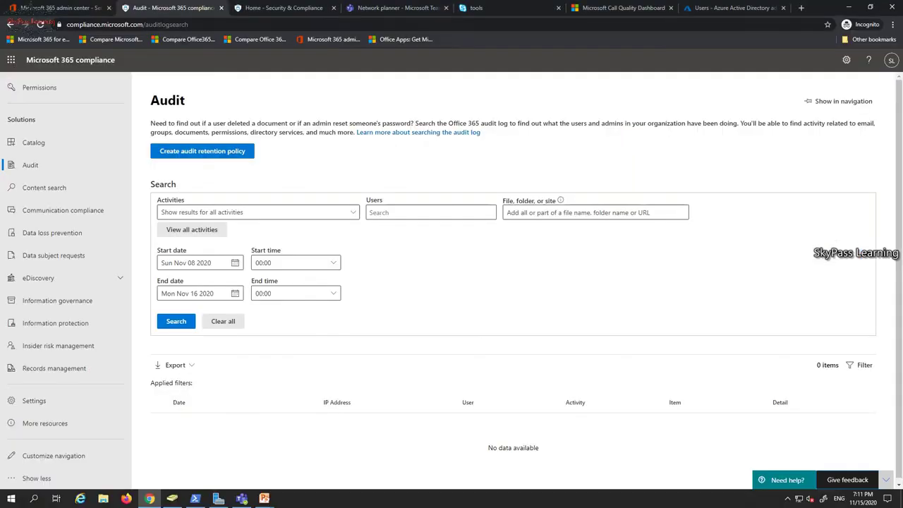
{"action": "left_click", "coordinate": [32, 8]}
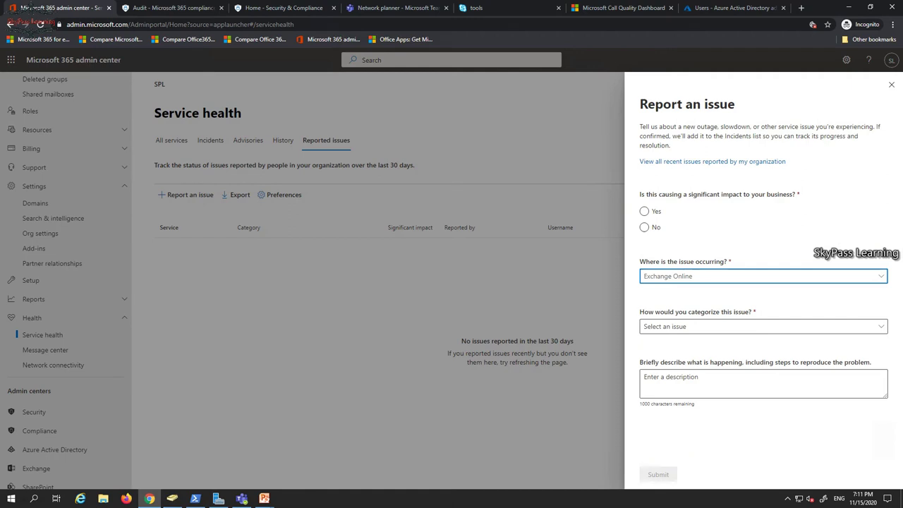
Step: Close the Report an issue panel, look over the admin center Home dashboard, then switch to the Audit tab
{"action": "left_click", "coordinate": [891, 84]}
{"action": "scroll", "coordinate": [42, 205], "scroll_direction": "up", "scroll_amount": 3}
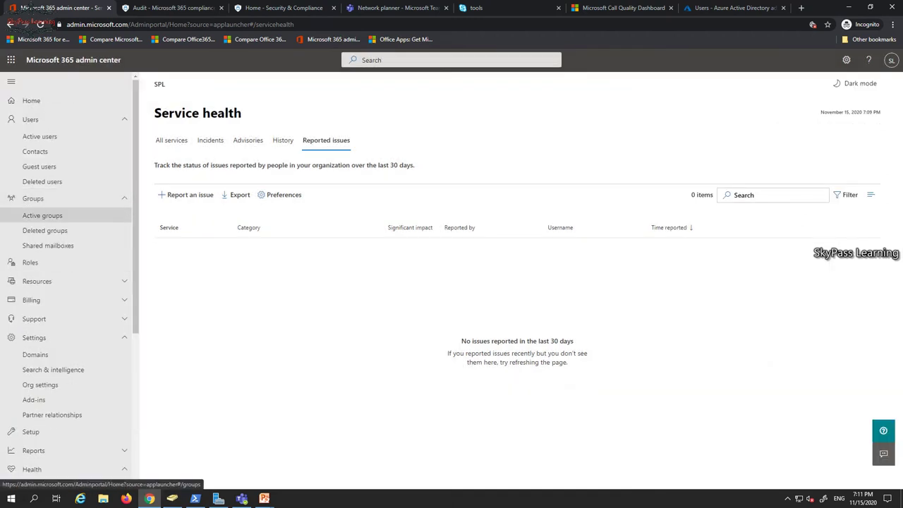
{"action": "left_click", "coordinate": [31, 100]}
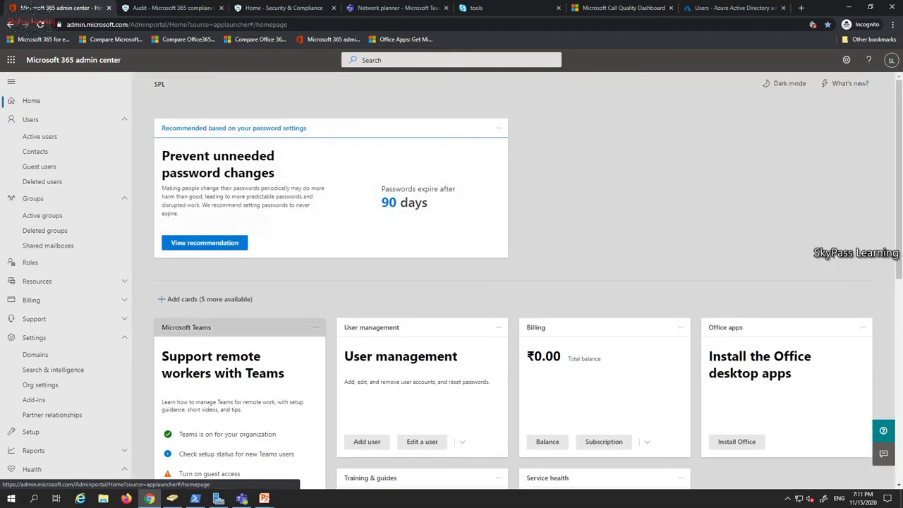
{"action": "scroll", "coordinate": [240, 332], "scroll_direction": "down", "scroll_amount": 2}
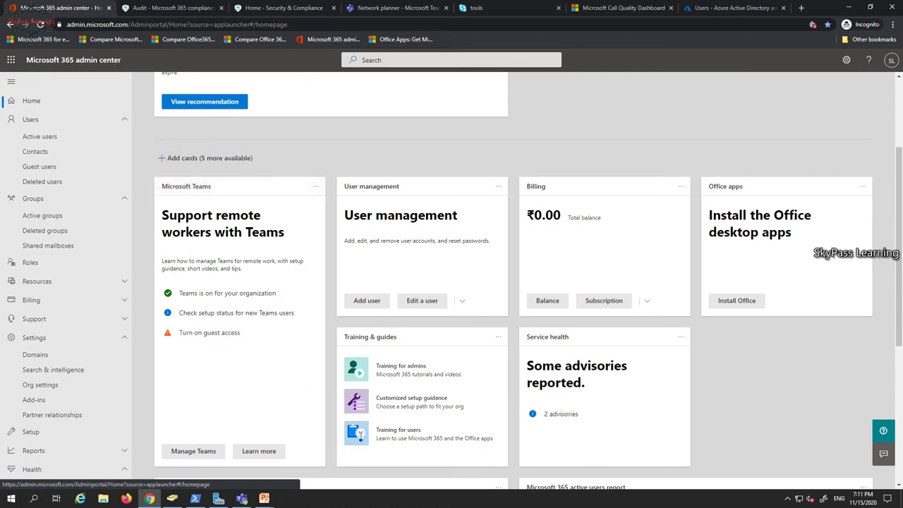
{"action": "scroll", "coordinate": [240, 452], "scroll_direction": "up", "scroll_amount": 2}
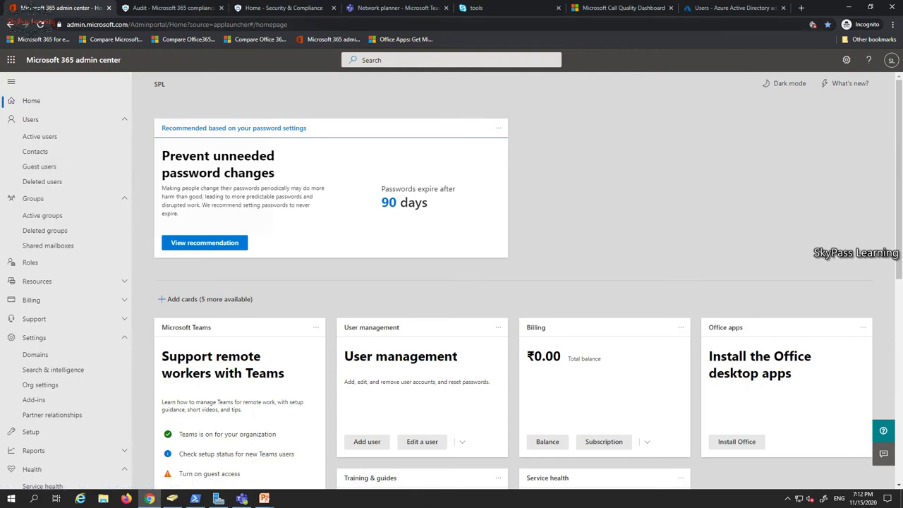
{"action": "key", "text": "ctrl+Tab"}
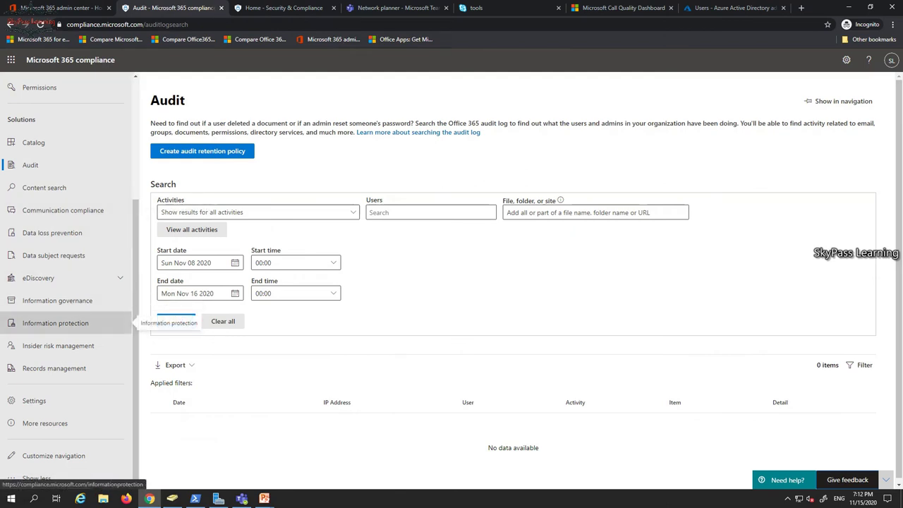
Step: Glance at Information protection's empty Labels list, then go to Records management
{"action": "left_click", "coordinate": [85, 323]}
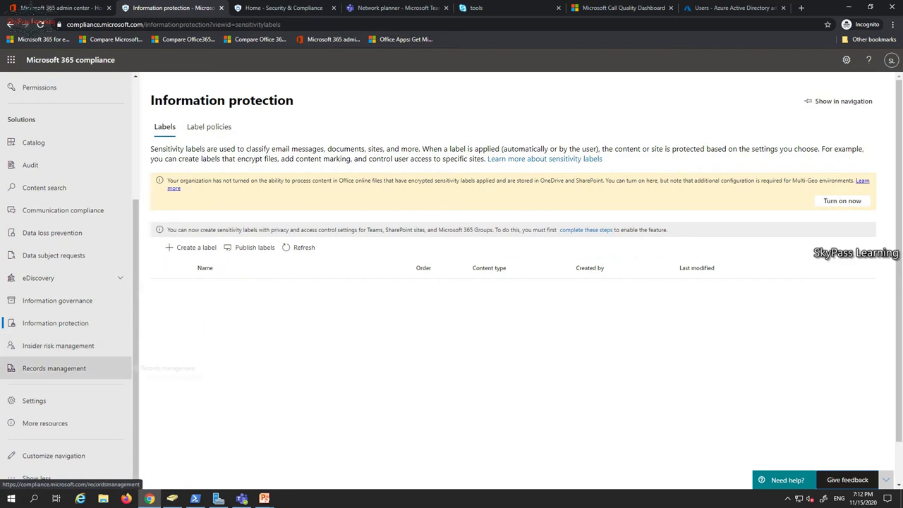
{"action": "left_click", "coordinate": [54, 368]}
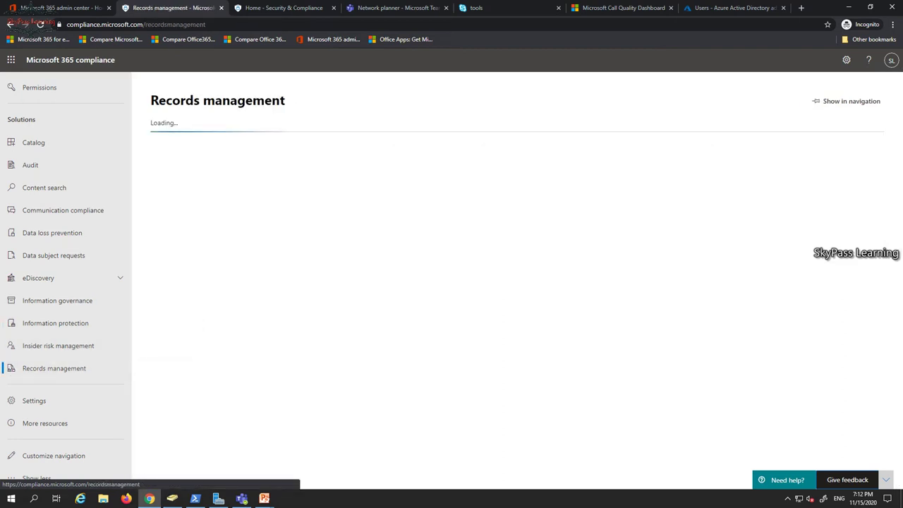
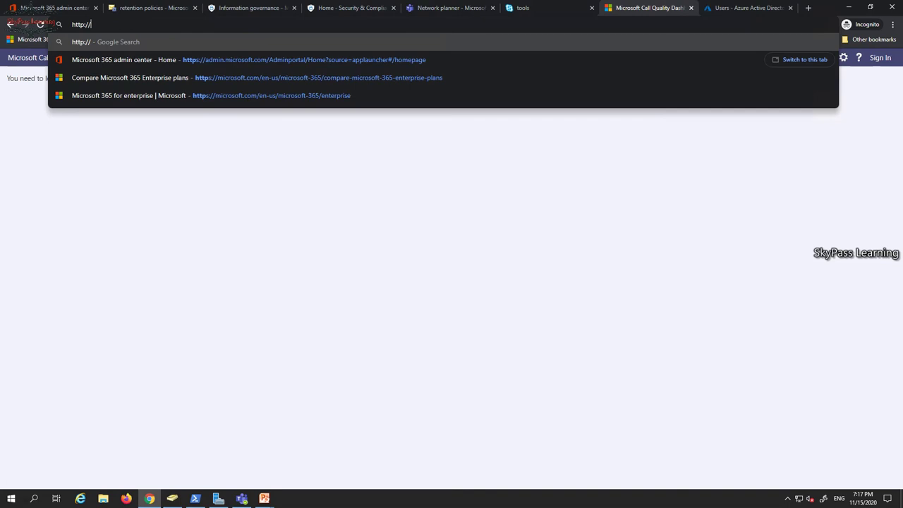
Step: Load testconnectivity.microsoft.com in Chrome to reach the Remote Connectivity Analyzer
{"action": "type", "text": "test"}
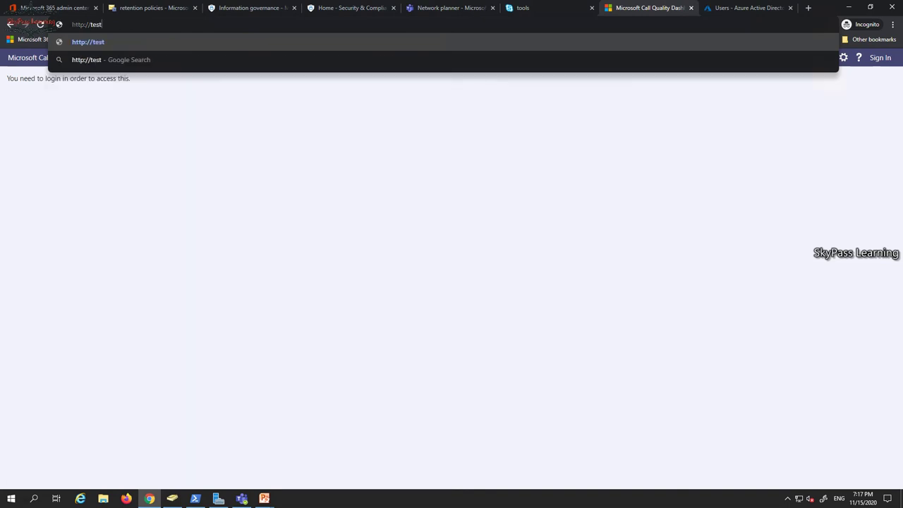
{"action": "type", "text": "connec"}
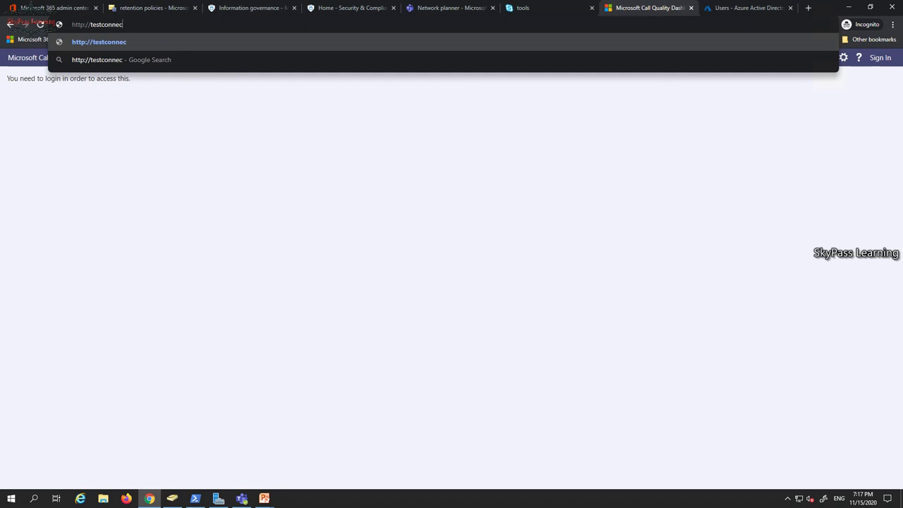
{"action": "type", "text": "tivity"}
{"action": "type", "text": ".microsof"}
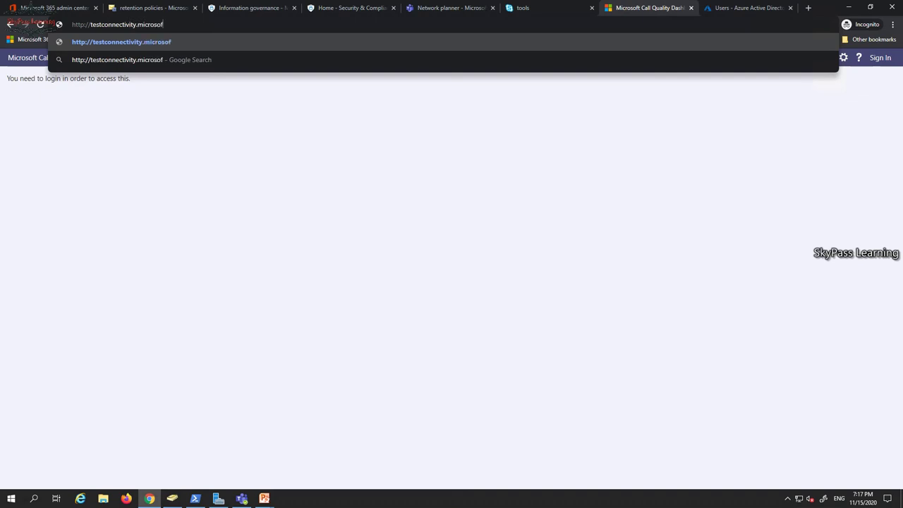
{"action": "type", "text": "t.c"}
{"action": "key", "text": "Return"}
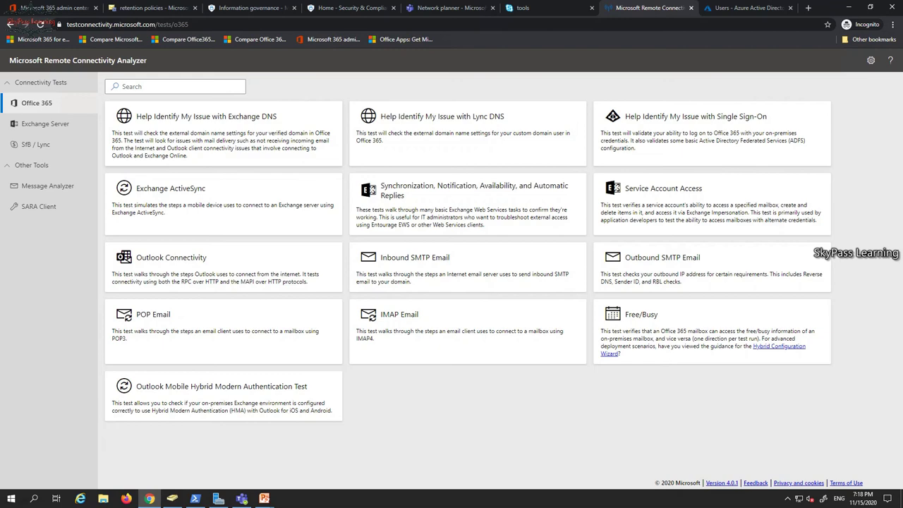
Step: Browse the Exchange Server and SfB / Lync test lists, then open the Exchange ActiveSync test
{"action": "left_click", "coordinate": [45, 124]}
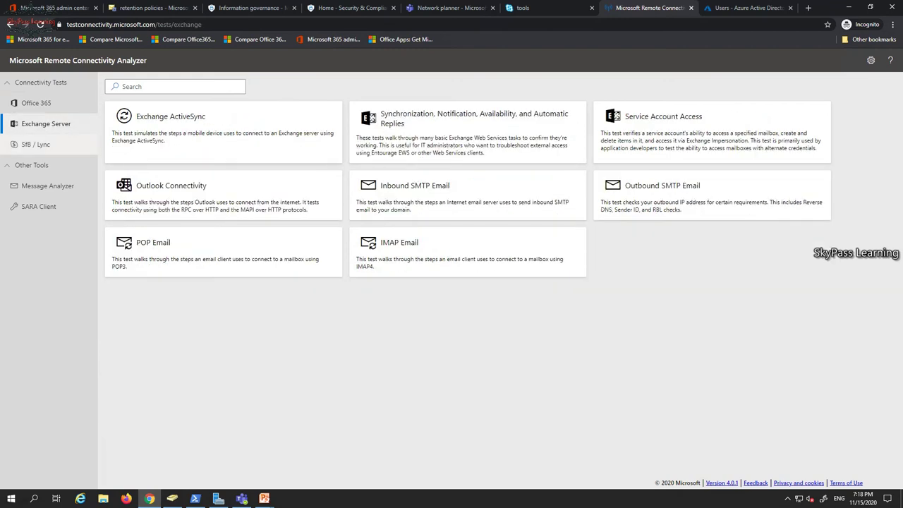
{"action": "left_click", "coordinate": [35, 143]}
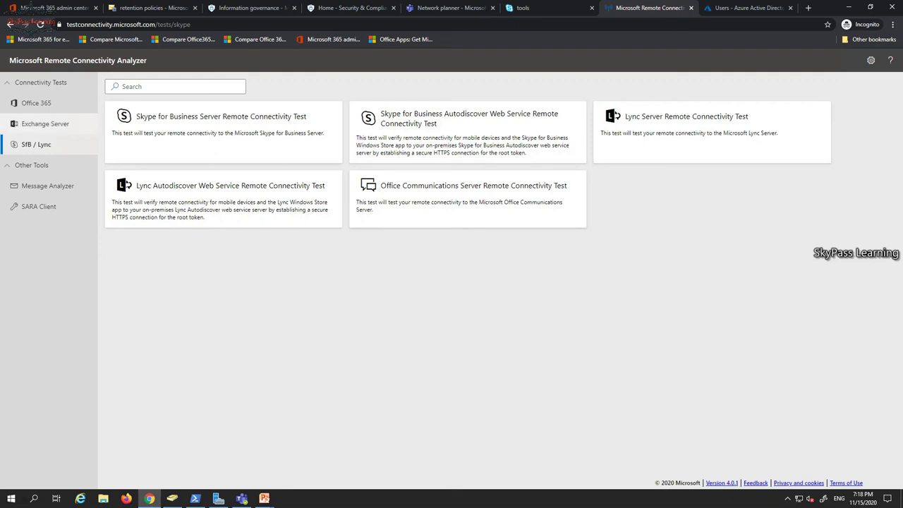
{"action": "left_click", "coordinate": [36, 103]}
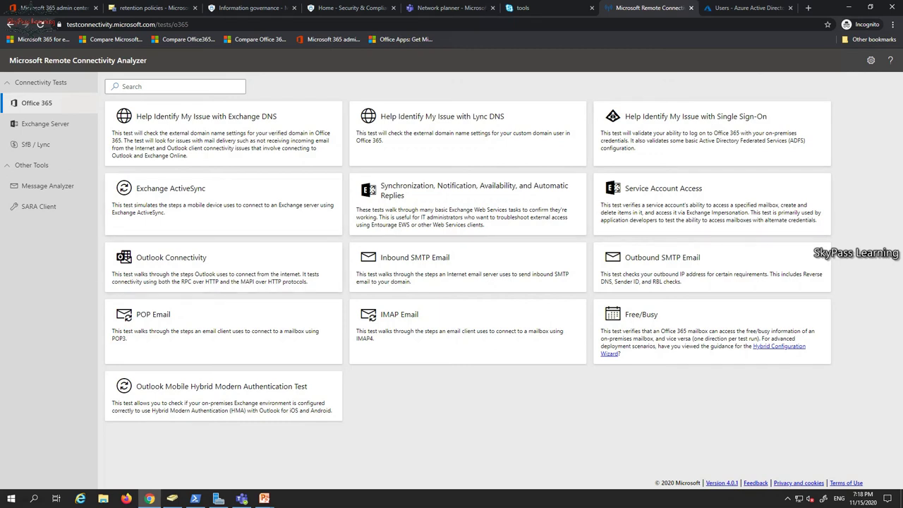
{"action": "left_click", "coordinate": [171, 189]}
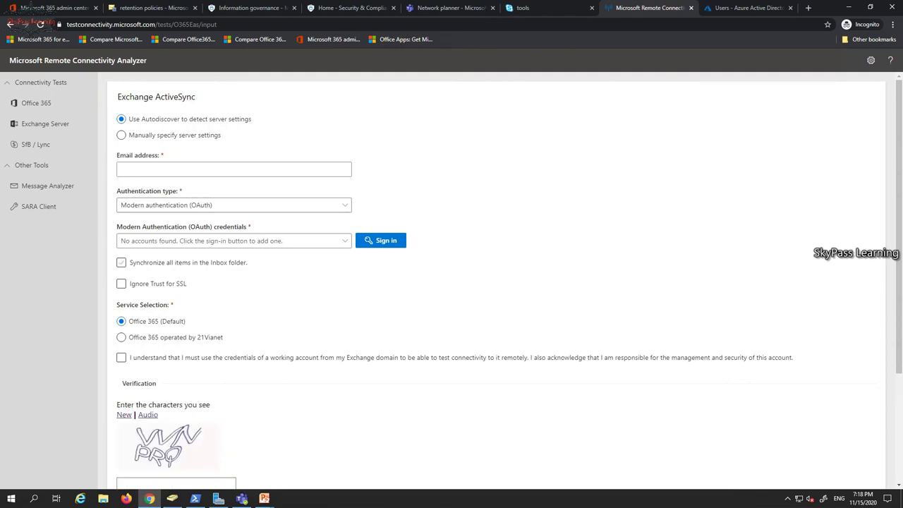
Step: Review the ActiveSync form's authentication types and keep Modern authentication selected
{"action": "left_click", "coordinate": [121, 357]}
{"action": "scroll", "coordinate": [121, 357], "scroll_direction": "down", "scroll_amount": 2}
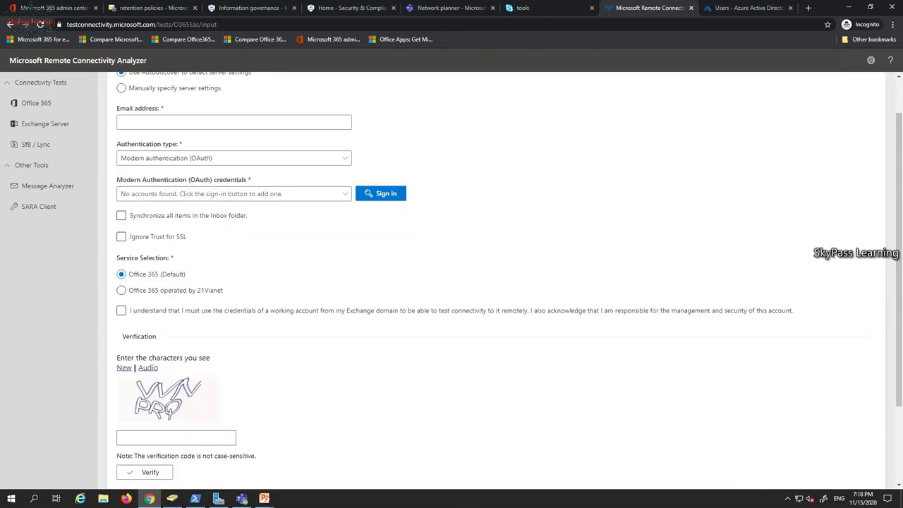
{"action": "scroll", "coordinate": [497, 280], "scroll_direction": "up", "scroll_amount": 2}
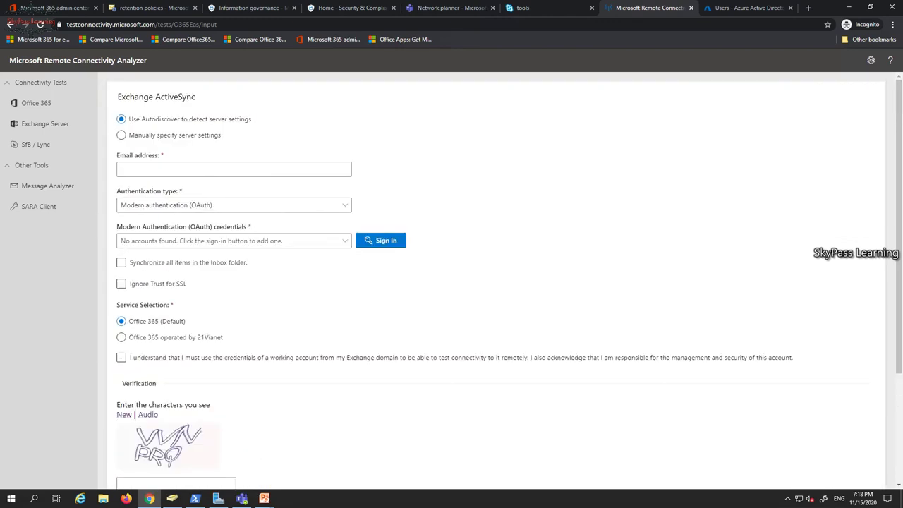
{"action": "key", "text": "shift+Tab"}
{"action": "key", "text": "shift+Tab"}
{"action": "key", "text": "alt+Down"}
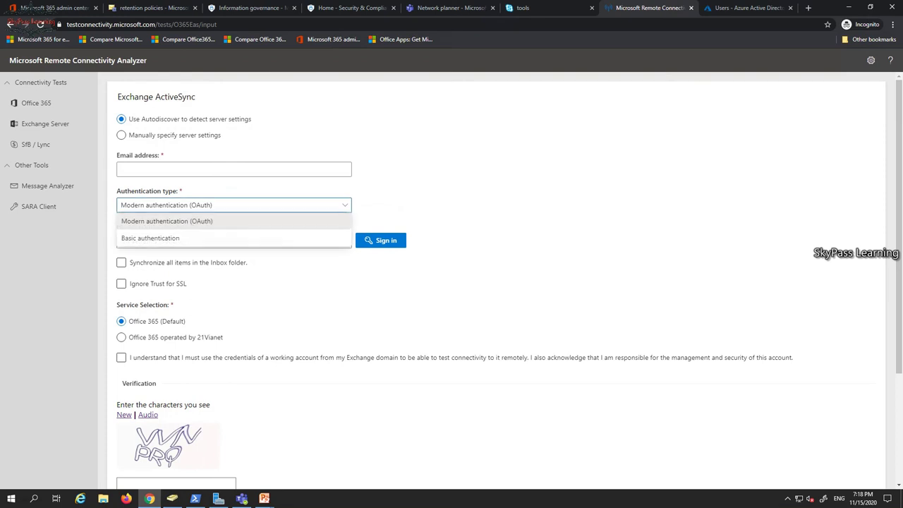
{"action": "key", "text": "Down"}
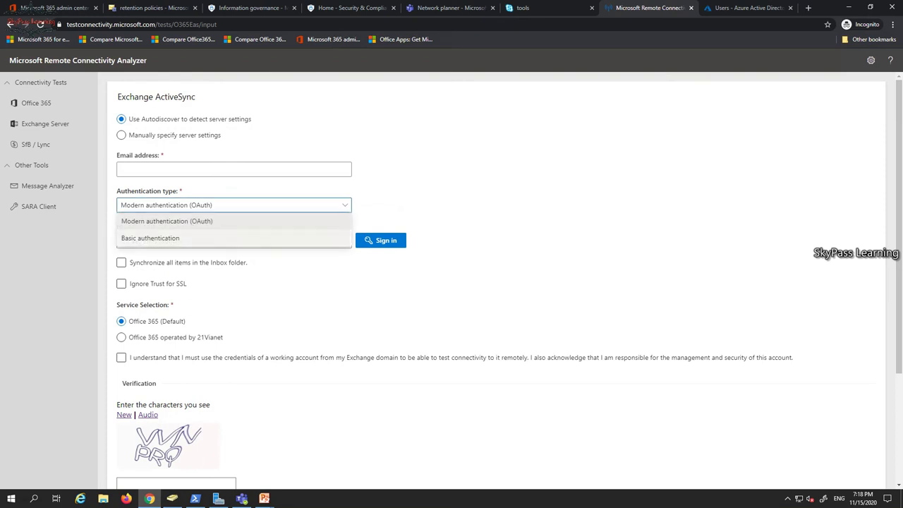
{"action": "key", "text": "Up"}
{"action": "key", "text": "Return"}
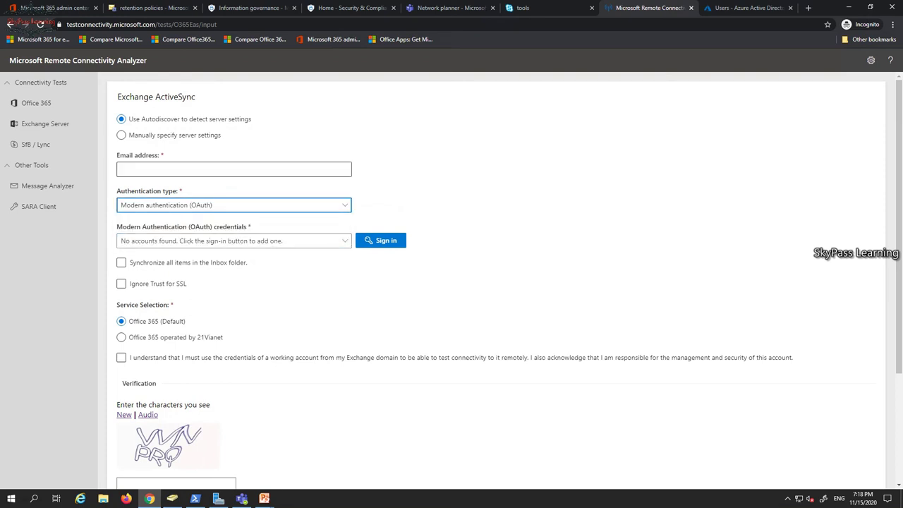
Step: Look through the Outlook Connectivity test form, then go back to the Office 365 tests list
{"action": "left_click", "coordinate": [36, 103]}
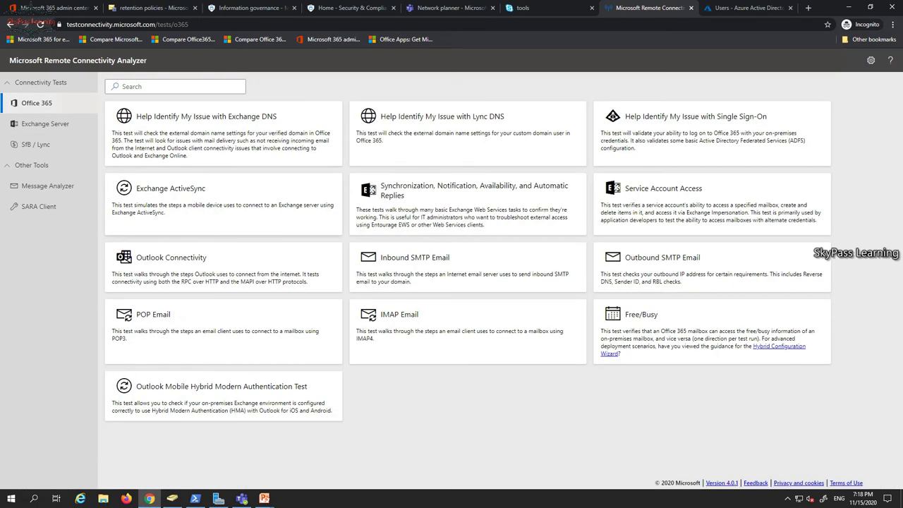
{"action": "left_click", "coordinate": [171, 258]}
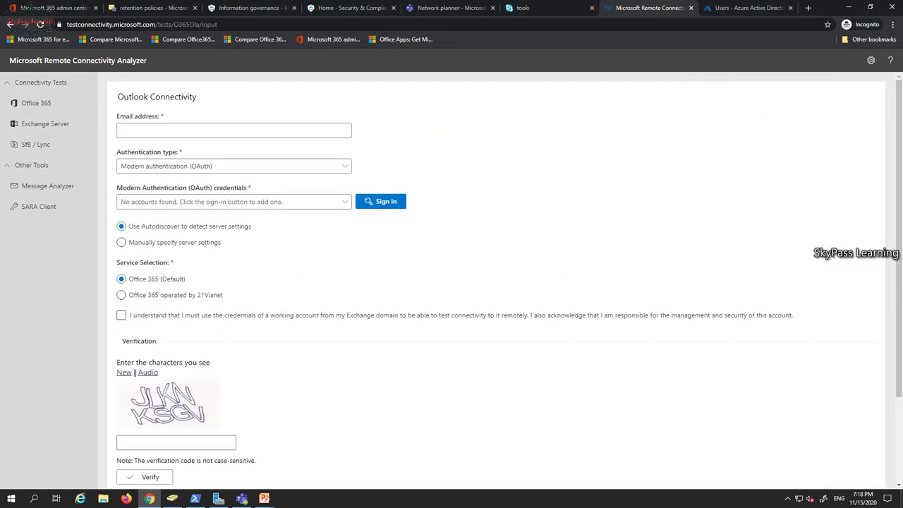
{"action": "scroll", "coordinate": [233, 212], "scroll_direction": "down", "scroll_amount": 2}
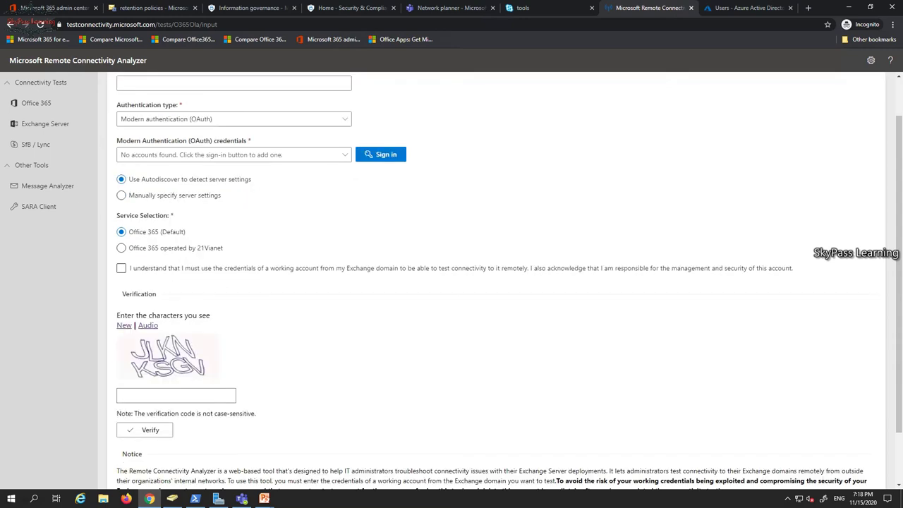
{"action": "scroll", "coordinate": [494, 282], "scroll_direction": "down", "scroll_amount": 1}
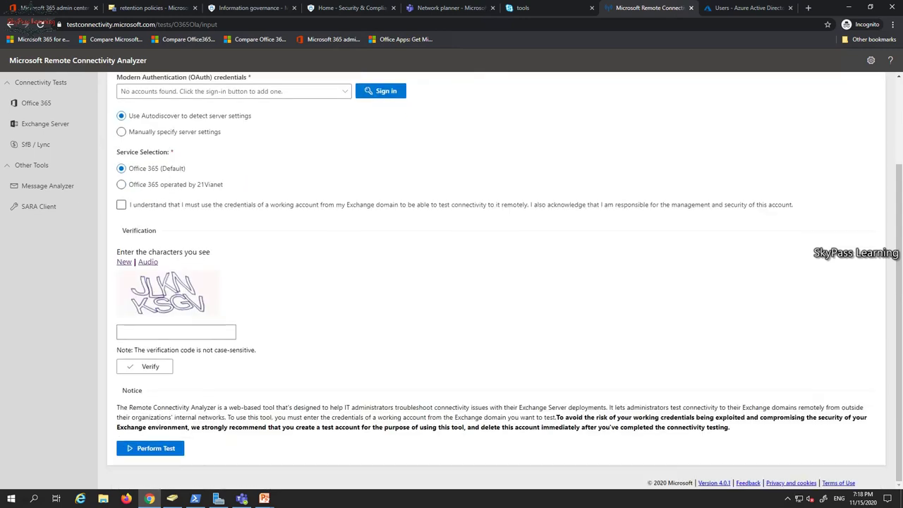
{"action": "scroll", "coordinate": [494, 282], "scroll_direction": "up", "scroll_amount": 2}
{"action": "scroll", "coordinate": [494, 282], "scroll_direction": "down", "scroll_amount": 2}
{"action": "scroll", "coordinate": [493, 283], "scroll_direction": "up", "scroll_amount": 2}
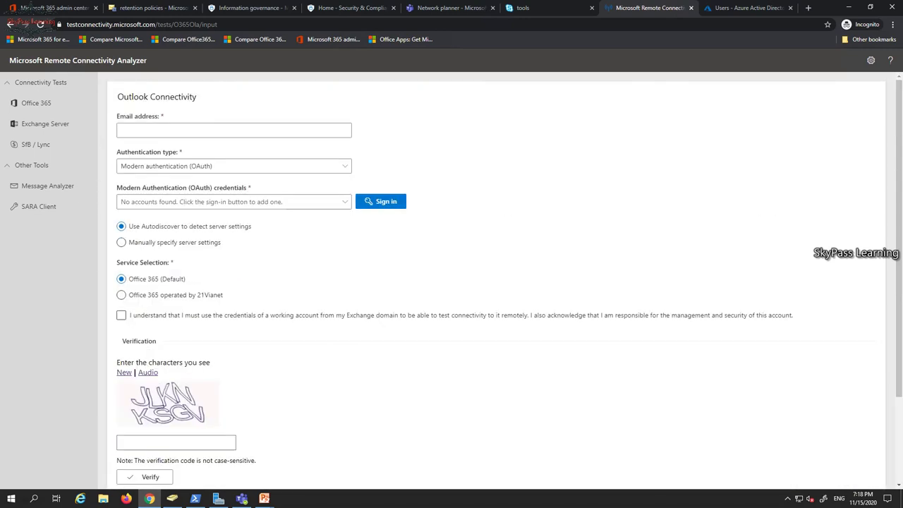
{"action": "left_click", "coordinate": [36, 103]}
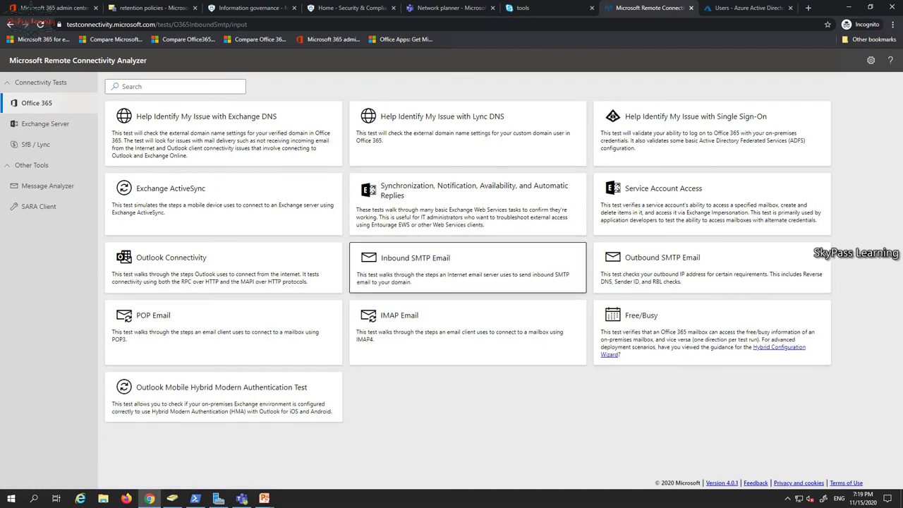
Step: Open the Inbound SMTP Email test and enter the mailbox address to test
{"action": "left_click", "coordinate": [415, 261]}
{"action": "left_click", "coordinate": [233, 130]}
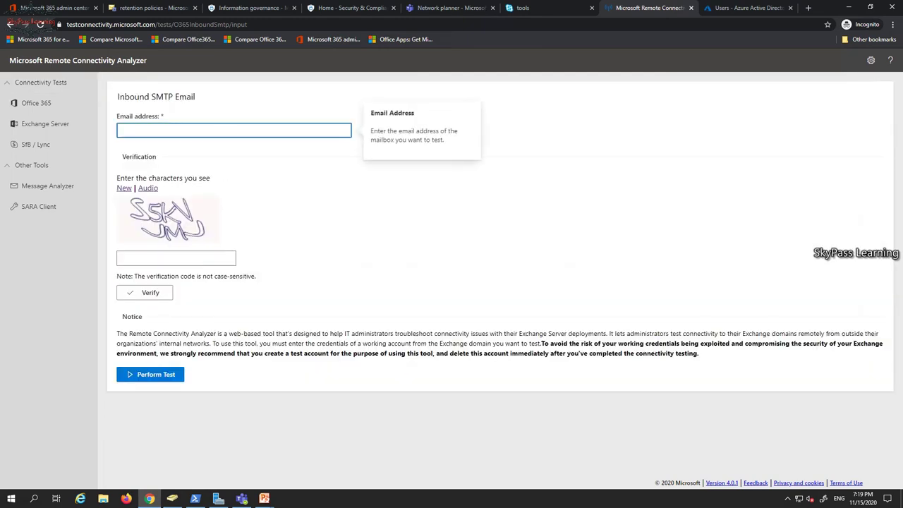
{"action": "type", "text": "dpltr"}
{"action": "key", "text": "BackSpace"}
{"action": "key", "text": "BackSpace"}
{"action": "key", "text": "BackSpace"}
{"action": "key", "text": "BackSpace"}
{"action": "type", "text": "spltest.in"}
Step: Enter the verification characters and submit them to pass the check
{"action": "left_click", "coordinate": [176, 257]}
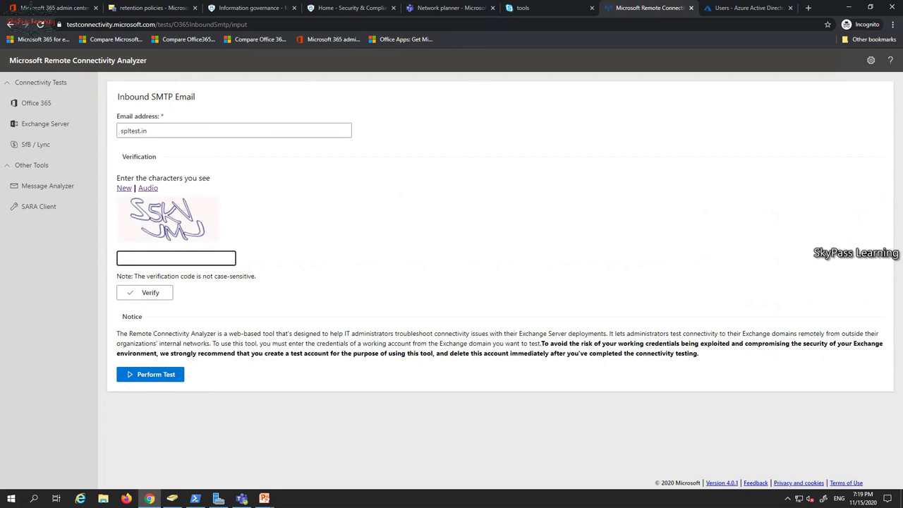
{"action": "type", "text": "s"}
{"action": "key", "text": "BackSpace"}
{"action": "type", "text": "ssKVVMV"}
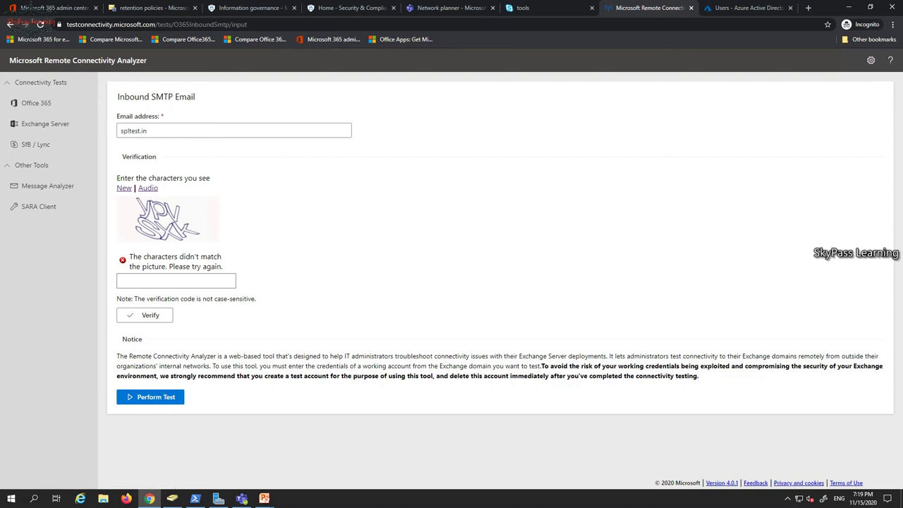
{"action": "left_click", "coordinate": [176, 281]}
{"action": "type", "text": "y"}
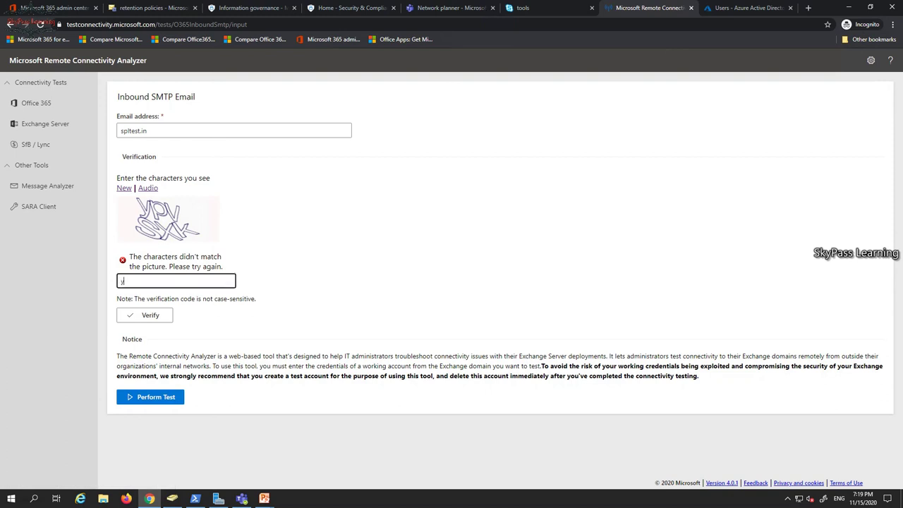
{"action": "type", "text": "pvSXK"}
{"action": "key", "text": "Tab"}
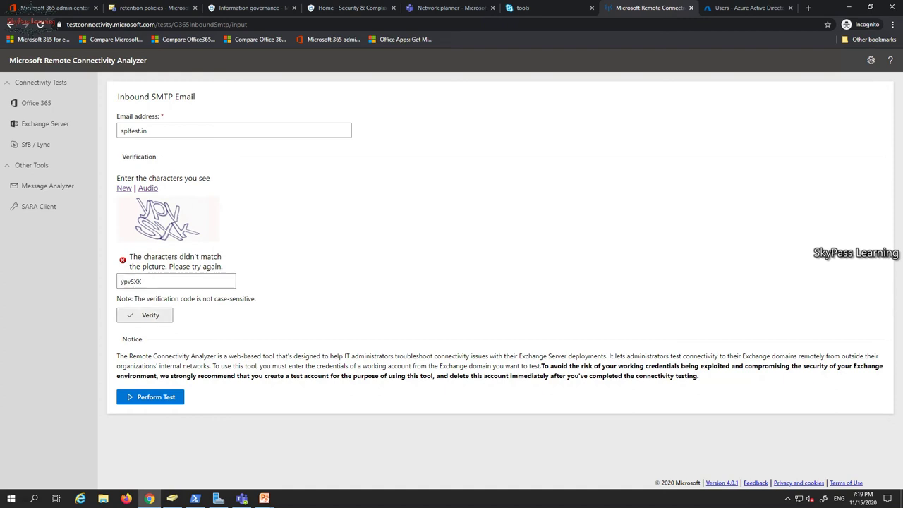
{"action": "key", "text": "Return"}
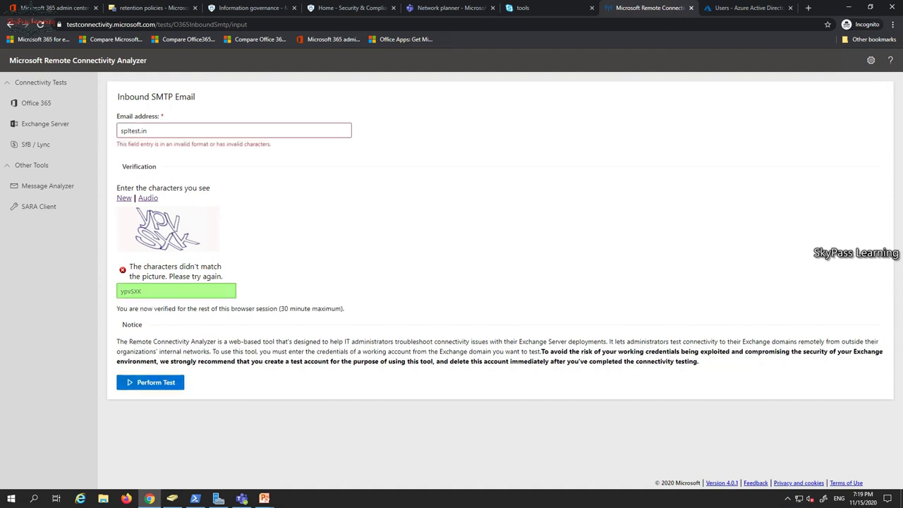
Step: Prefix the mailbox address with 'sales' and switch to the Microsoft 365 admin center
{"action": "left_click", "coordinate": [148, 130]}
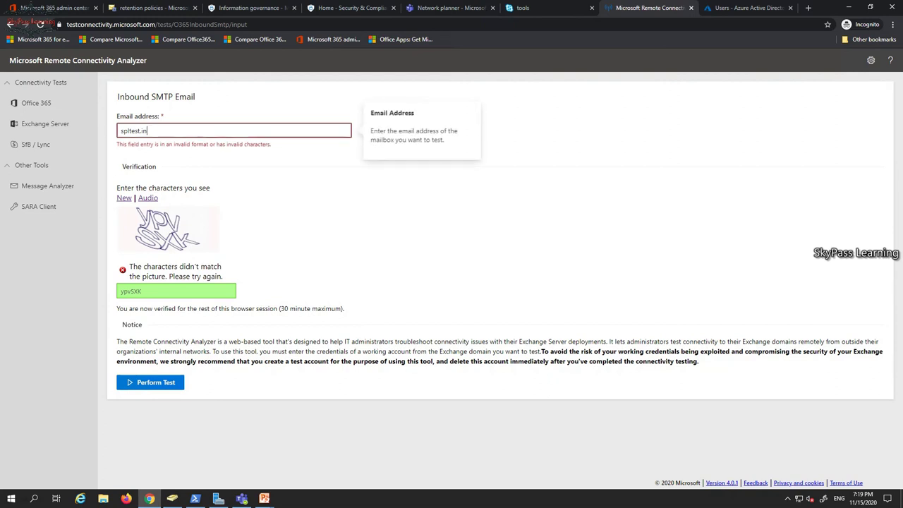
{"action": "key", "text": "shift+Left"}
{"action": "key", "text": "shift+Left"}
{"action": "key", "text": "Home"}
{"action": "type", "text": "sales"}
{"action": "left_click", "coordinate": [43, 7]}
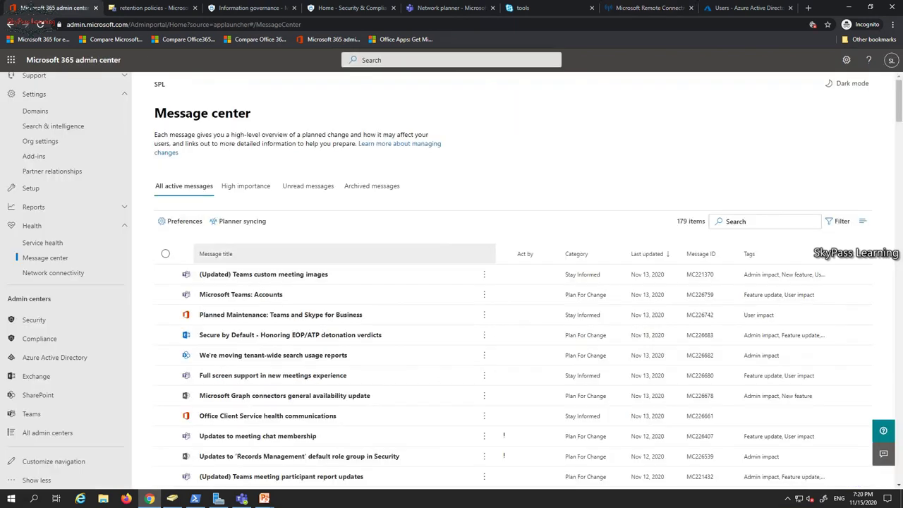
Step: Look up a user's details in Active users, then return to the Inbound SMTP Email form
{"action": "scroll", "coordinate": [64, 170], "scroll_direction": "up", "scroll_amount": 4}
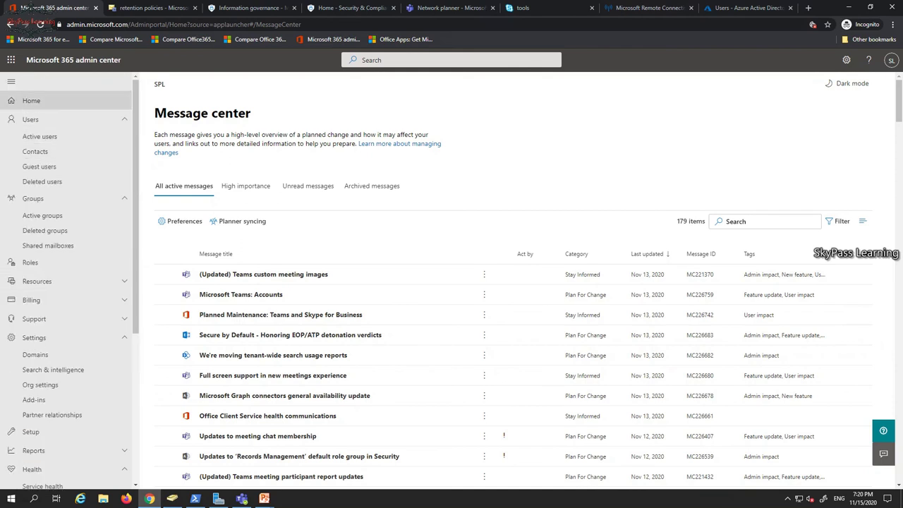
{"action": "left_click", "coordinate": [40, 136]}
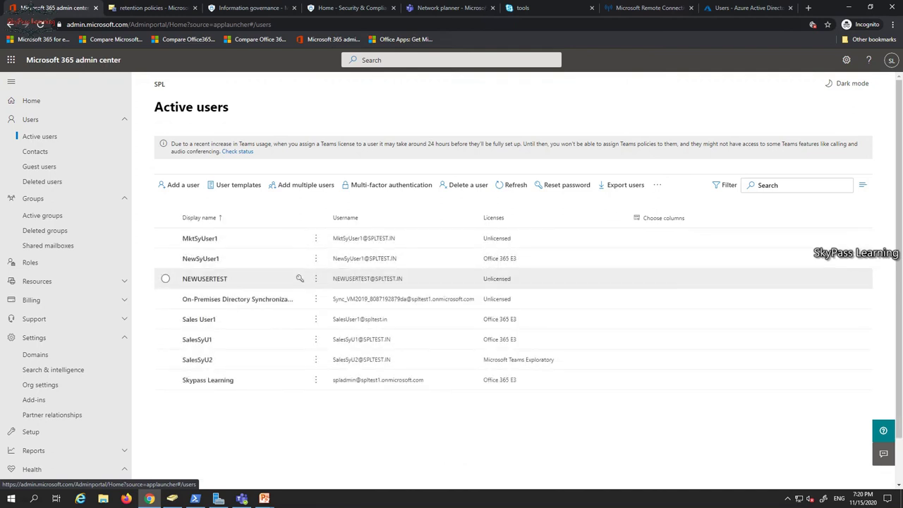
{"action": "left_click", "coordinate": [201, 259]}
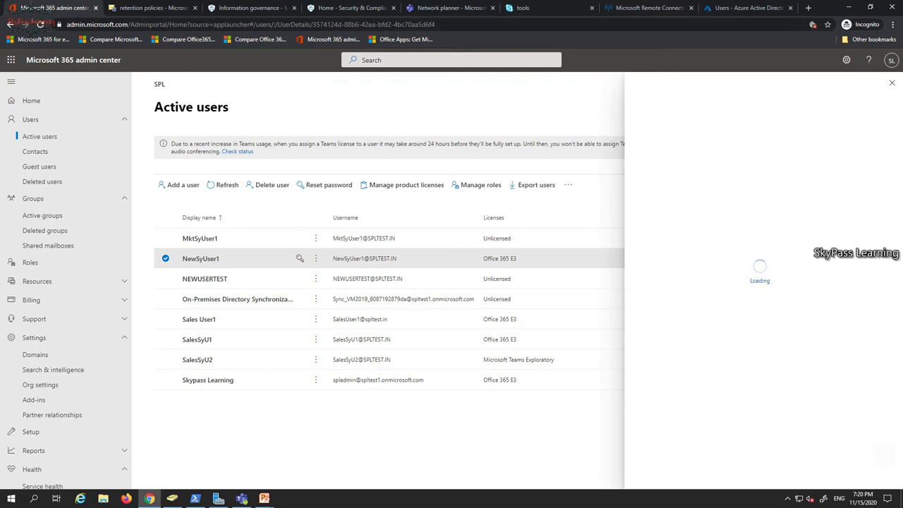
{"action": "key", "text": "ctrl+7"}
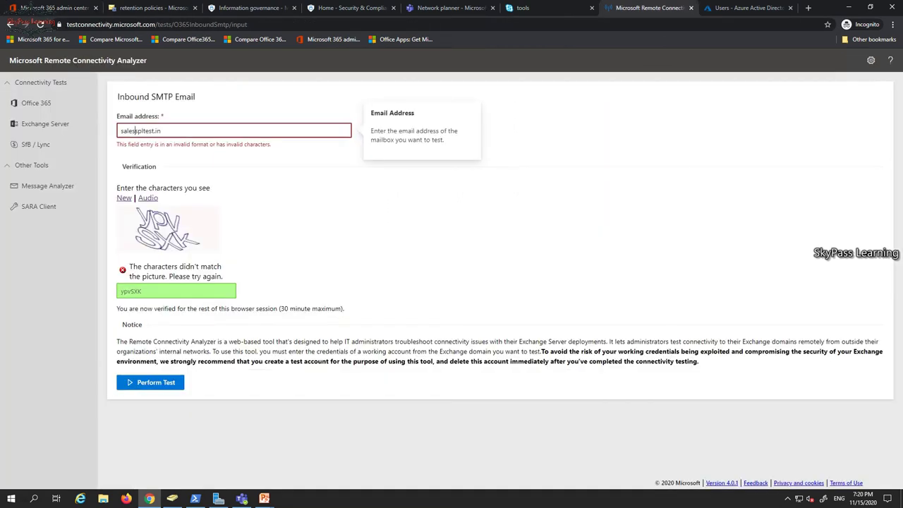
Step: Replace the invalid part of the address with the new test user's name and run the test
{"action": "mouse_move", "coordinate": [127, 131]}
{"action": "left_mouse_down"}
{"action": "mouse_move", "coordinate": [136, 130]}
{"action": "mouse_move", "coordinate": [118, 130]}
{"action": "left_mouse_up"}
{"action": "key", "text": "Return"}
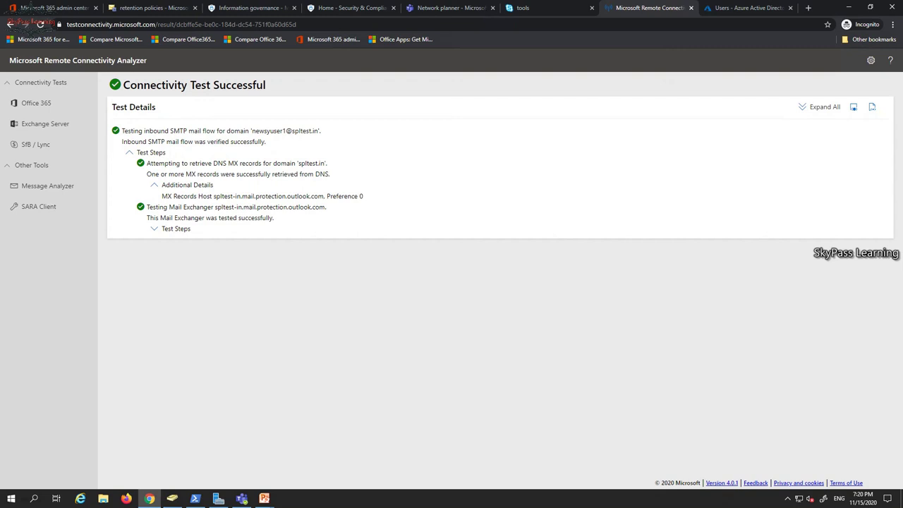
Step: Expand the test steps to highlight the port 25 result, then return to the Office 365 tests
{"action": "left_click_drag", "start_coordinate": [254, 272], "coordinate": [271, 282]}
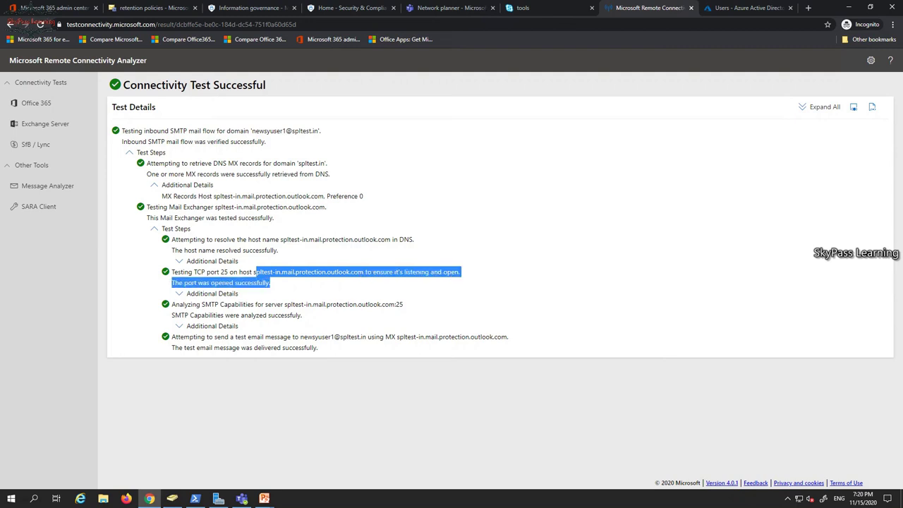
{"action": "left_click", "coordinate": [35, 103]}
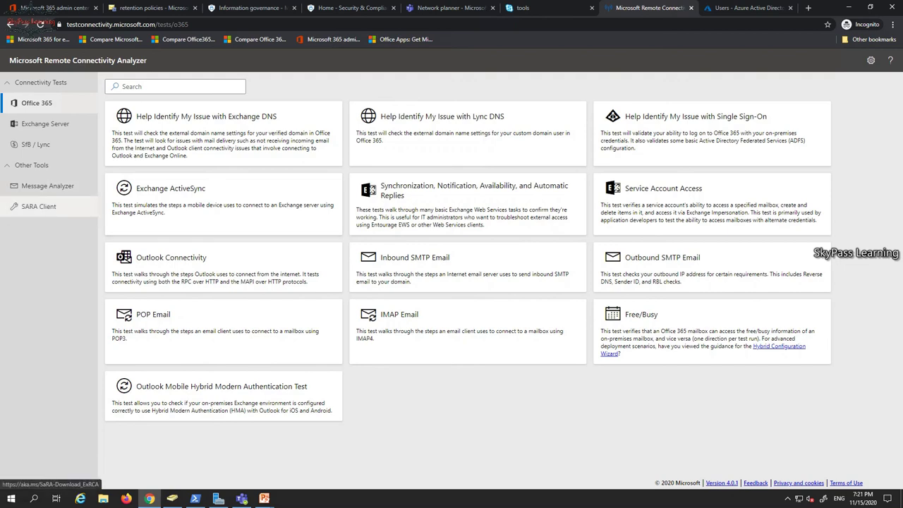
Step: Open the SARA Client download page and the Message Header Analyzer, then bring up Firefox
{"action": "left_click", "coordinate": [38, 206]}
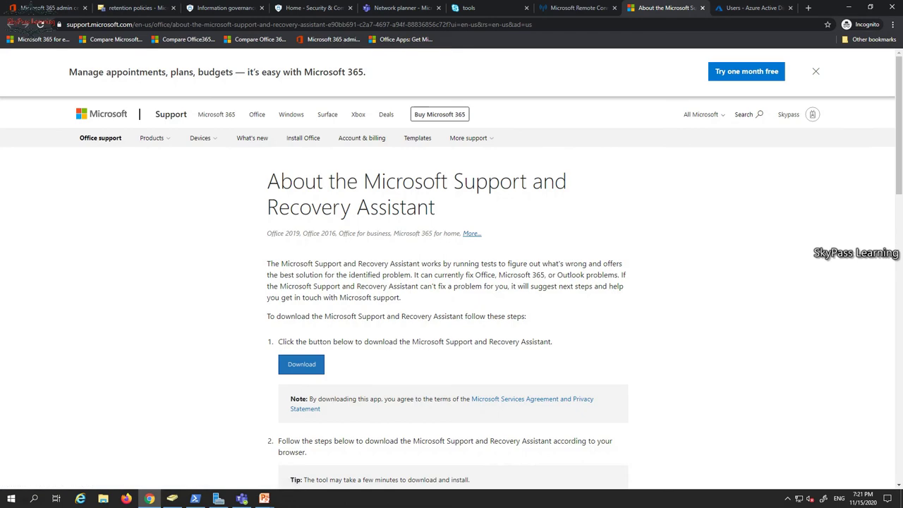
{"action": "scroll", "coordinate": [452, 283], "scroll_direction": "down", "scroll_amount": 3}
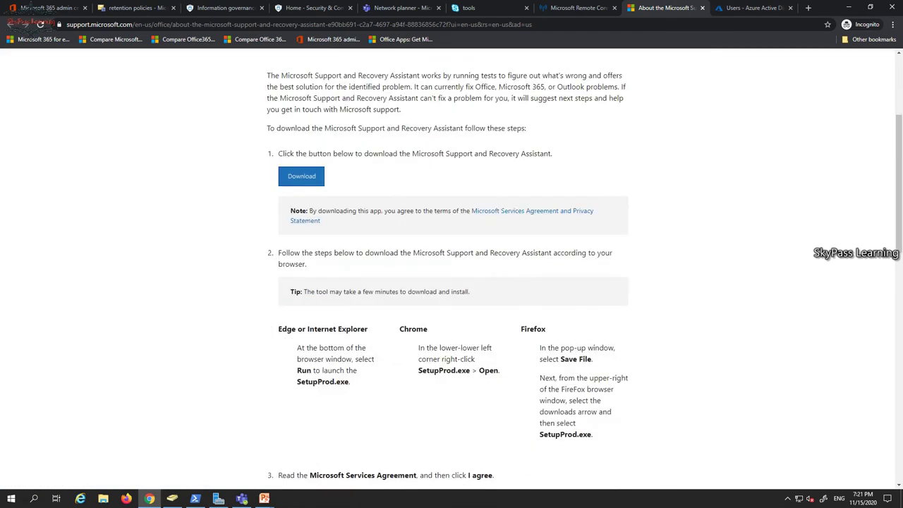
{"action": "key", "text": "ctrl+shift+Tab"}
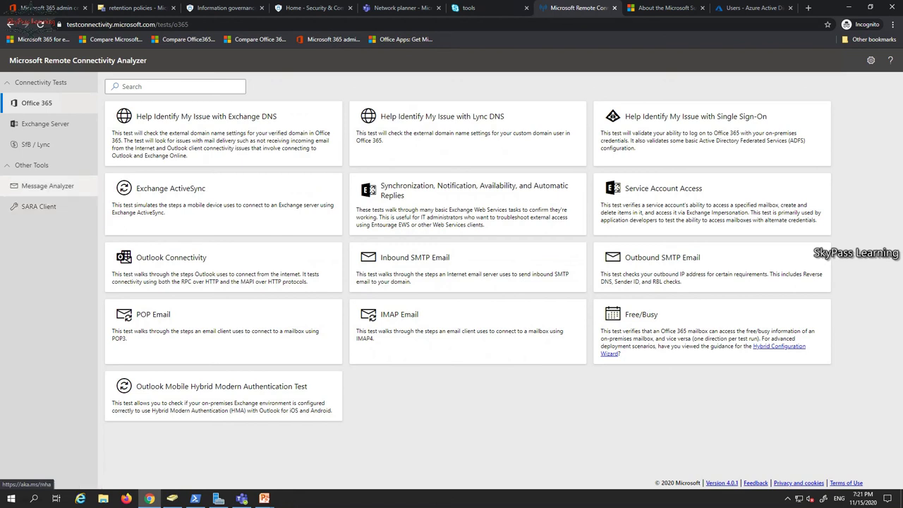
{"action": "left_click", "coordinate": [47, 186]}
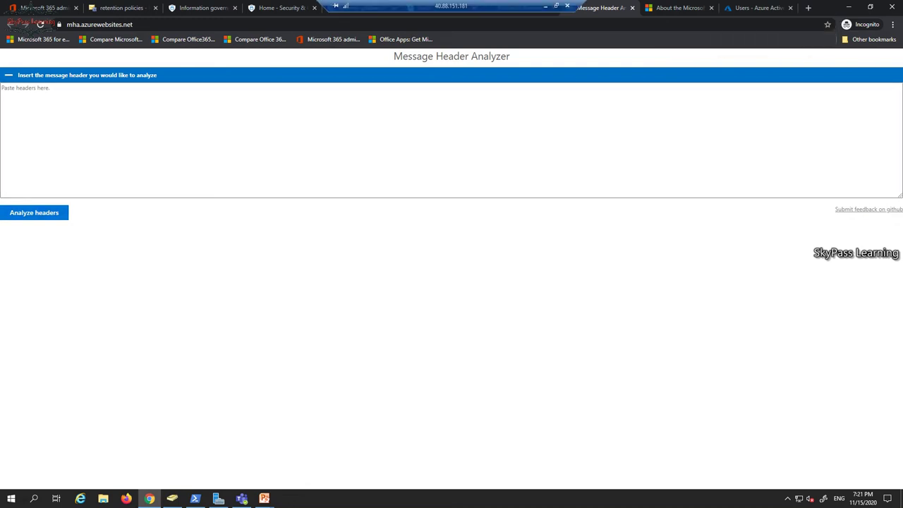
{"action": "left_click", "coordinate": [125, 499]}
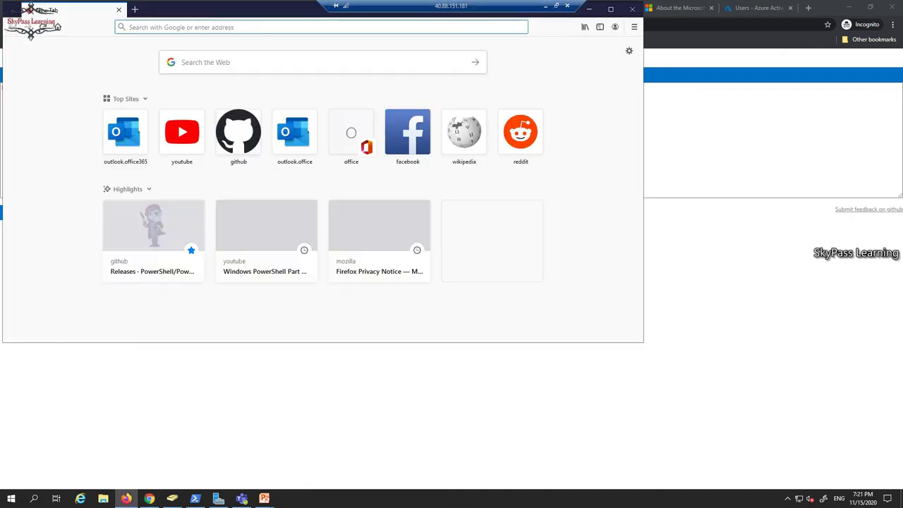
Step: Attempt signing in to portal.office365.com as the sales test user, declining to save the login
{"action": "type", "text": "portal.office365.com/"}
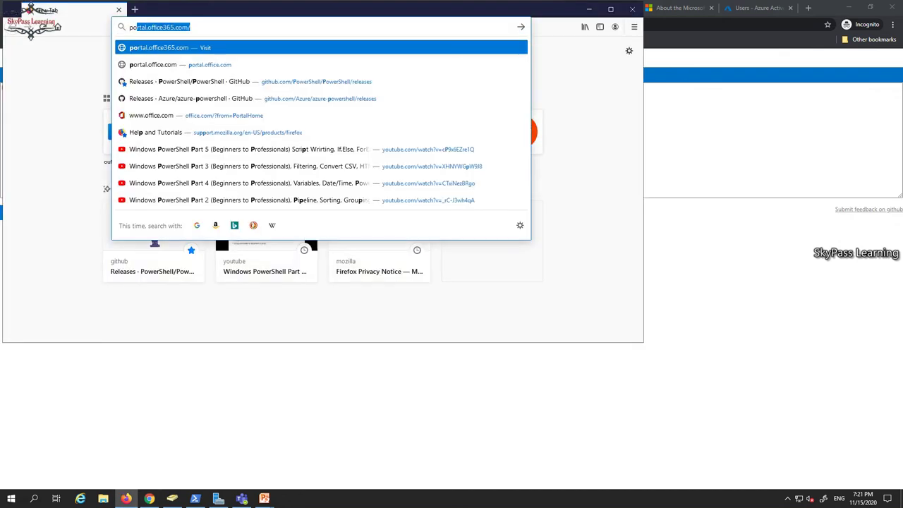
{"action": "key", "text": "Return"}
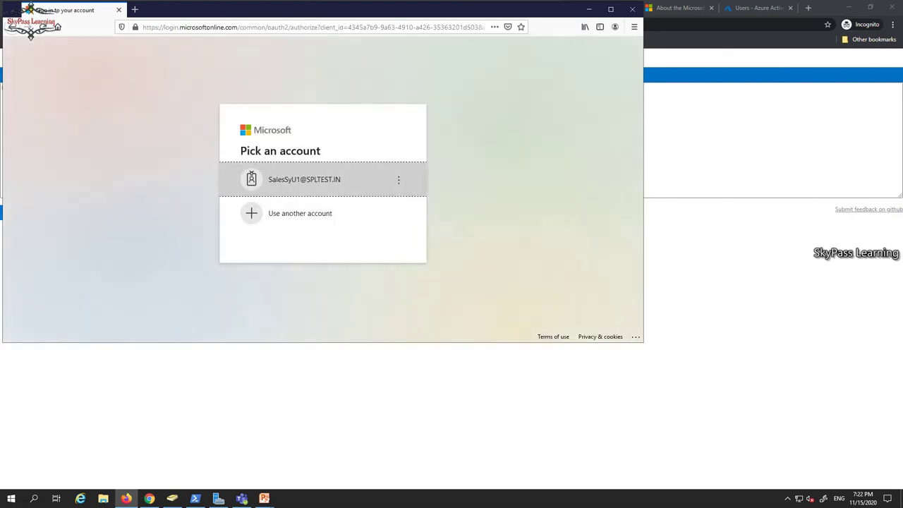
{"action": "key", "text": "Return"}
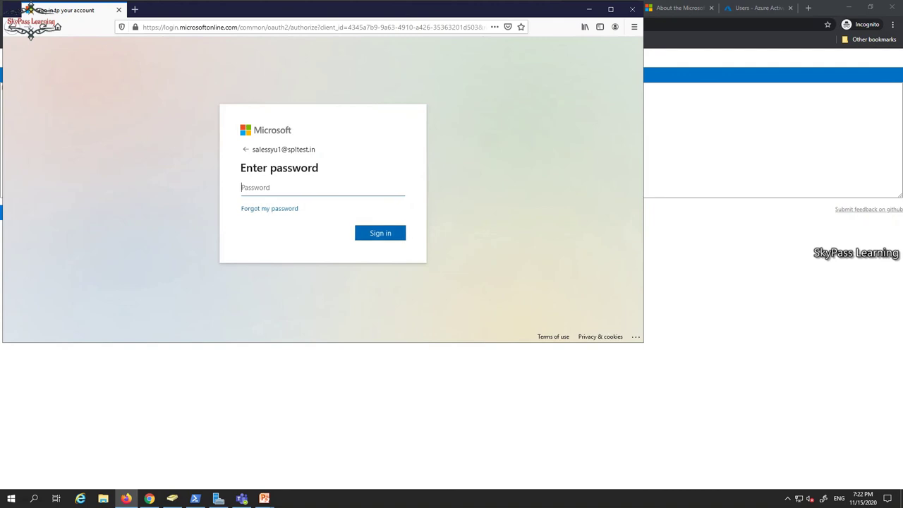
{"action": "type", "text": "***"}
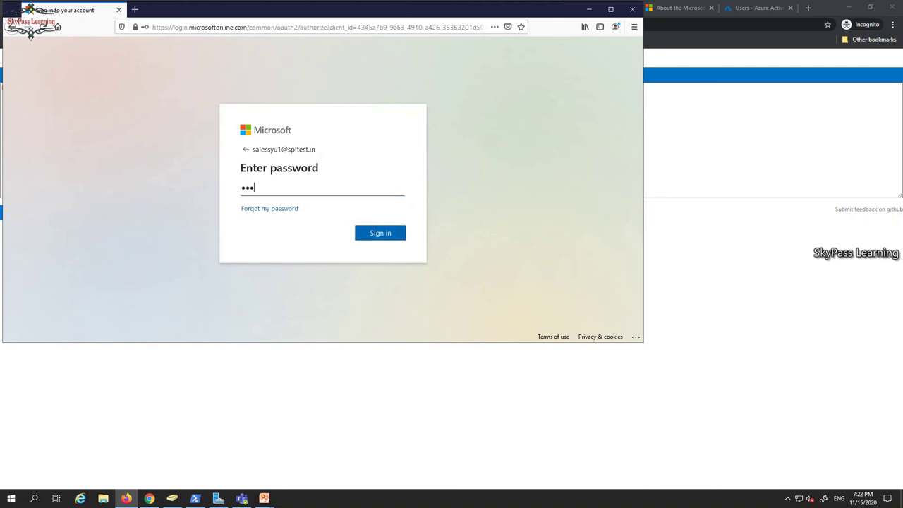
{"action": "type", "text": "*****"}
{"action": "key", "text": "Return"}
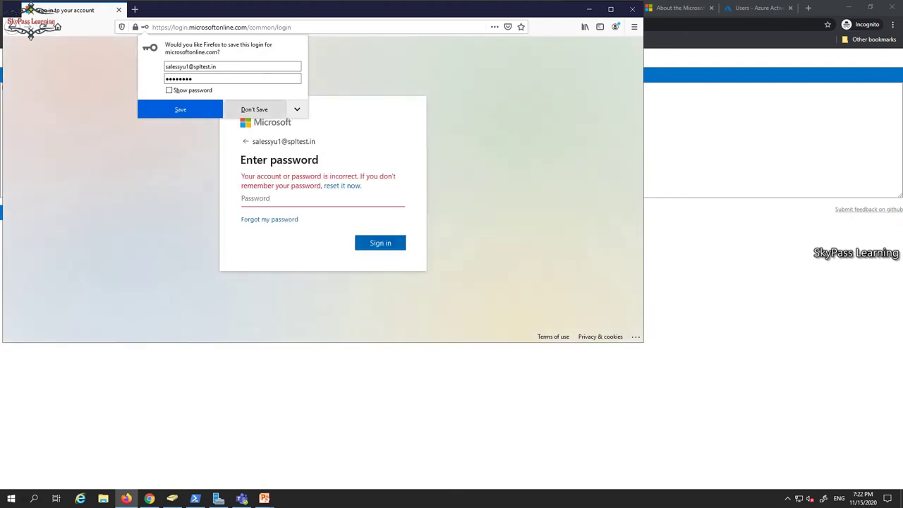
{"action": "key", "text": "Escape"}
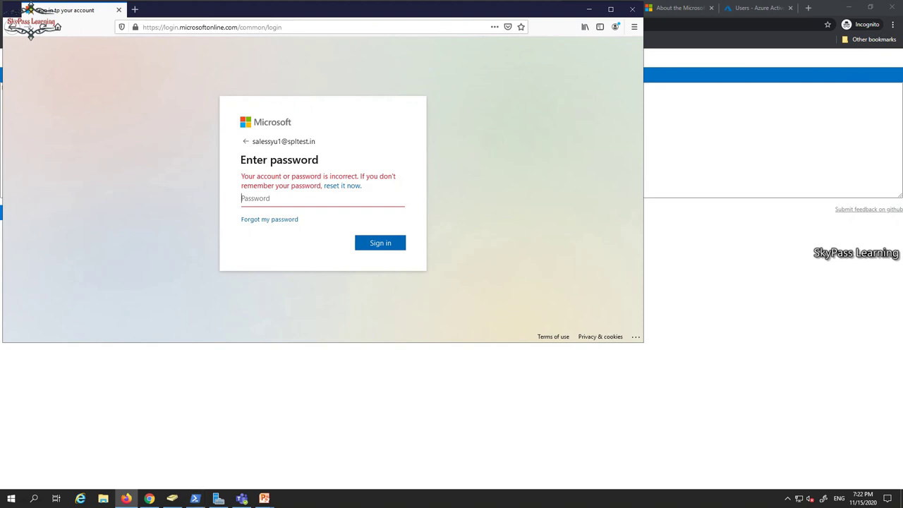
Step: Reset the sales test user's password to an auto-generated one from Active users
{"action": "left_click", "coordinate": [149, 498]}
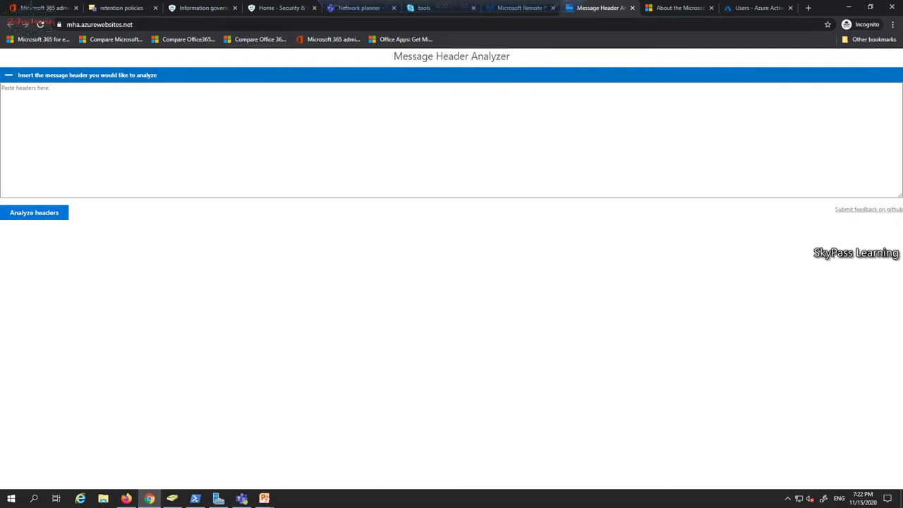
{"action": "left_click", "coordinate": [36, 8]}
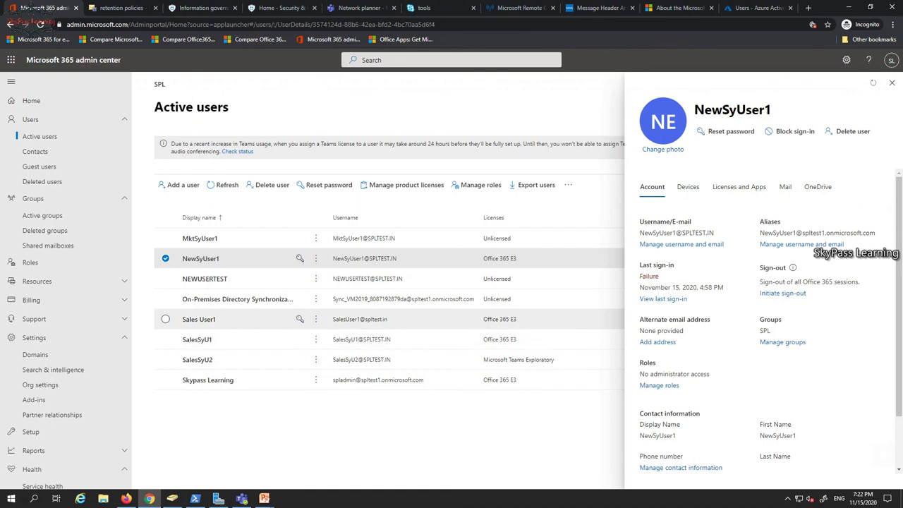
{"action": "left_click", "coordinate": [197, 339]}
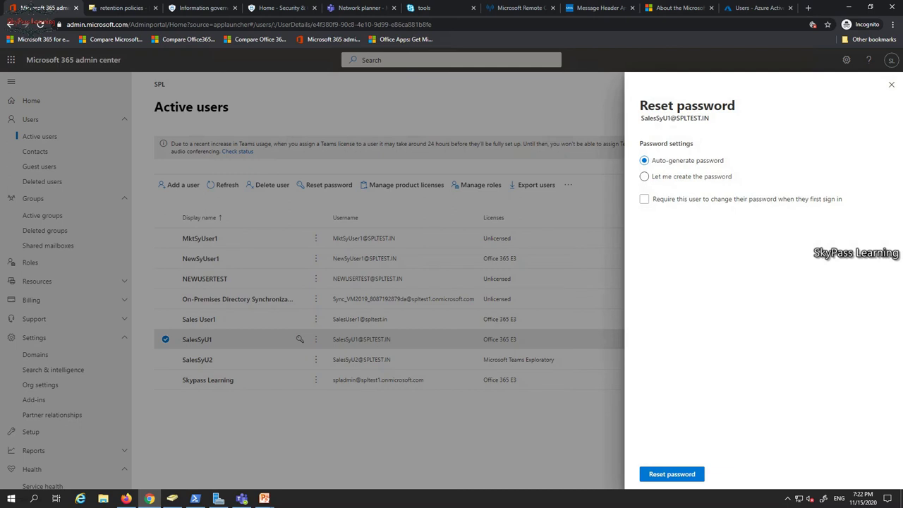
{"action": "left_click", "coordinate": [671, 475]}
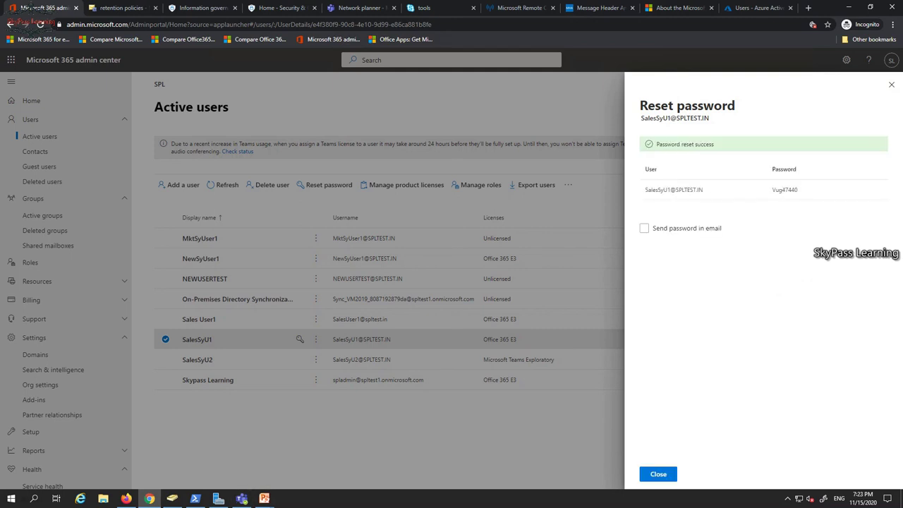
Step: Select the new temporary password, leave emailing it off, and return to Firefox
{"action": "double_click", "coordinate": [784, 190]}
{"action": "left_click", "coordinate": [644, 228]}
{"action": "left_click", "coordinate": [644, 228]}
{"action": "left_click", "coordinate": [126, 499]}
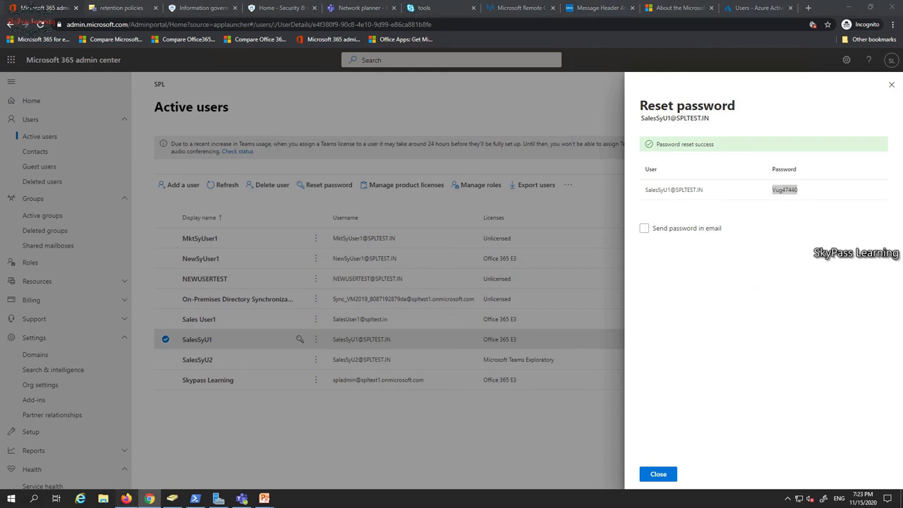
Step: Sign in as the sales test user with the new password, skipping security setup and stay-signed-in, then open Outlook
{"action": "key", "text": "ctrl+v"}
{"action": "key", "text": "Return"}
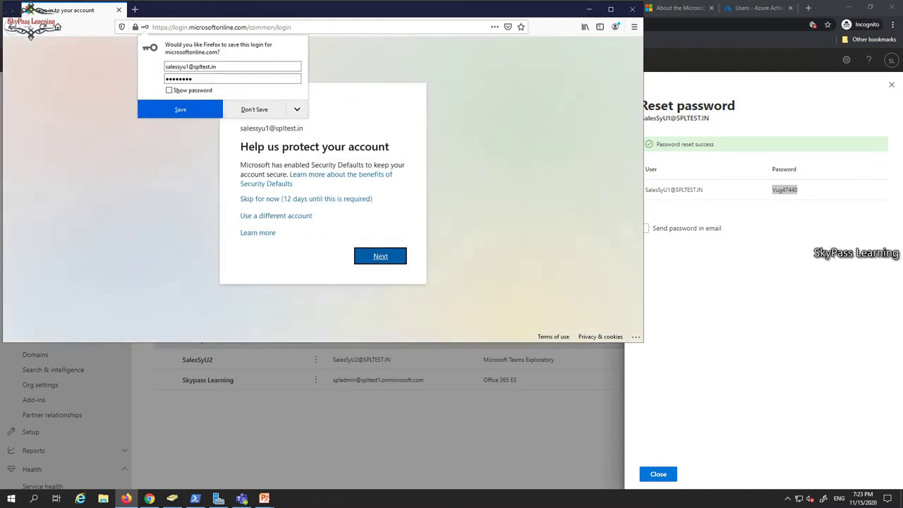
{"action": "left_click", "coordinate": [297, 199]}
{"action": "left_click", "coordinate": [296, 199]}
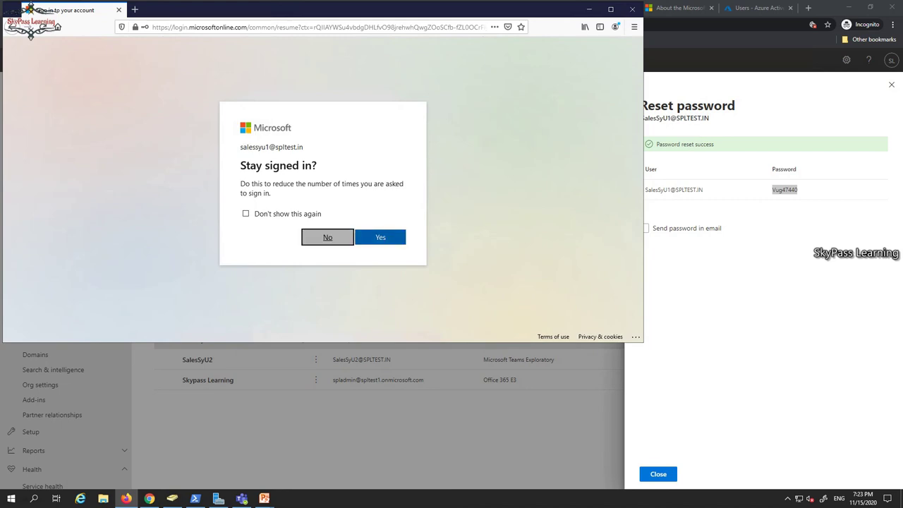
{"action": "left_click", "coordinate": [328, 237]}
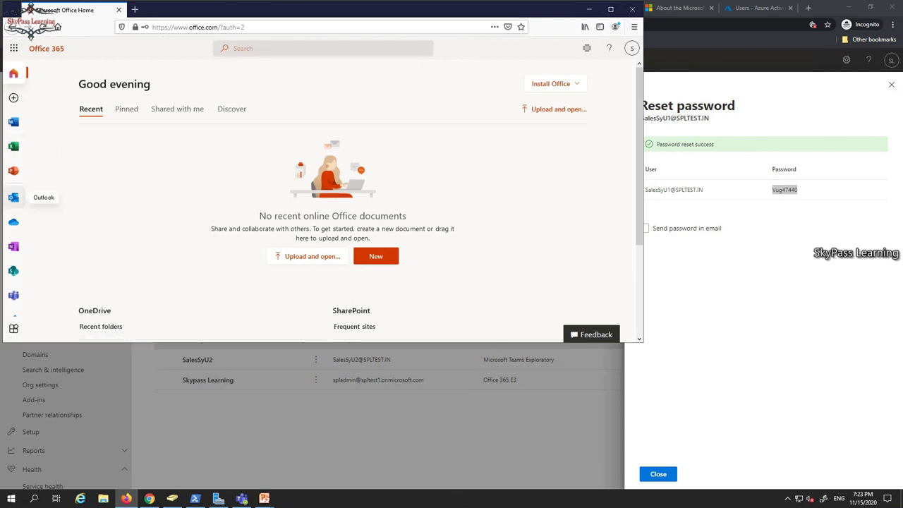
{"action": "left_click", "coordinate": [13, 197]}
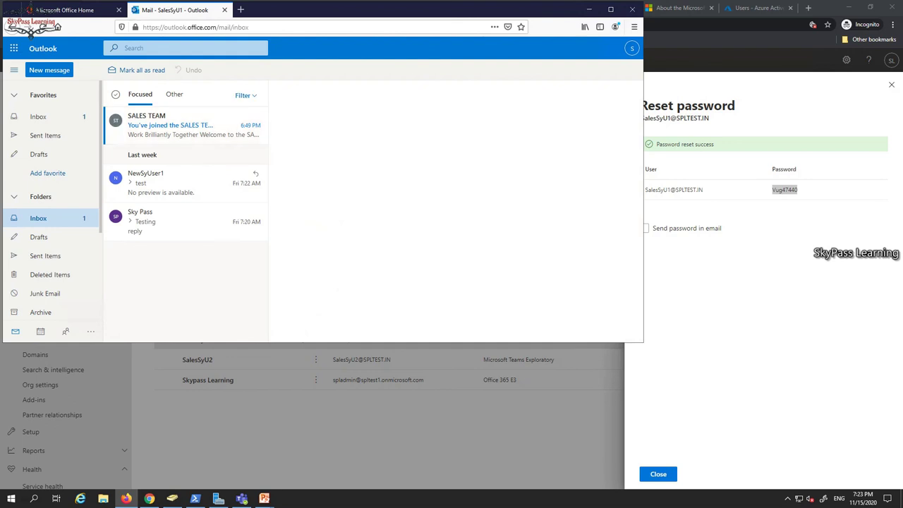
Step: Open the 'test' and 'Testing' messages and look at the Testing message's extra actions
{"action": "left_click", "coordinate": [184, 182]}
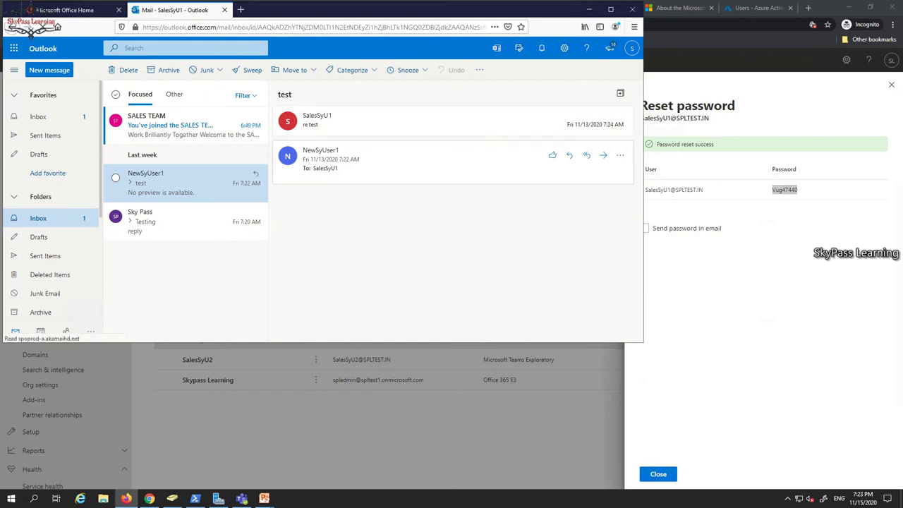
{"action": "left_click", "coordinate": [176, 221]}
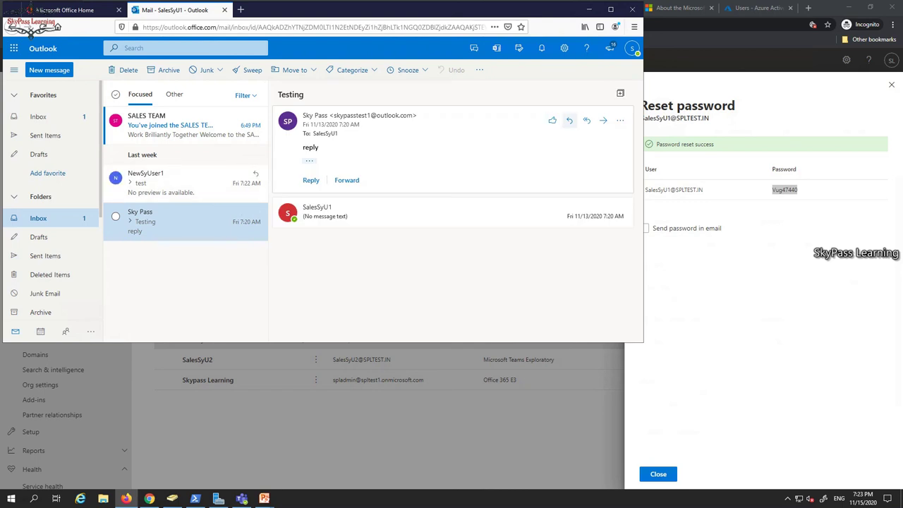
{"action": "left_click", "coordinate": [621, 120]}
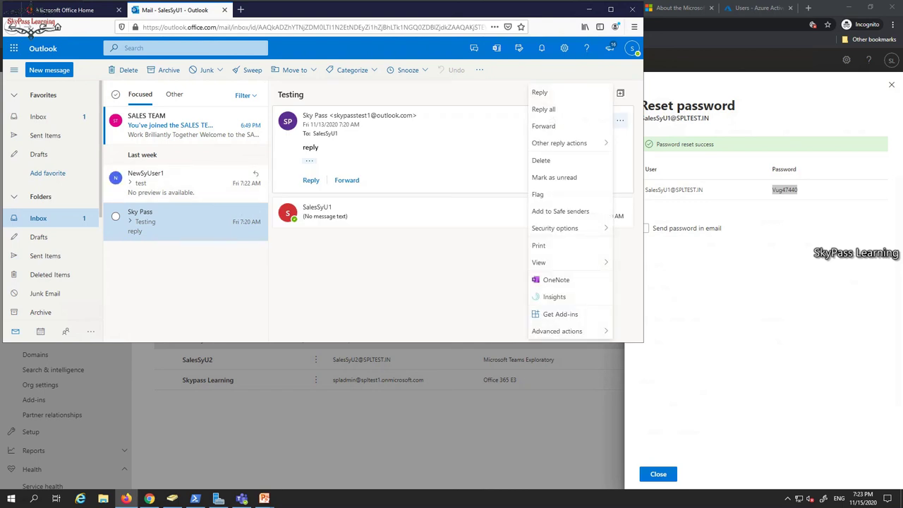
{"action": "mouse_move", "coordinate": [558, 331]}
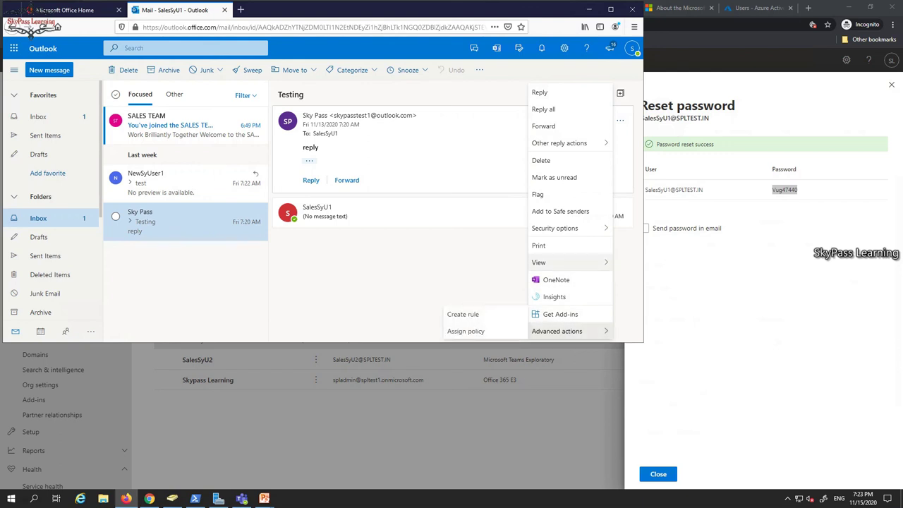
{"action": "double_click", "coordinate": [310, 147]}
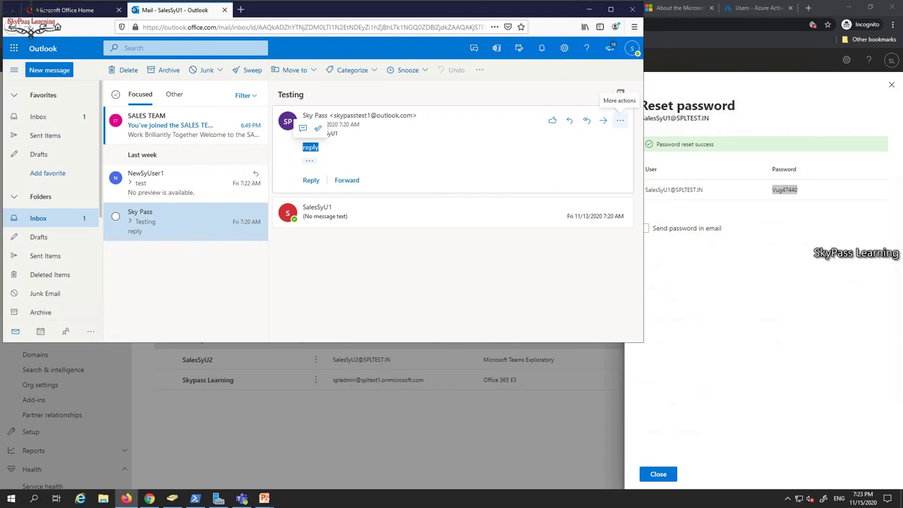
Step: From the sender's contact card, open the Re: Testing email in its own window
{"action": "left_click", "coordinate": [314, 115]}
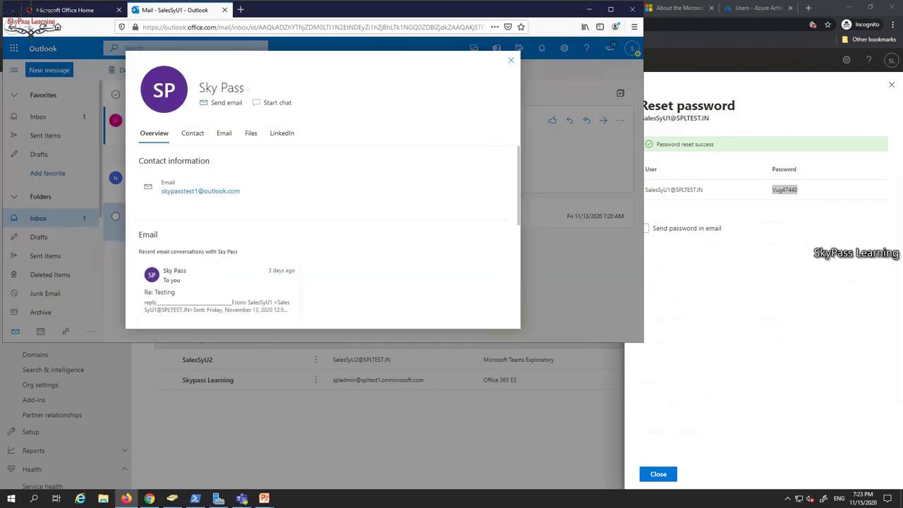
{"action": "scroll", "coordinate": [323, 237], "scroll_direction": "down", "scroll_amount": 2}
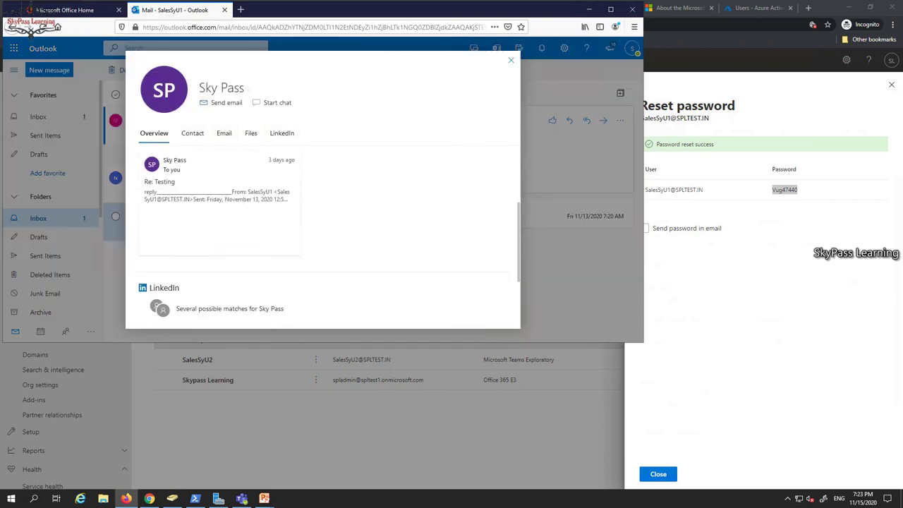
{"action": "scroll", "coordinate": [247, 226], "scroll_direction": "down", "scroll_amount": 1}
{"action": "scroll", "coordinate": [247, 226], "scroll_direction": "up", "scroll_amount": 1}
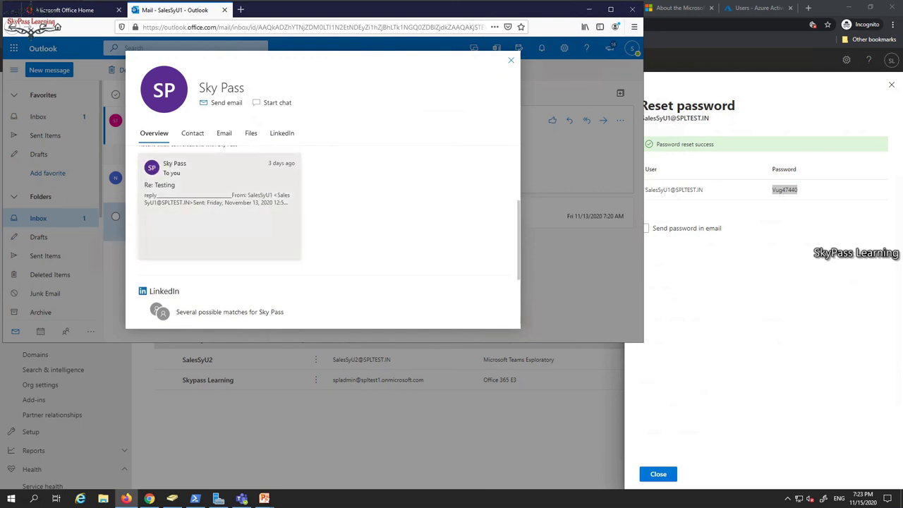
{"action": "left_click", "coordinate": [219, 205]}
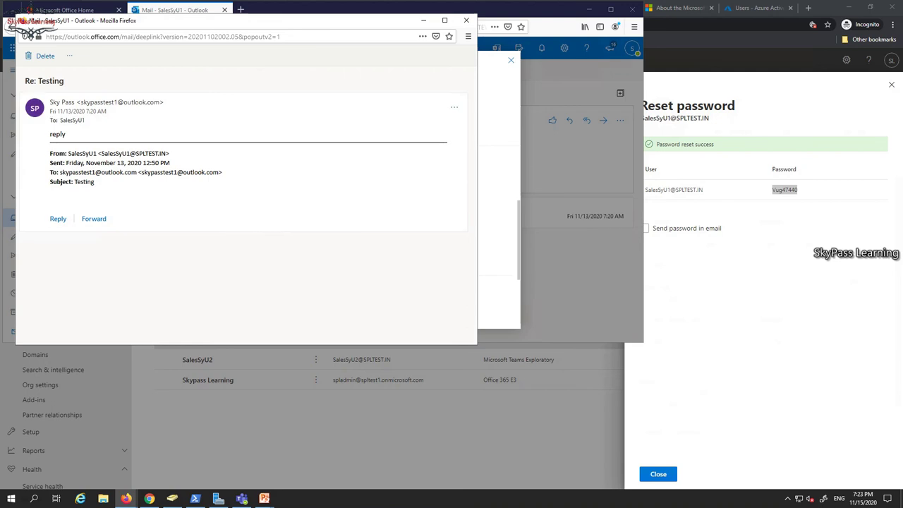
Step: Open the Re: Testing email's message details showing its full headers
{"action": "left_click", "coordinate": [187, 56]}
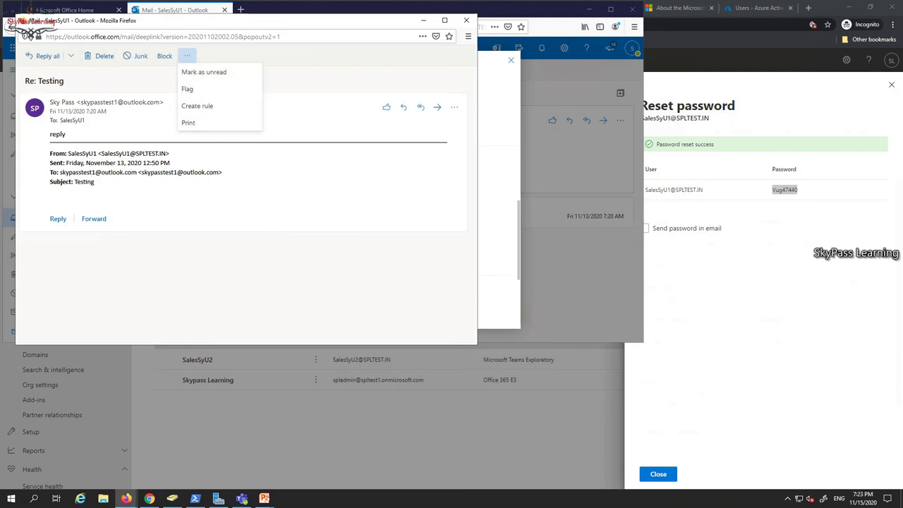
{"action": "right_click", "coordinate": [319, 172]}
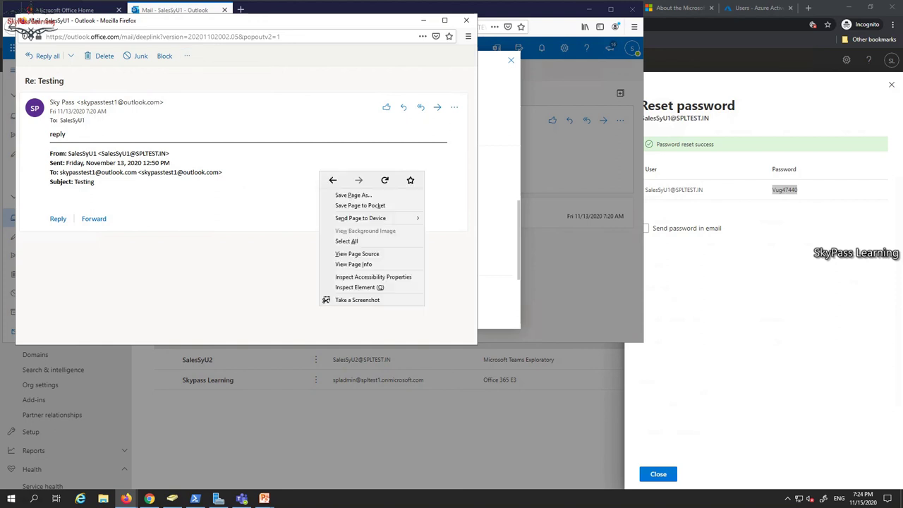
{"action": "left_click", "coordinate": [454, 107]}
{"action": "left_click", "coordinate": [454, 107]}
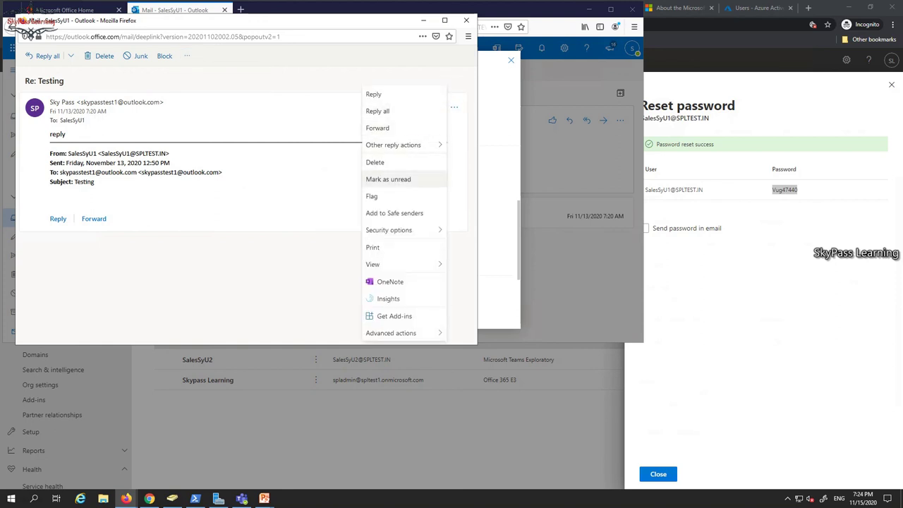
{"action": "mouse_move", "coordinate": [396, 264]}
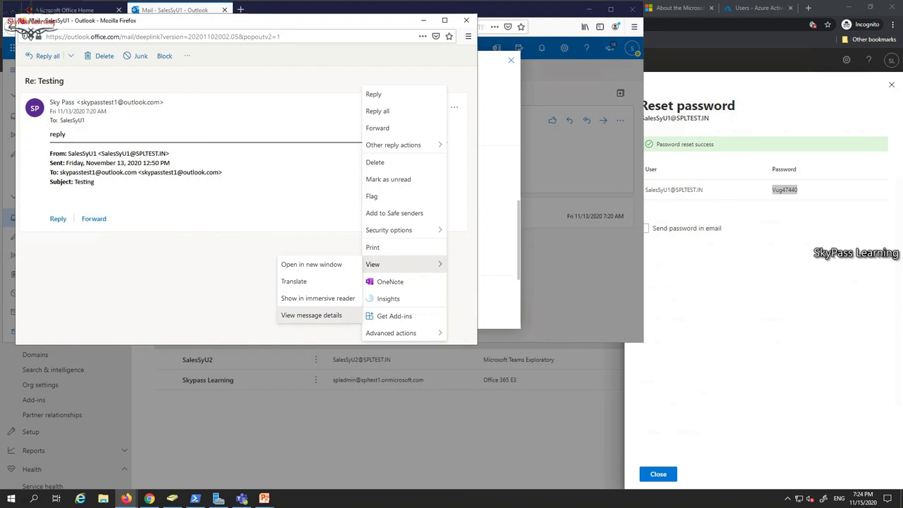
{"action": "left_click", "coordinate": [311, 315]}
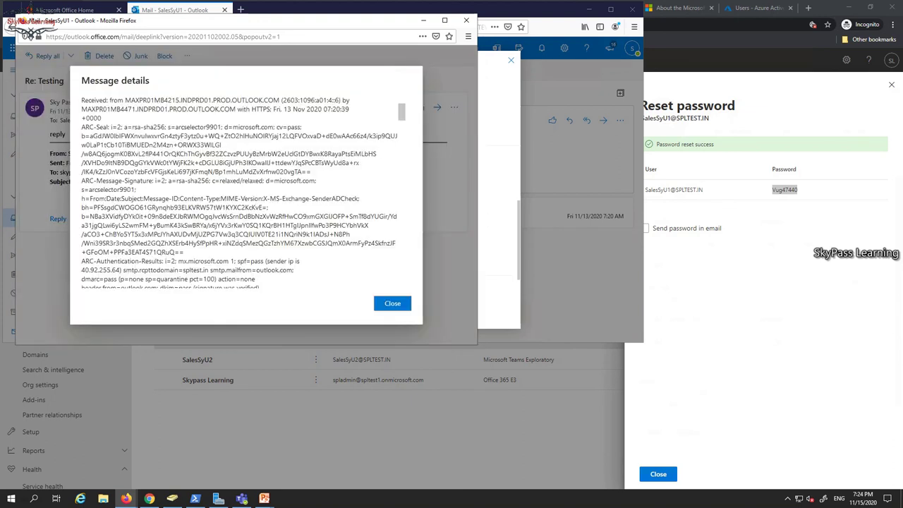
Step: Copy all the header text, close the details, and switch back to the admin center window
{"action": "key", "text": "ctrl+a"}
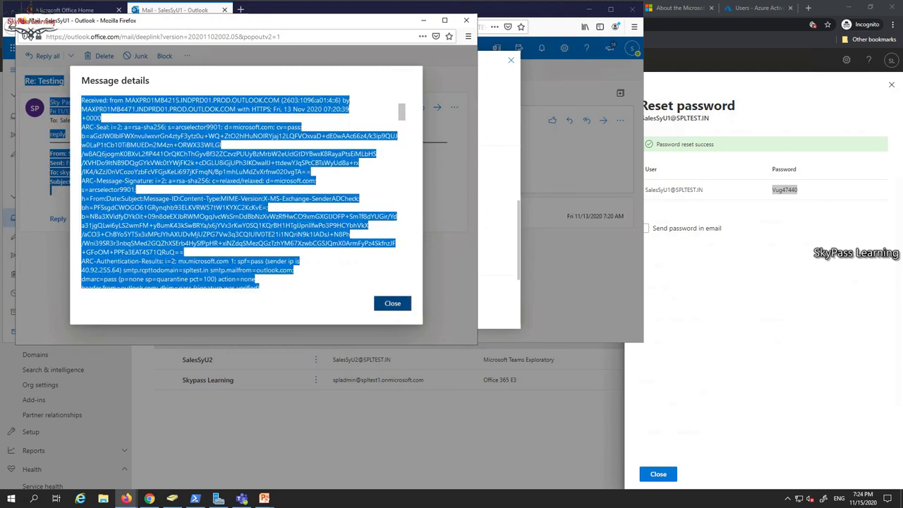
{"action": "key", "text": "Escape"}
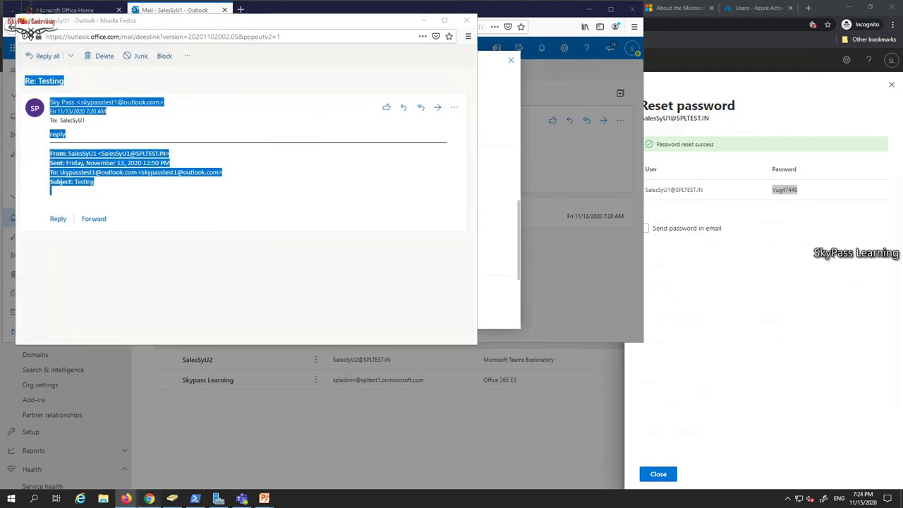
{"action": "key", "text": "alt+Tab"}
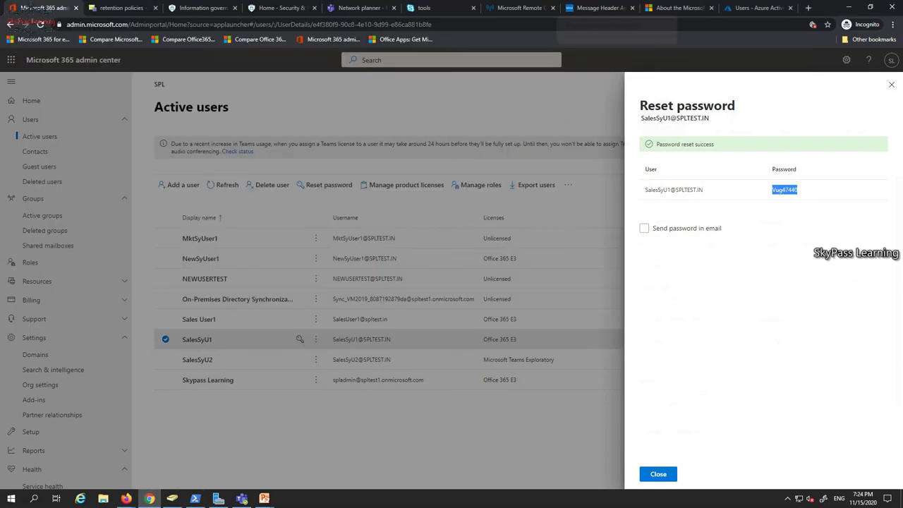
Step: Paste the Re: Testing headers into Message Header Analyzer and analyze them
{"action": "left_click", "coordinate": [600, 8]}
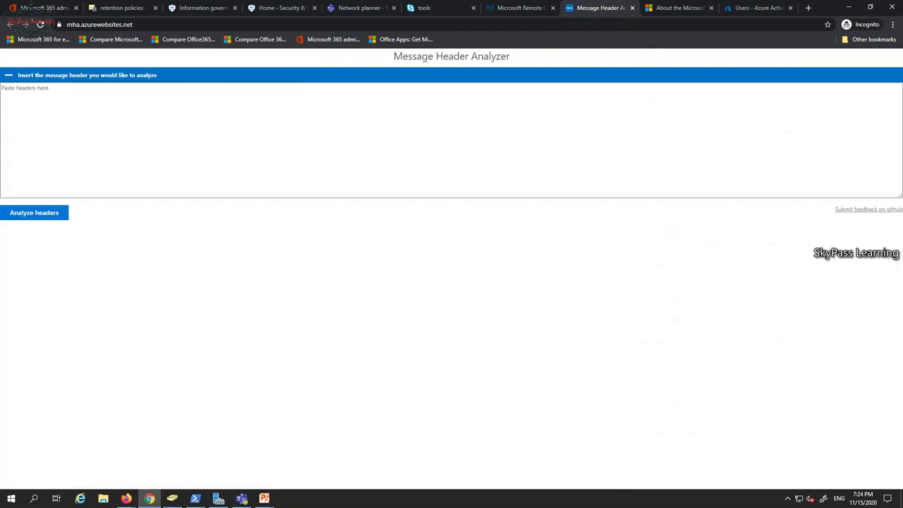
{"action": "left_click", "coordinate": [3, 88]}
{"action": "key", "text": "ctrl+v"}
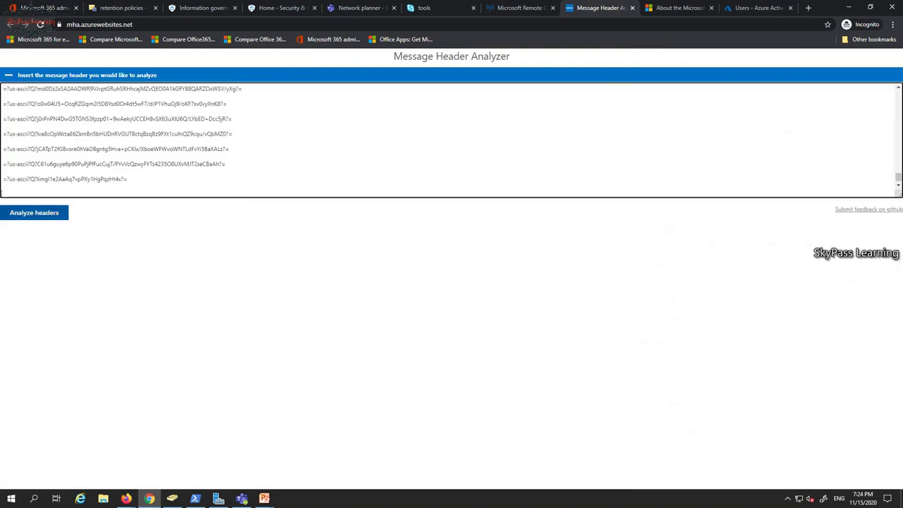
{"action": "key", "text": "Tab"}
{"action": "key", "text": "Return"}
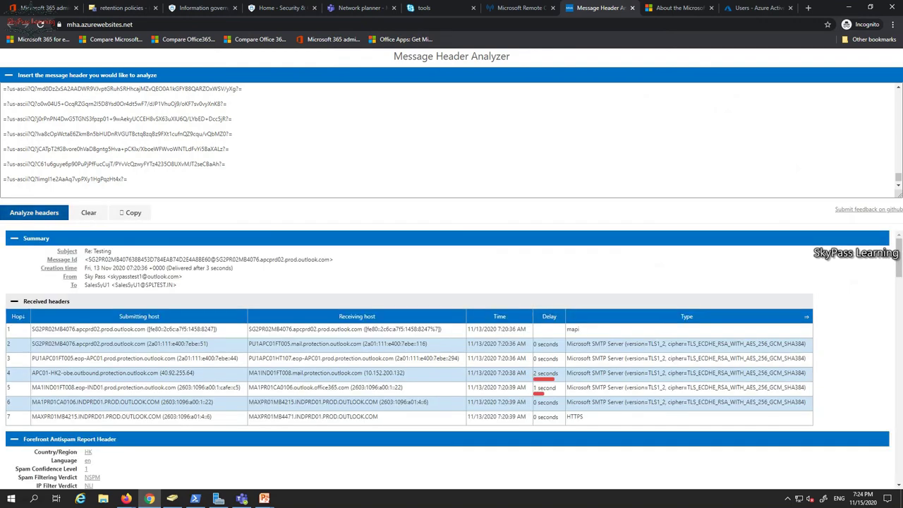
Step: Review the results: seven received hops, a 2-second delay at hop 4, and antispam details
{"action": "scroll", "coordinate": [452, 360], "scroll_direction": "down", "scroll_amount": 1}
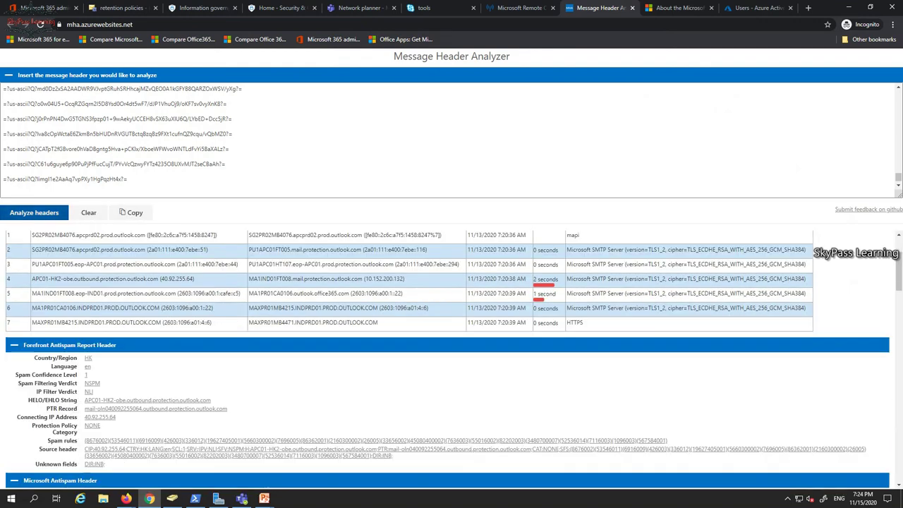
{"action": "scroll", "coordinate": [452, 353], "scroll_direction": "up", "scroll_amount": 1}
{"action": "scroll", "coordinate": [451, 360], "scroll_direction": "up", "scroll_amount": 1}
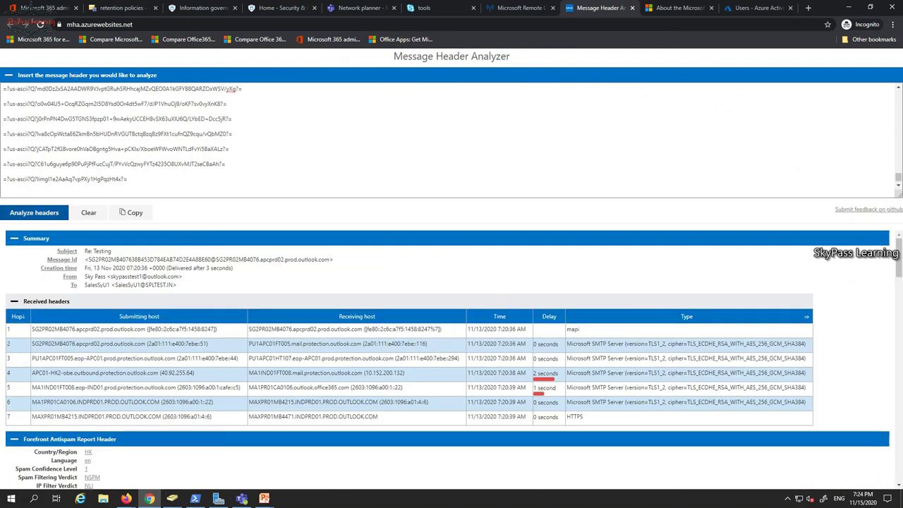
{"action": "scroll", "coordinate": [451, 360], "scroll_direction": "down", "scroll_amount": 2}
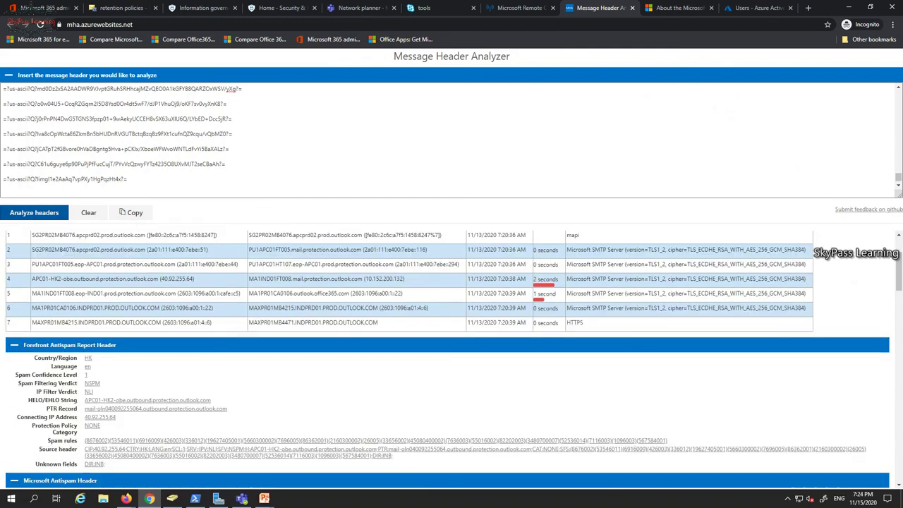
{"action": "scroll", "coordinate": [452, 360], "scroll_direction": "up", "scroll_amount": 1}
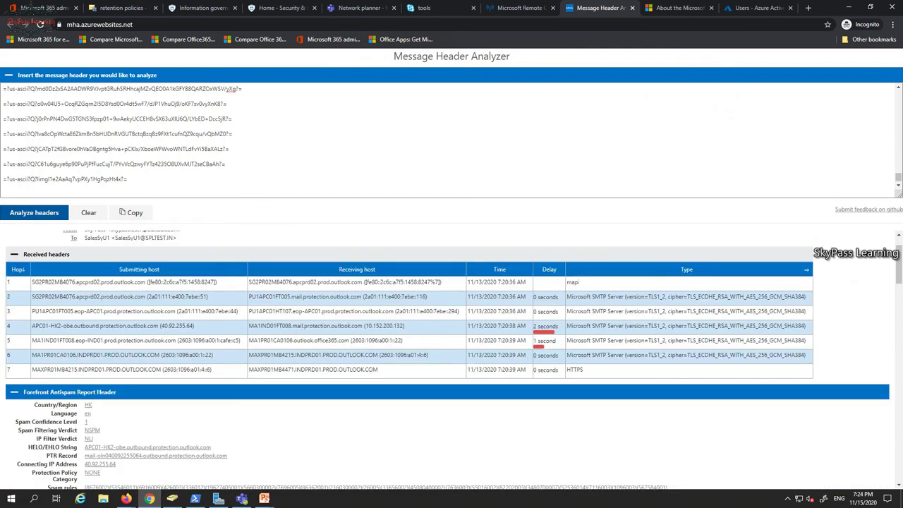
{"action": "scroll", "coordinate": [451, 360], "scroll_direction": "up", "scroll_amount": 1}
{"action": "scroll", "coordinate": [451, 360], "scroll_direction": "down", "scroll_amount": 6}
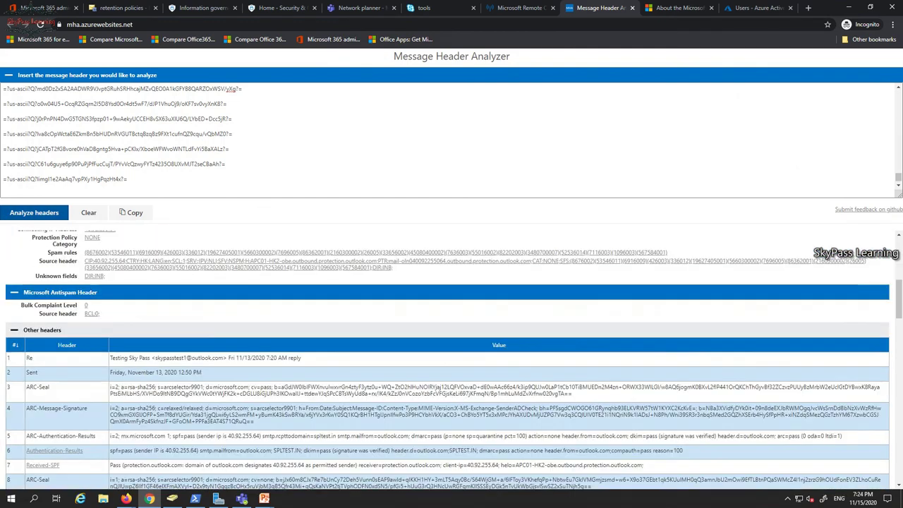
{"action": "scroll", "coordinate": [451, 360], "scroll_direction": "down", "scroll_amount": 15}
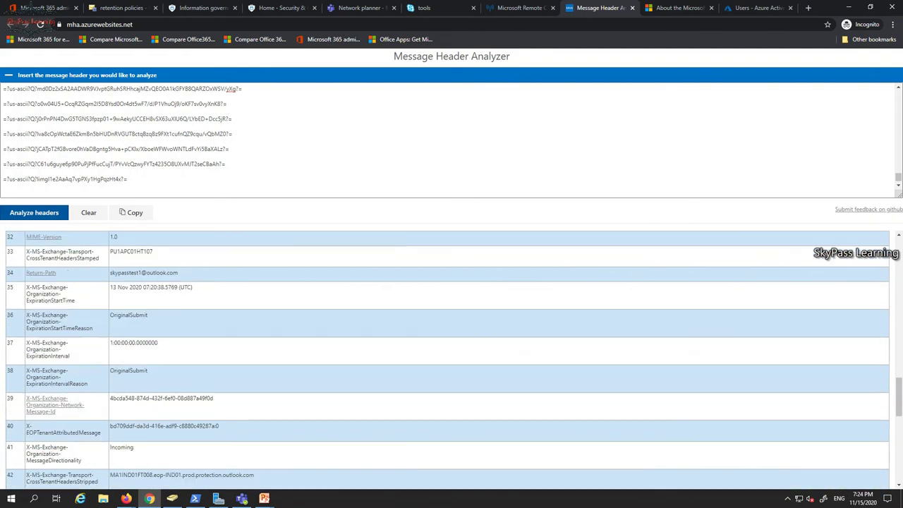
{"action": "scroll", "coordinate": [451, 360], "scroll_direction": "down", "scroll_amount": 5}
{"action": "scroll", "coordinate": [452, 360], "scroll_direction": "down", "scroll_amount": 3}
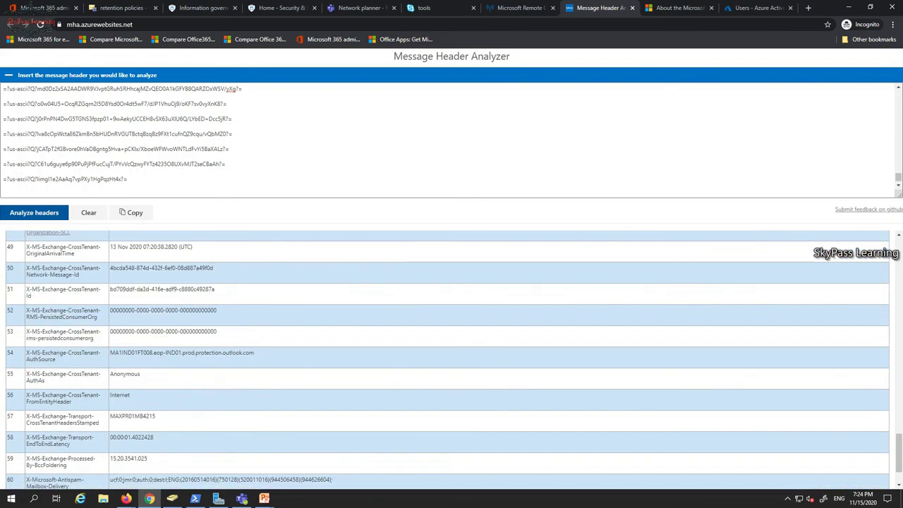
{"action": "scroll", "coordinate": [451, 360], "scroll_direction": "up", "scroll_amount": 5}
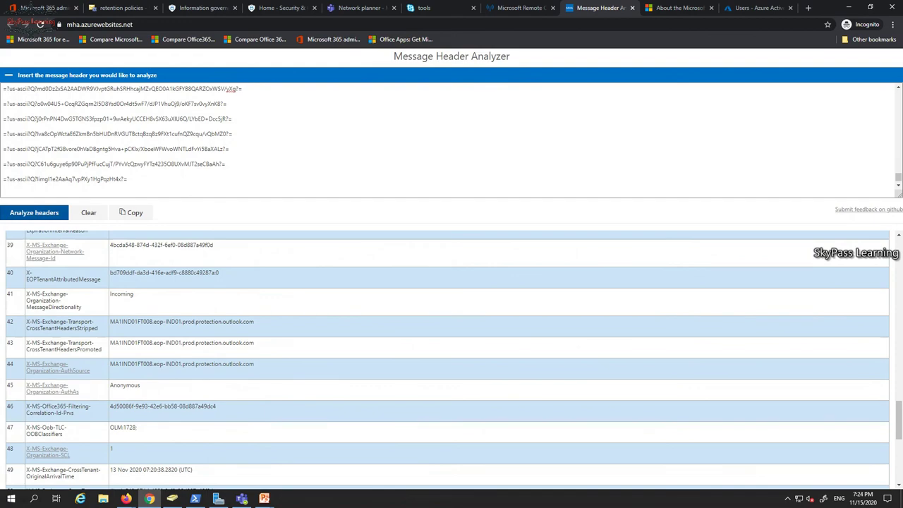
{"action": "scroll", "coordinate": [451, 359], "scroll_direction": "up", "scroll_amount": 15}
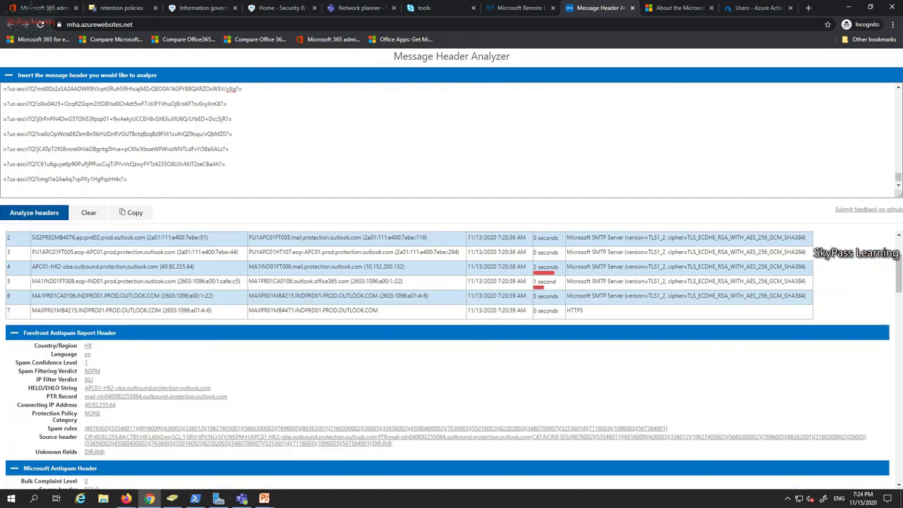
{"action": "scroll", "coordinate": [452, 360], "scroll_direction": "up", "scroll_amount": 3}
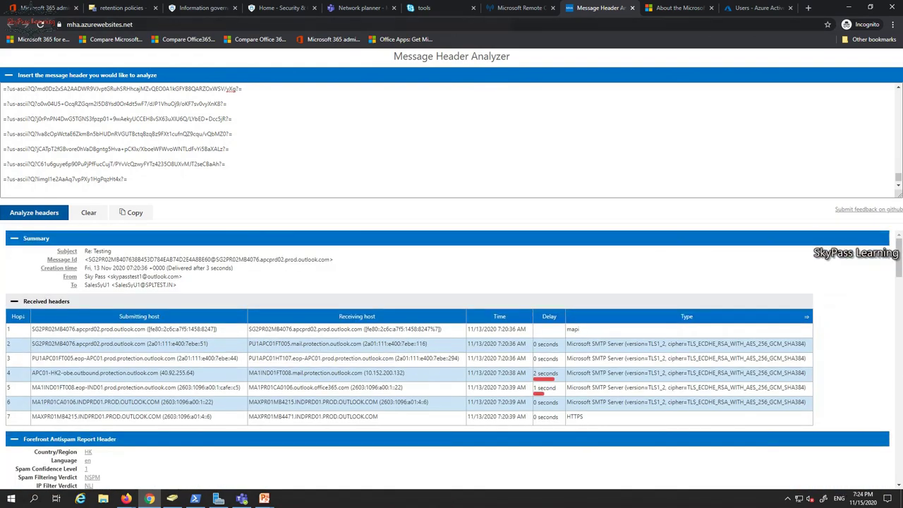
Step: Return to the Remote Connectivity Analyzer page
{"action": "key", "text": "ctrl+shift+Tab"}
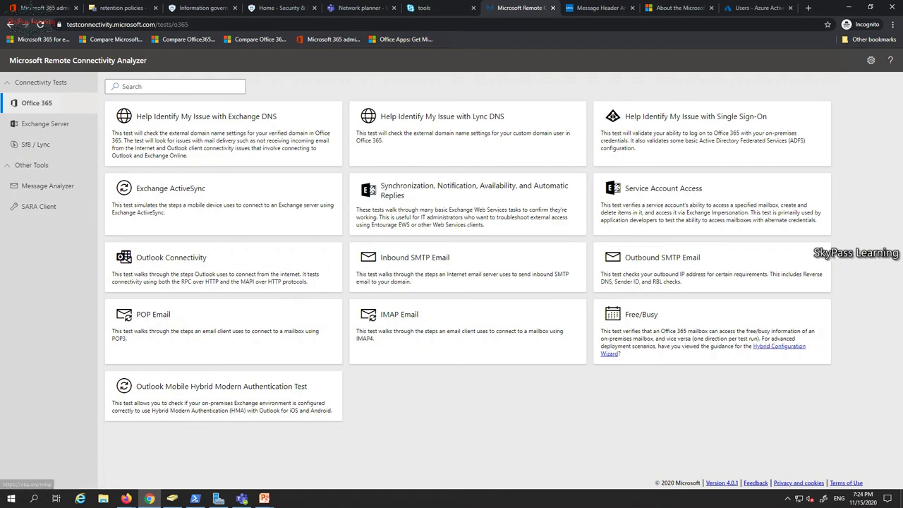
{"action": "key", "text": "ctrl+Tab"}
{"action": "key", "text": "ctrl+Tab"}
{"action": "key", "text": "ctrl+shift+Tab"}
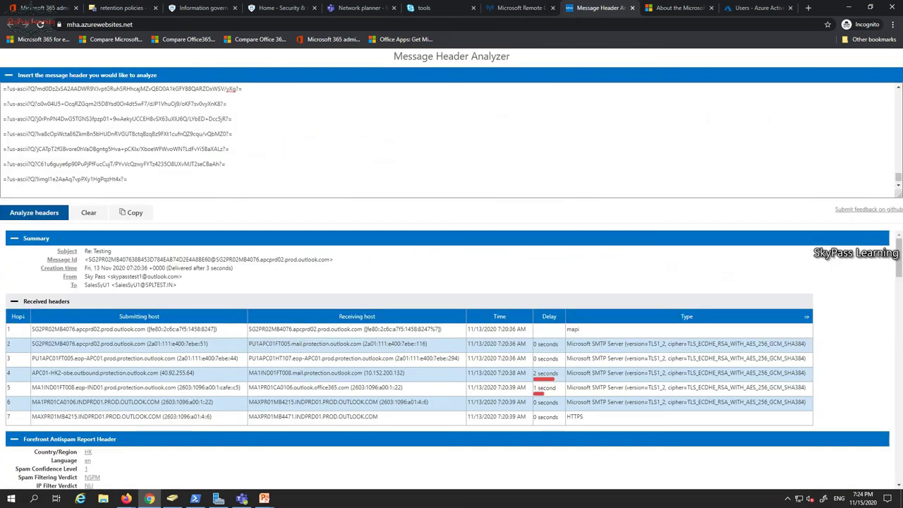
{"action": "key", "text": "ctrl+shift+Tab"}
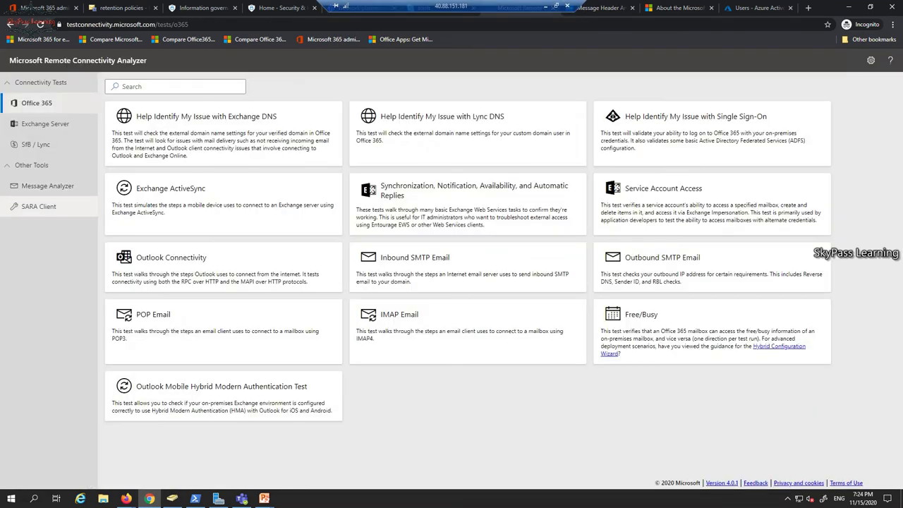
Step: Download SaraSetup.exe from the Support and Recovery Assistant page and launch the installer
{"action": "key", "text": "ctrl+Tab"}
{"action": "key", "text": "ctrl+Tab"}
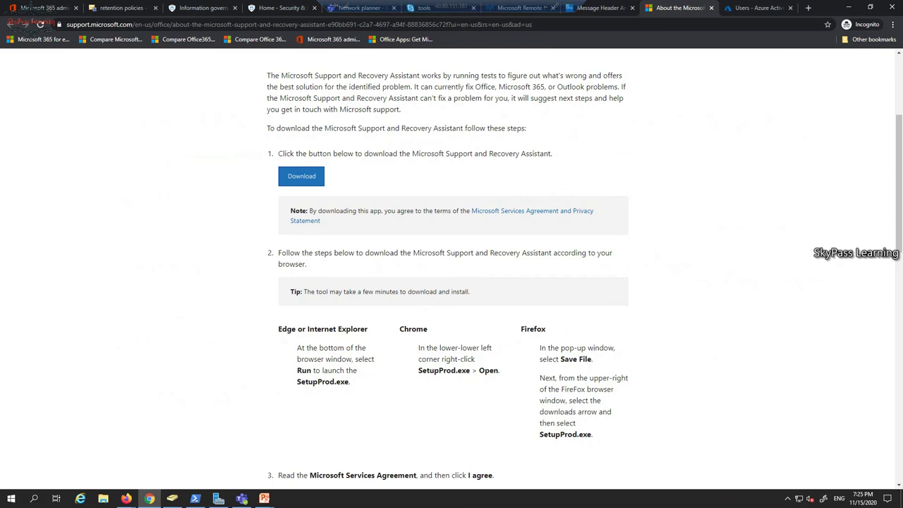
{"action": "scroll", "coordinate": [452, 268], "scroll_direction": "up", "scroll_amount": 2}
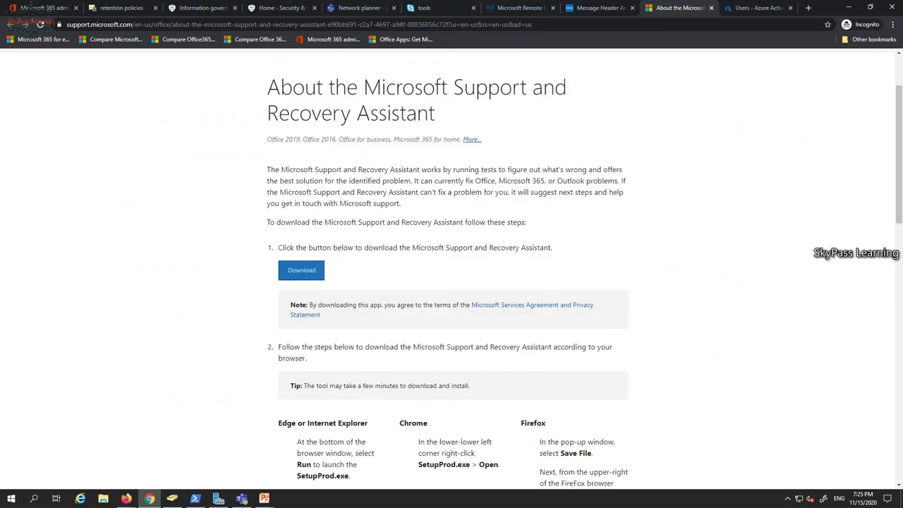
{"action": "scroll", "coordinate": [452, 268], "scroll_direction": "up", "scroll_amount": 1}
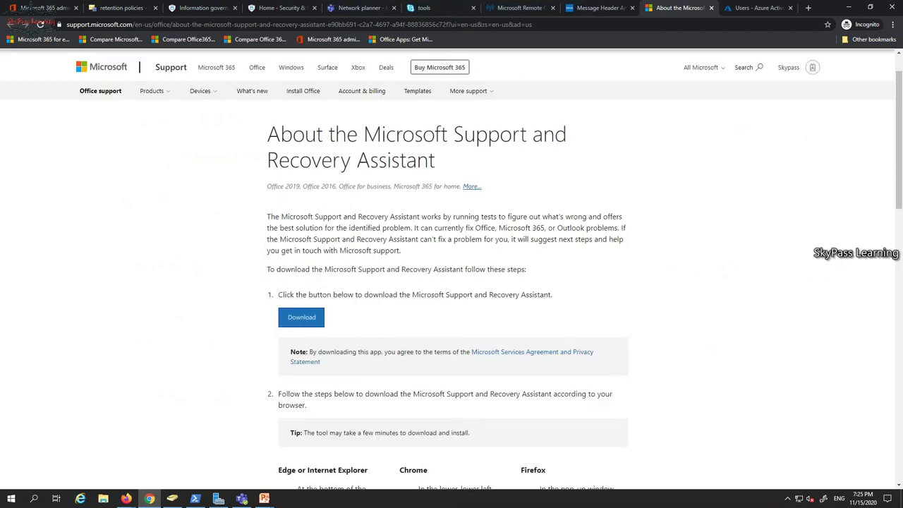
{"action": "scroll", "coordinate": [451, 268], "scroll_direction": "up", "scroll_amount": 1}
{"action": "scroll", "coordinate": [301, 270], "scroll_direction": "down", "scroll_amount": 2}
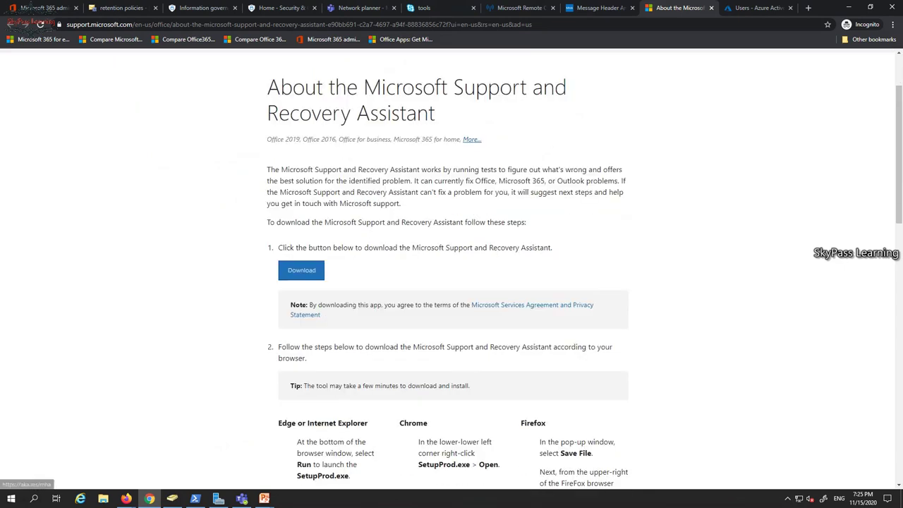
{"action": "scroll", "coordinate": [301, 271], "scroll_direction": "down", "scroll_amount": 1}
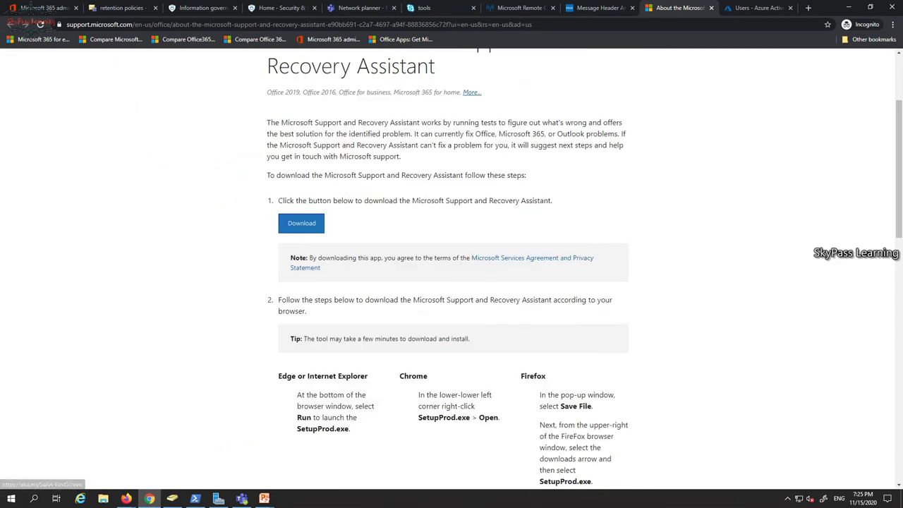
{"action": "scroll", "coordinate": [302, 270], "scroll_direction": "down", "scroll_amount": 1}
{"action": "left_click", "coordinate": [302, 176]}
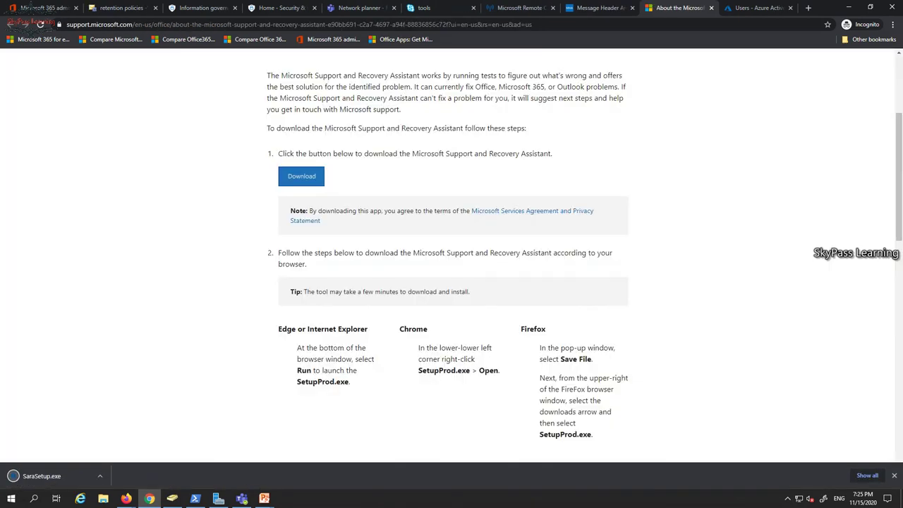
{"action": "left_click", "coordinate": [41, 475]}
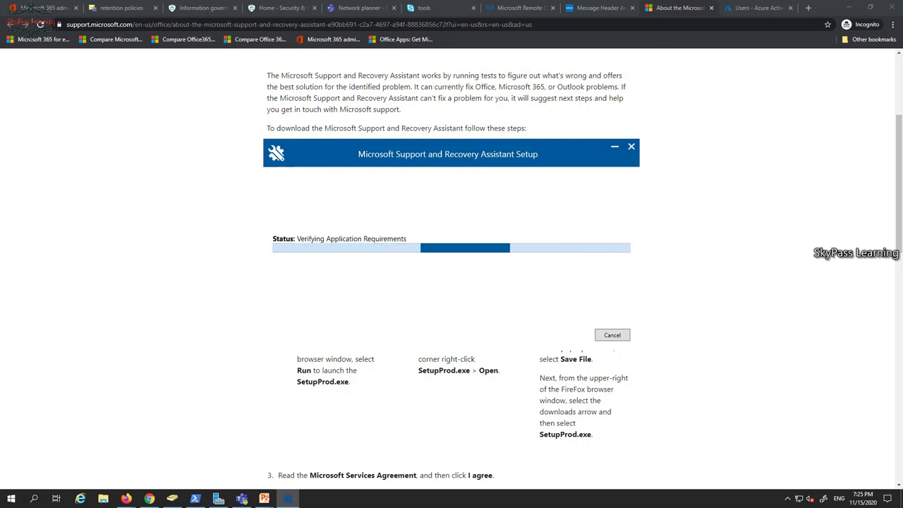
Step: Confirm the install and let the assistant download and open to its Microsoft Services Agreement
{"action": "key", "text": "Return"}
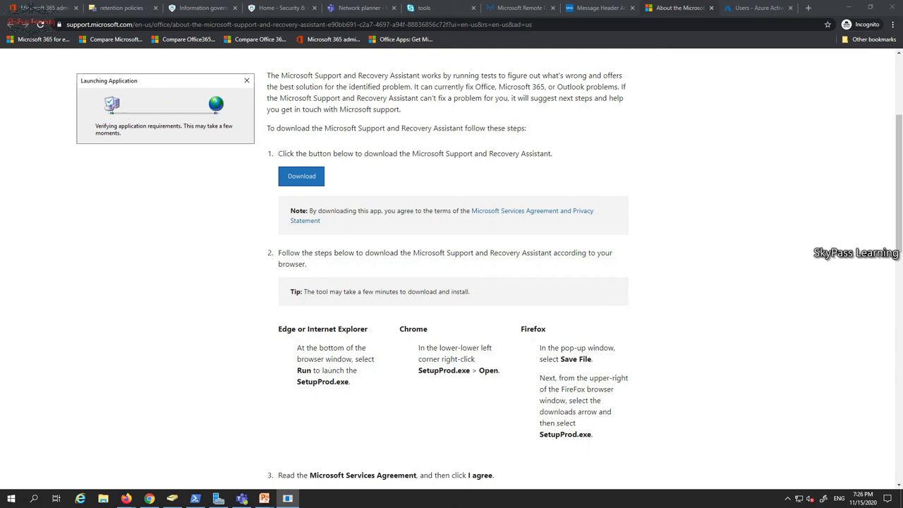
{"action": "mouse_move", "coordinate": [172, 499]}
{"action": "mouse_move", "coordinate": [172, 455]}
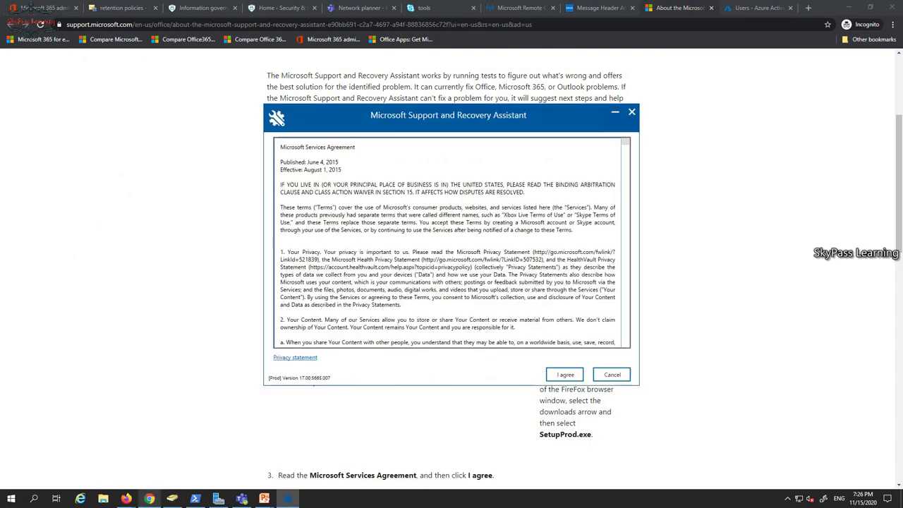
Step: Accept the services agreement and view the Teams problem list before going back
{"action": "left_click", "coordinate": [565, 374]}
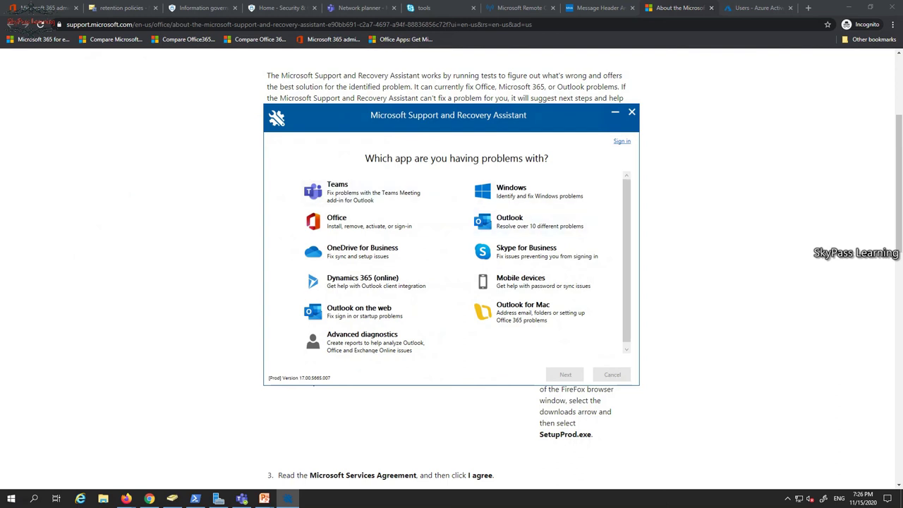
{"action": "left_click", "coordinate": [367, 192]}
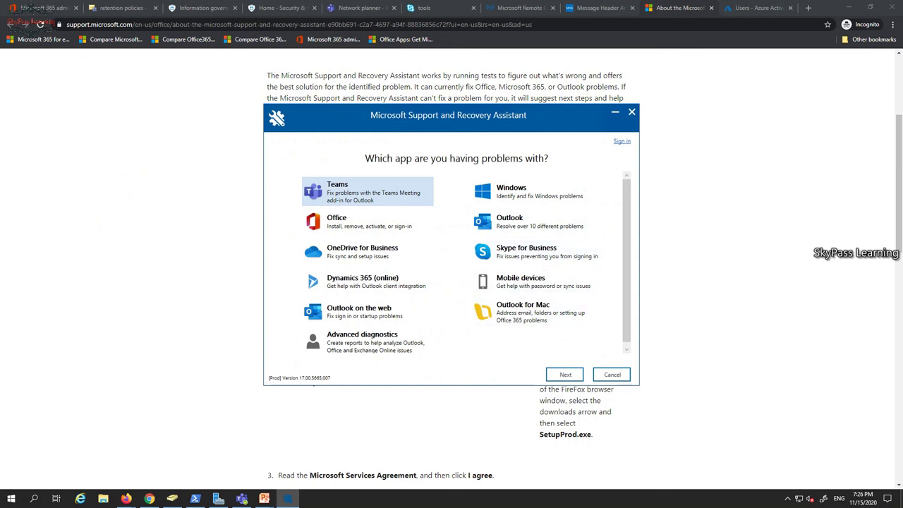
{"action": "left_click", "coordinate": [565, 374]}
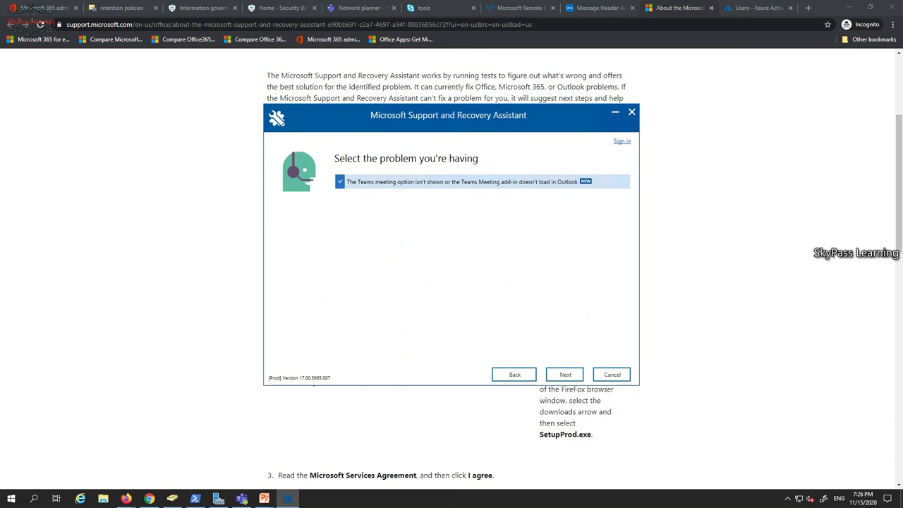
{"action": "left_click", "coordinate": [516, 374]}
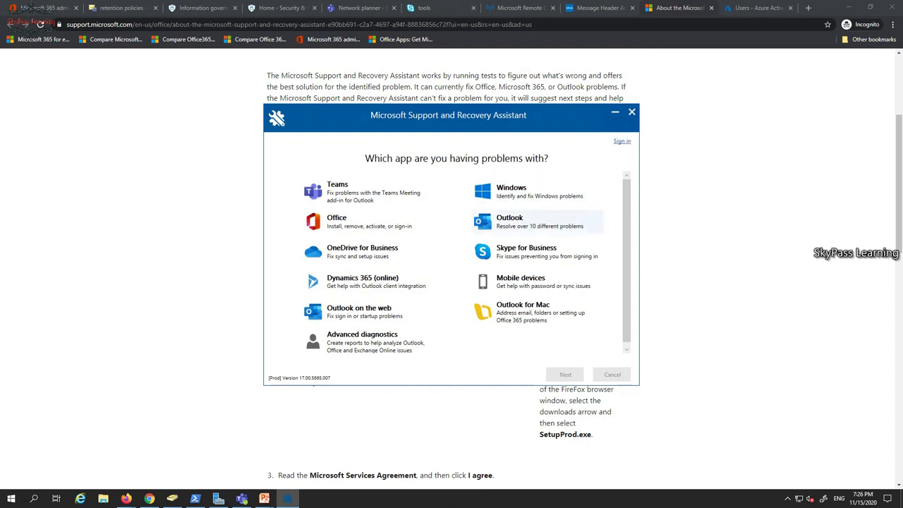
Step: Browse the Office problem list, including the Project Online installation problem, then go back
{"action": "left_click", "coordinate": [367, 222]}
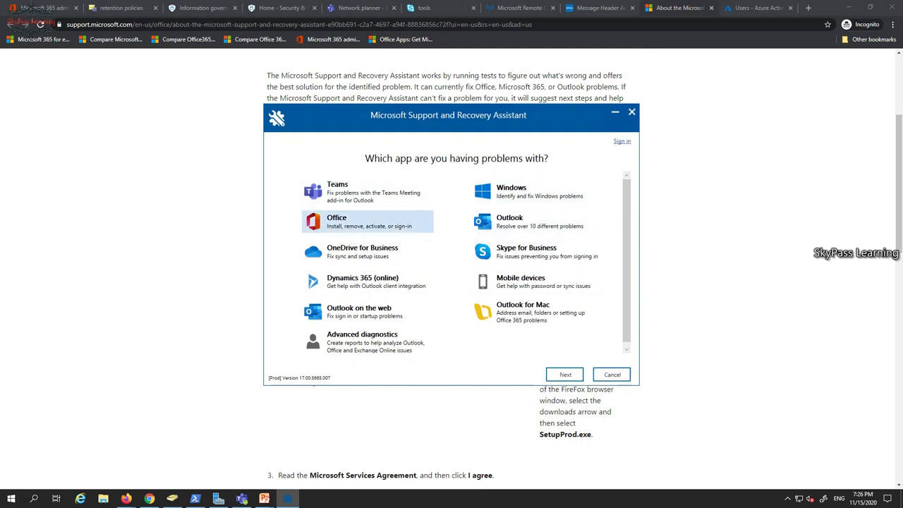
{"action": "left_click", "coordinate": [565, 374]}
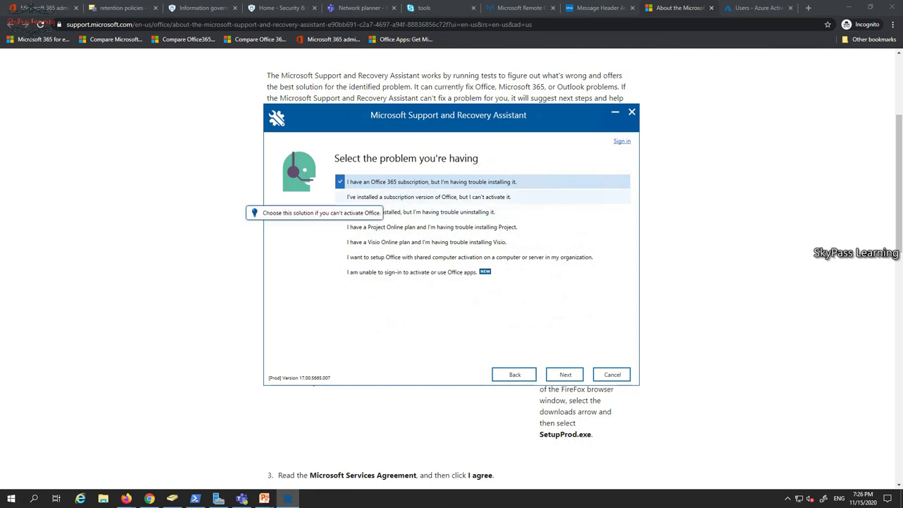
{"action": "left_click", "coordinate": [432, 226]}
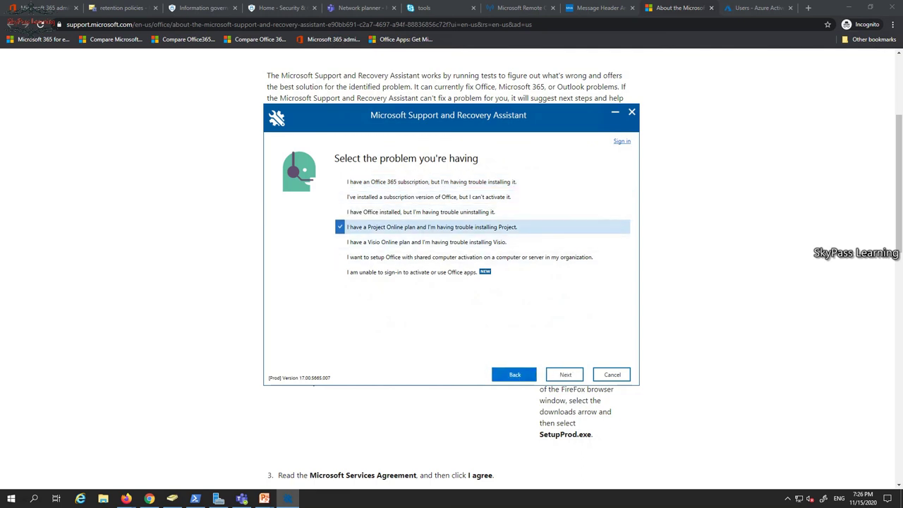
{"action": "left_click", "coordinate": [514, 375]}
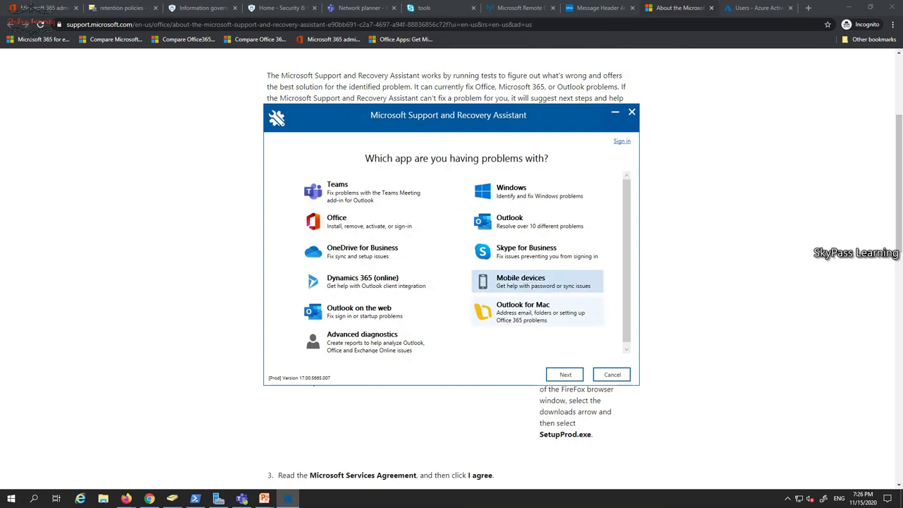
Step: View the Mobile devices and Windows activation lists, then continue with Advanced diagnostics
{"action": "left_click", "coordinate": [566, 375]}
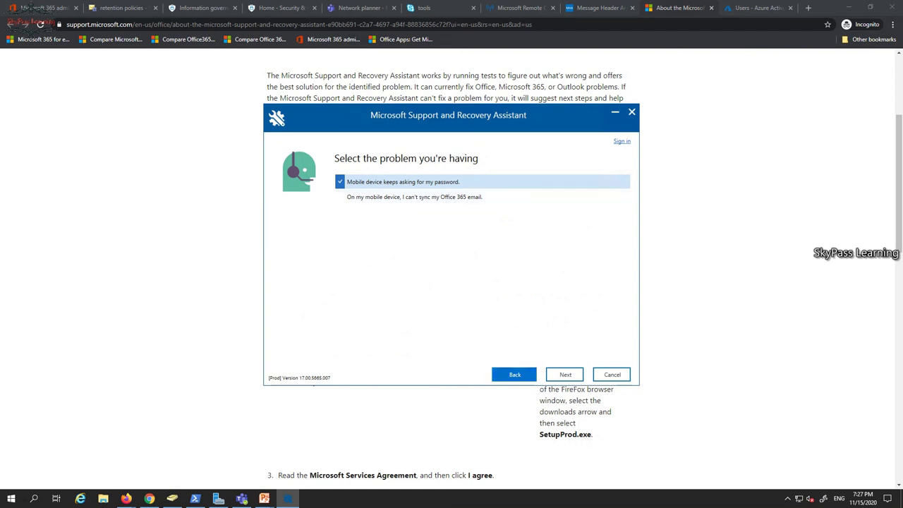
{"action": "left_click", "coordinate": [515, 374]}
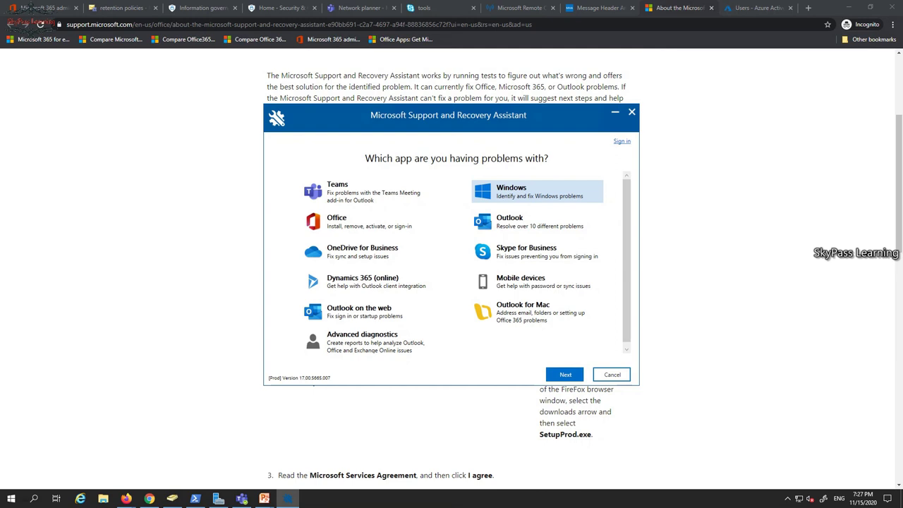
{"action": "left_click", "coordinate": [566, 375]}
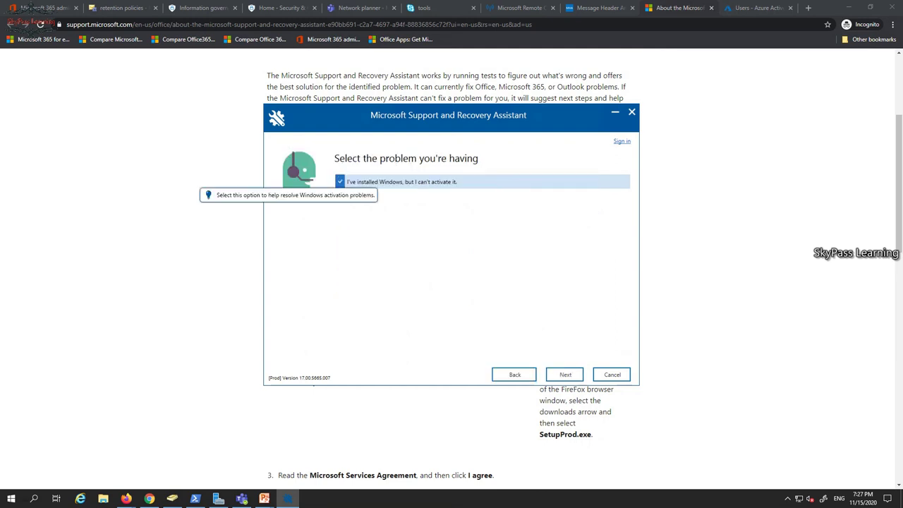
{"action": "left_click", "coordinate": [515, 375]}
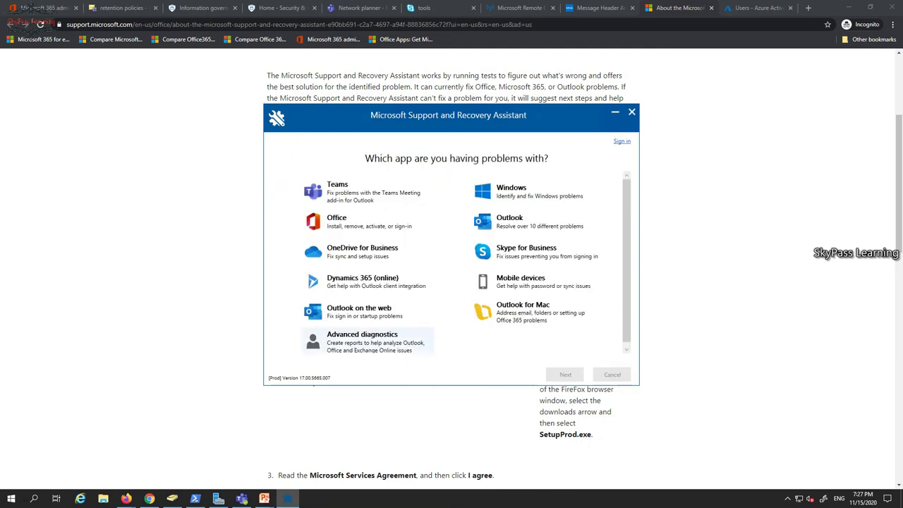
{"action": "left_click", "coordinate": [362, 341]}
{"action": "left_click", "coordinate": [565, 375]}
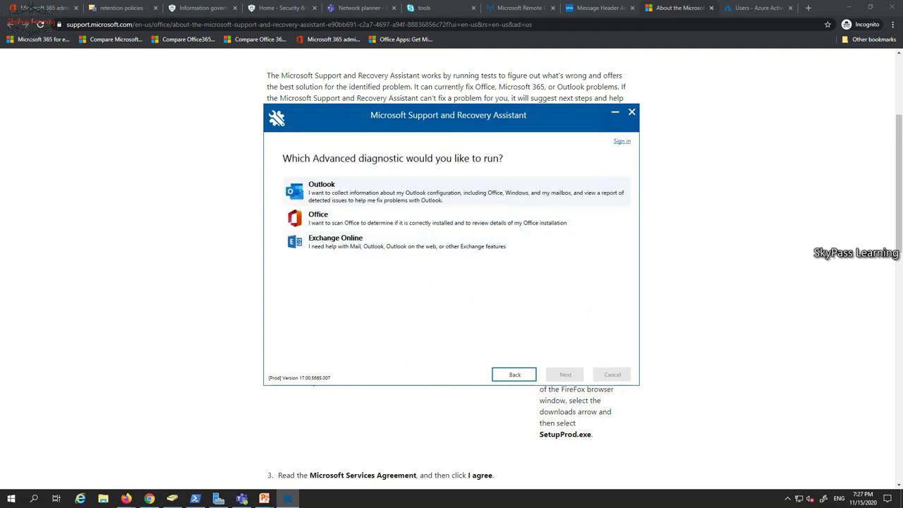
Step: Start the Exchange Online diagnostic, then cancel the run
{"action": "left_click", "coordinate": [335, 242]}
{"action": "left_click", "coordinate": [565, 375]}
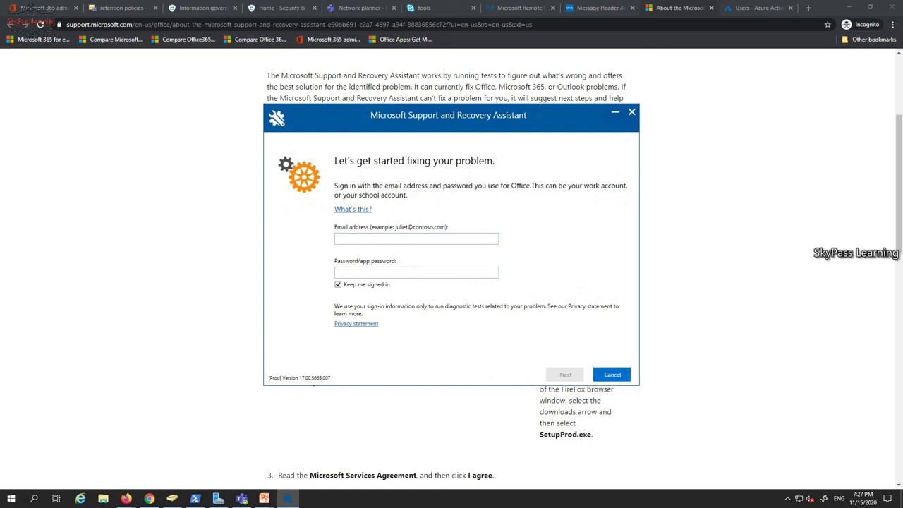
{"action": "key", "text": "Escape"}
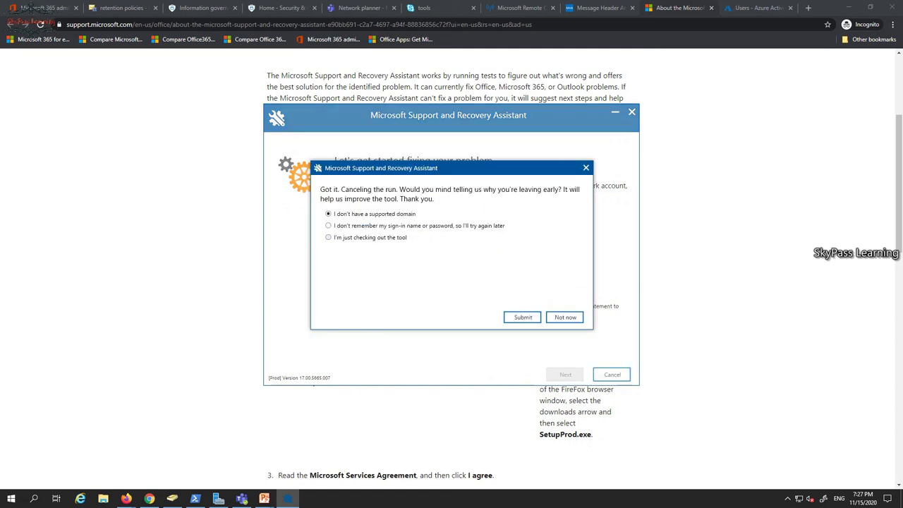
Step: Submit "I'm just checking out the tool" as the reason and close the assistant
{"action": "left_click", "coordinate": [328, 237]}
{"action": "left_click", "coordinate": [523, 316]}
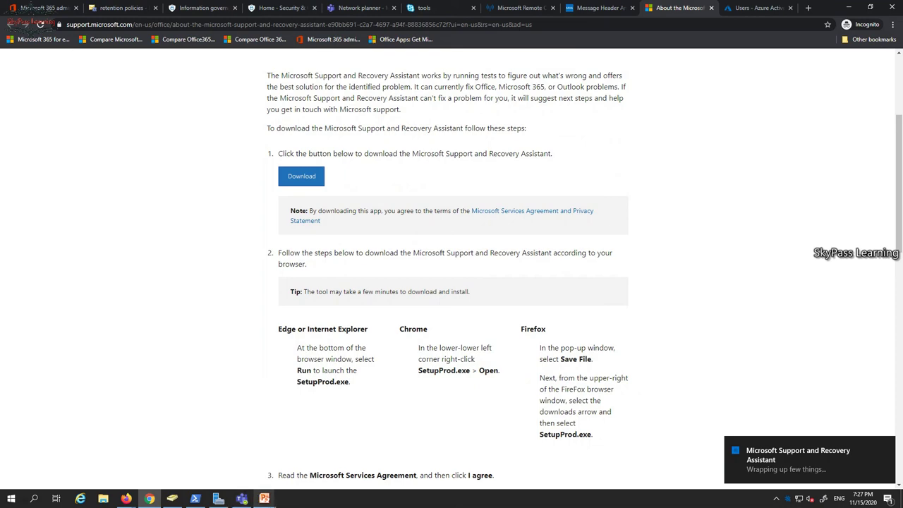
{"action": "mouse_move", "coordinate": [264, 498]}
{"action": "mouse_move", "coordinate": [316, 457]}
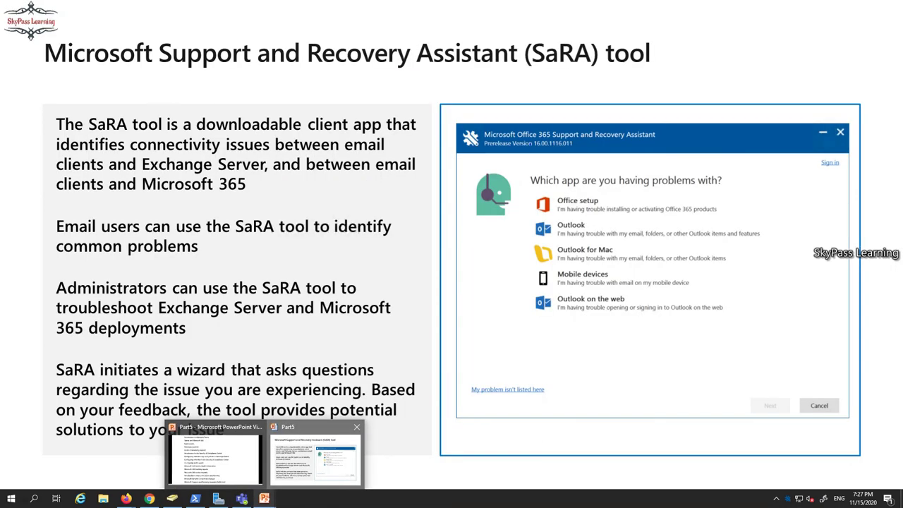
Step: Bring the Part5 deck forward, step through the SaRA slides, and move to slide 2's topic list
{"action": "left_click", "coordinate": [316, 457]}
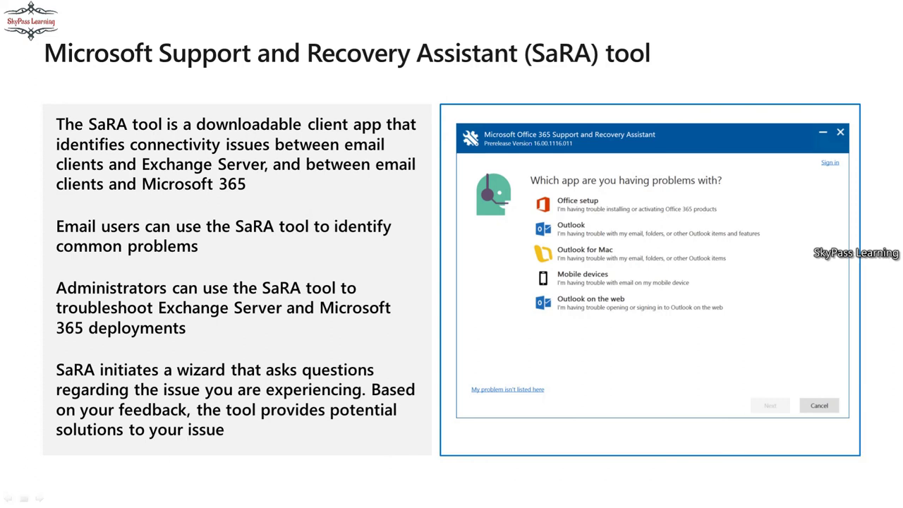
{"action": "key", "text": "Right"}
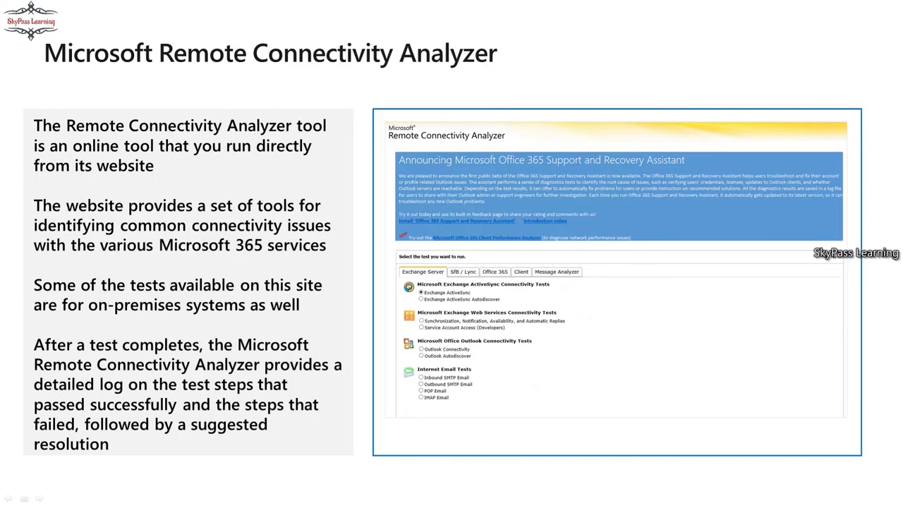
{"action": "key", "text": "Left"}
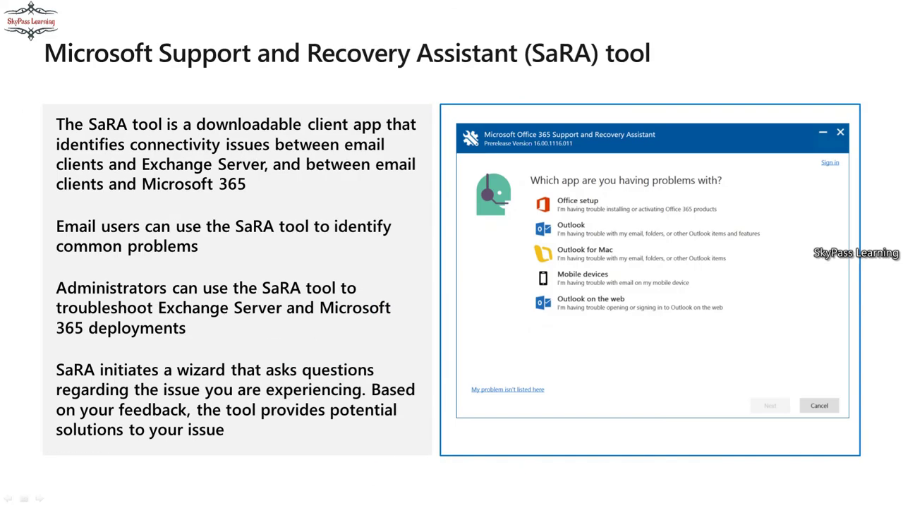
{"action": "key", "text": "Right"}
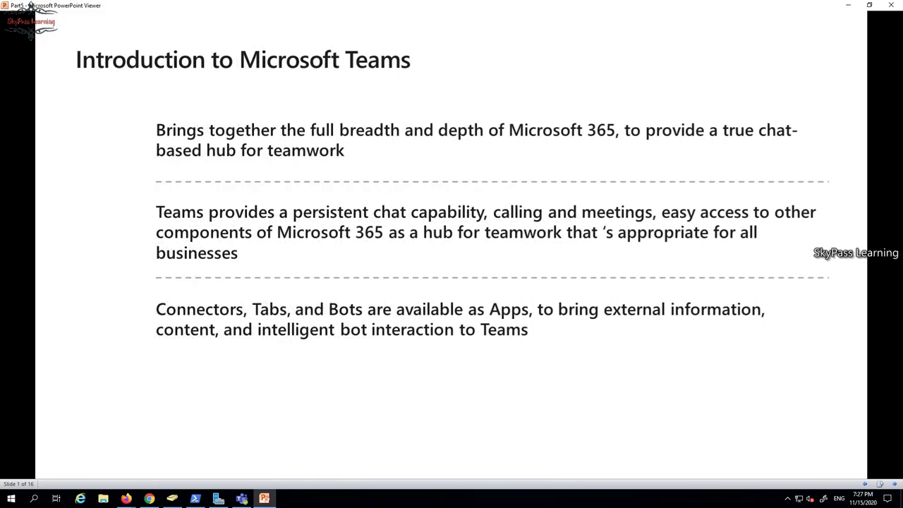
{"action": "key", "text": "Right"}
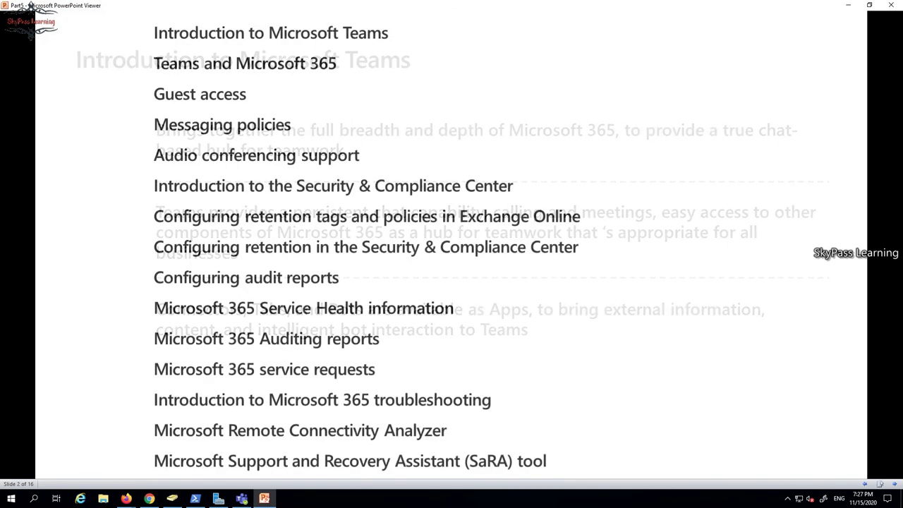